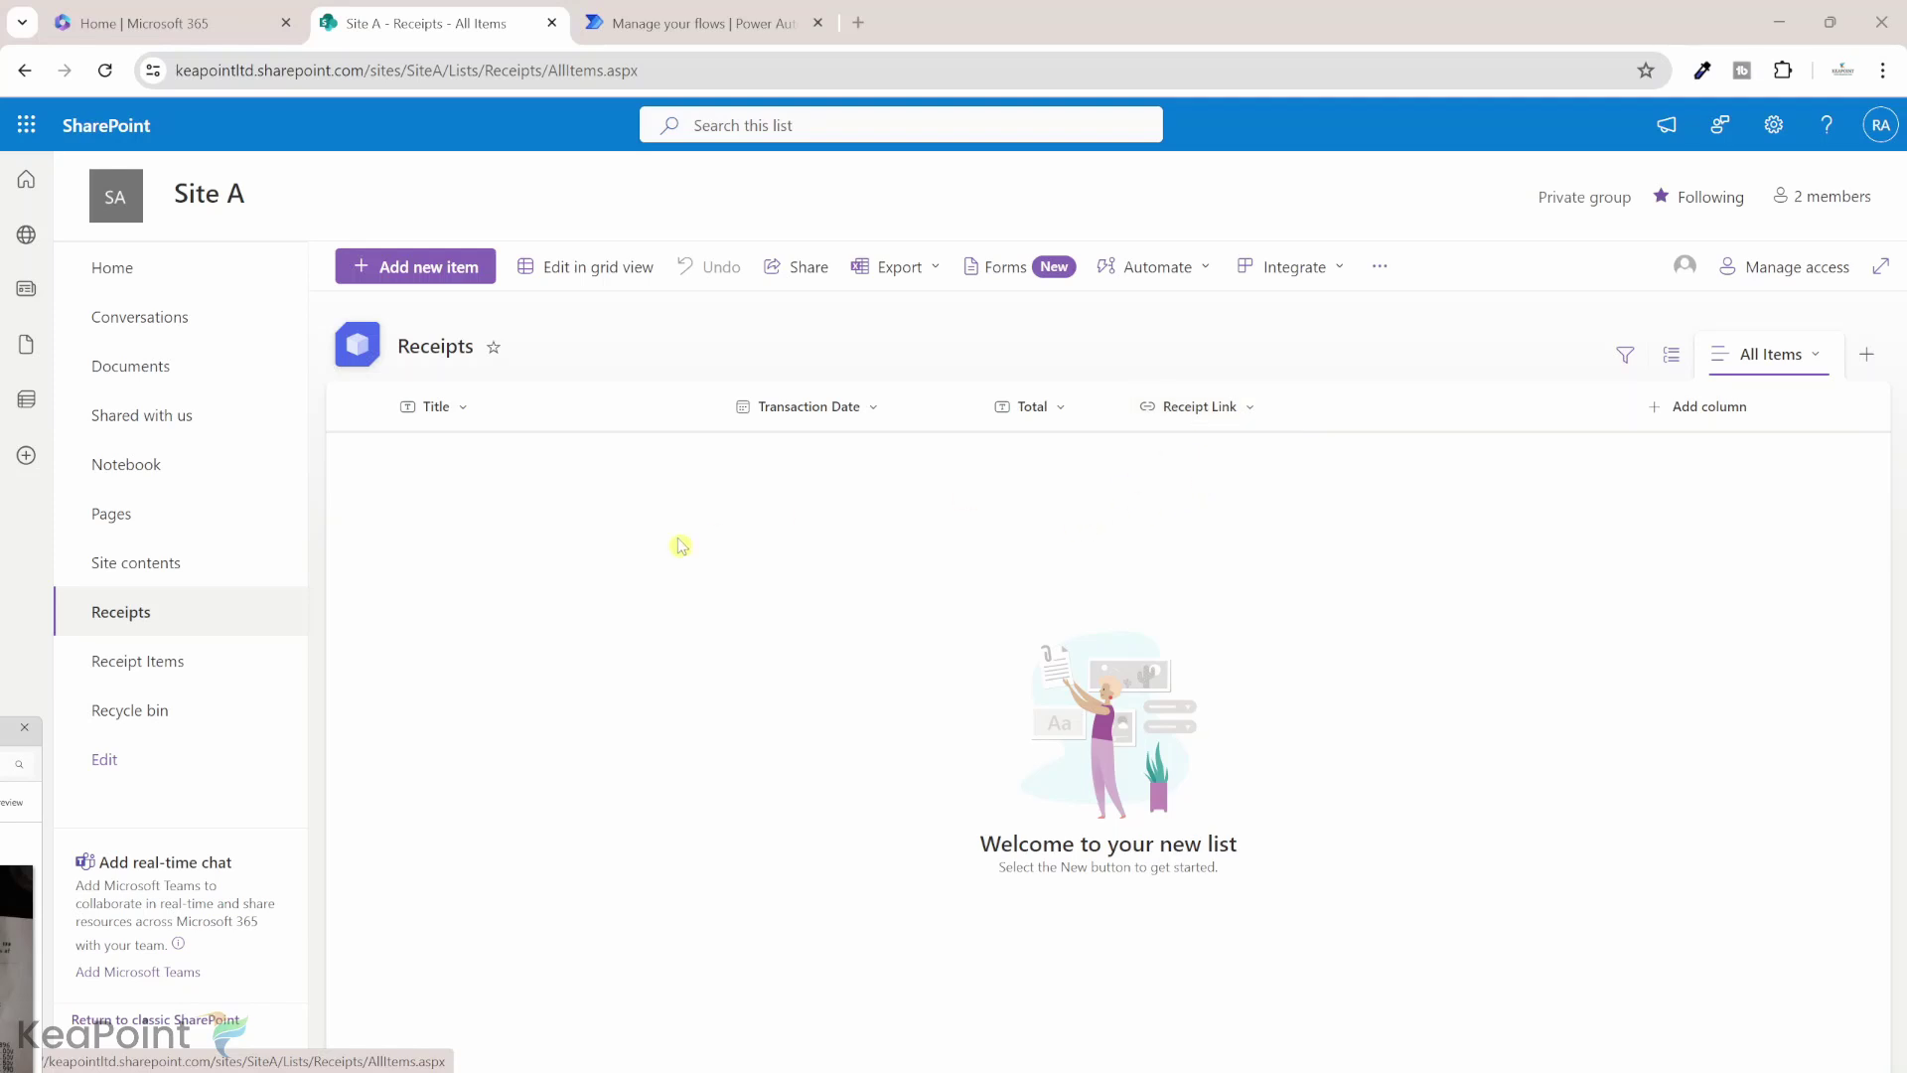
# View the Receipt Items list and the Documents library of Site A.
pyautogui.click(184, 672)
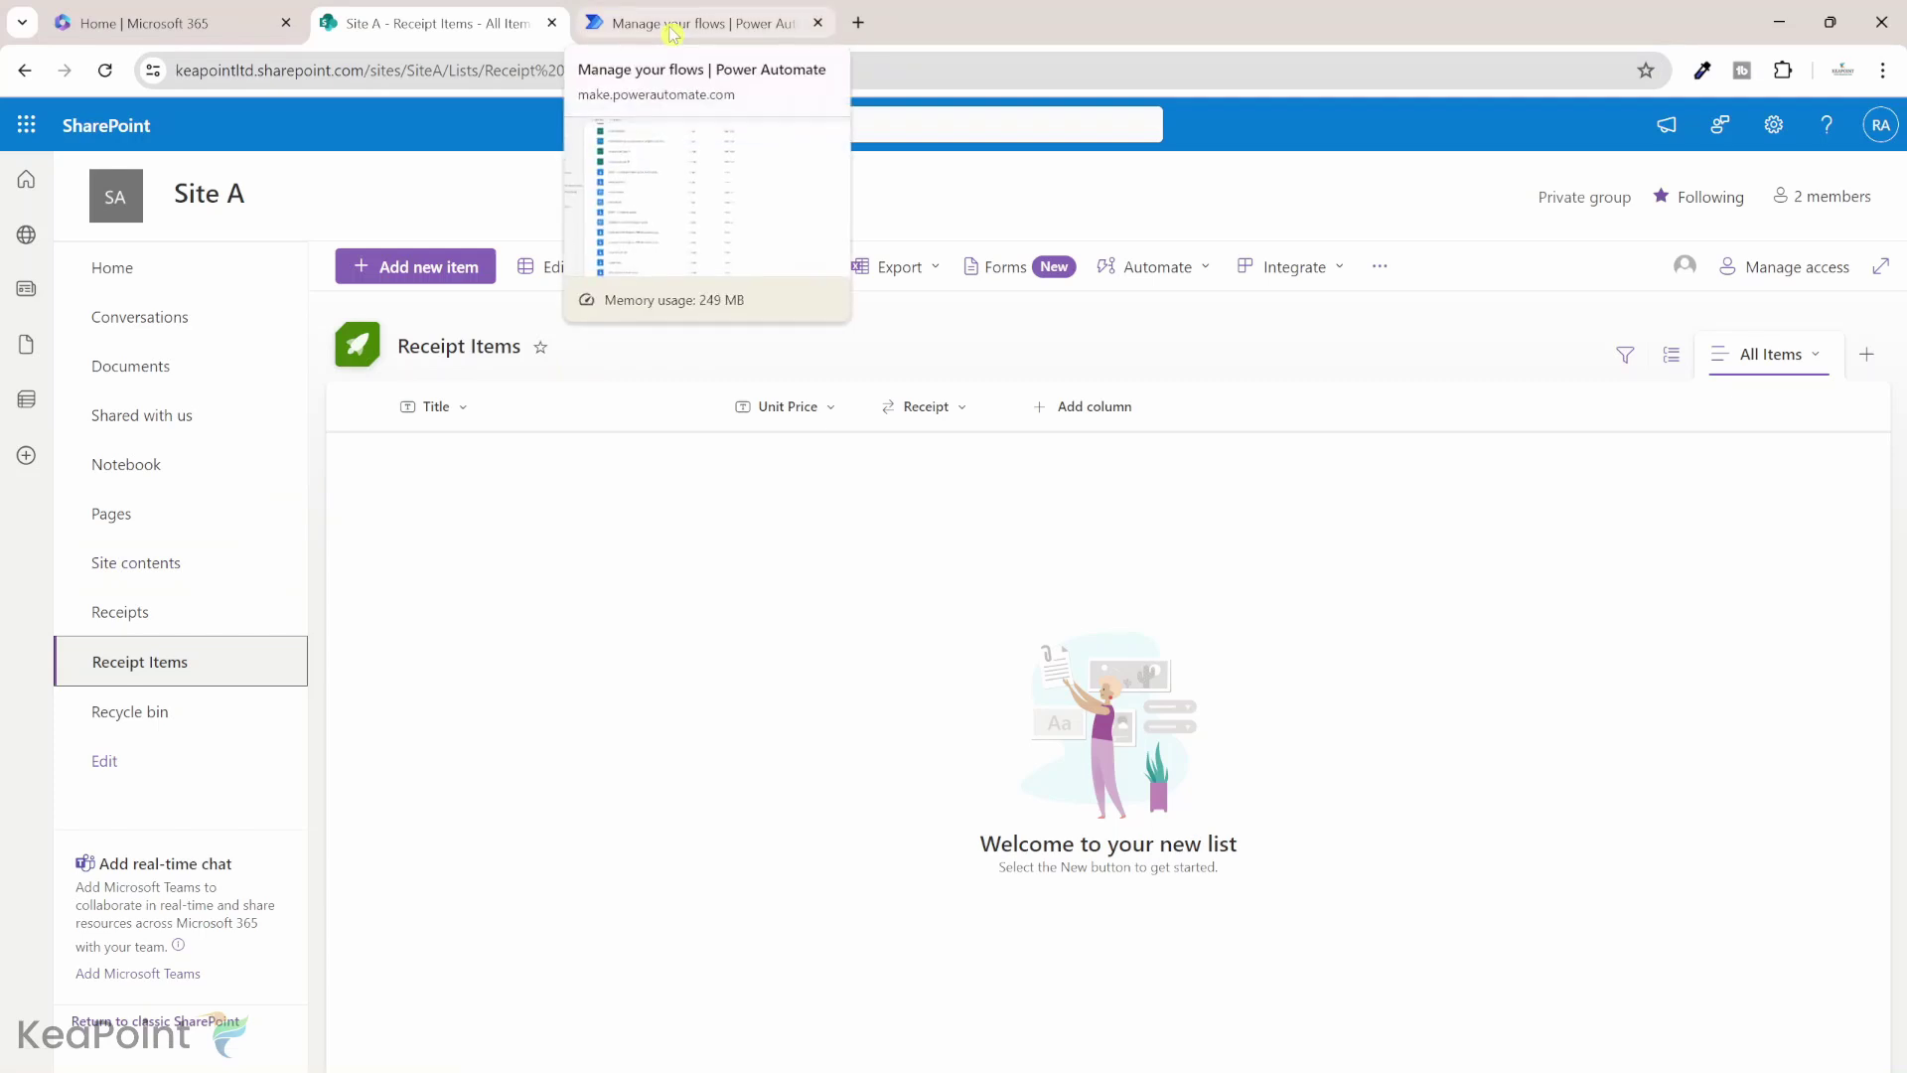
pyautogui.click(164, 377)
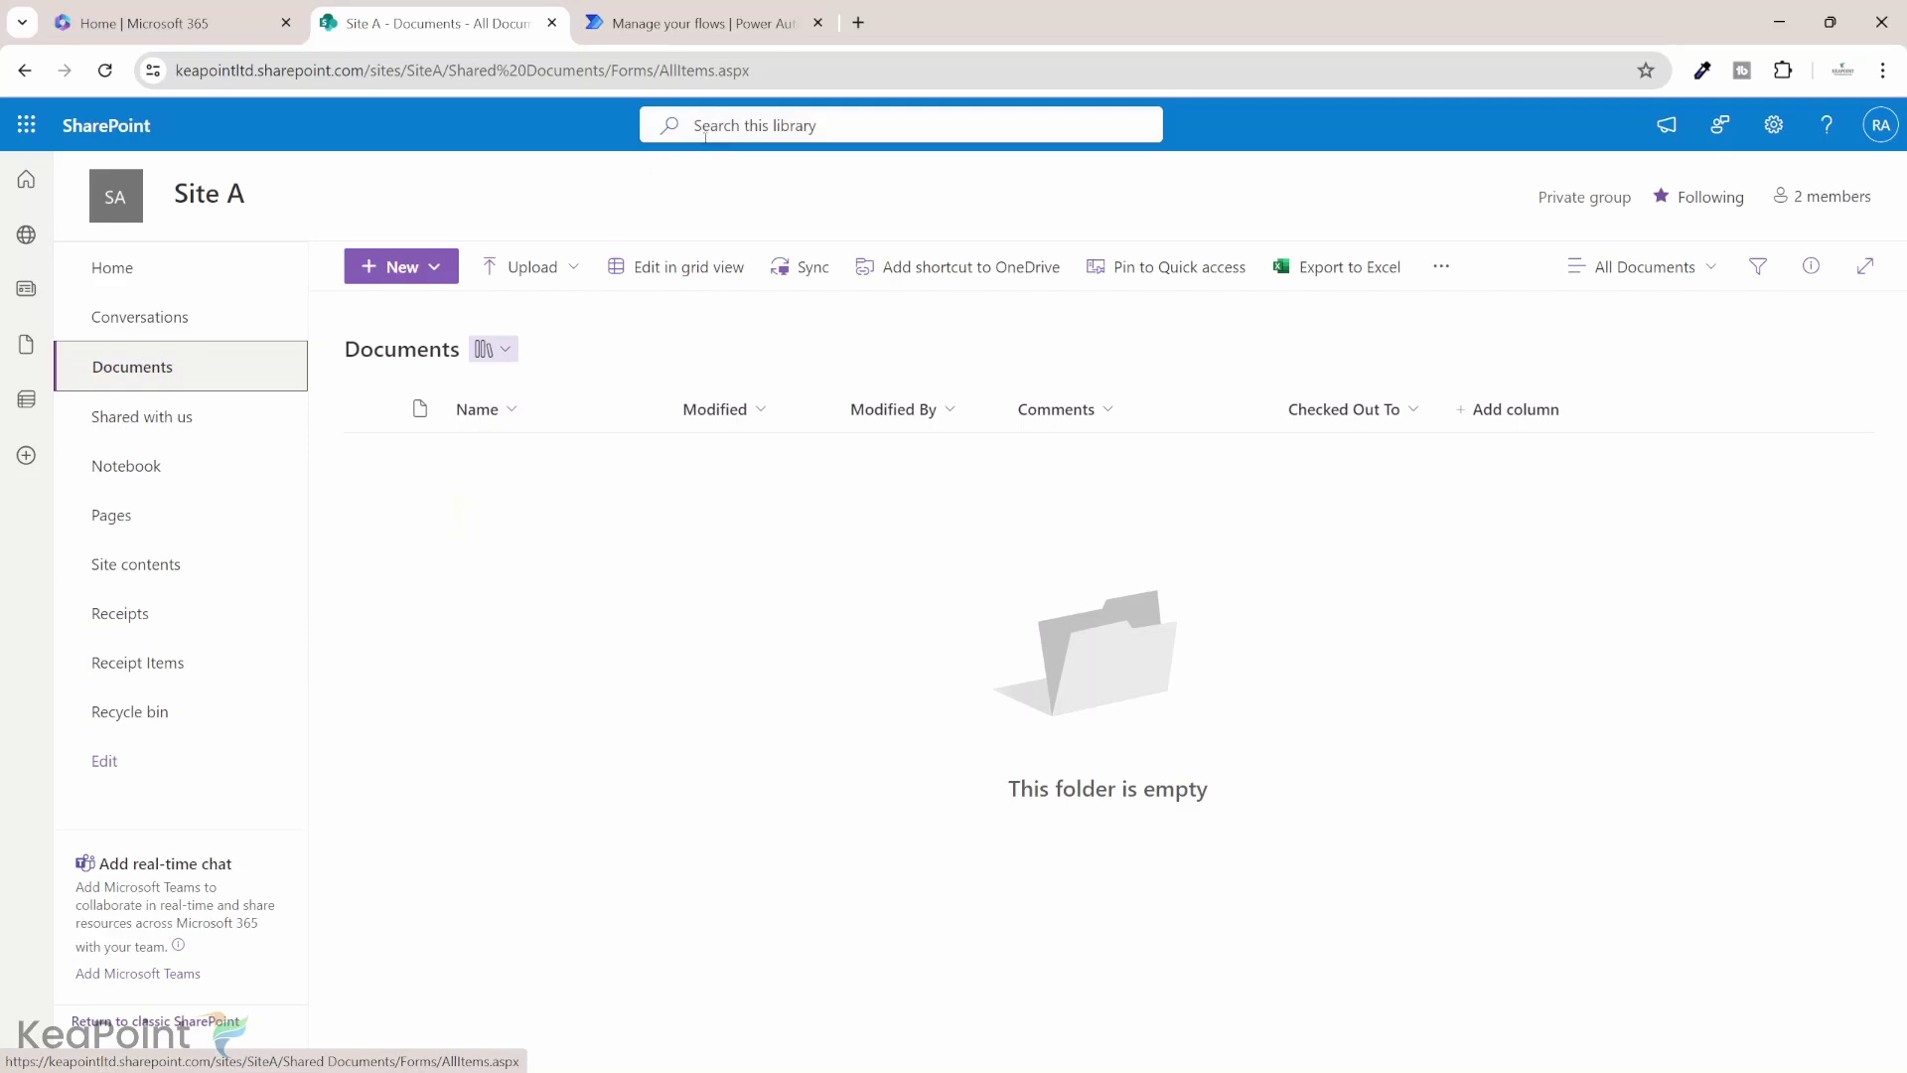
# Switch to Power Automate and start an automated cloud flow named "Receipts Processing Flow".
pyautogui.click(705, 22)
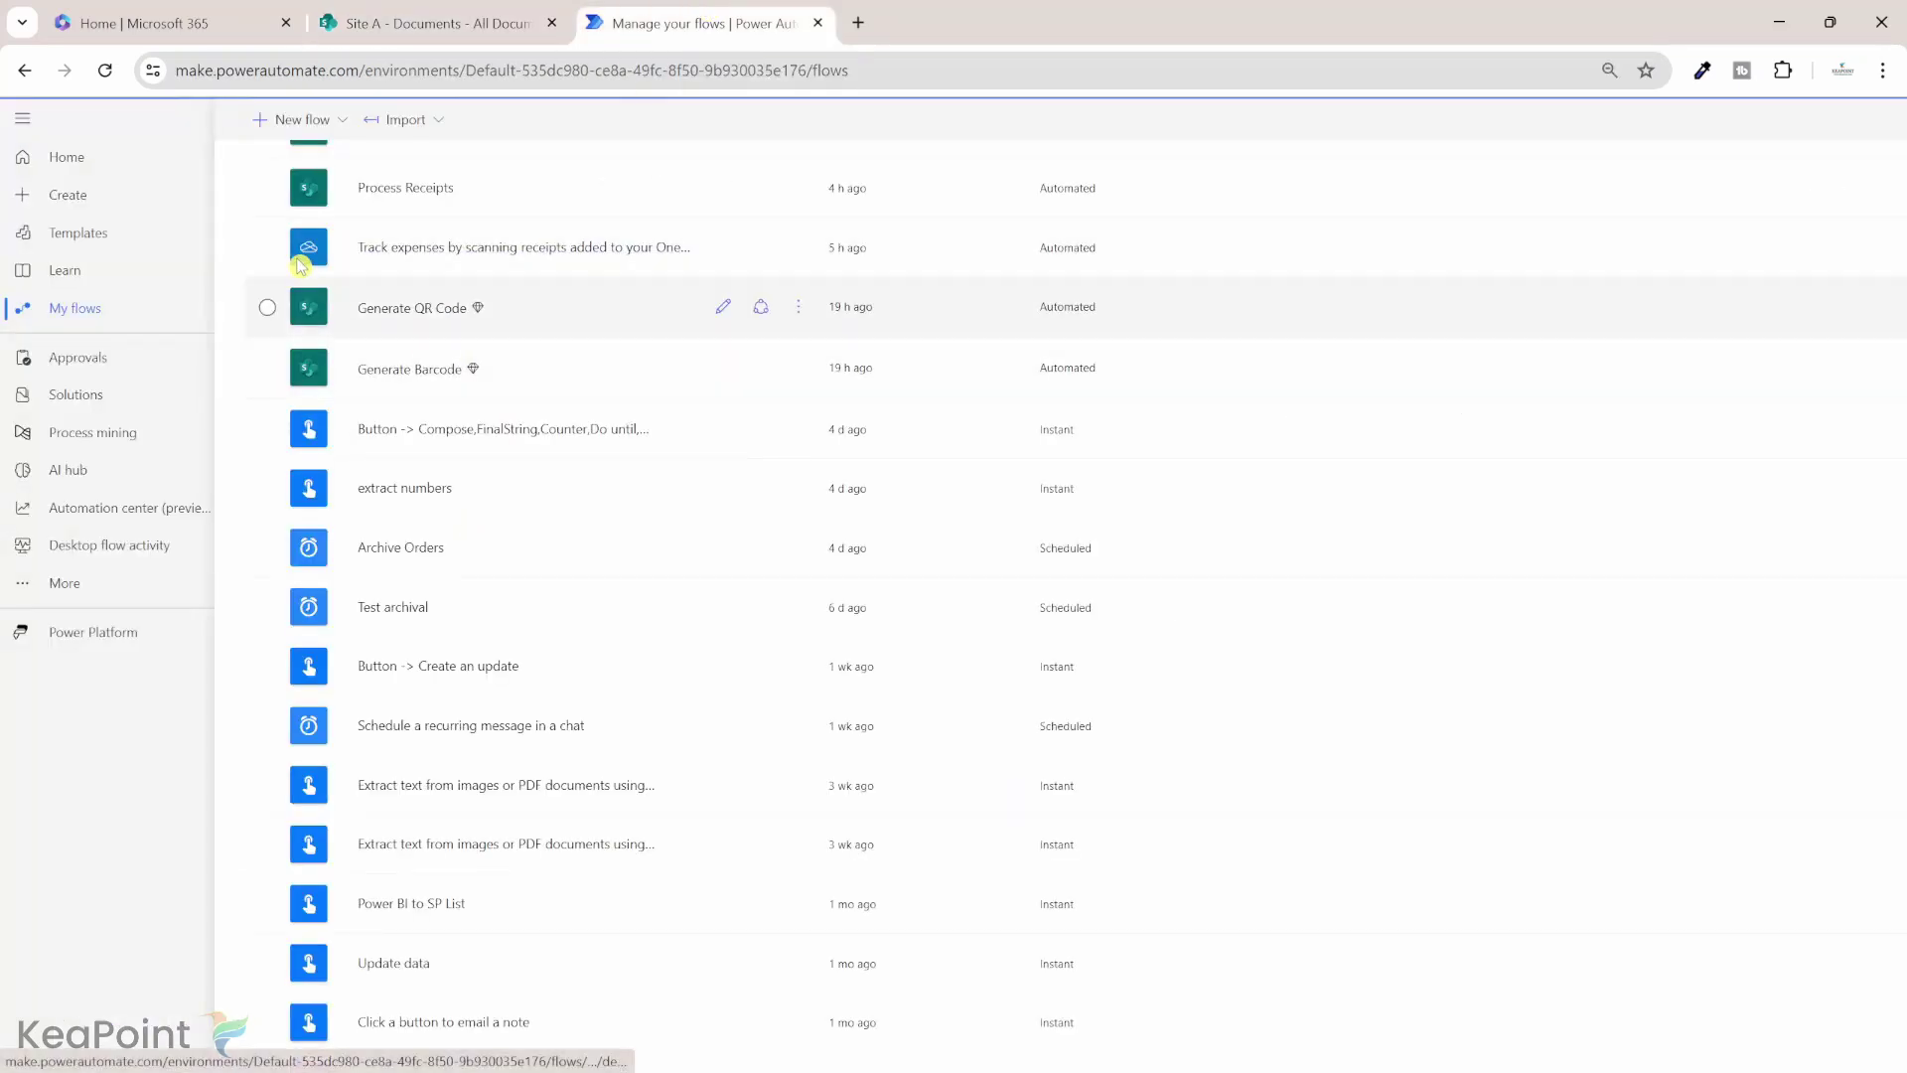
pyautogui.hotkey('ctrl', '+')
pyautogui.hotkey('ctrl', '+')
pyautogui.hotkey('ctrl', '+')
pyautogui.hotkey('ctrl', '+')
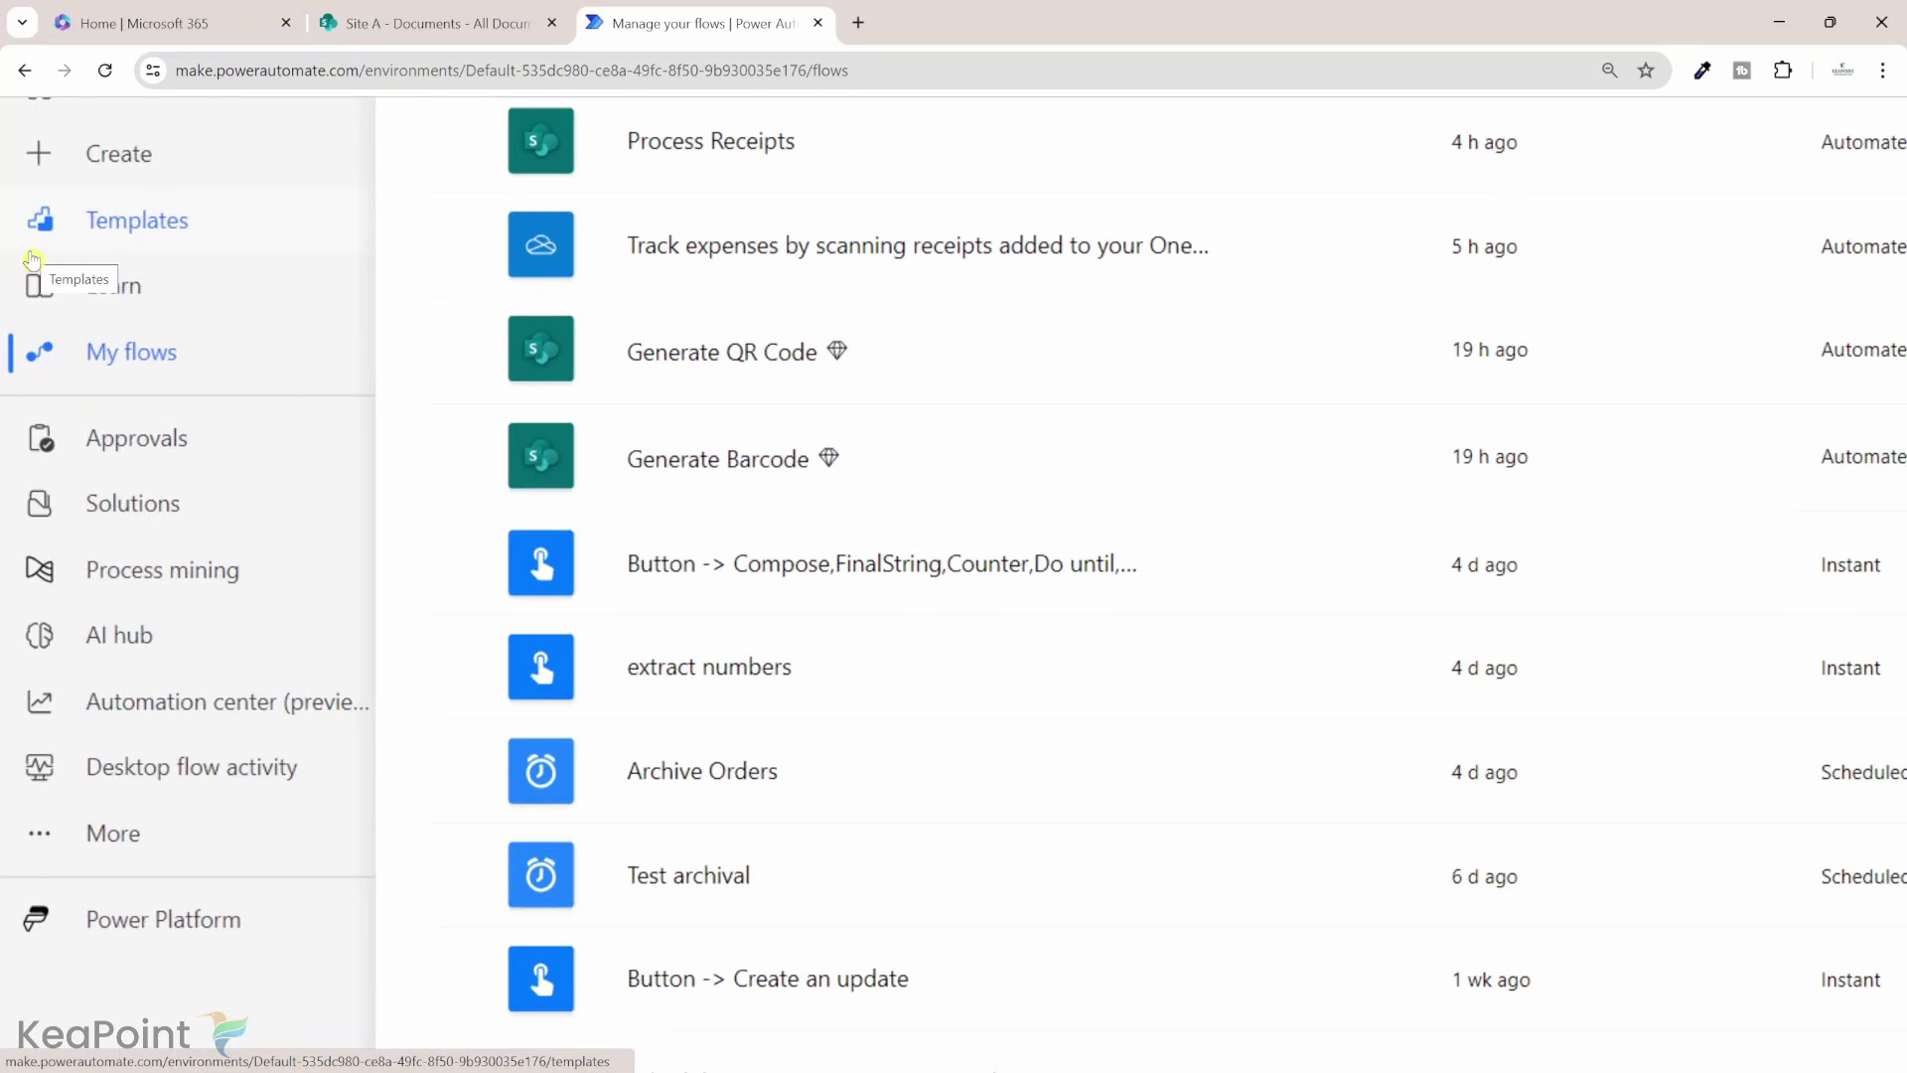
pyautogui.click(149, 281)
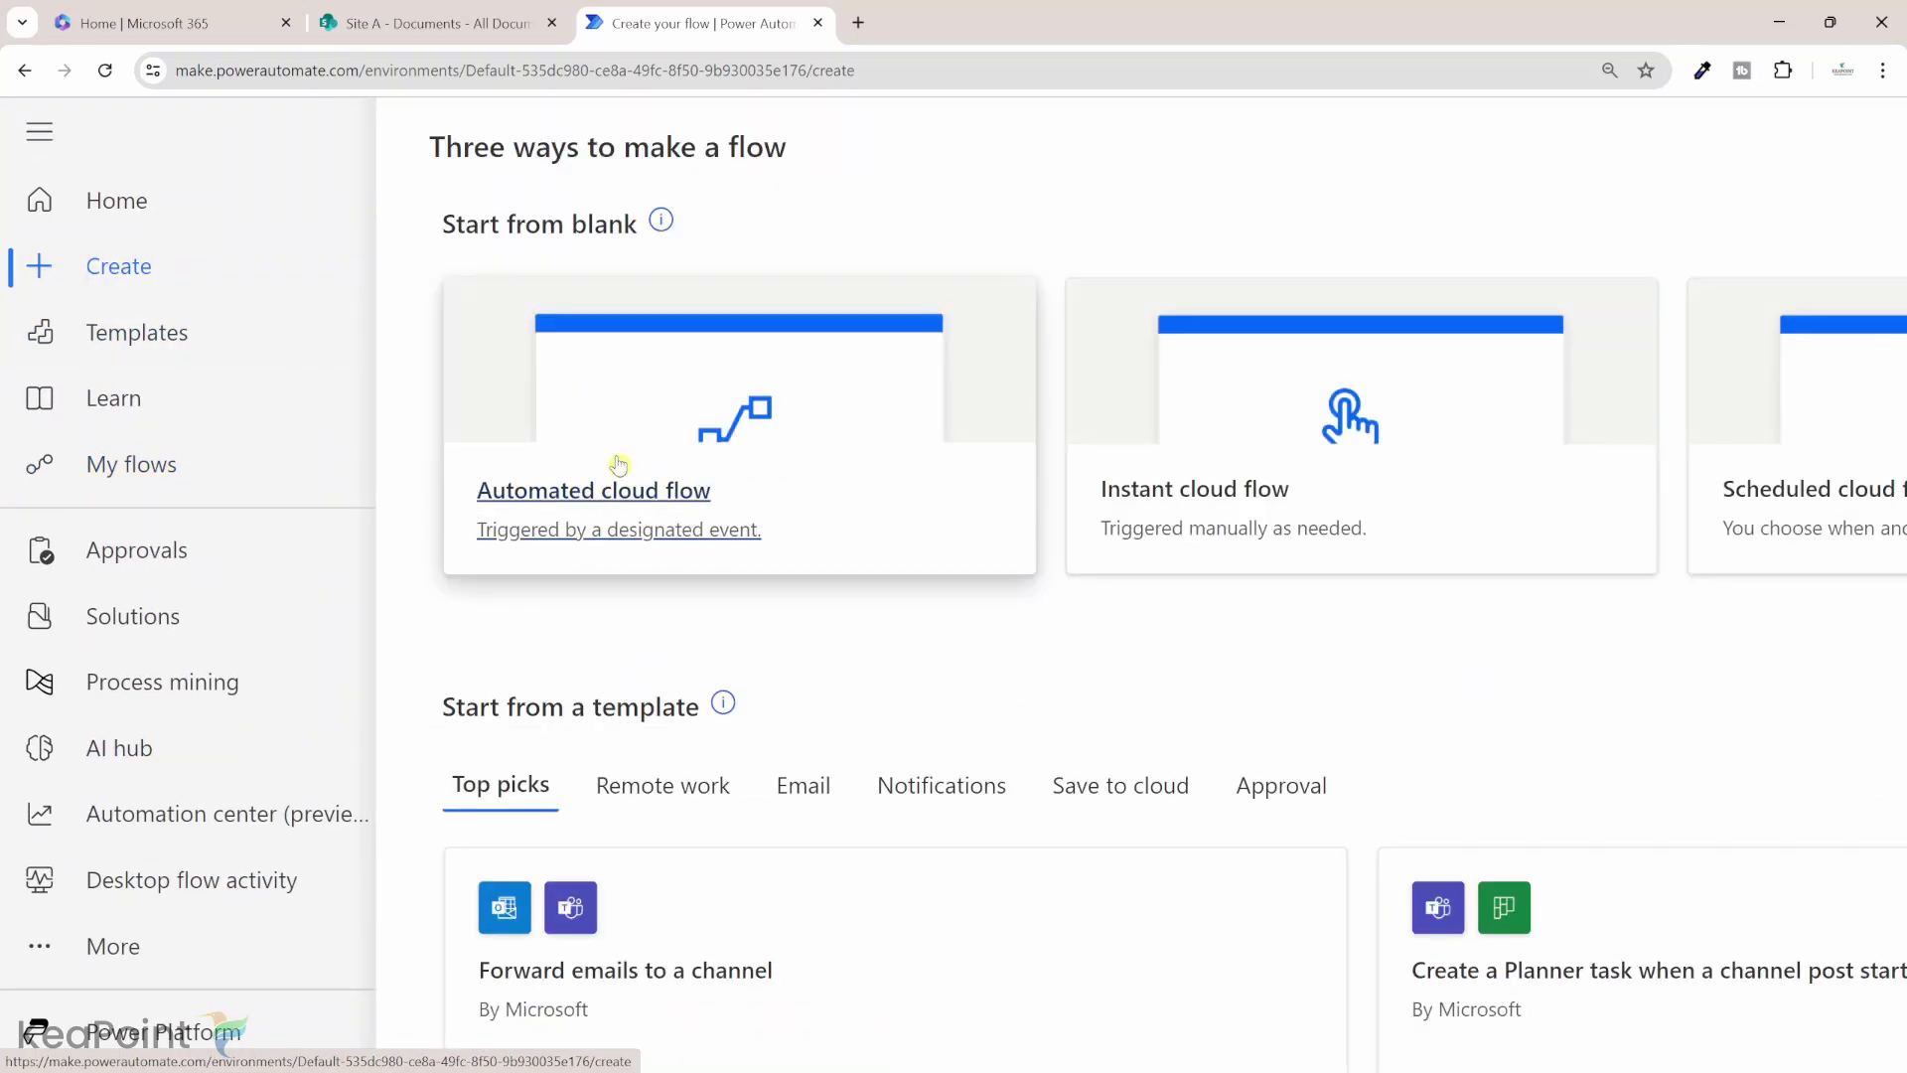
pyautogui.click(636, 457)
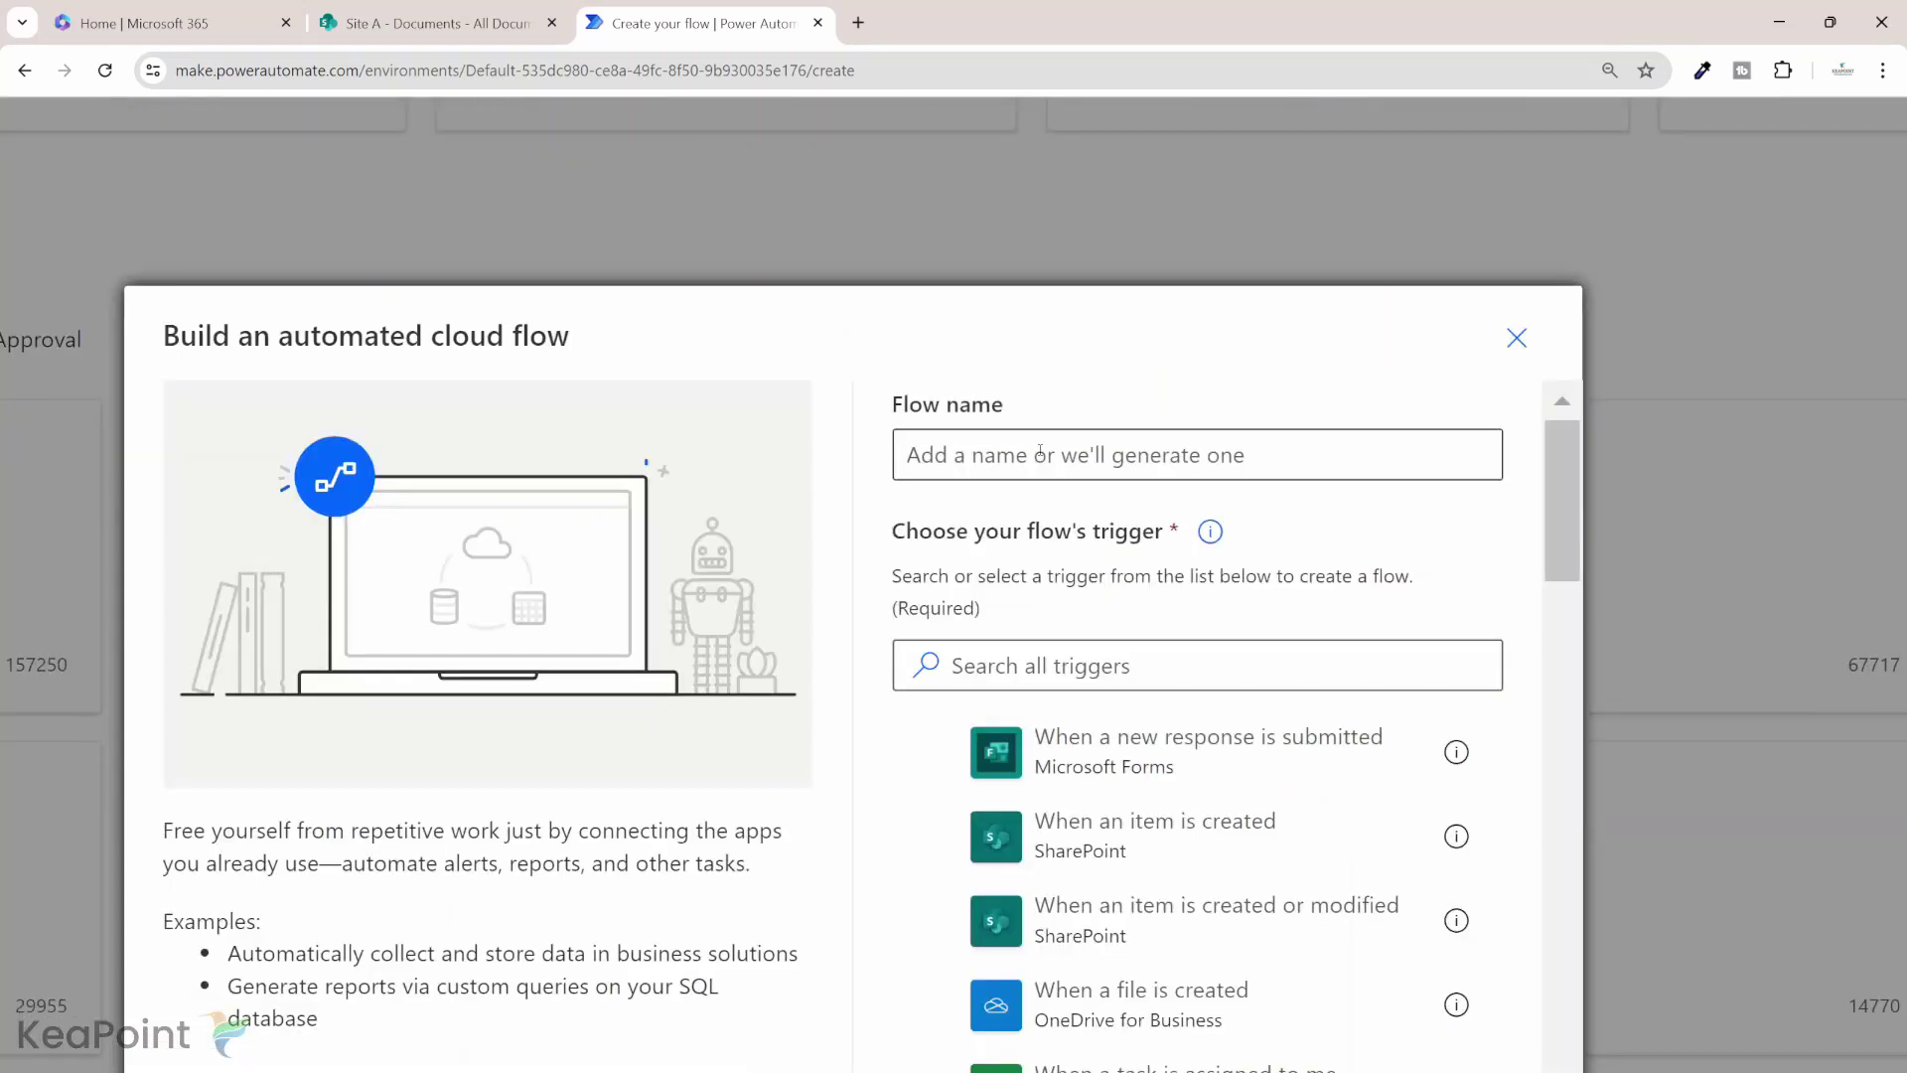
pyautogui.write('Receipts Processing Flow')
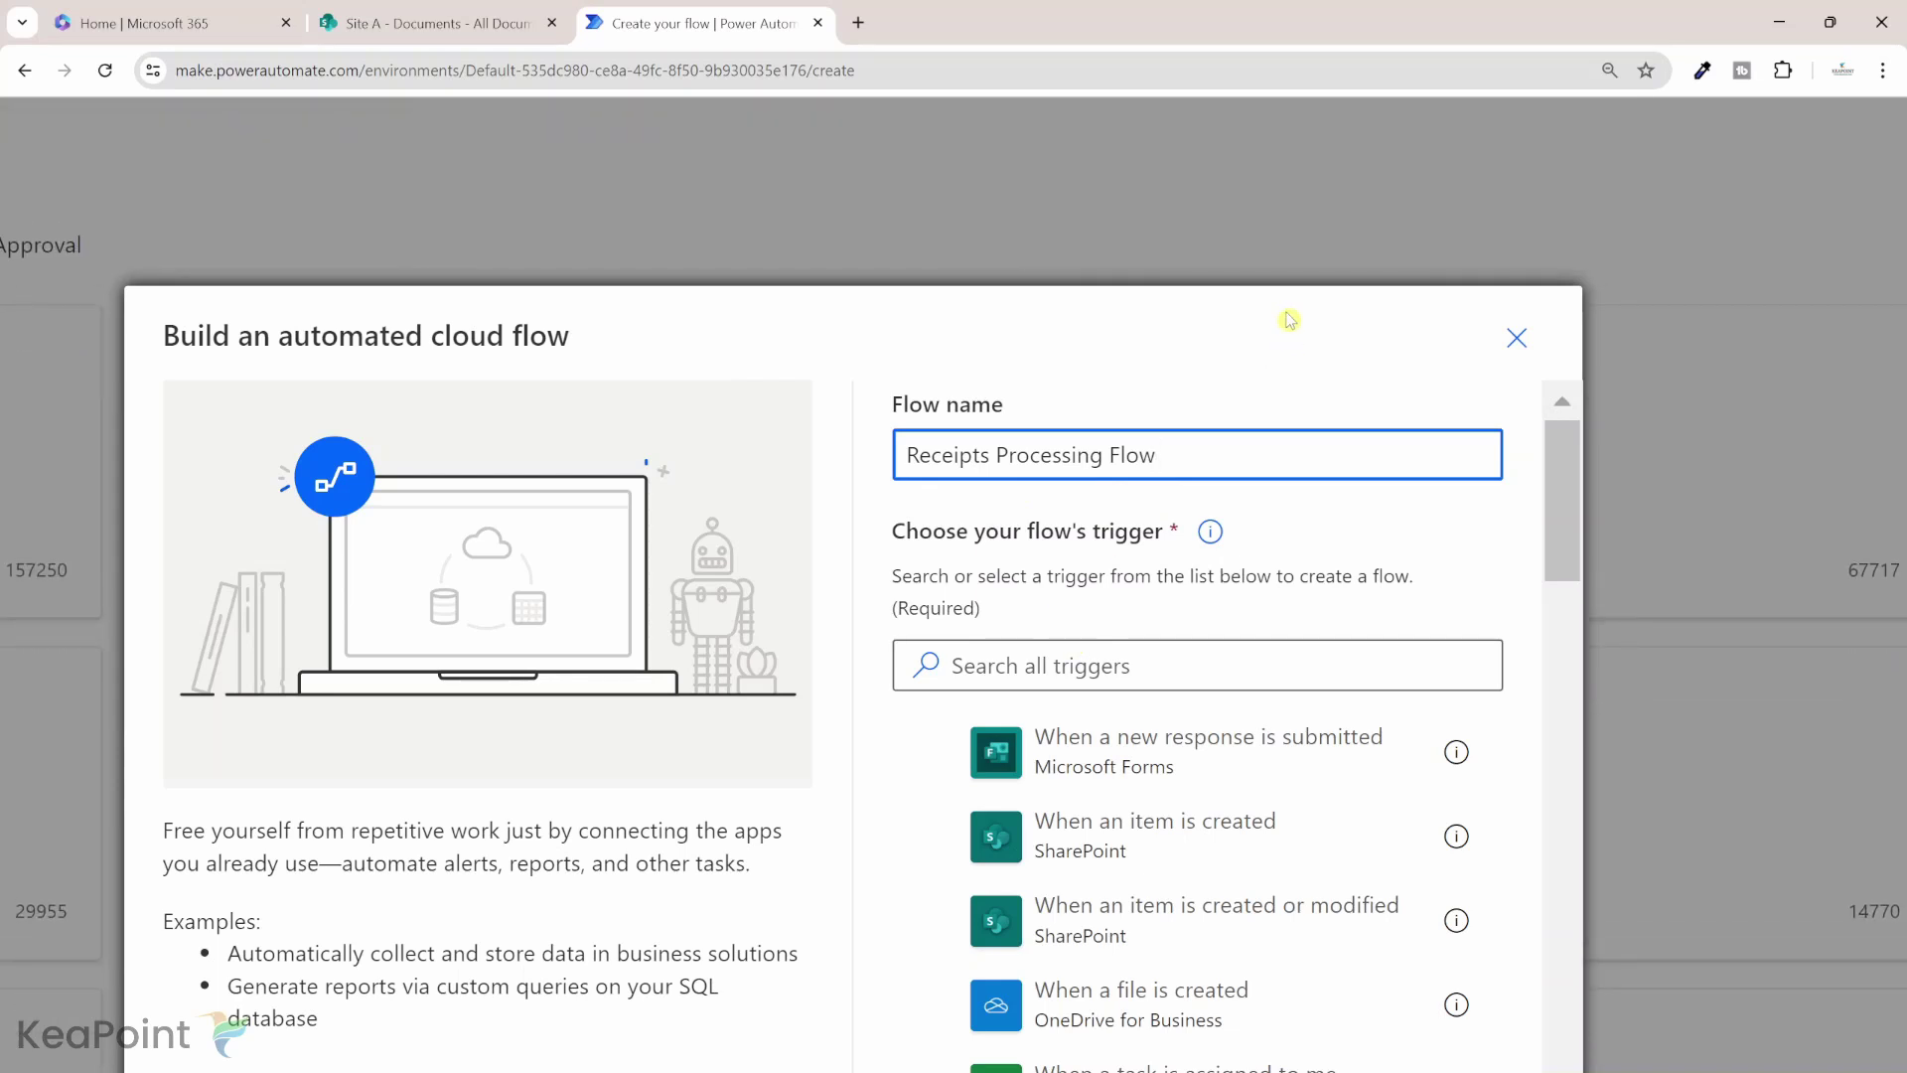
# Choose the SharePoint trigger "When a file is created (properties only)" and create the flow.
pyautogui.hotkey('ctrl', '-')
pyautogui.click(1017, 607)
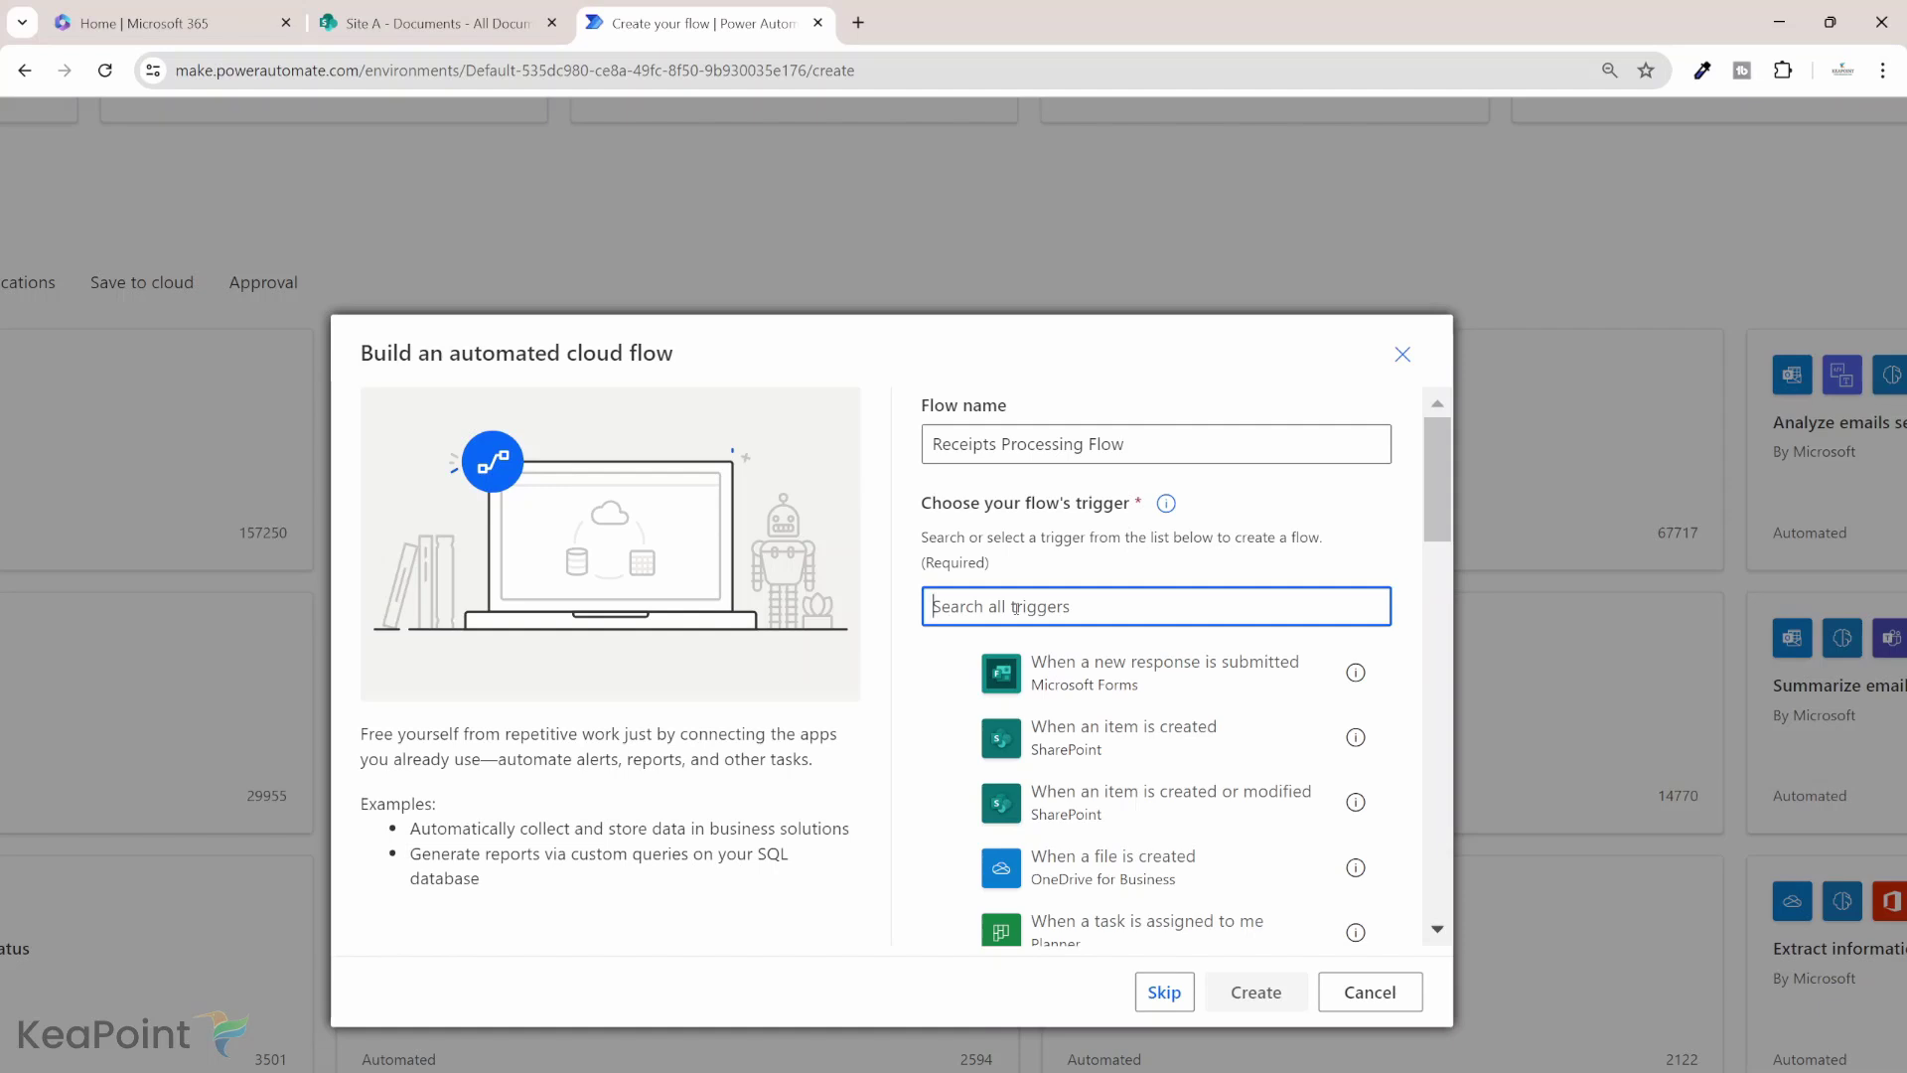
pyautogui.write('file created')
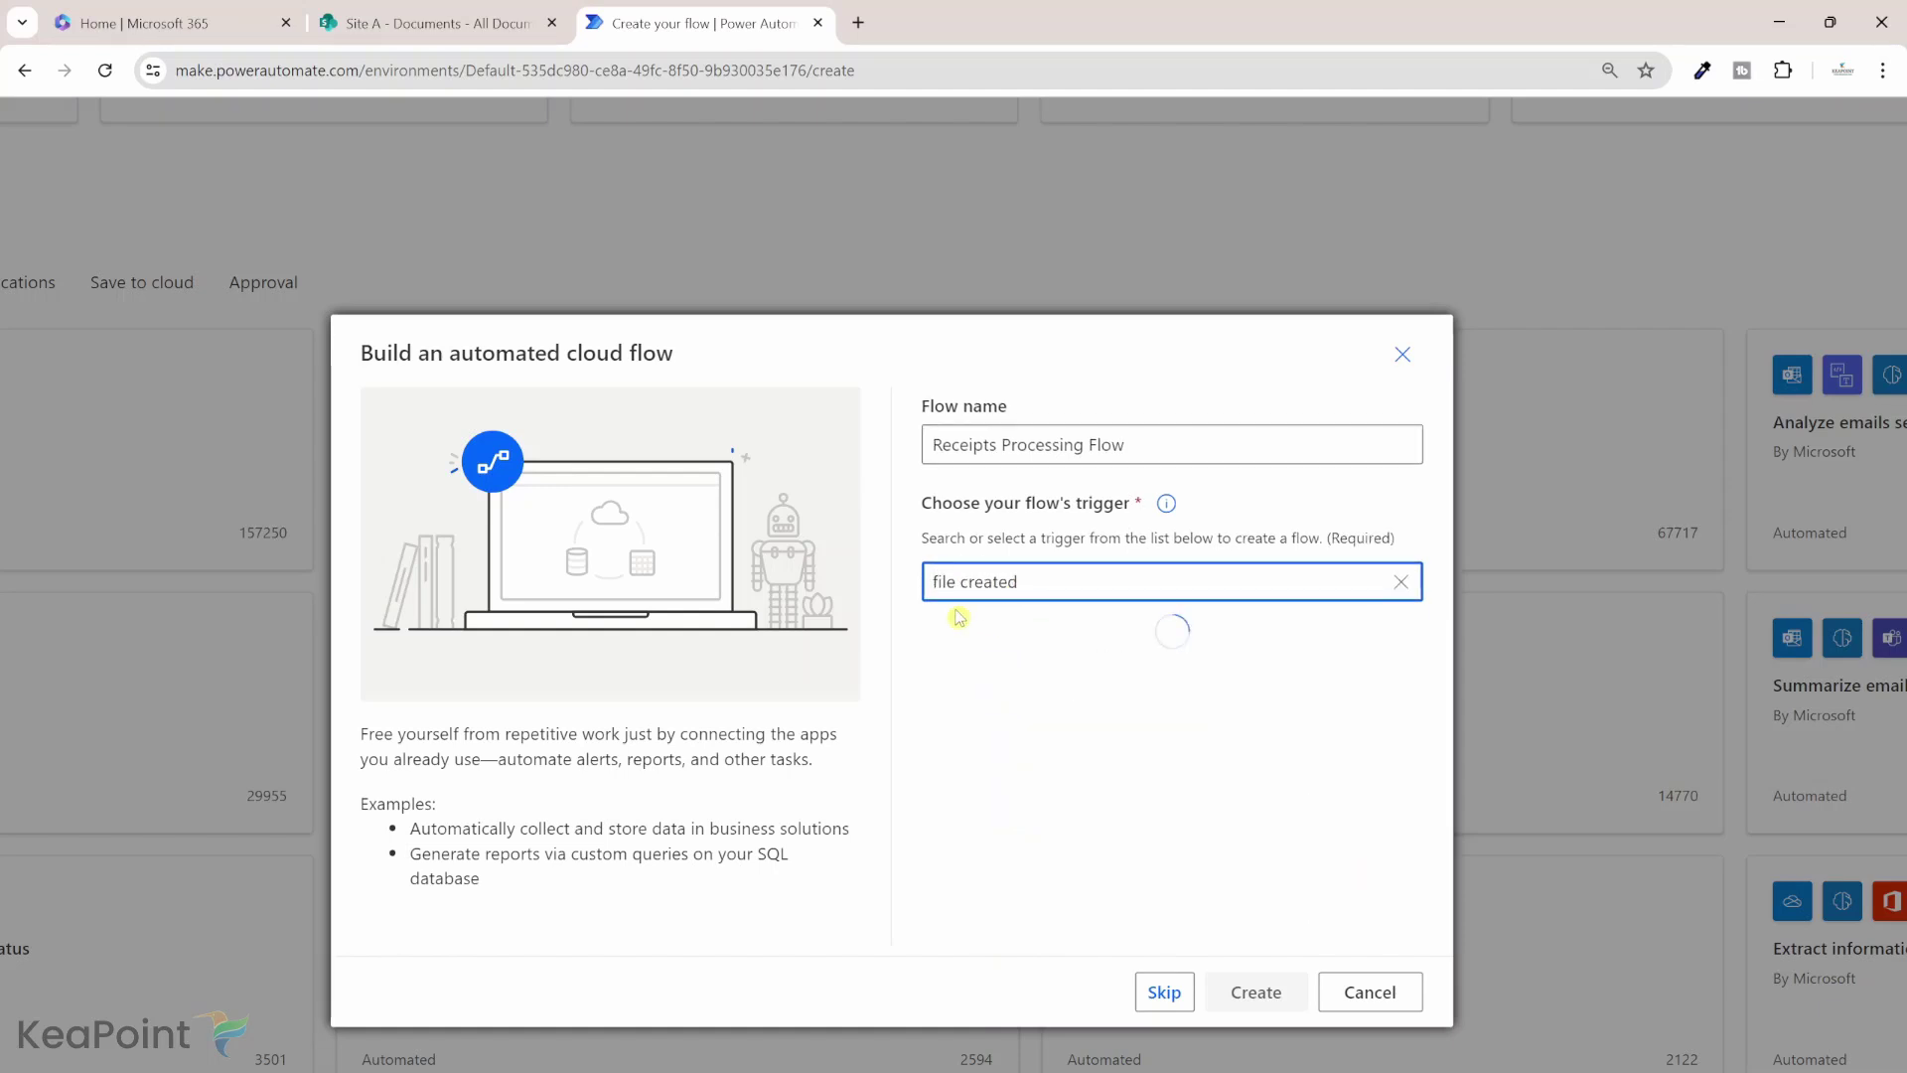
pyautogui.scroll(-3, 1061, 762)
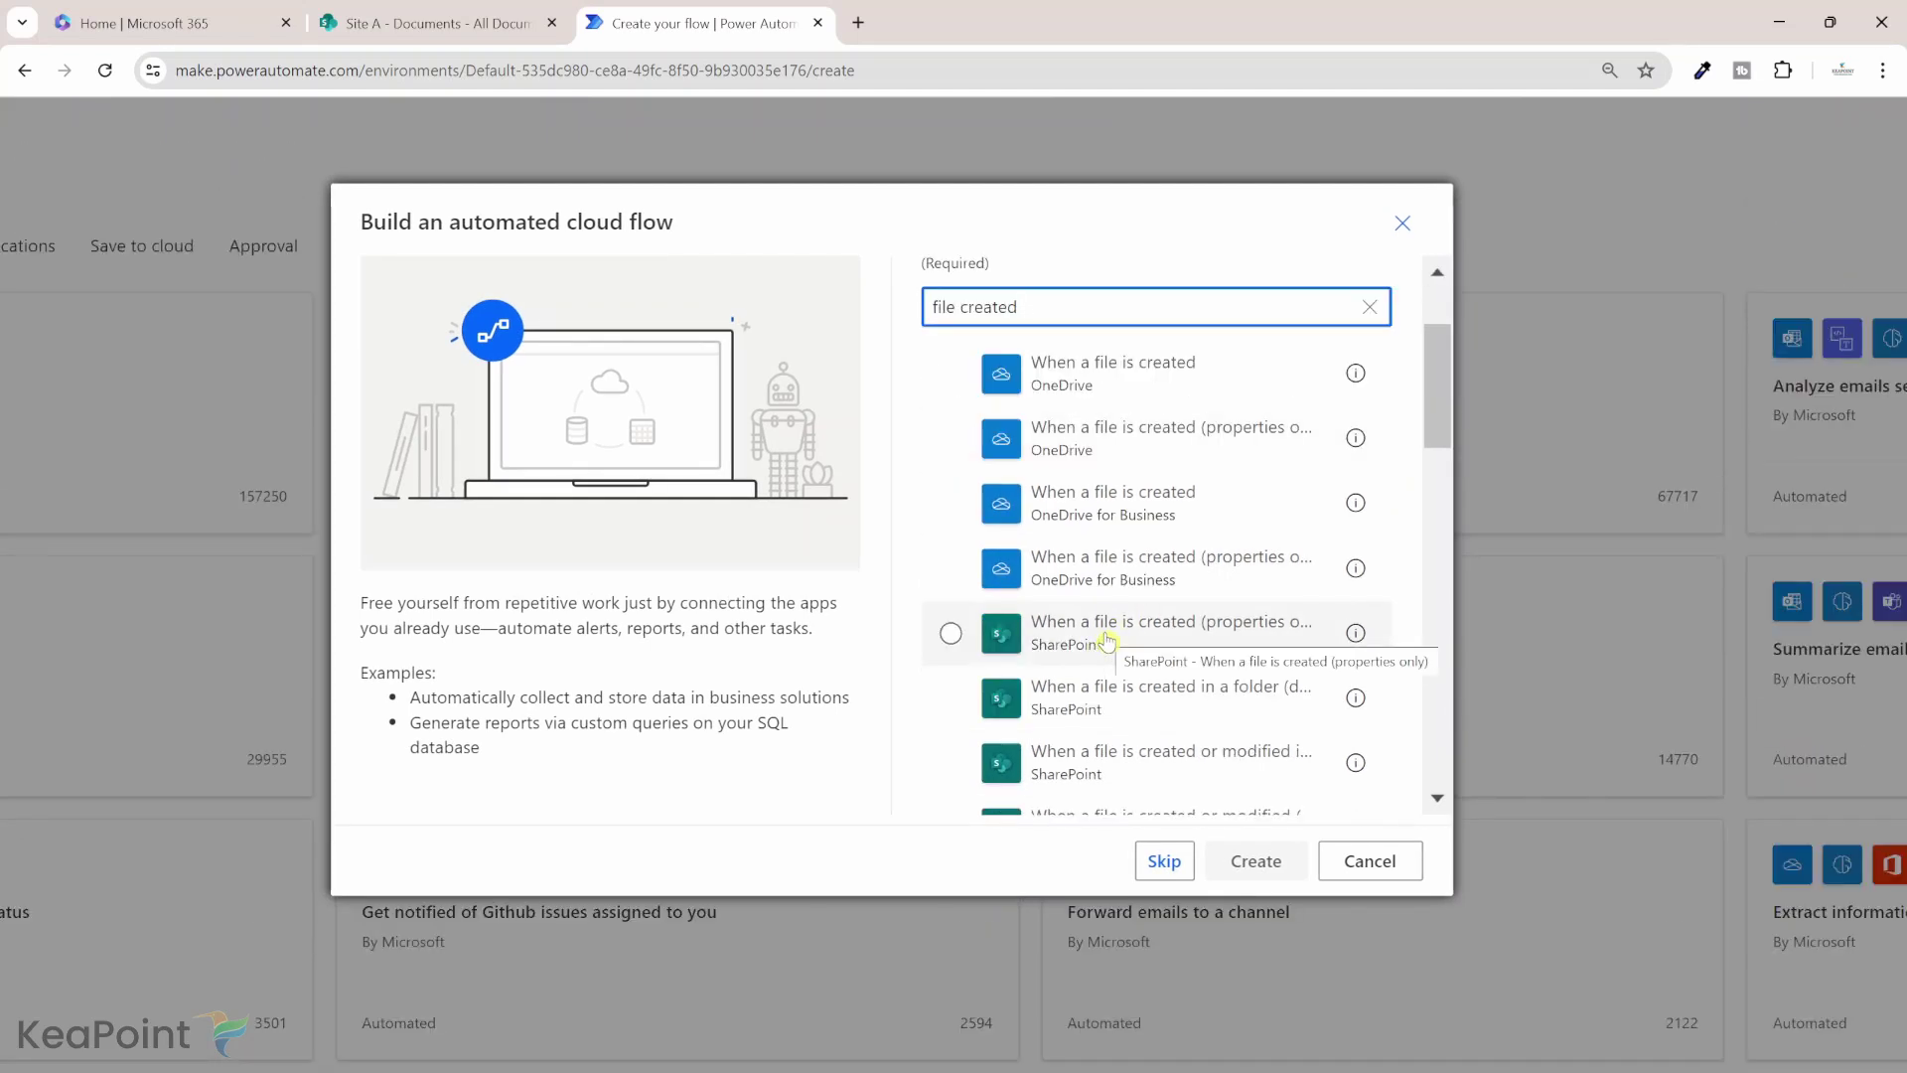
pyautogui.click(1107, 641)
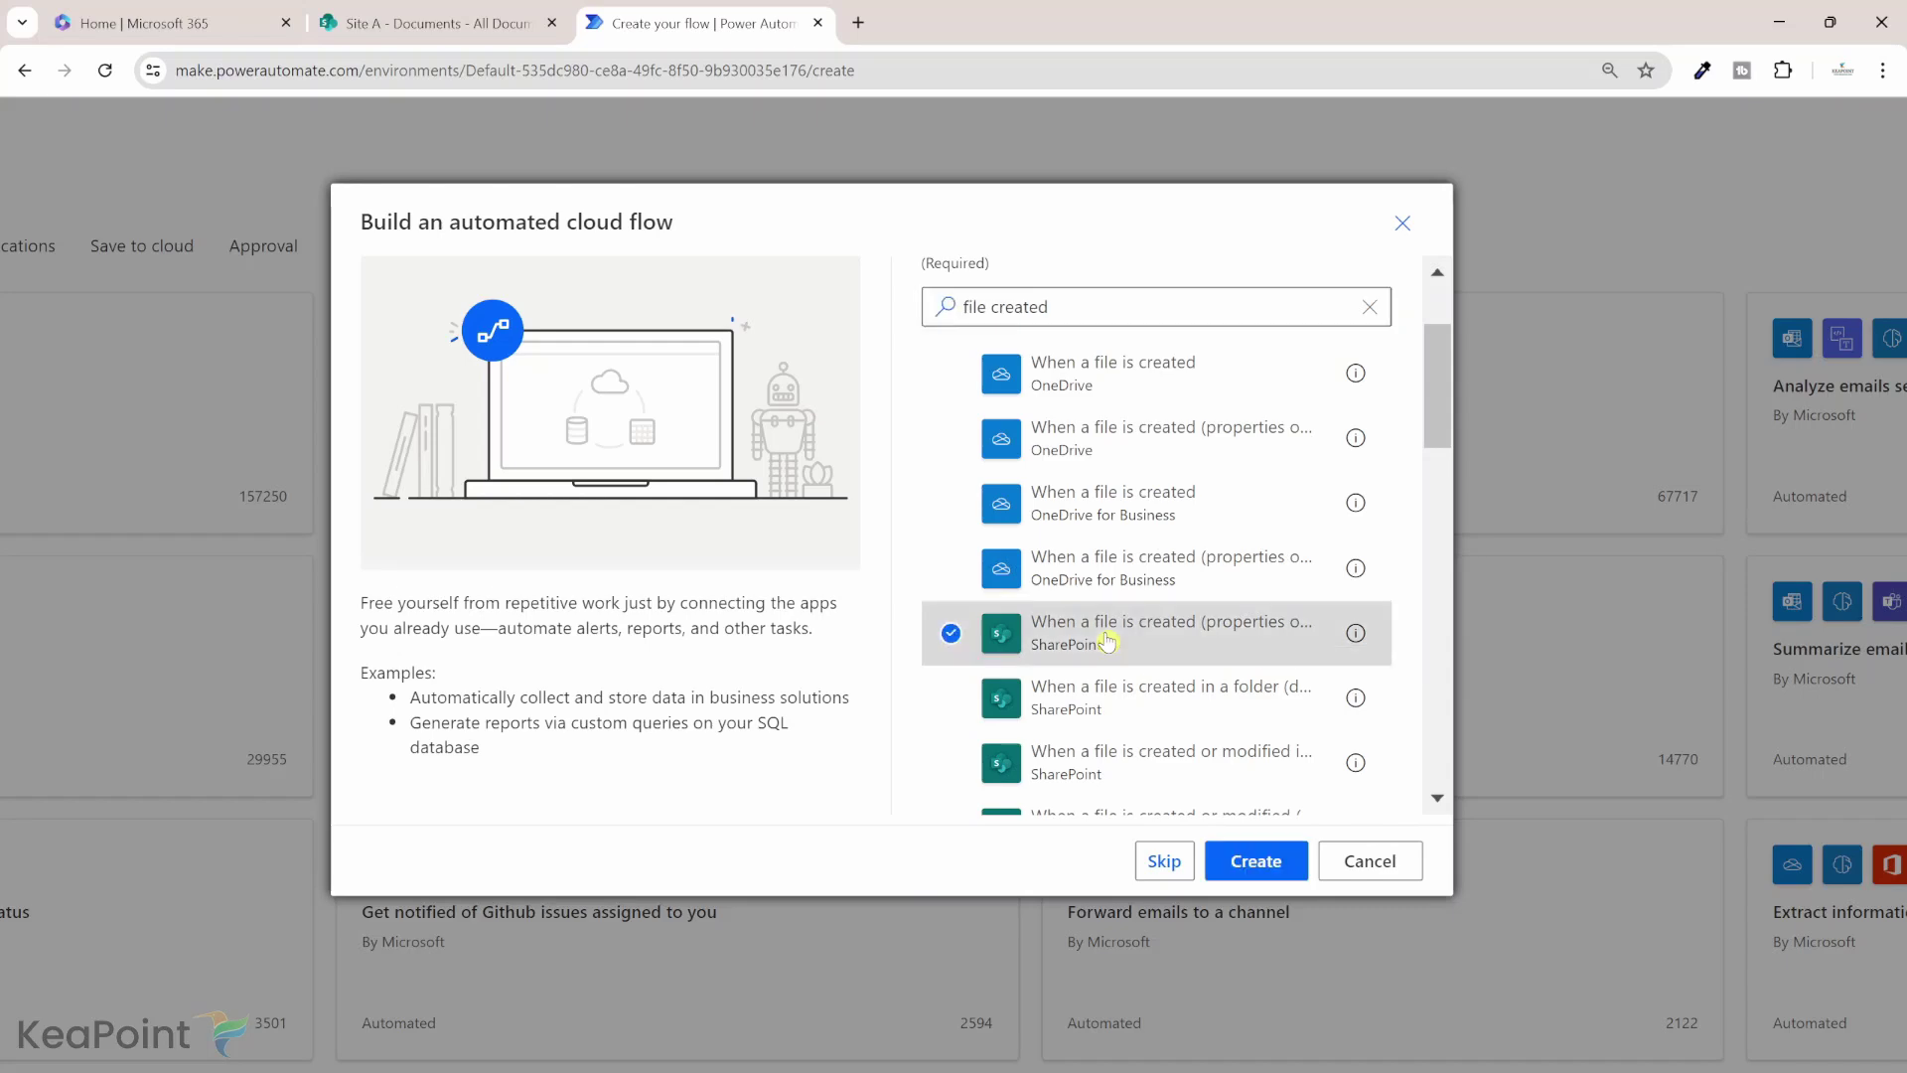
pyautogui.click(1257, 864)
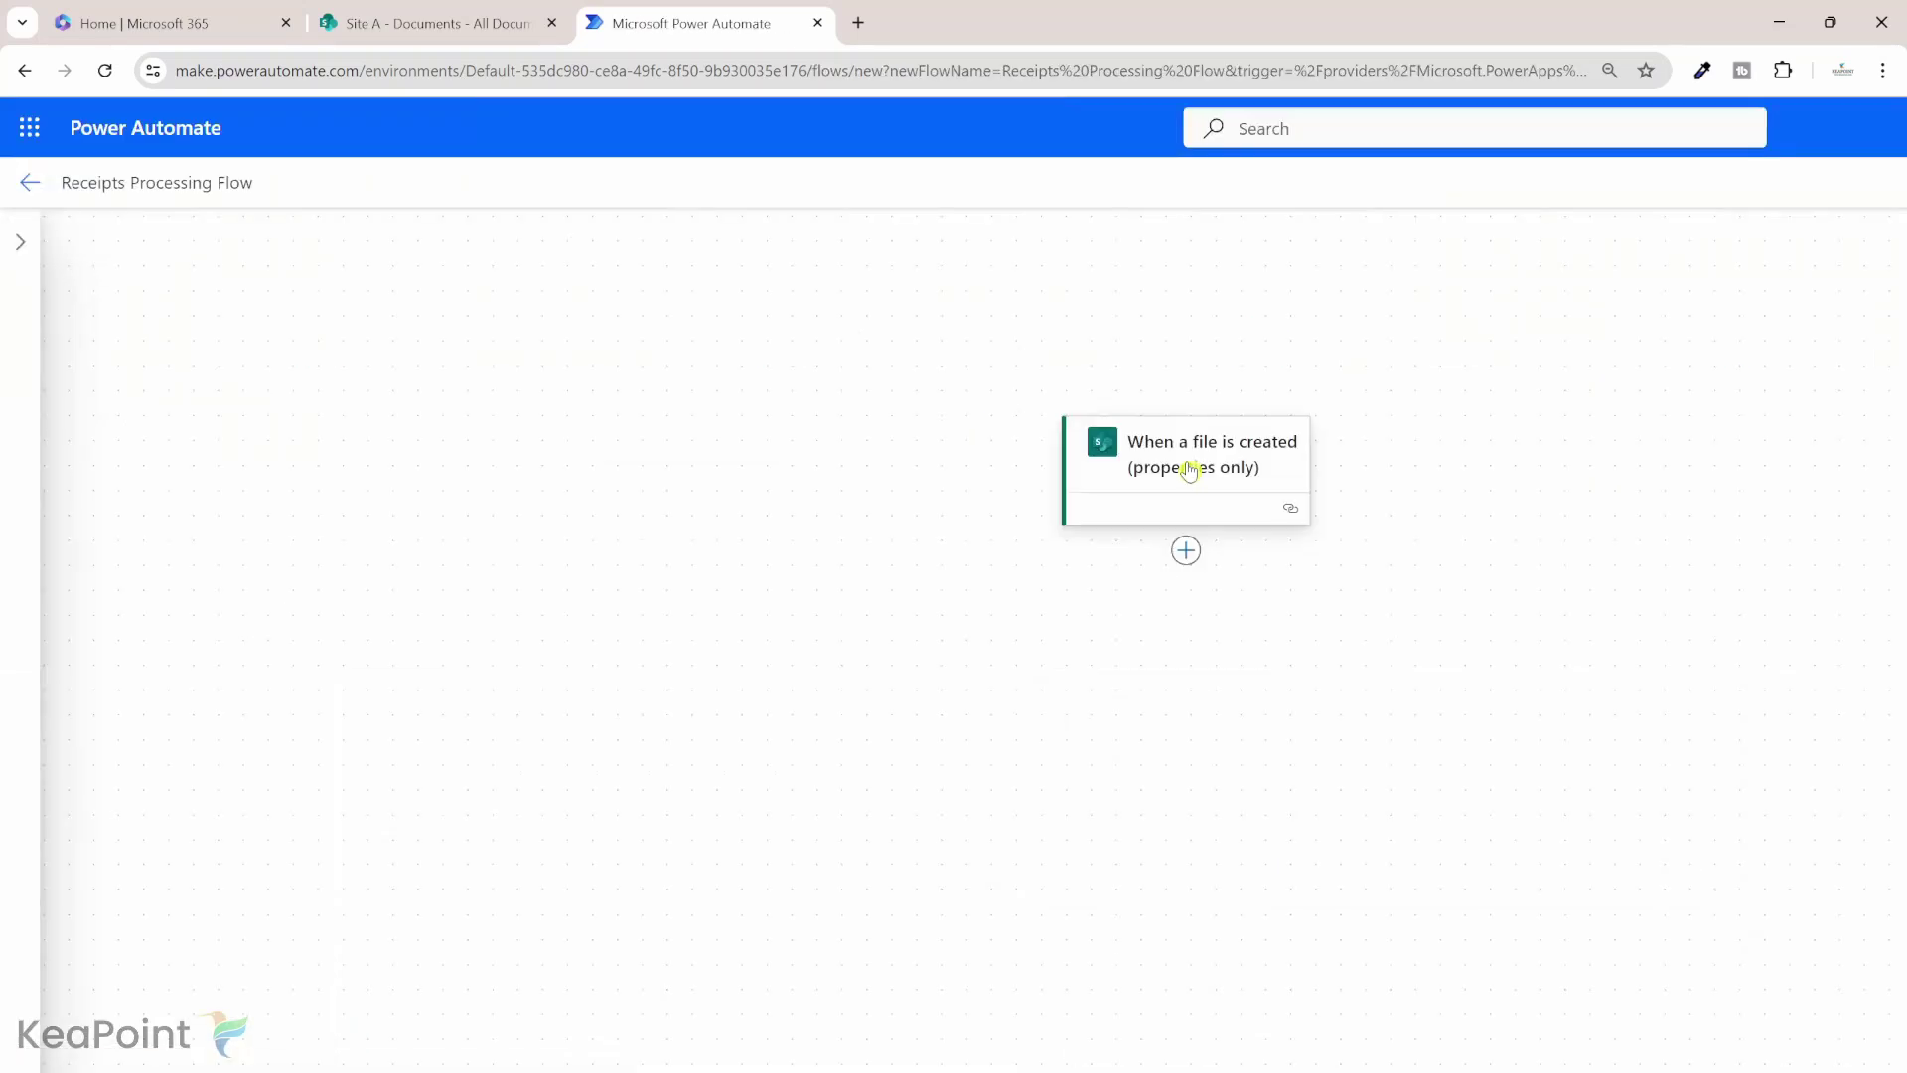
# Point the file-created trigger at the Site A site address and the Documents library.
pyautogui.click(1188, 464)
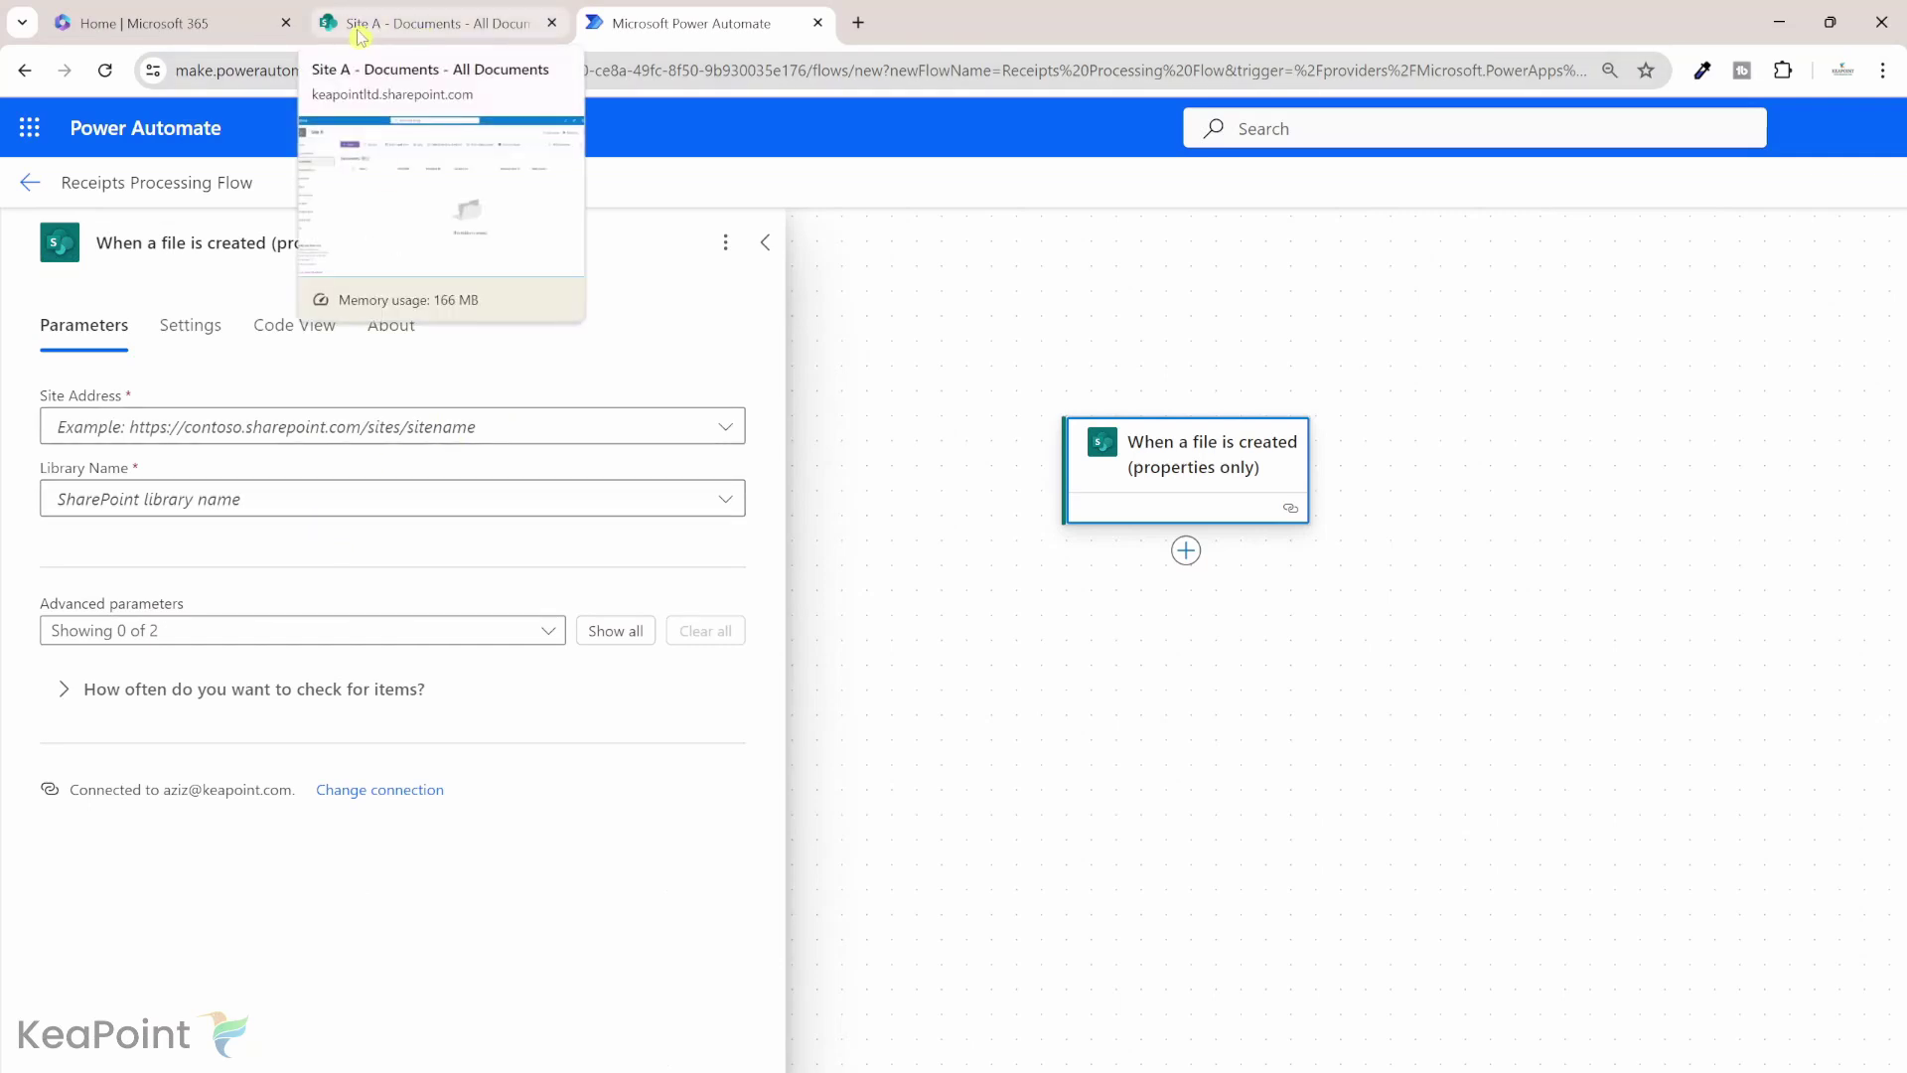
pyautogui.click(544, 429)
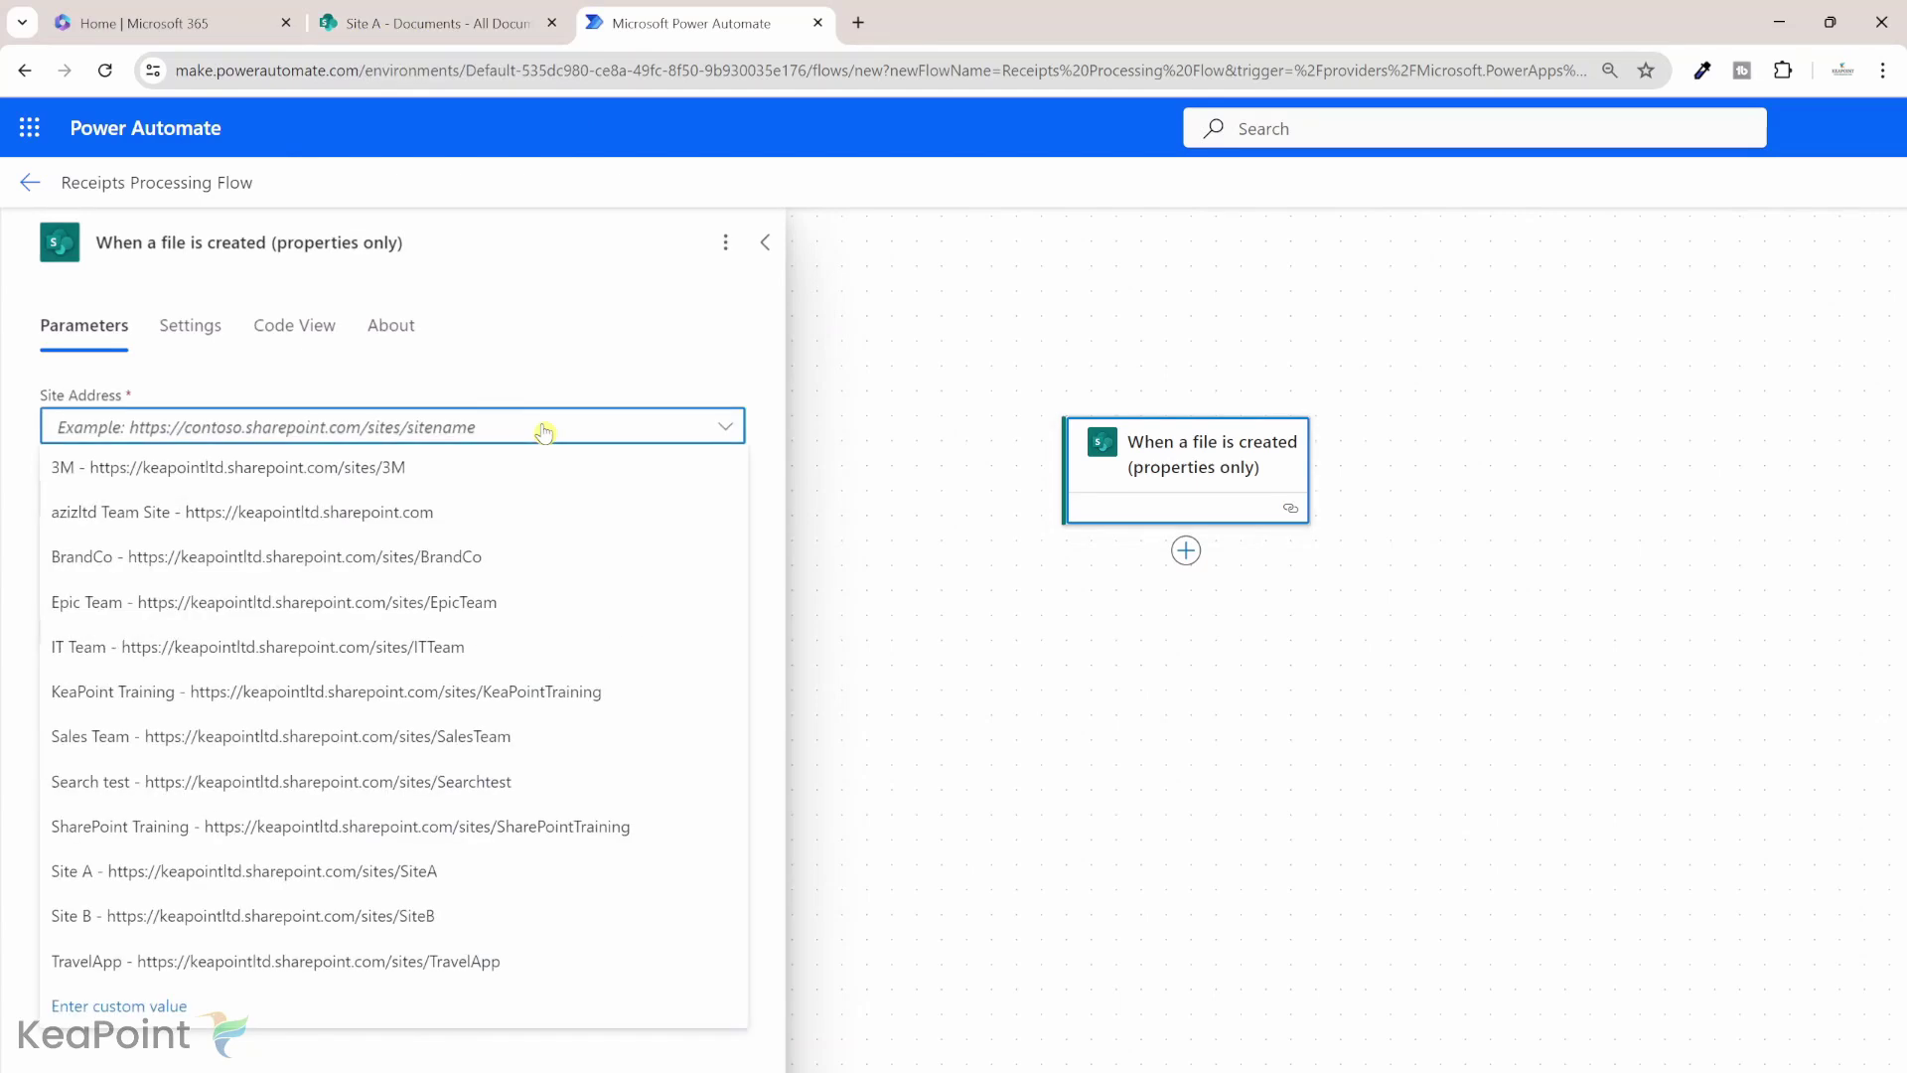
pyautogui.click(454, 883)
pyautogui.click(648, 509)
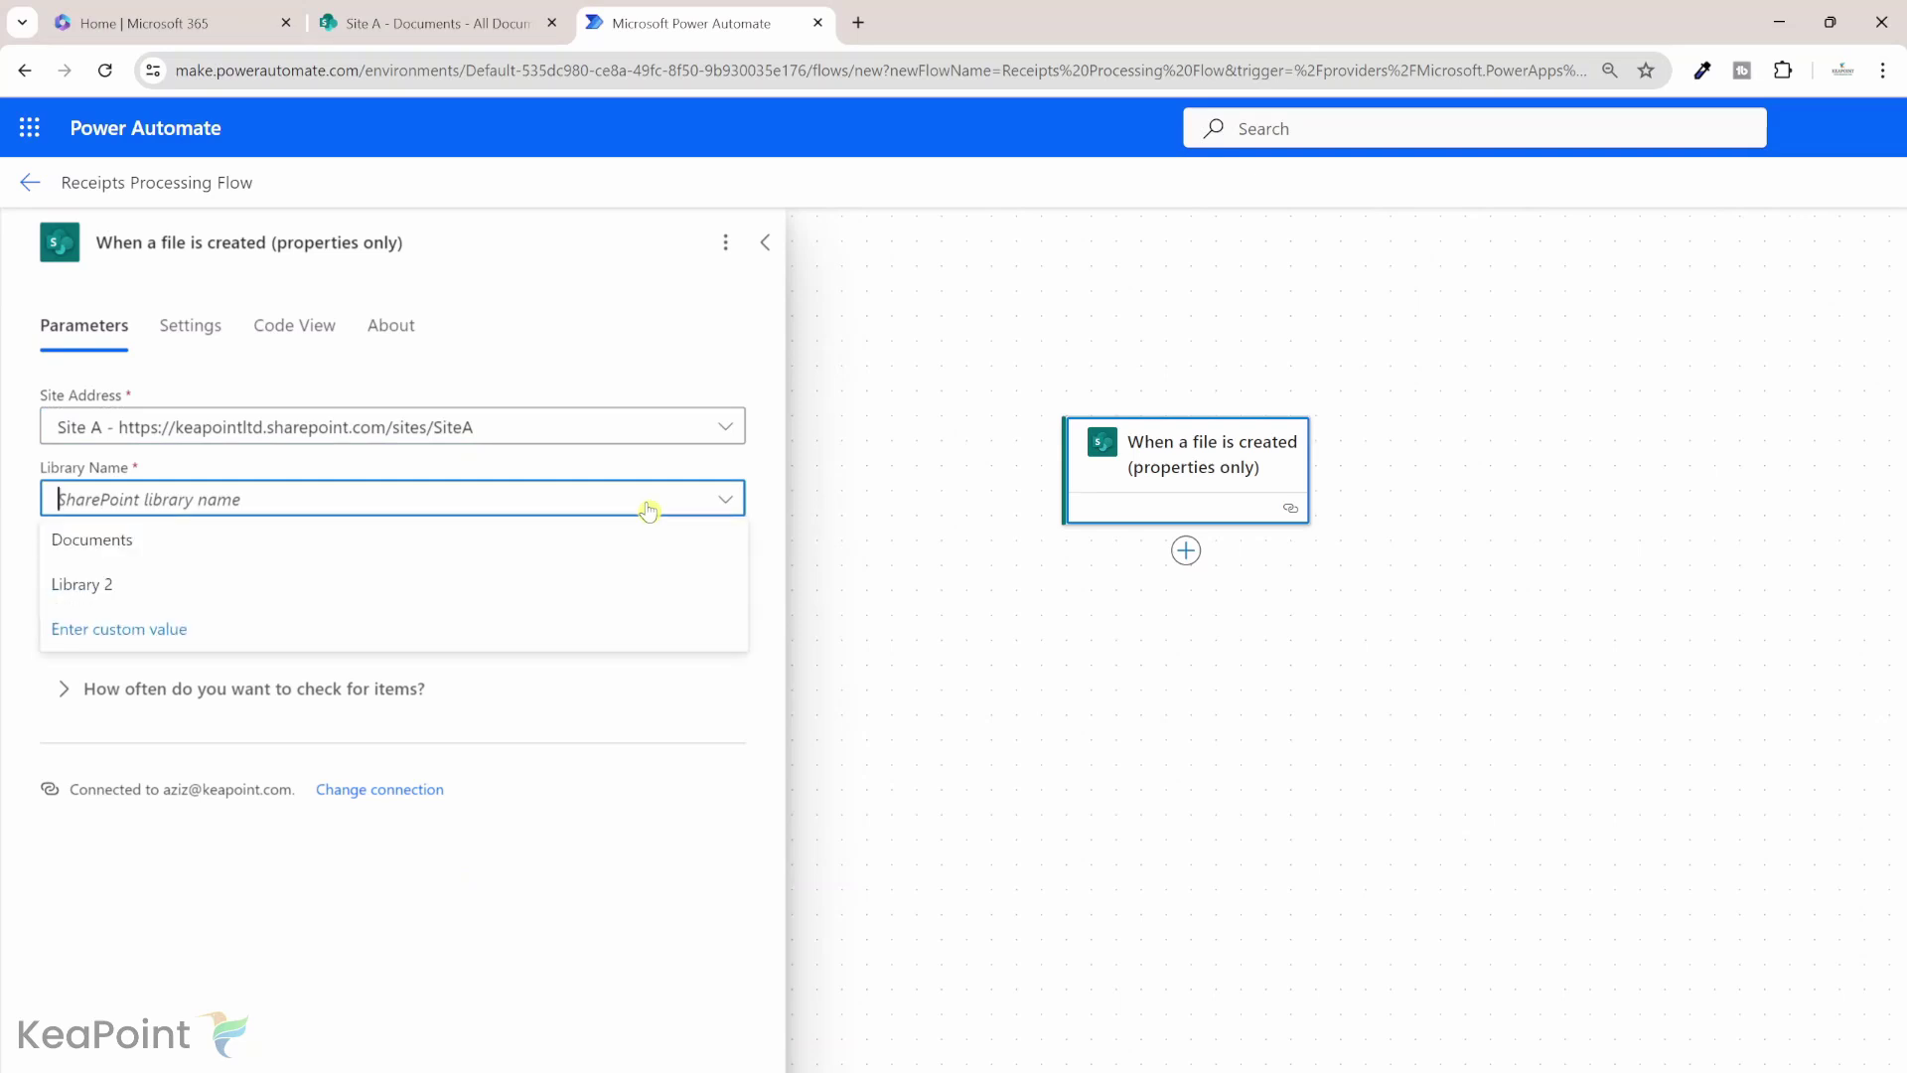
pyautogui.click(174, 544)
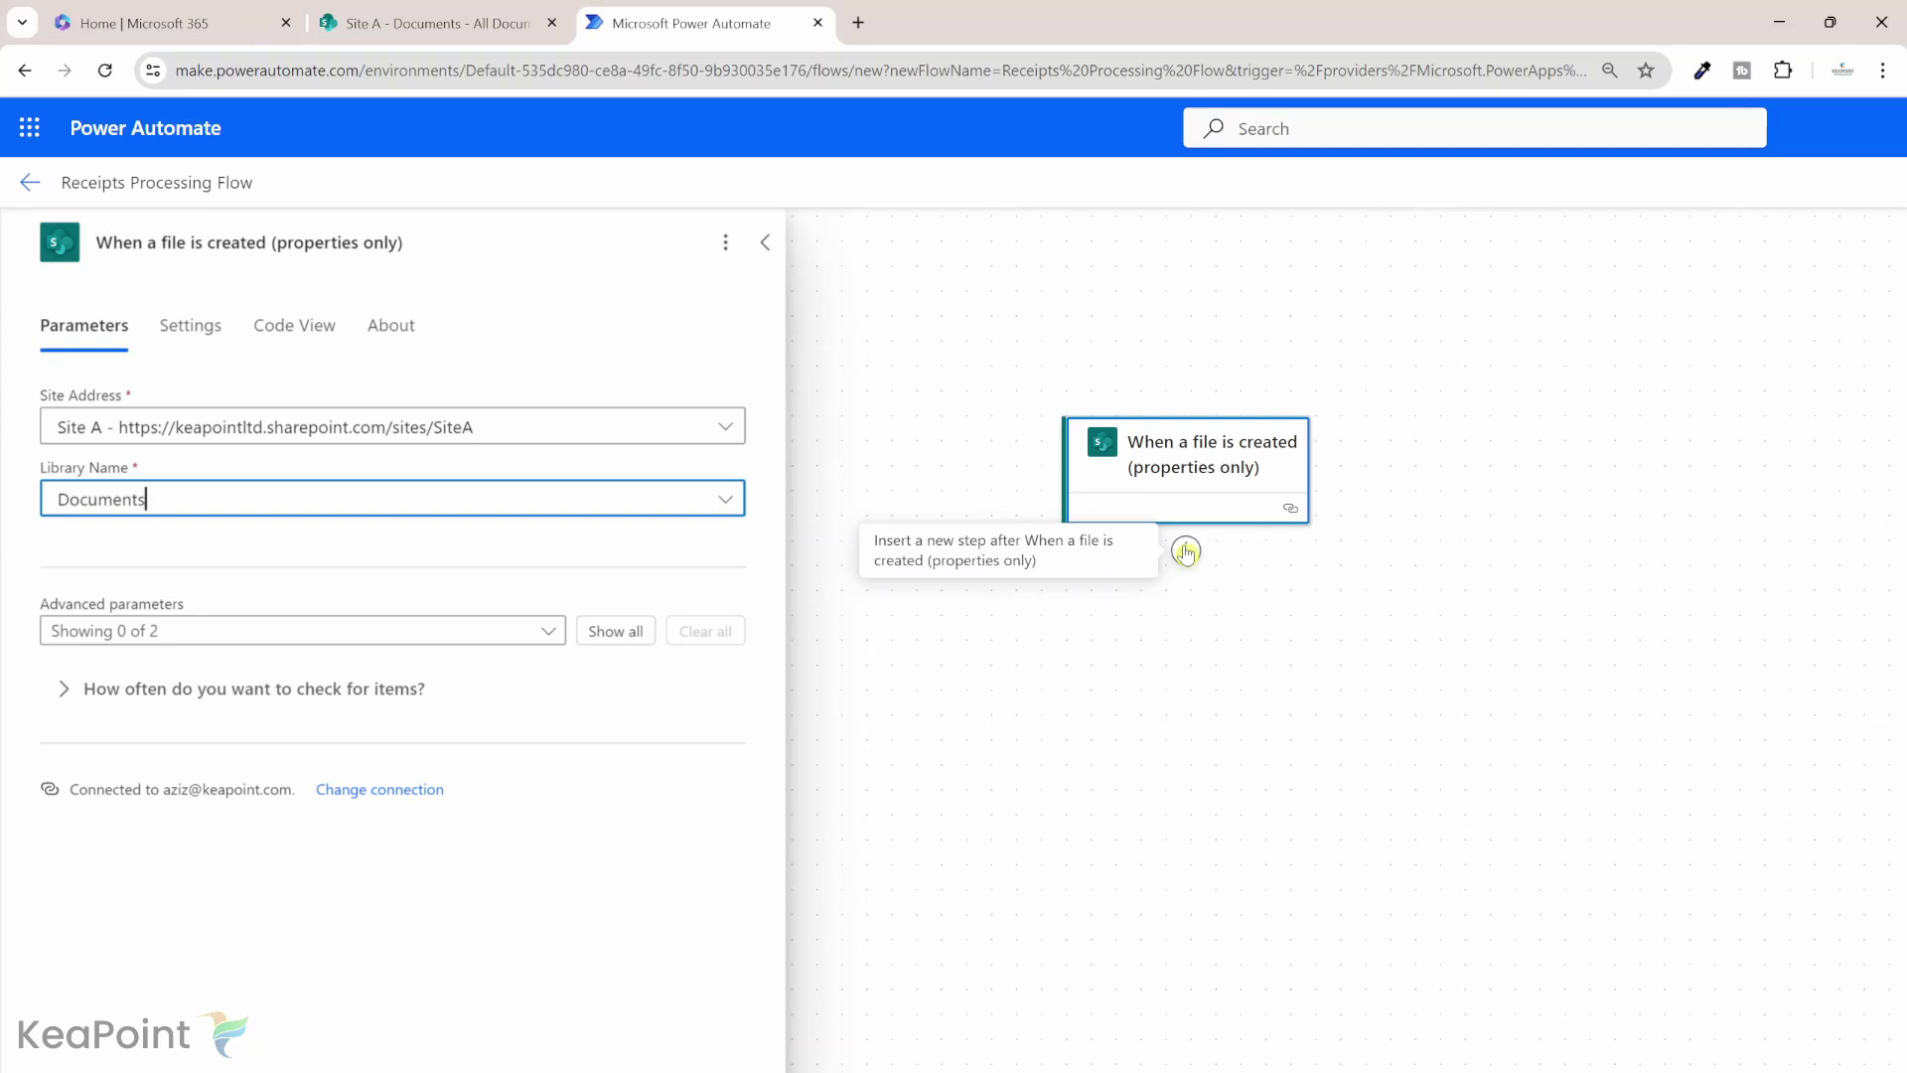
# Add the SharePoint "Get file content" action after the trigger.
pyautogui.click(1184, 551)
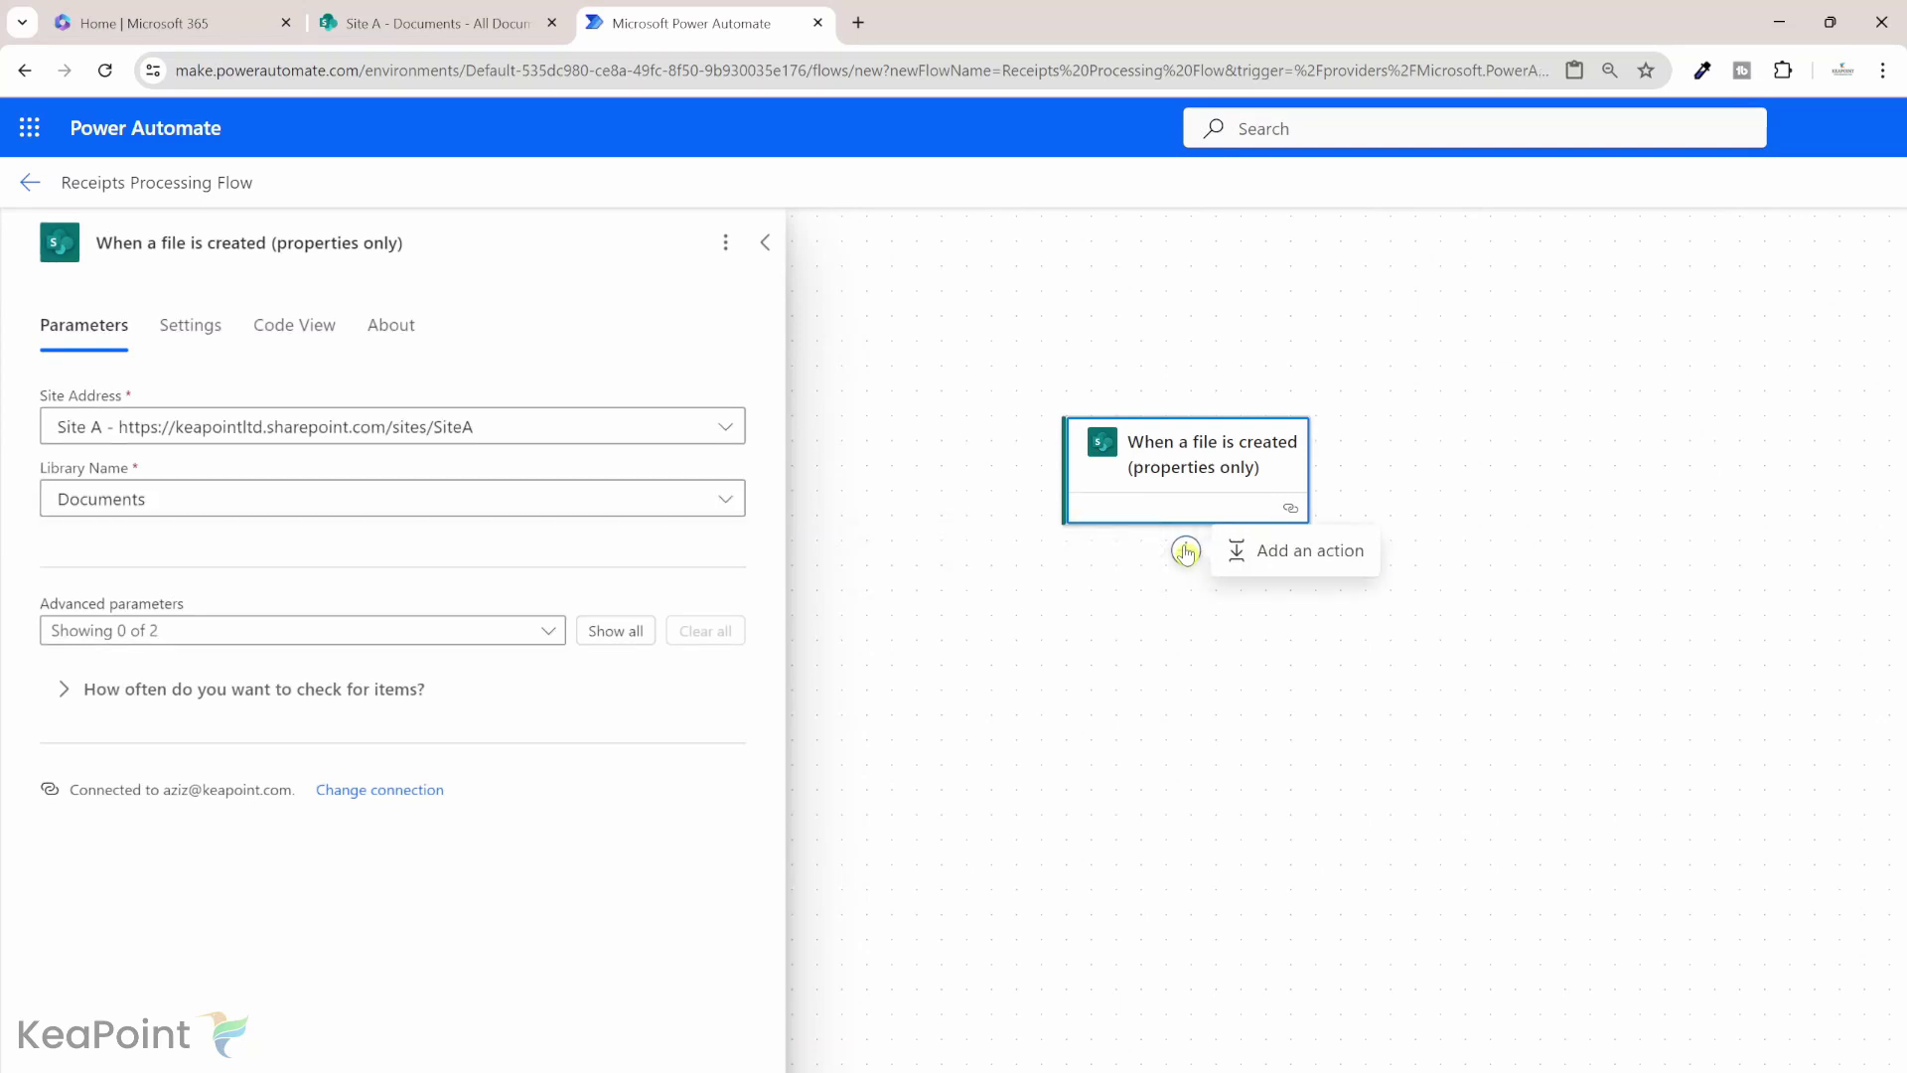
pyautogui.click(1275, 553)
pyautogui.write('Get file content')
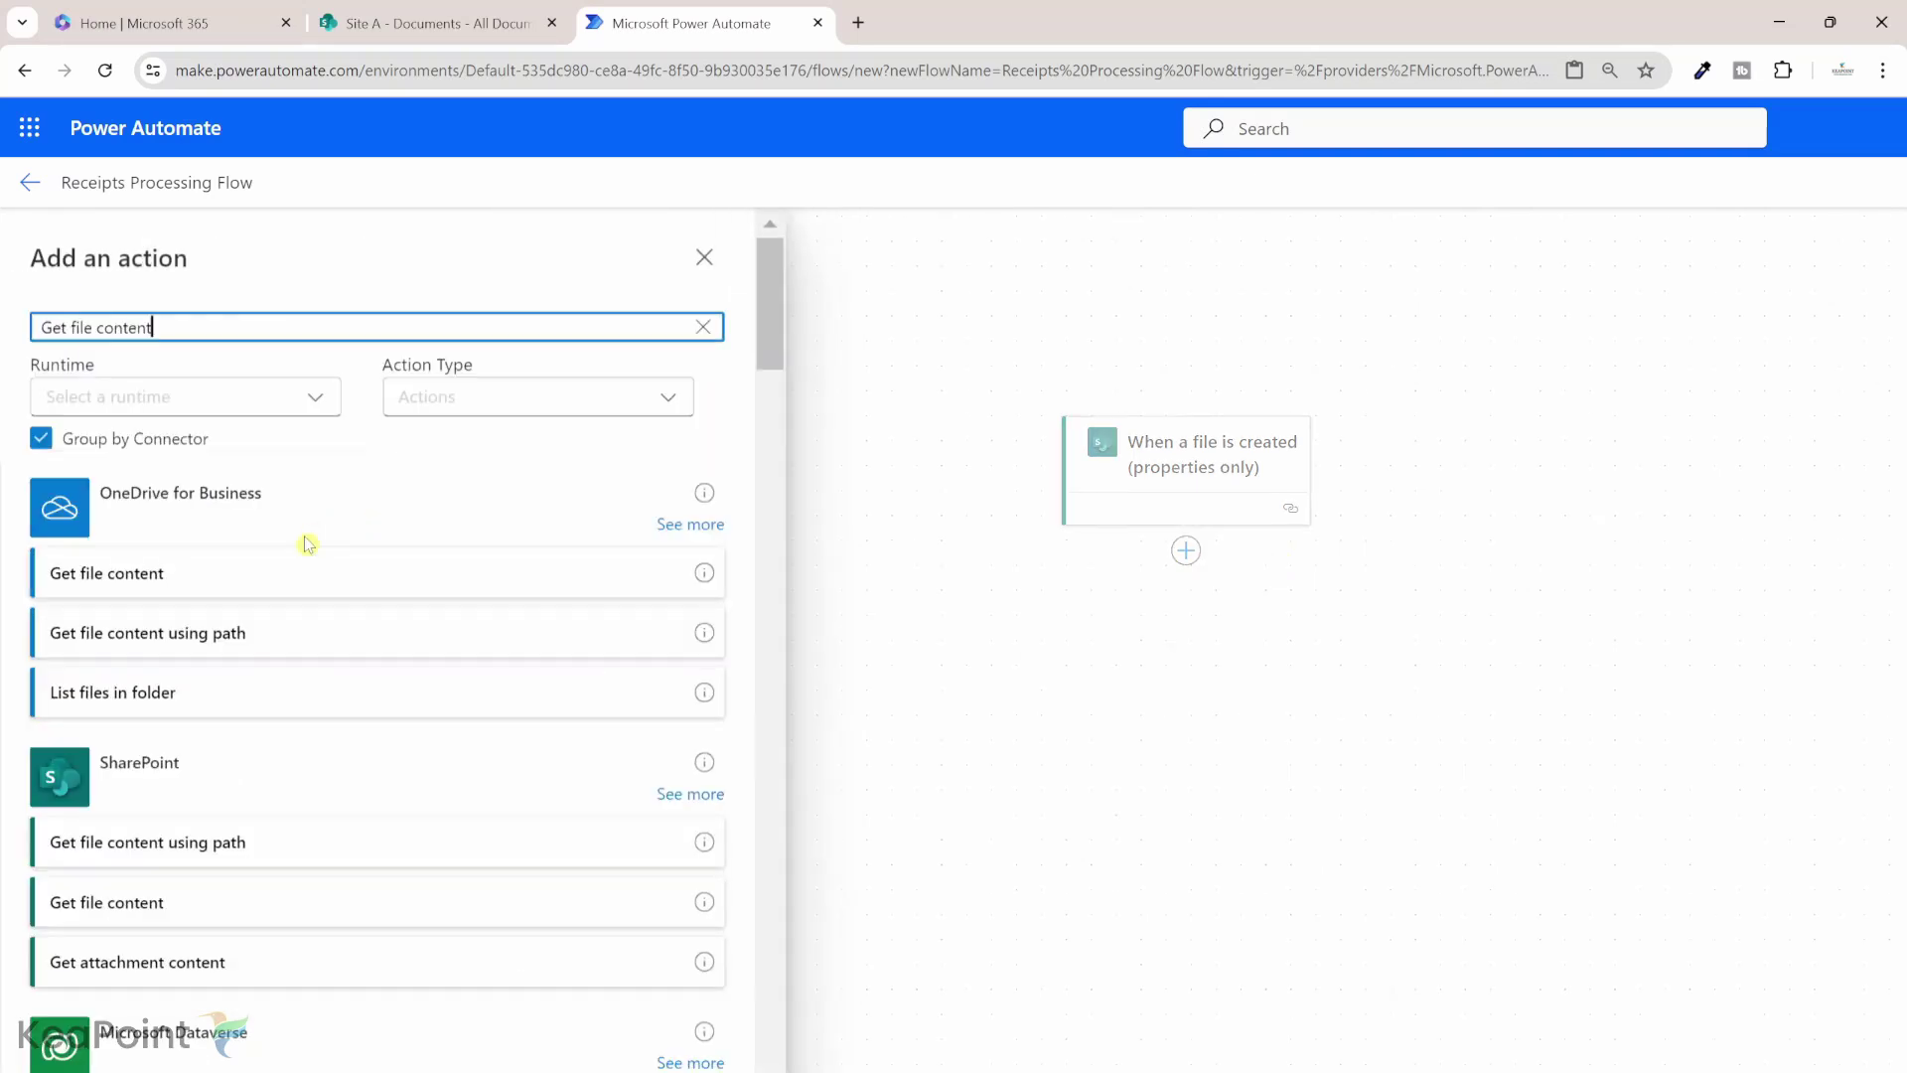
pyautogui.scroll(-2, 348, 575)
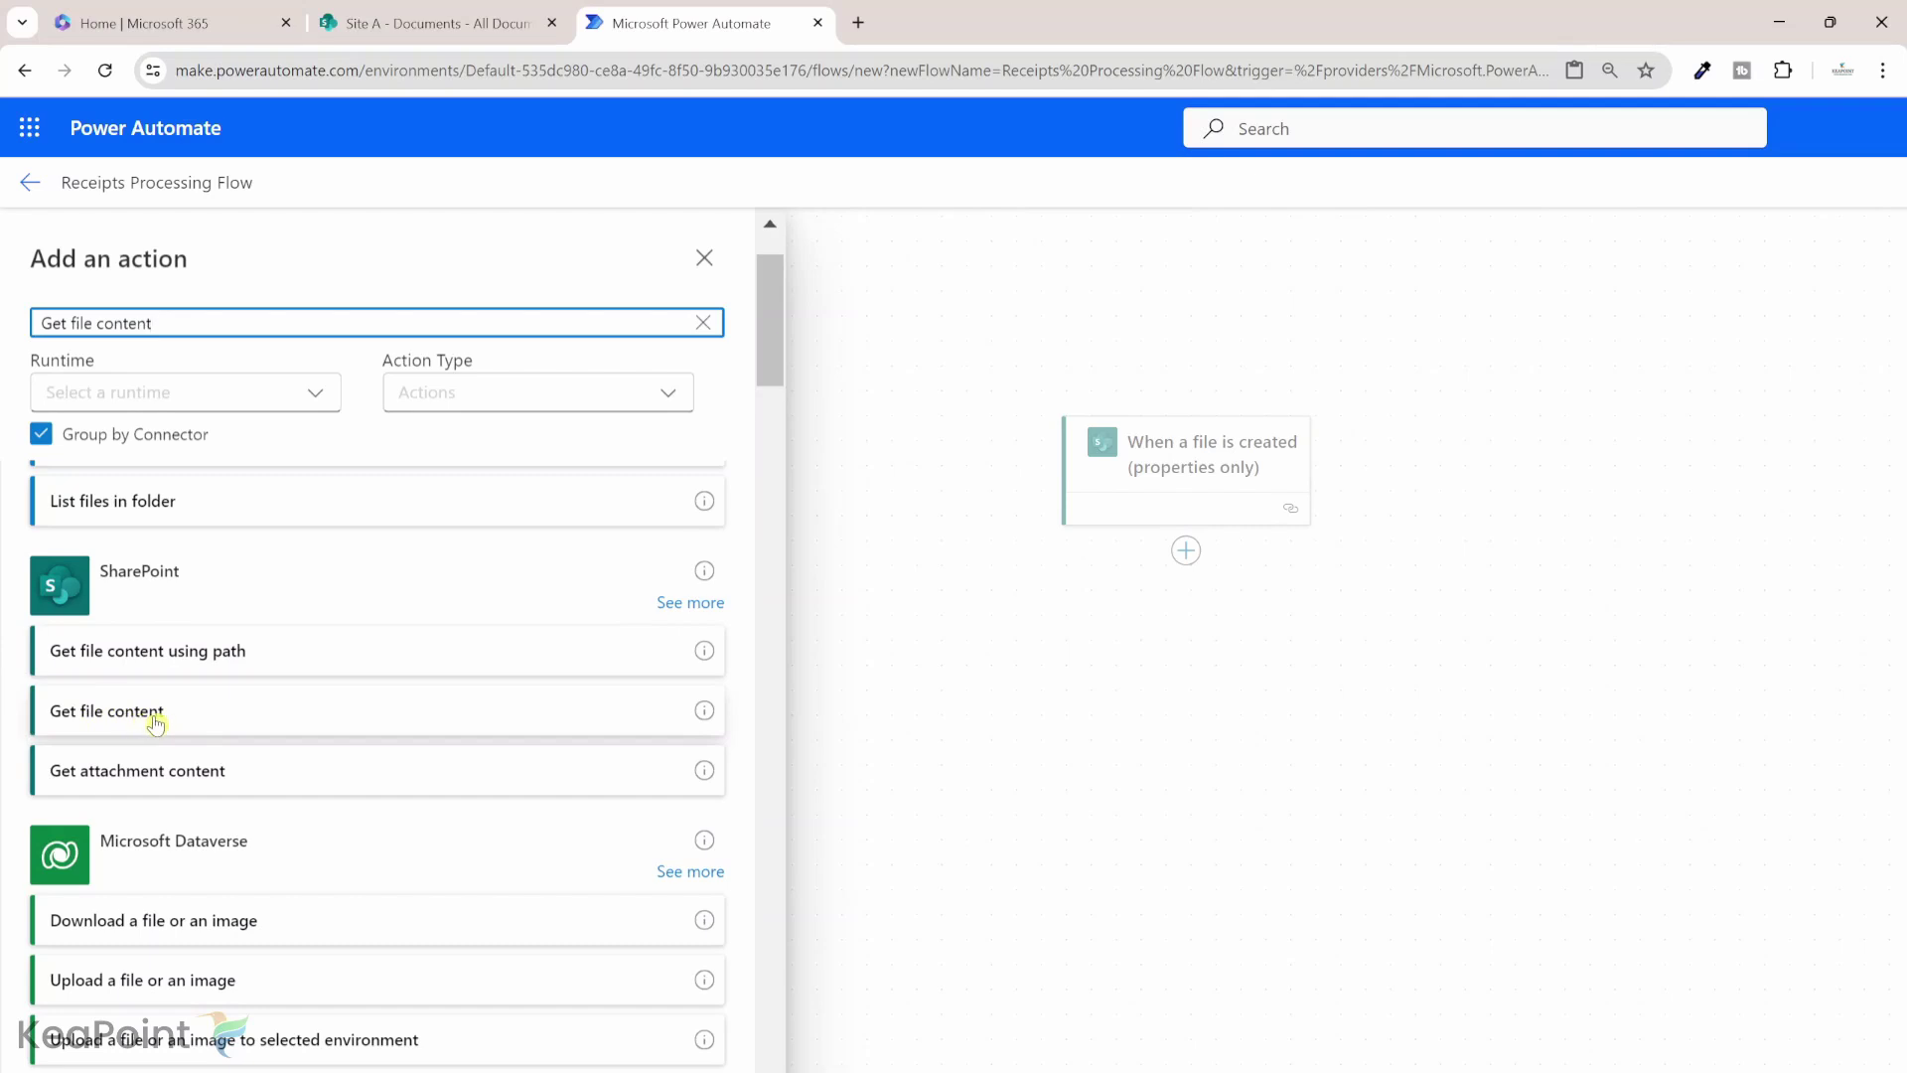
pyautogui.click(156, 712)
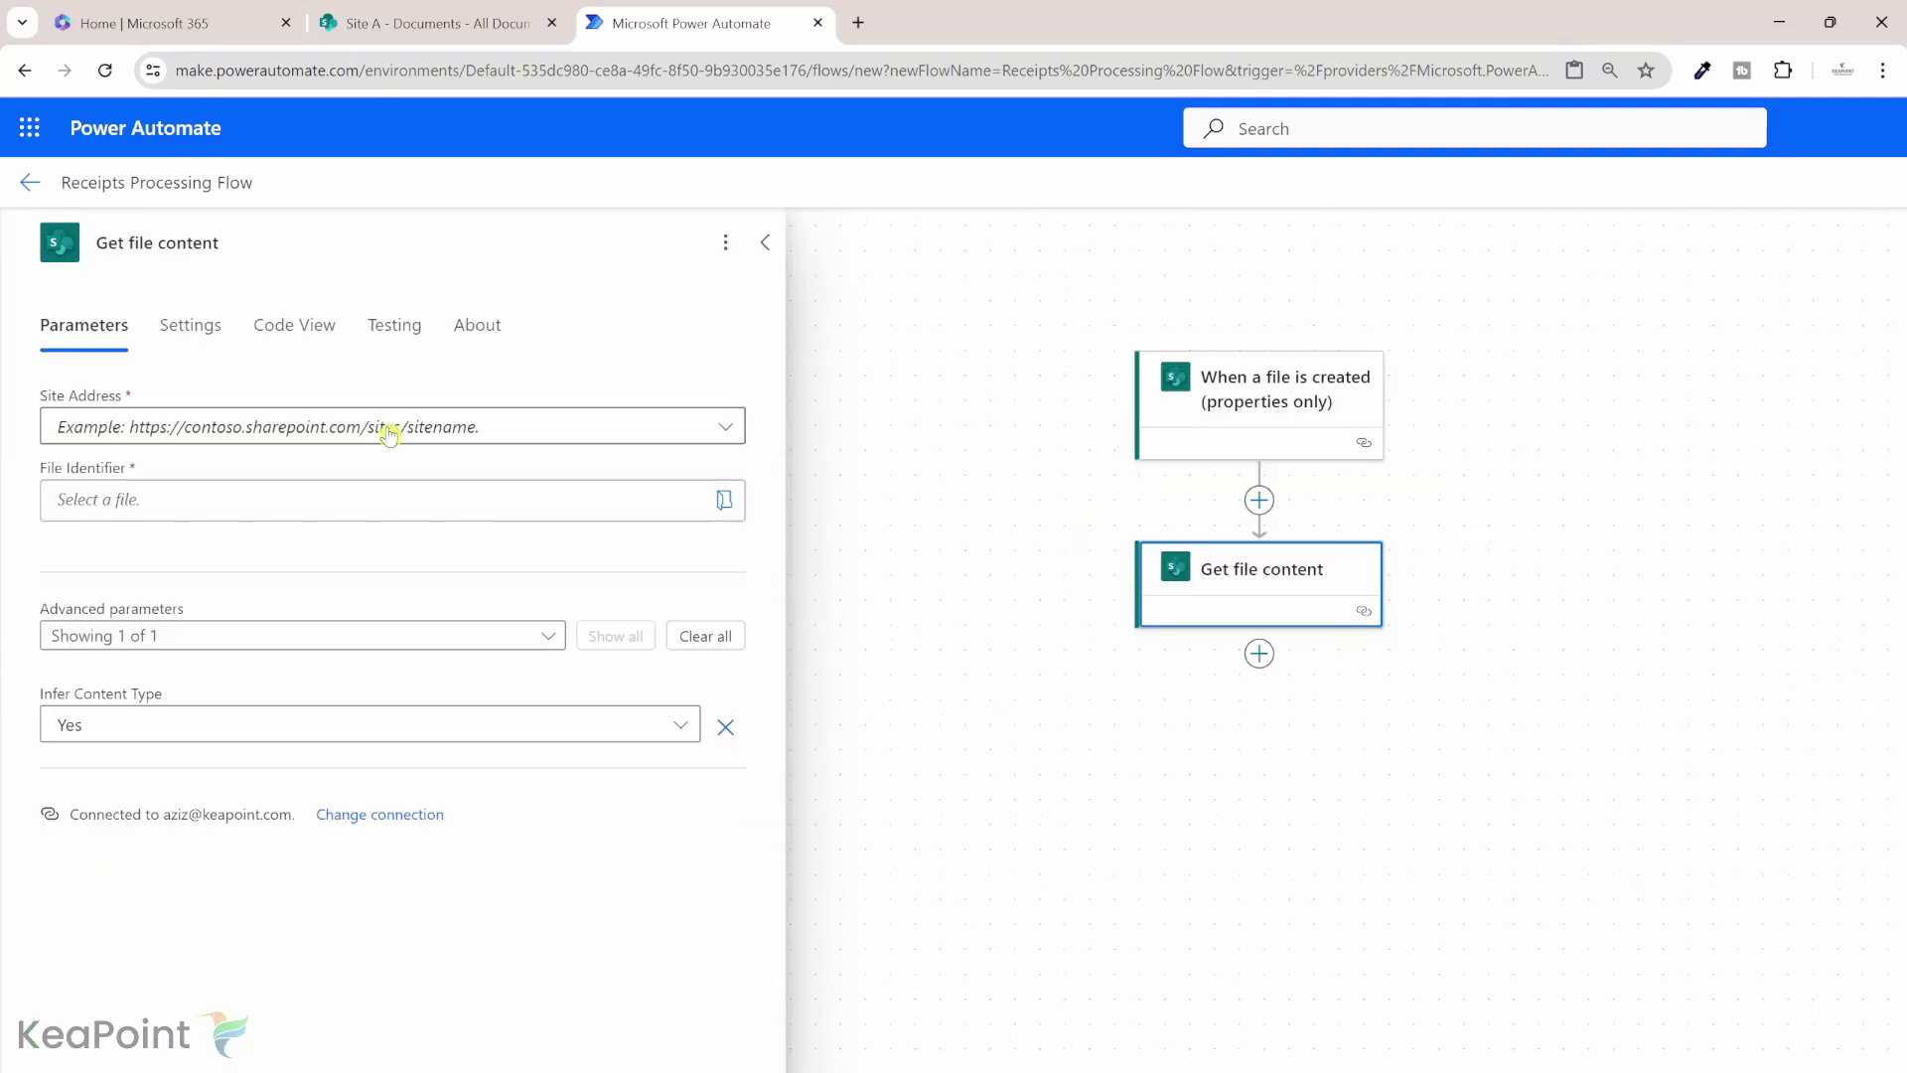
# Set the Get file content site address to Site A and its file identifier to the trigger's Identifier value.
pyautogui.click(389, 434)
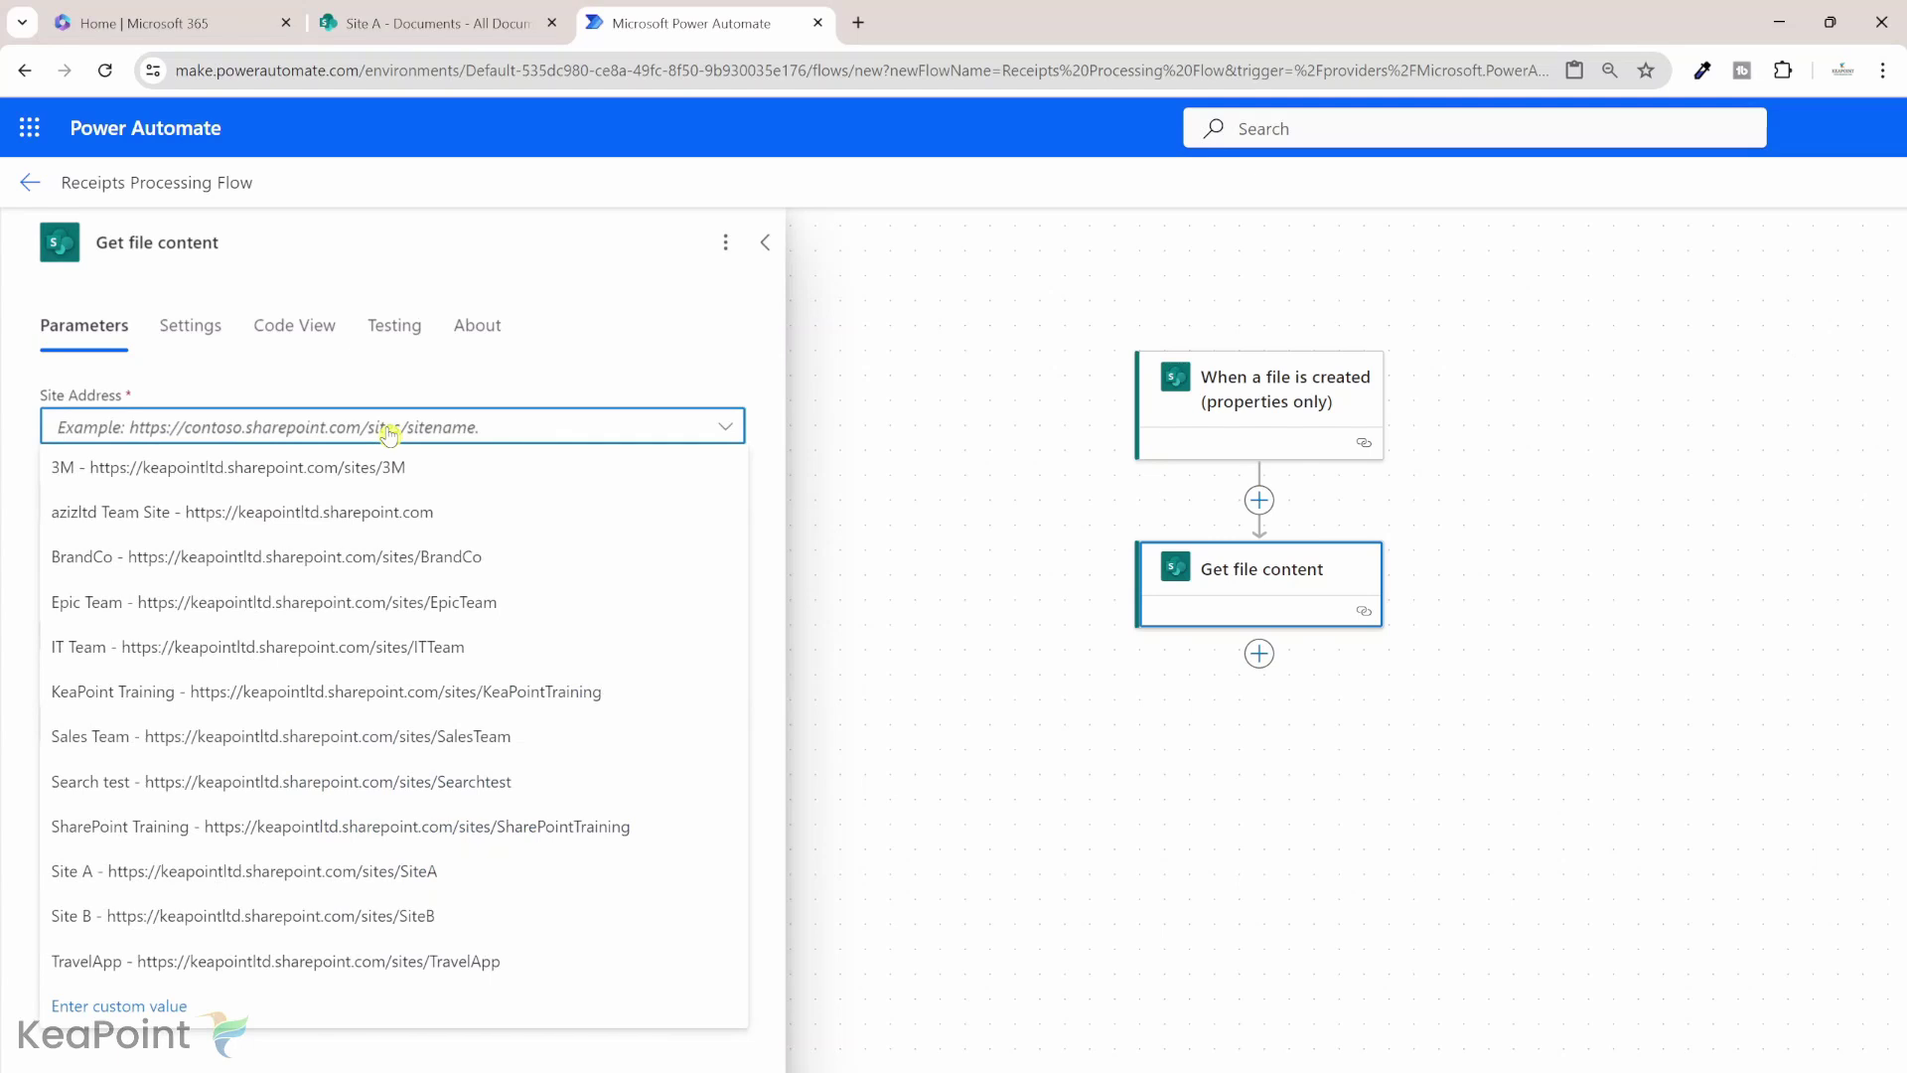
pyautogui.click(447, 873)
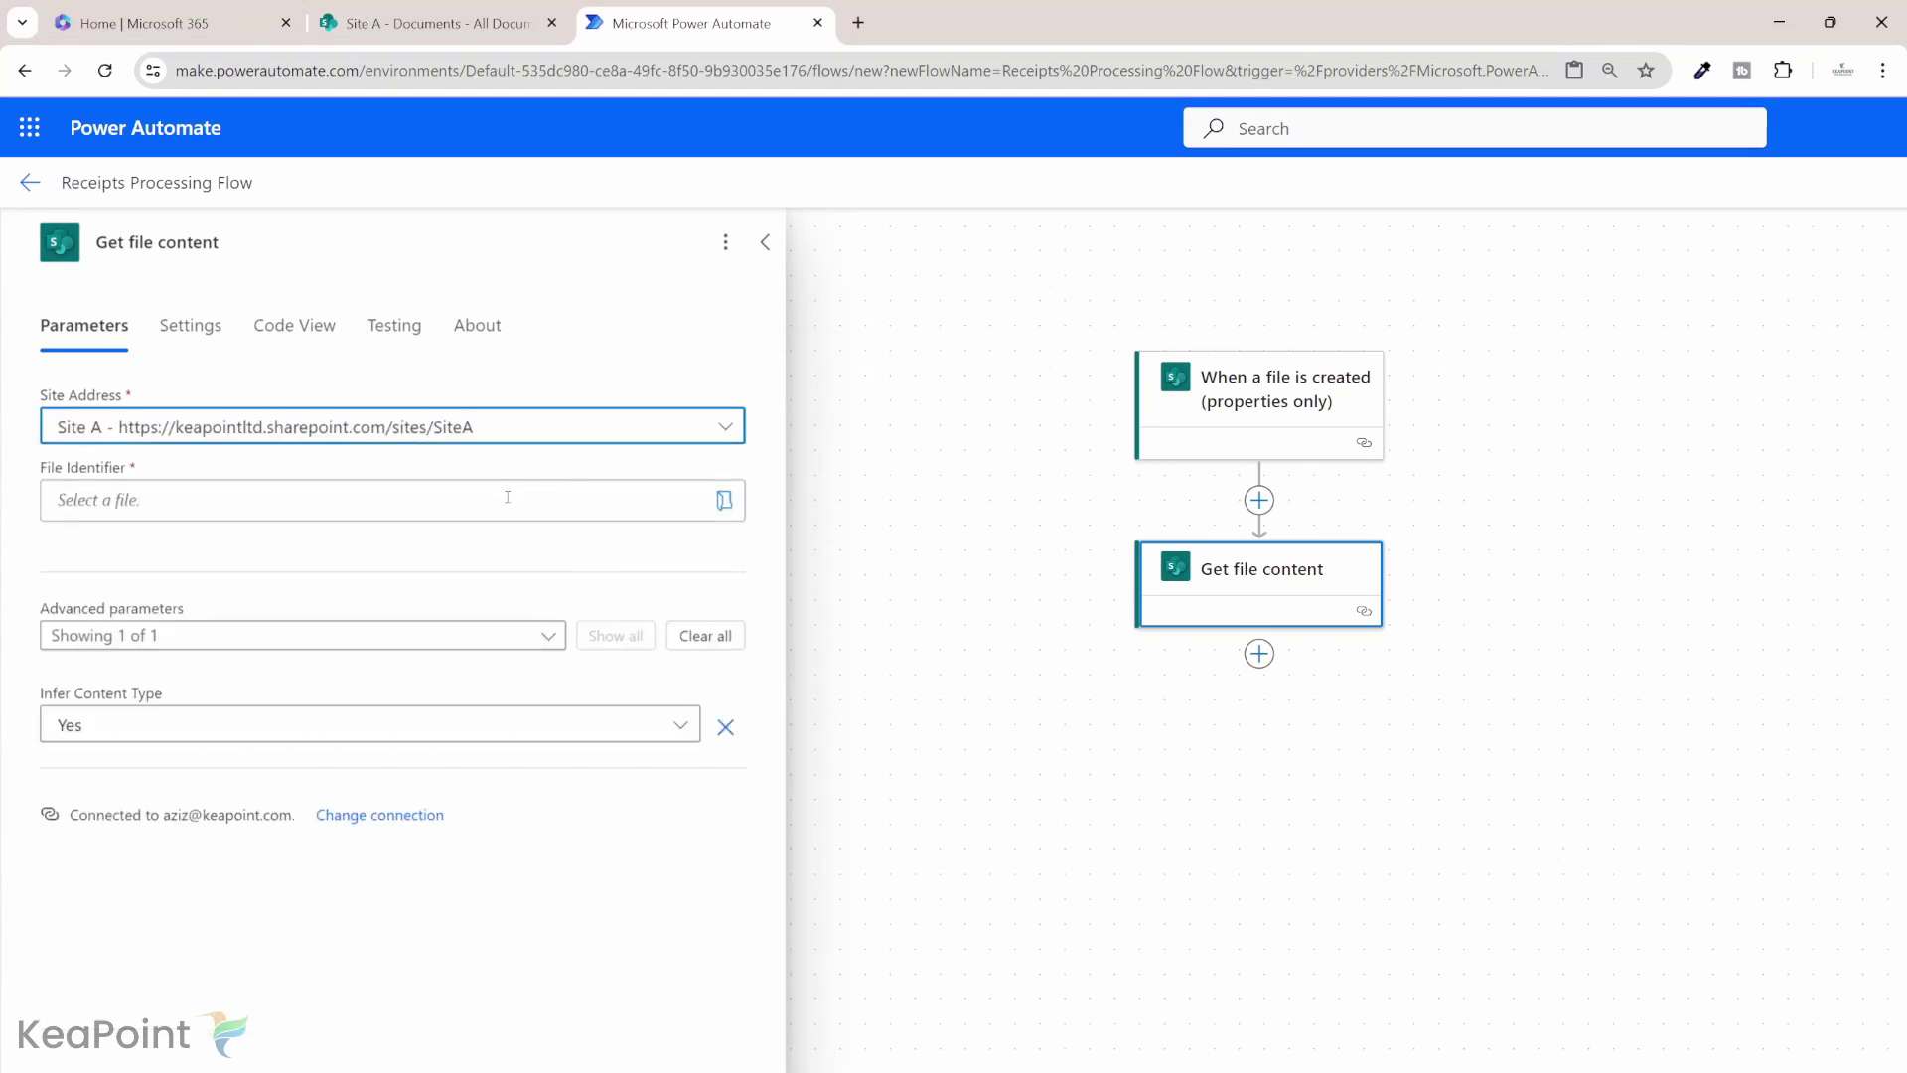
pyautogui.click(508, 497)
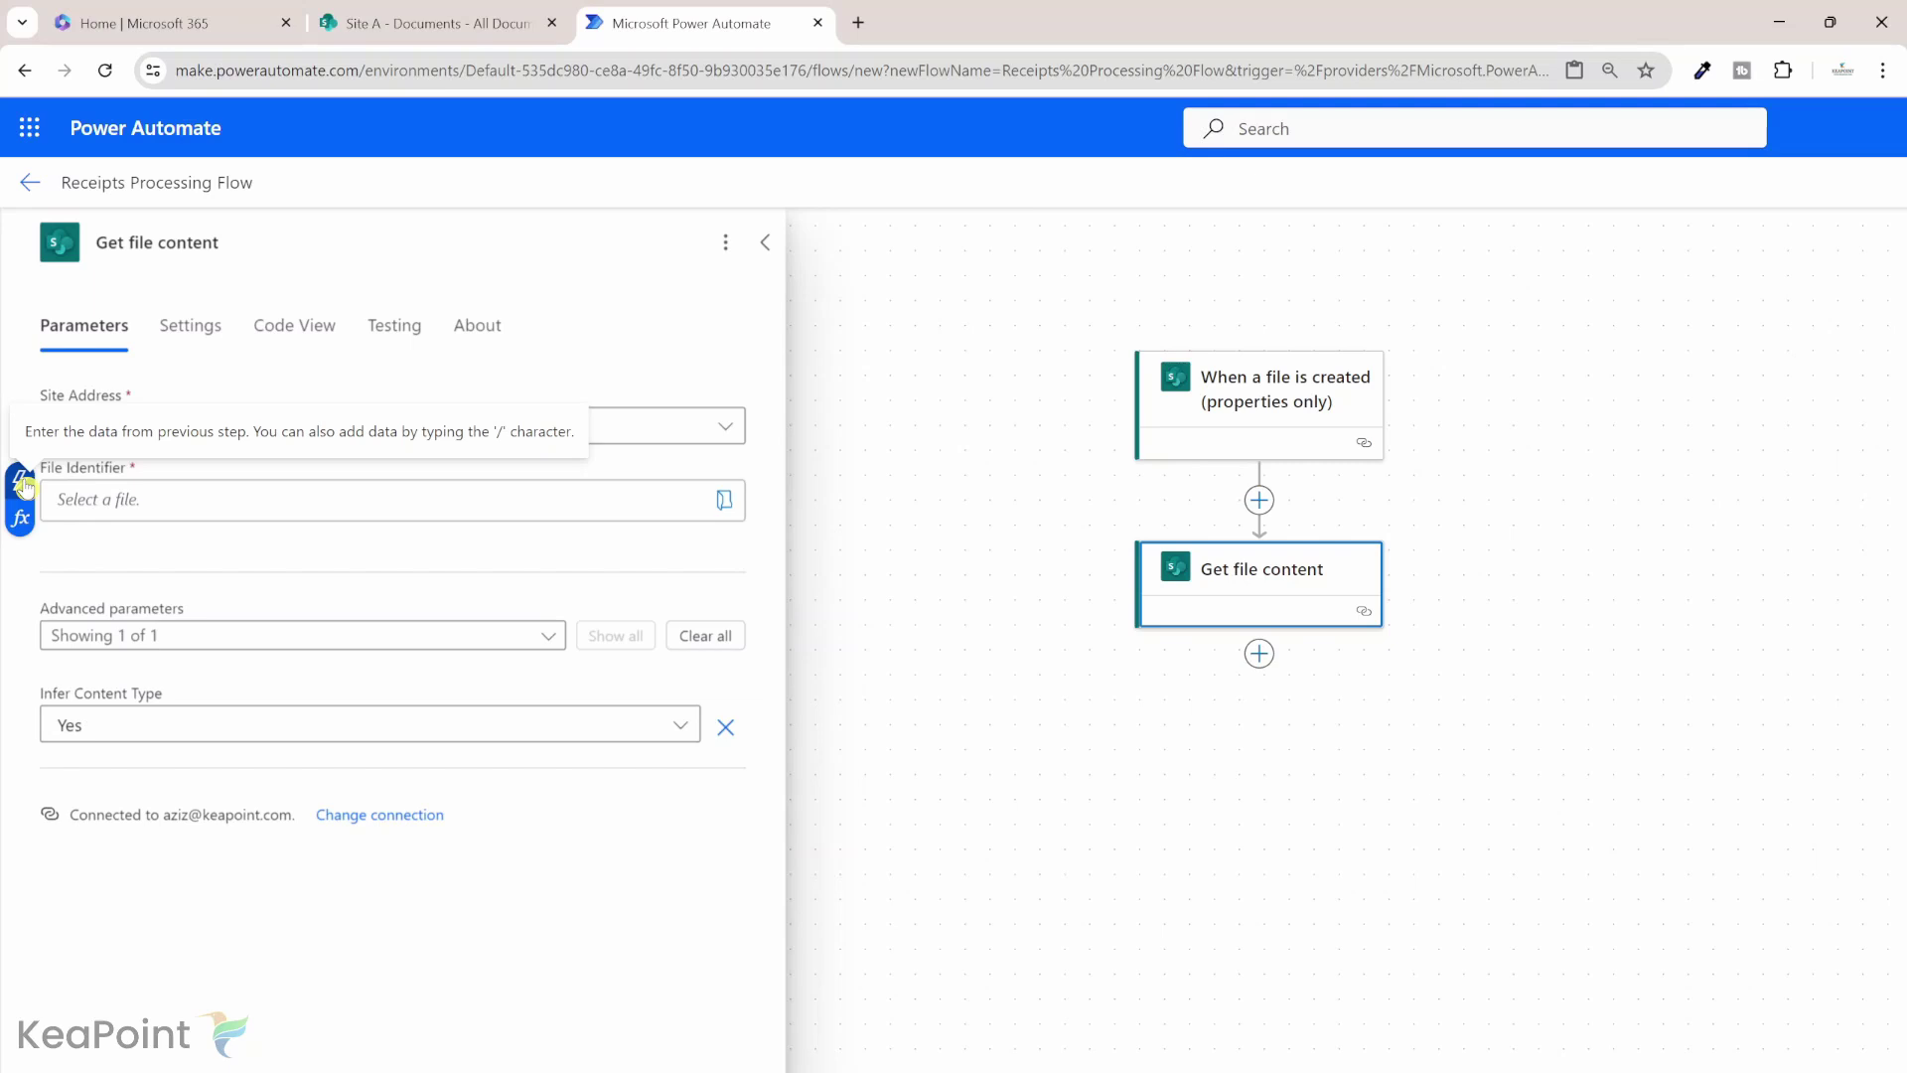
pyautogui.click(23, 484)
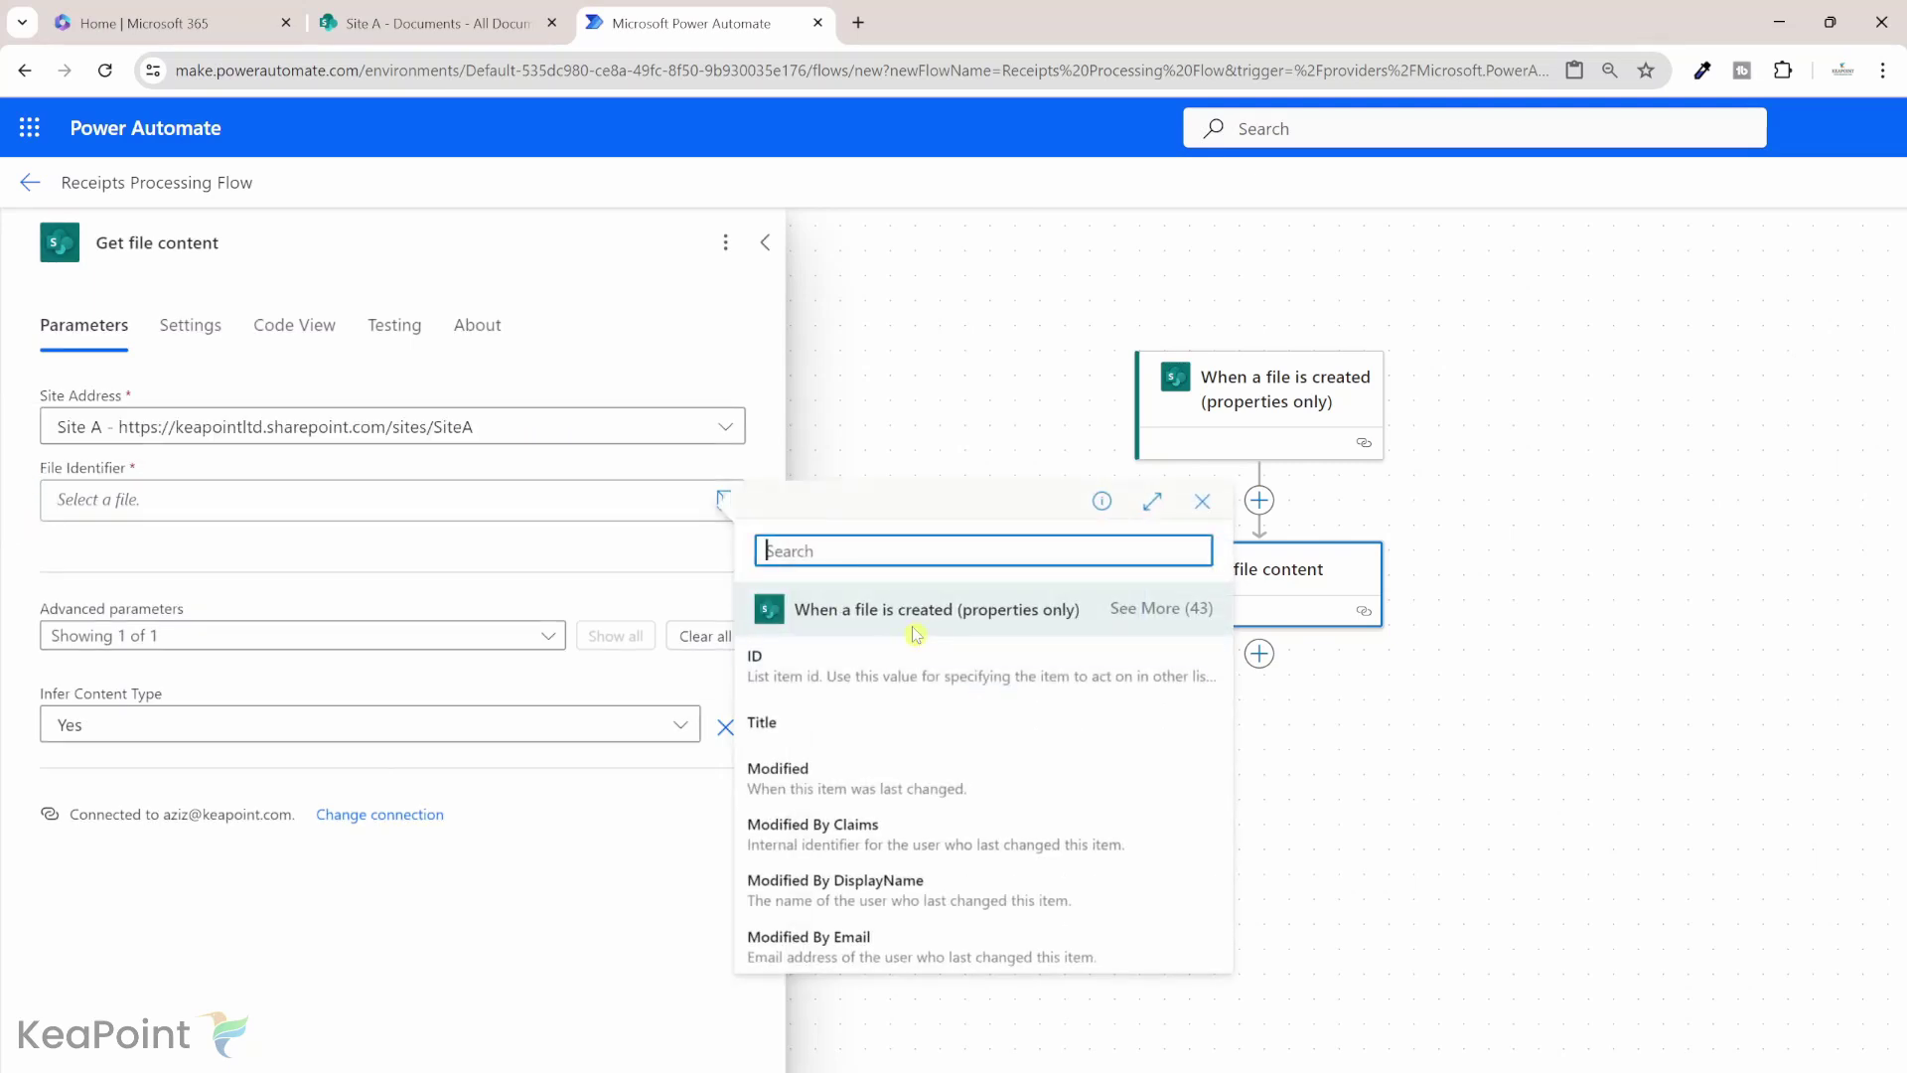
pyautogui.write('ide')
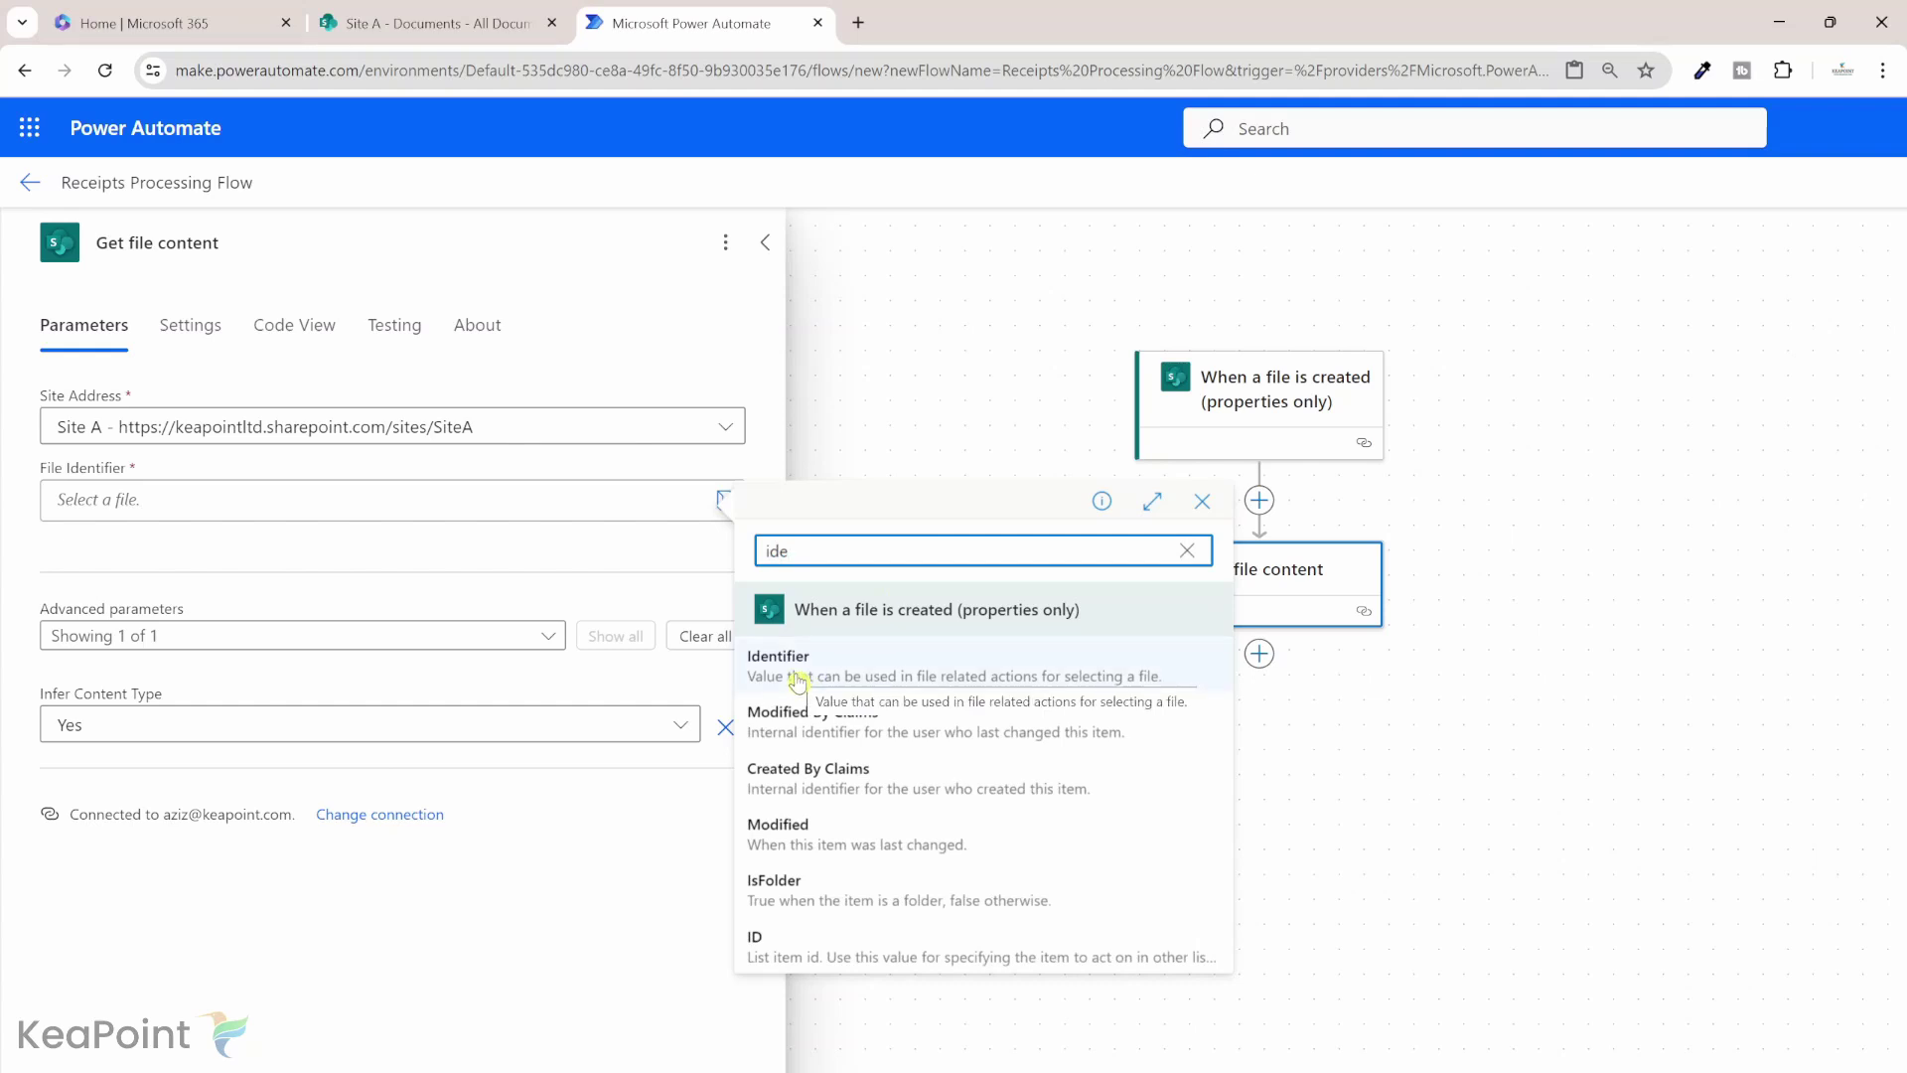
pyautogui.click(798, 681)
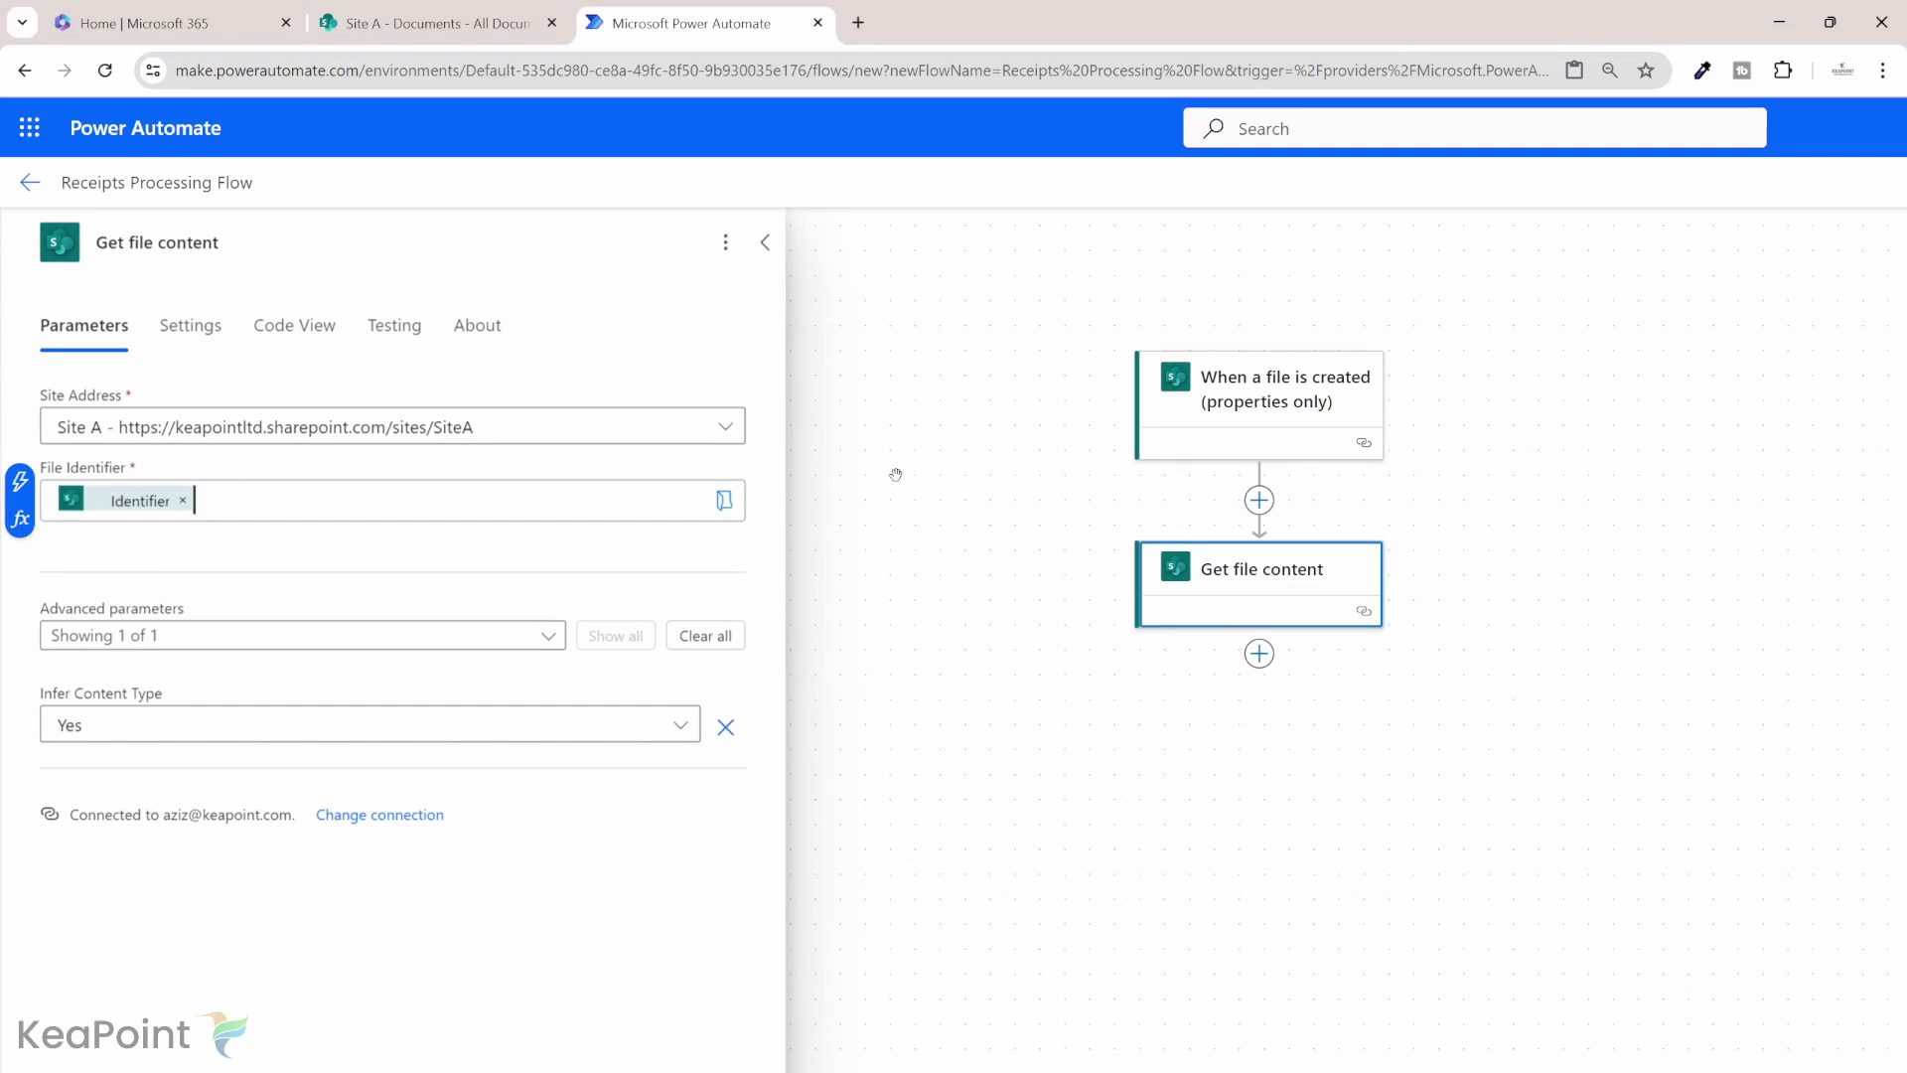
# Add the AI Builder action "Extract information from receipts" after Get file content, with File Content as its receipt file.
pyautogui.click(1259, 657)
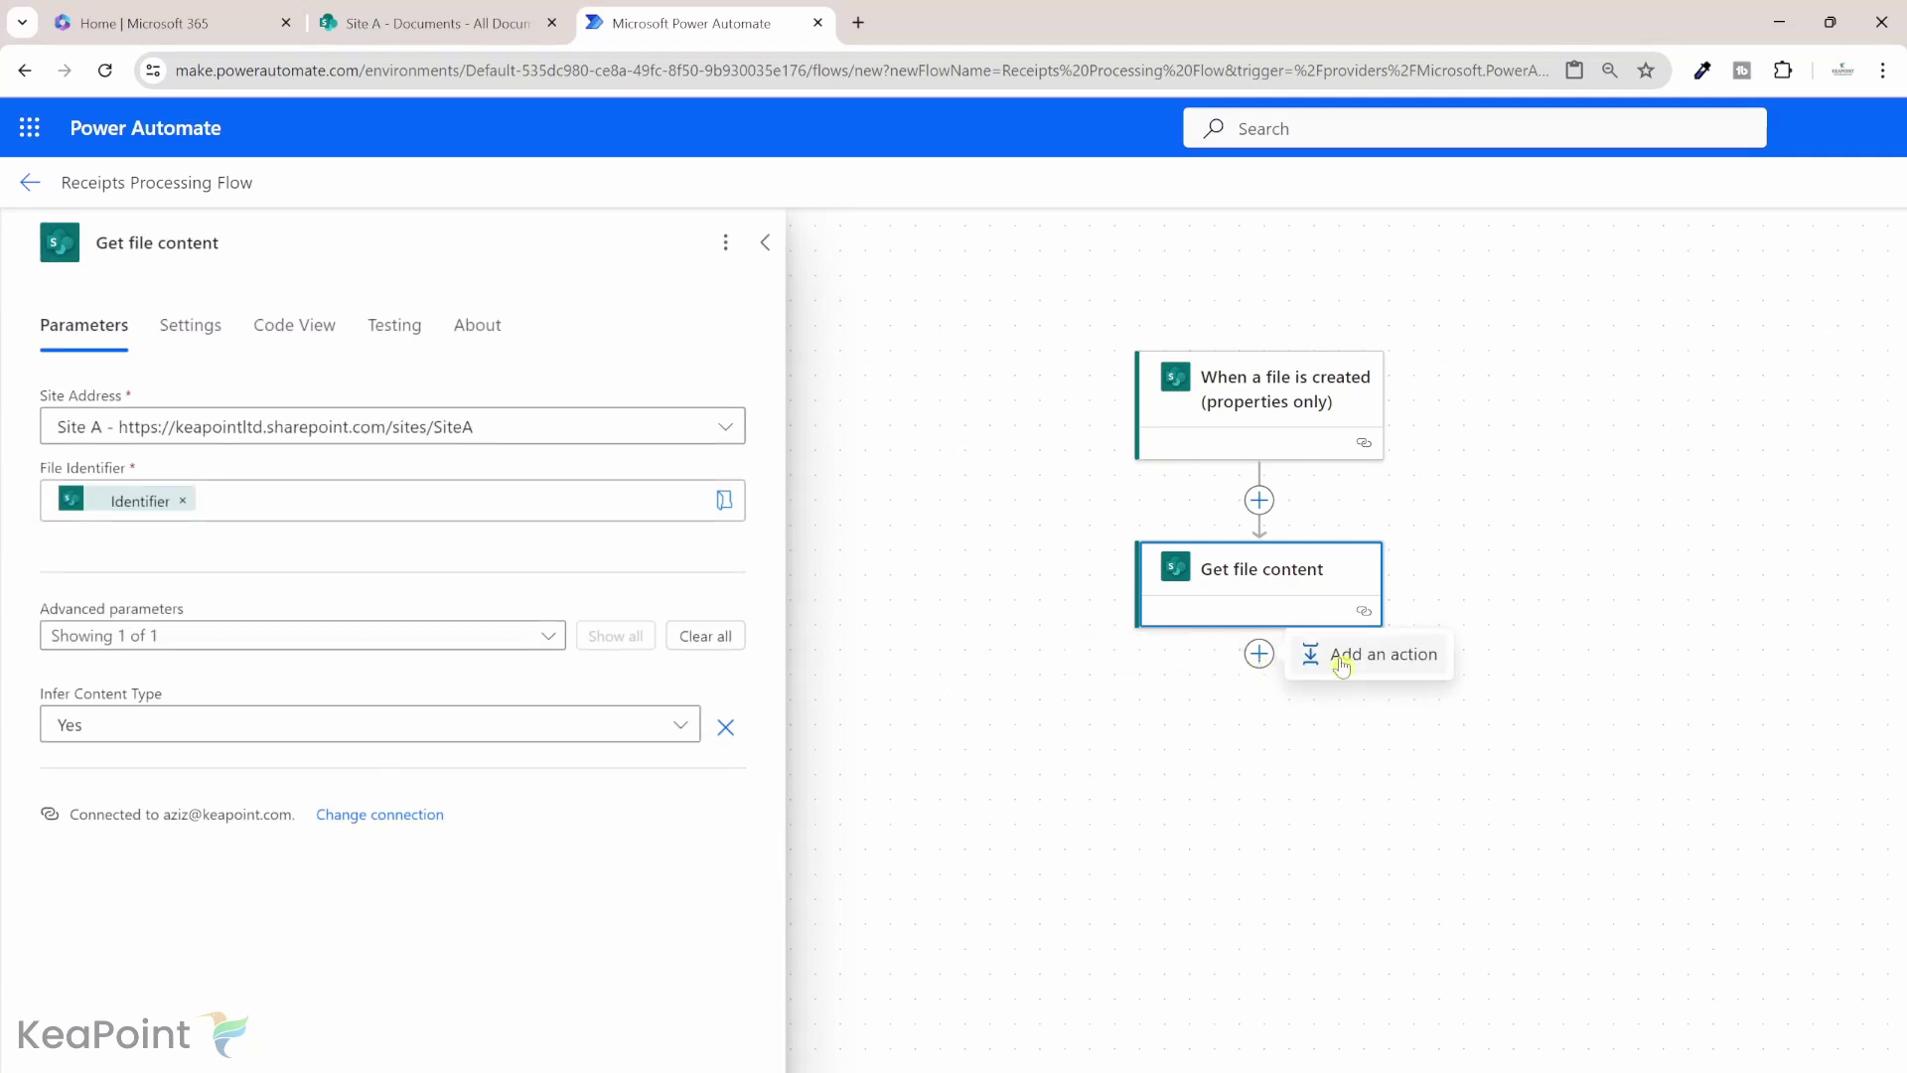
pyautogui.click(1336, 655)
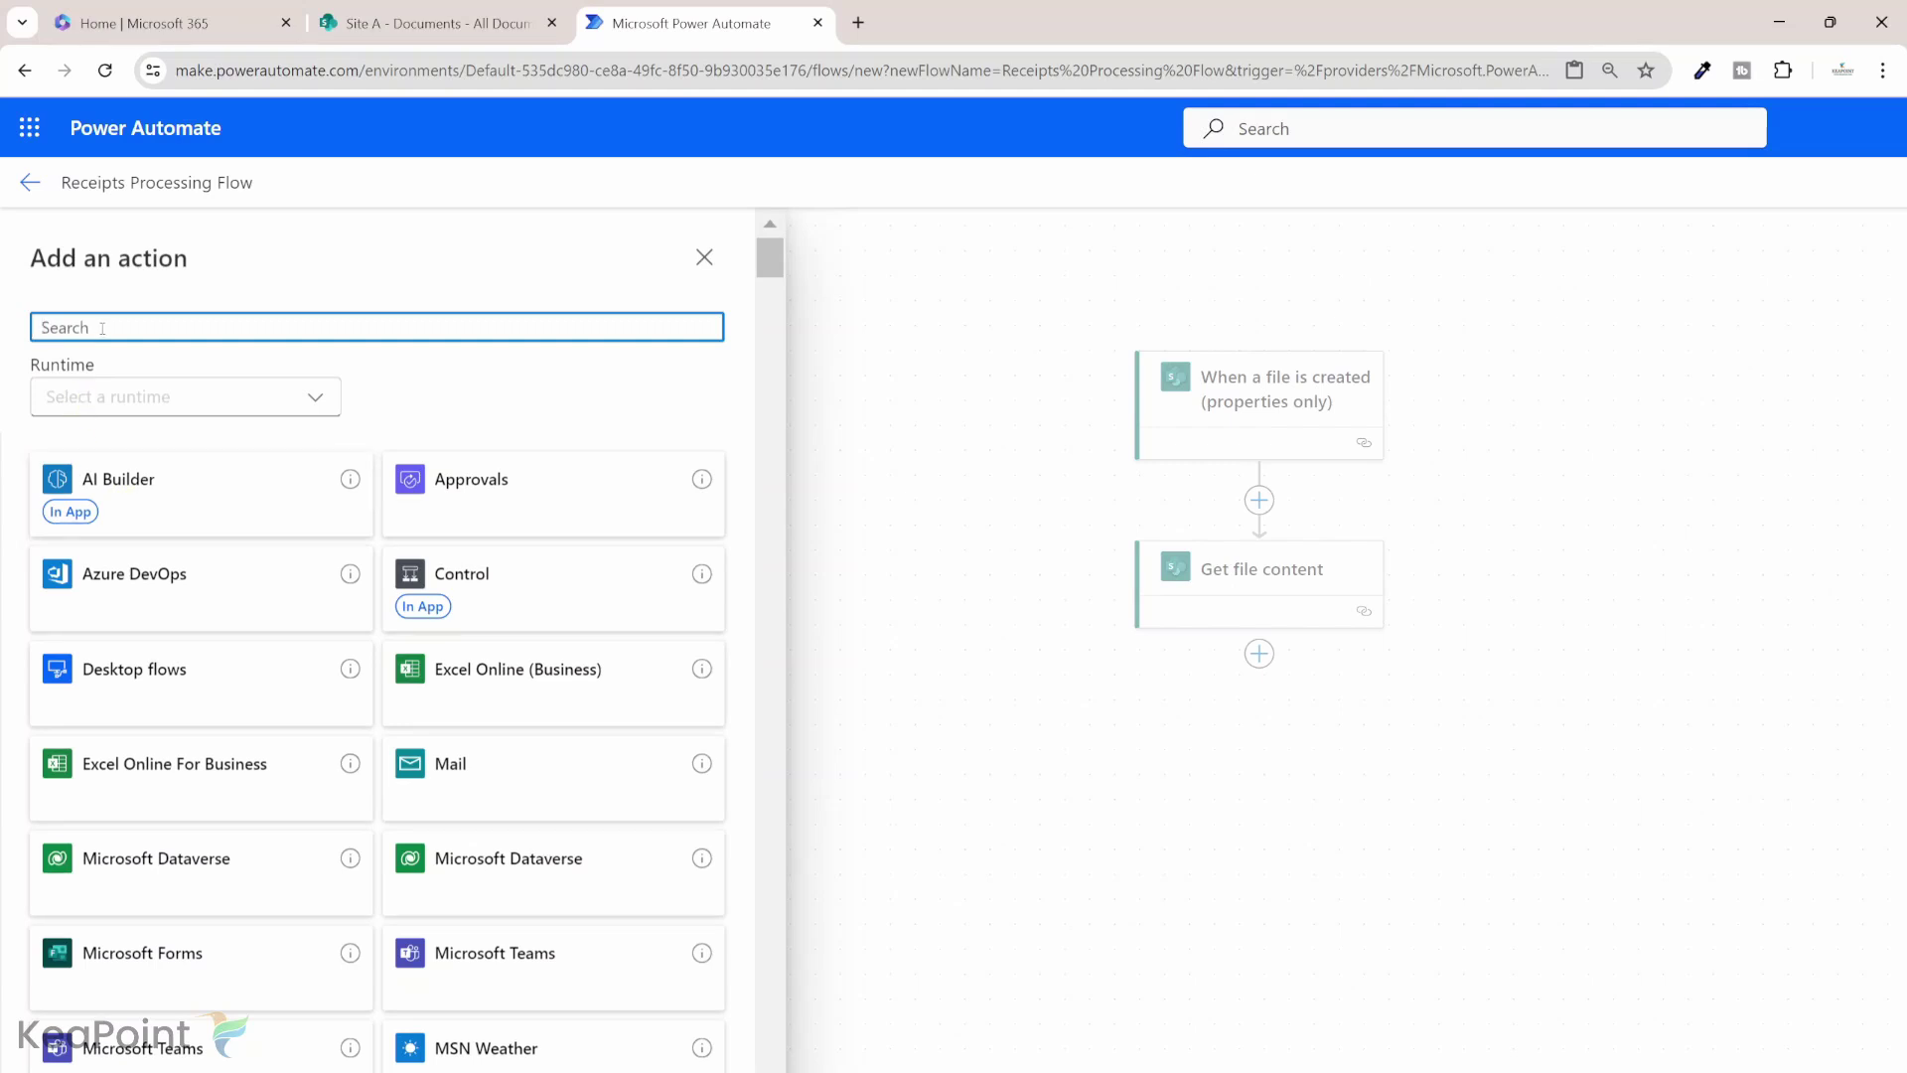
pyautogui.write('extract')
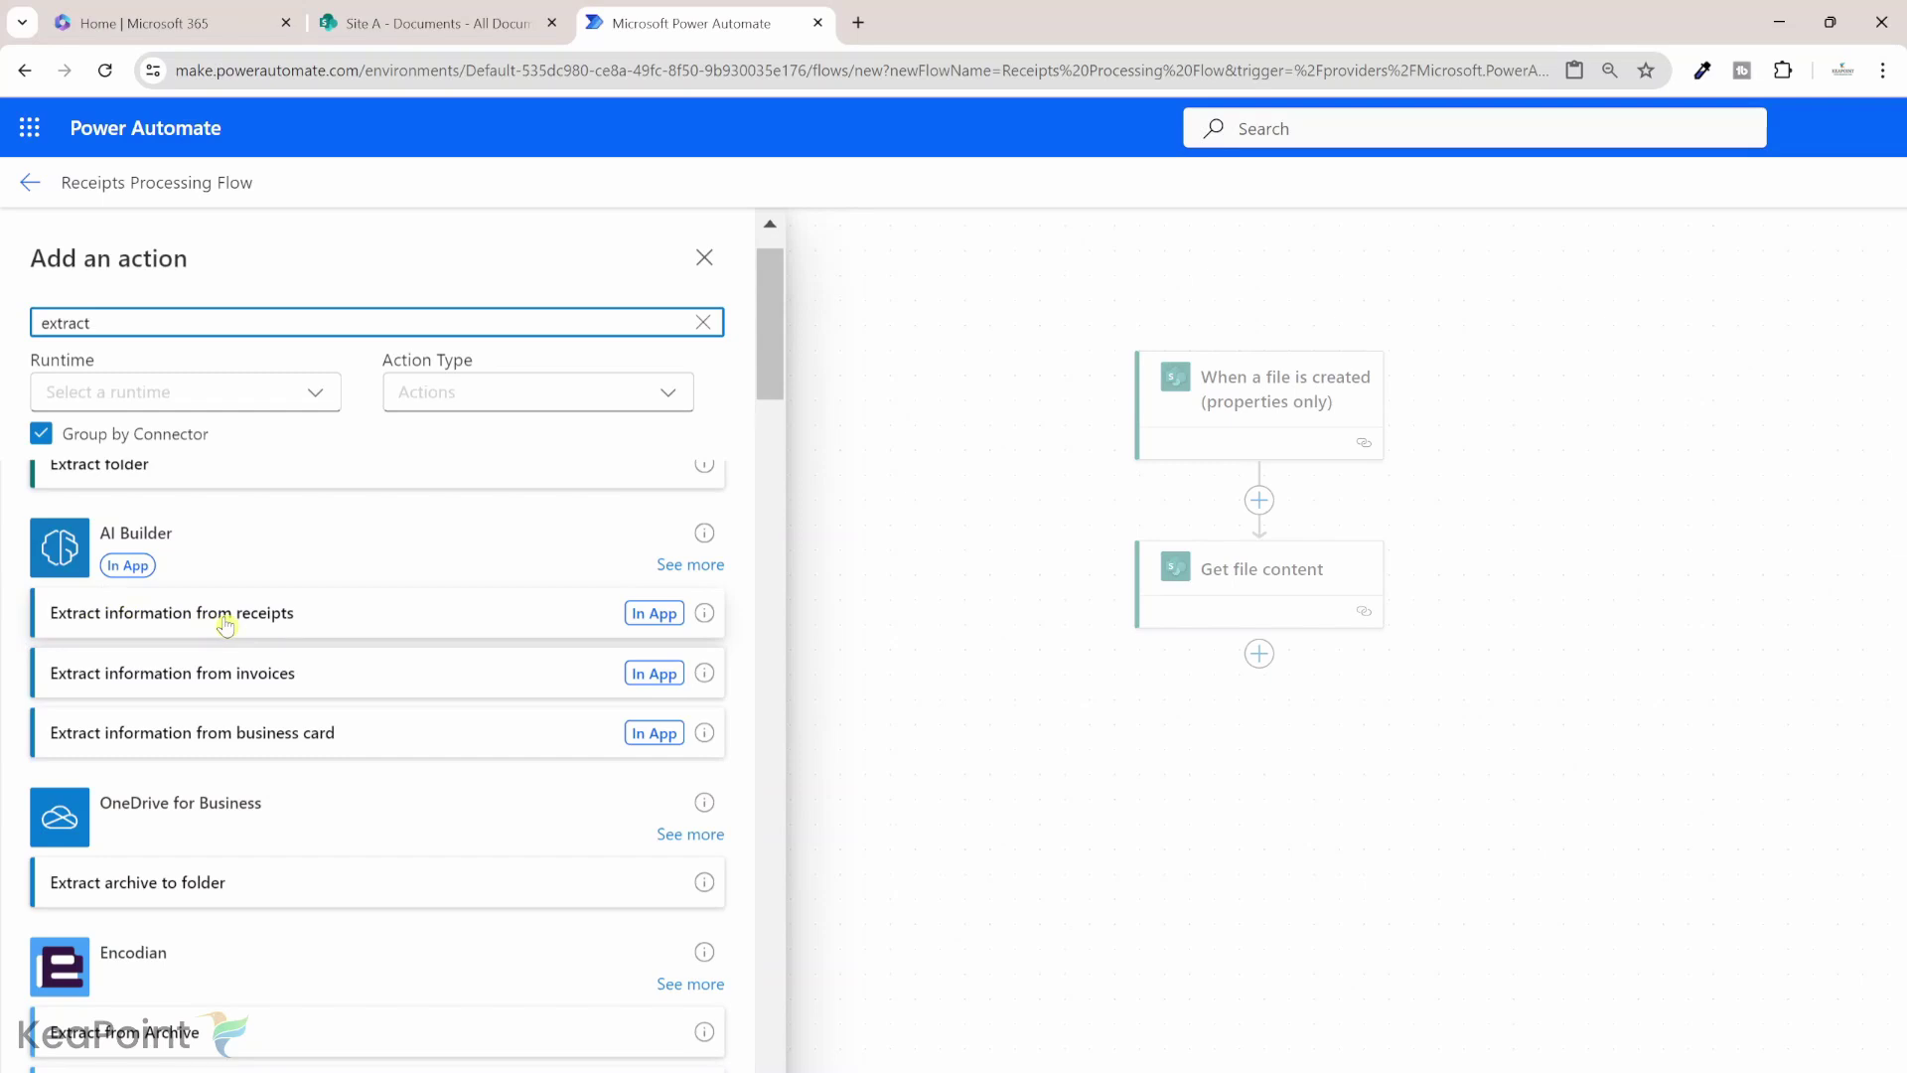
pyautogui.click(226, 612)
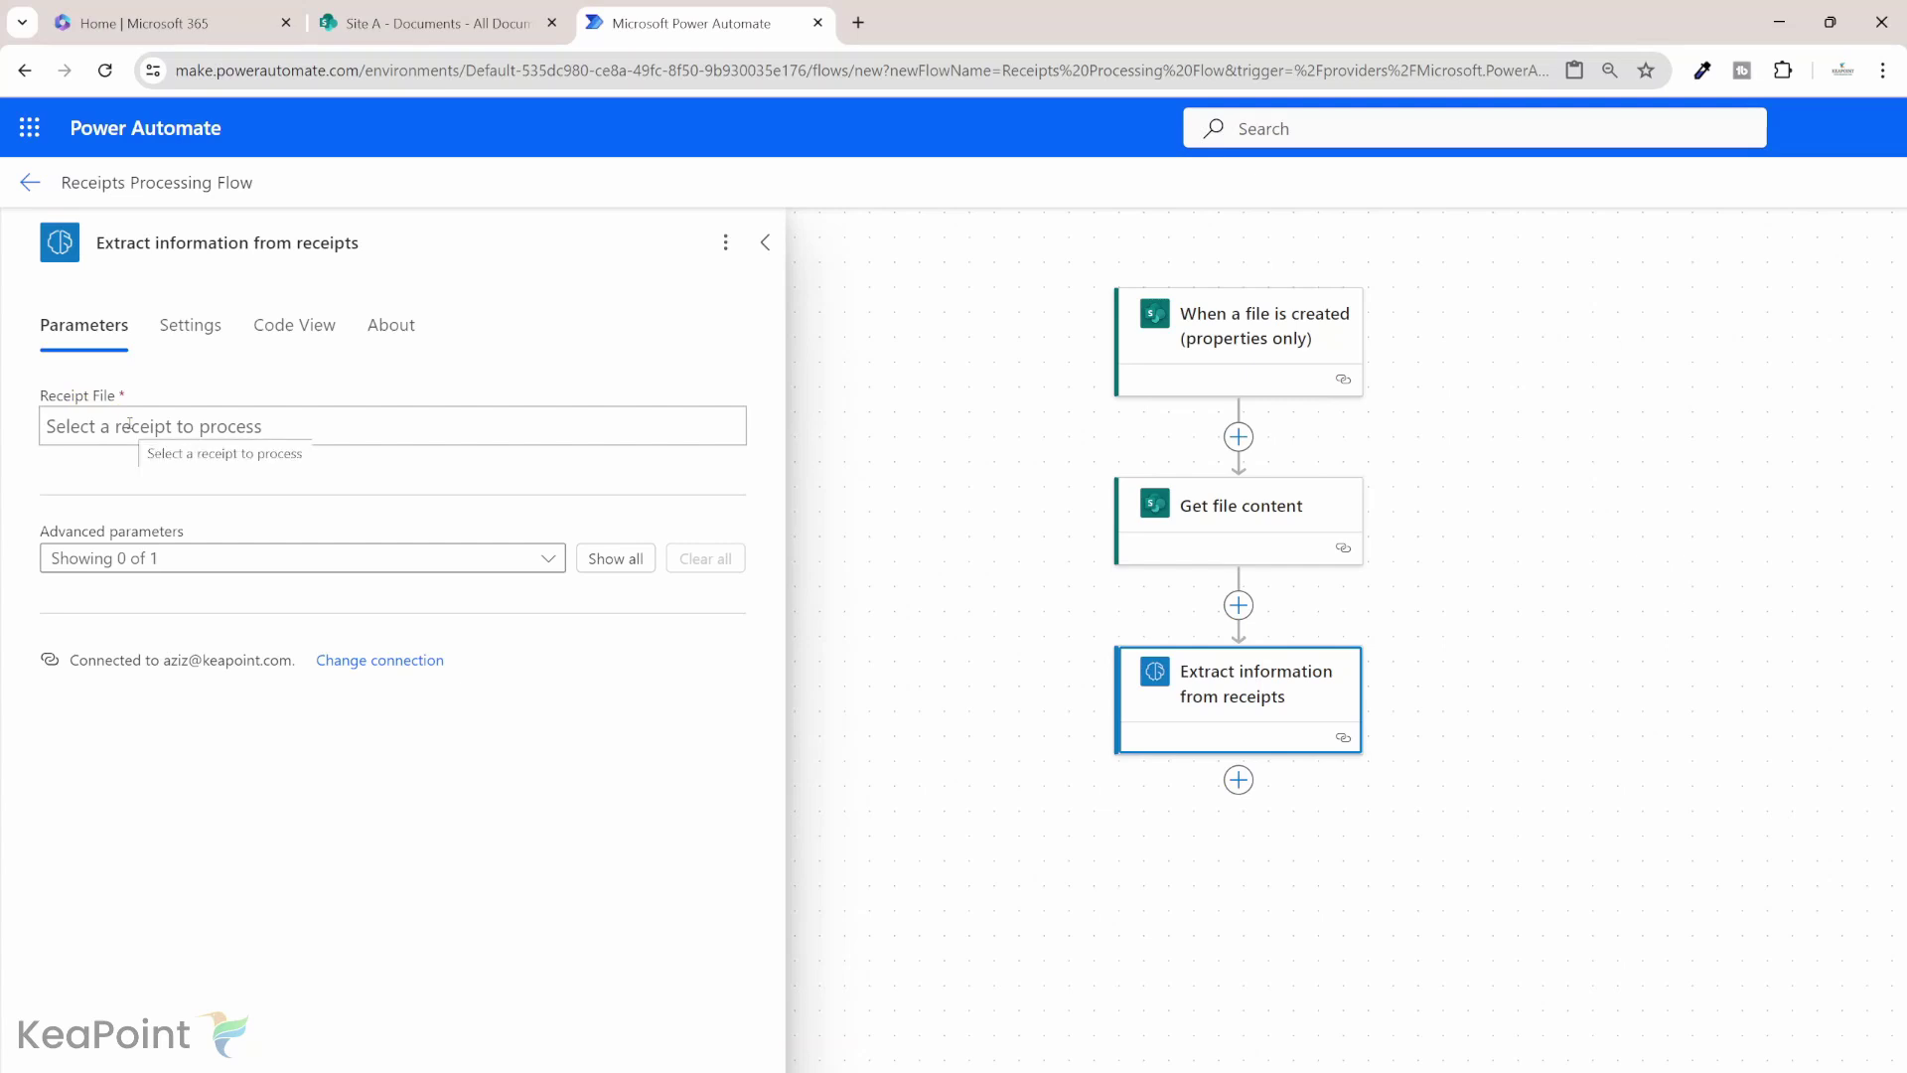
pyautogui.click(221, 426)
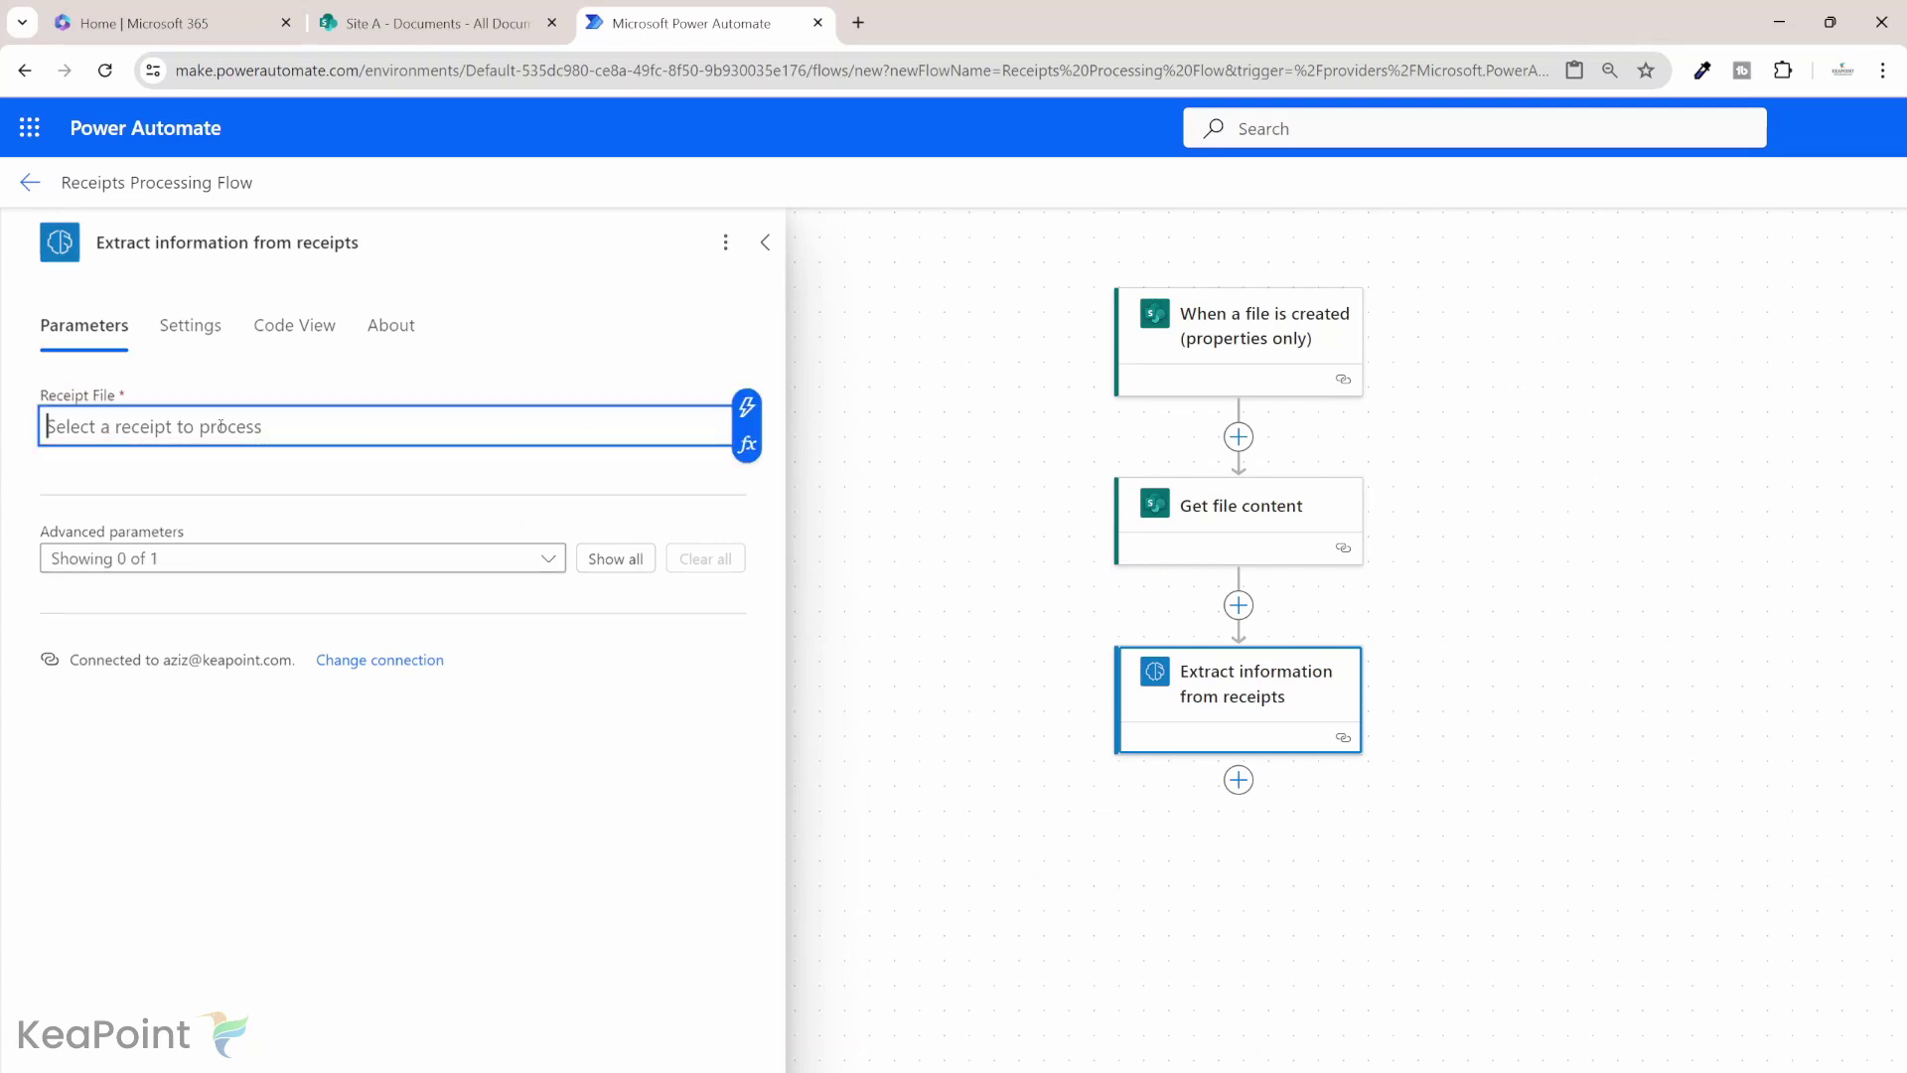
pyautogui.click(750, 409)
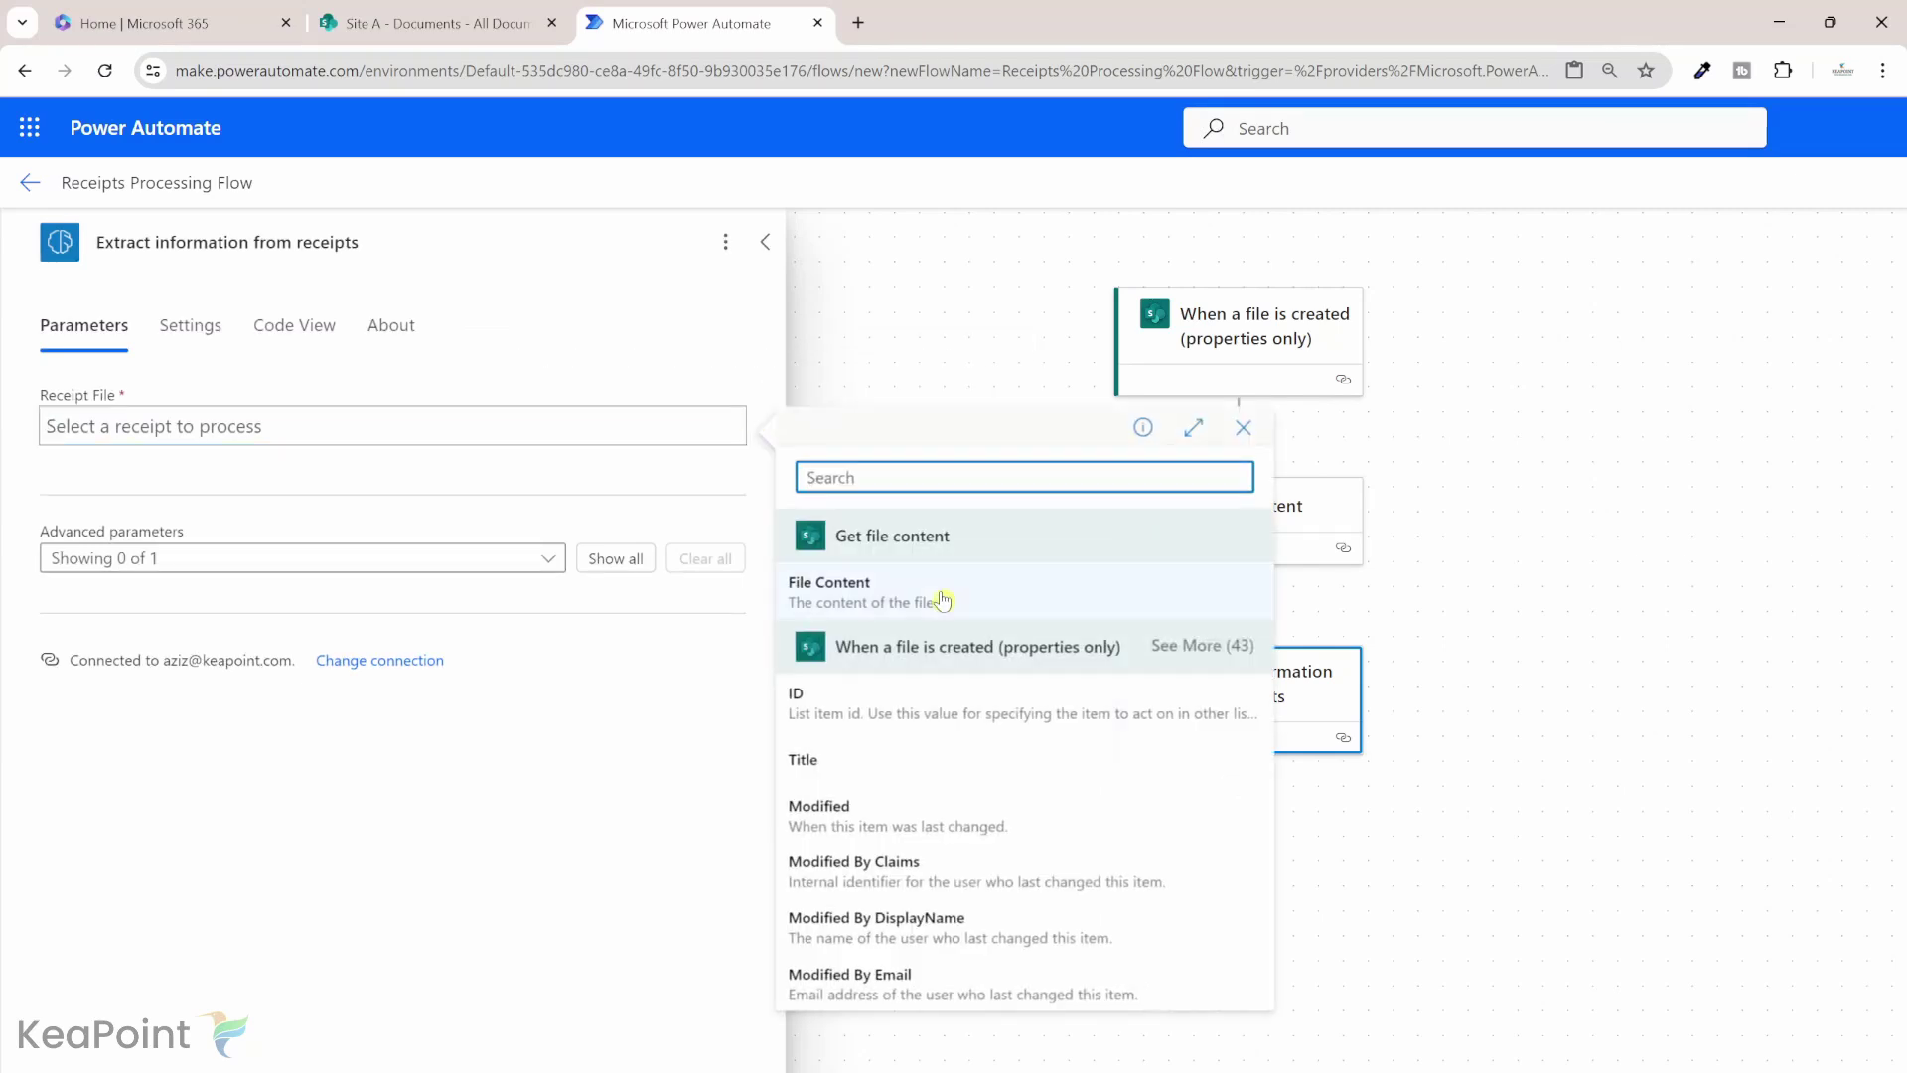
pyautogui.click(870, 592)
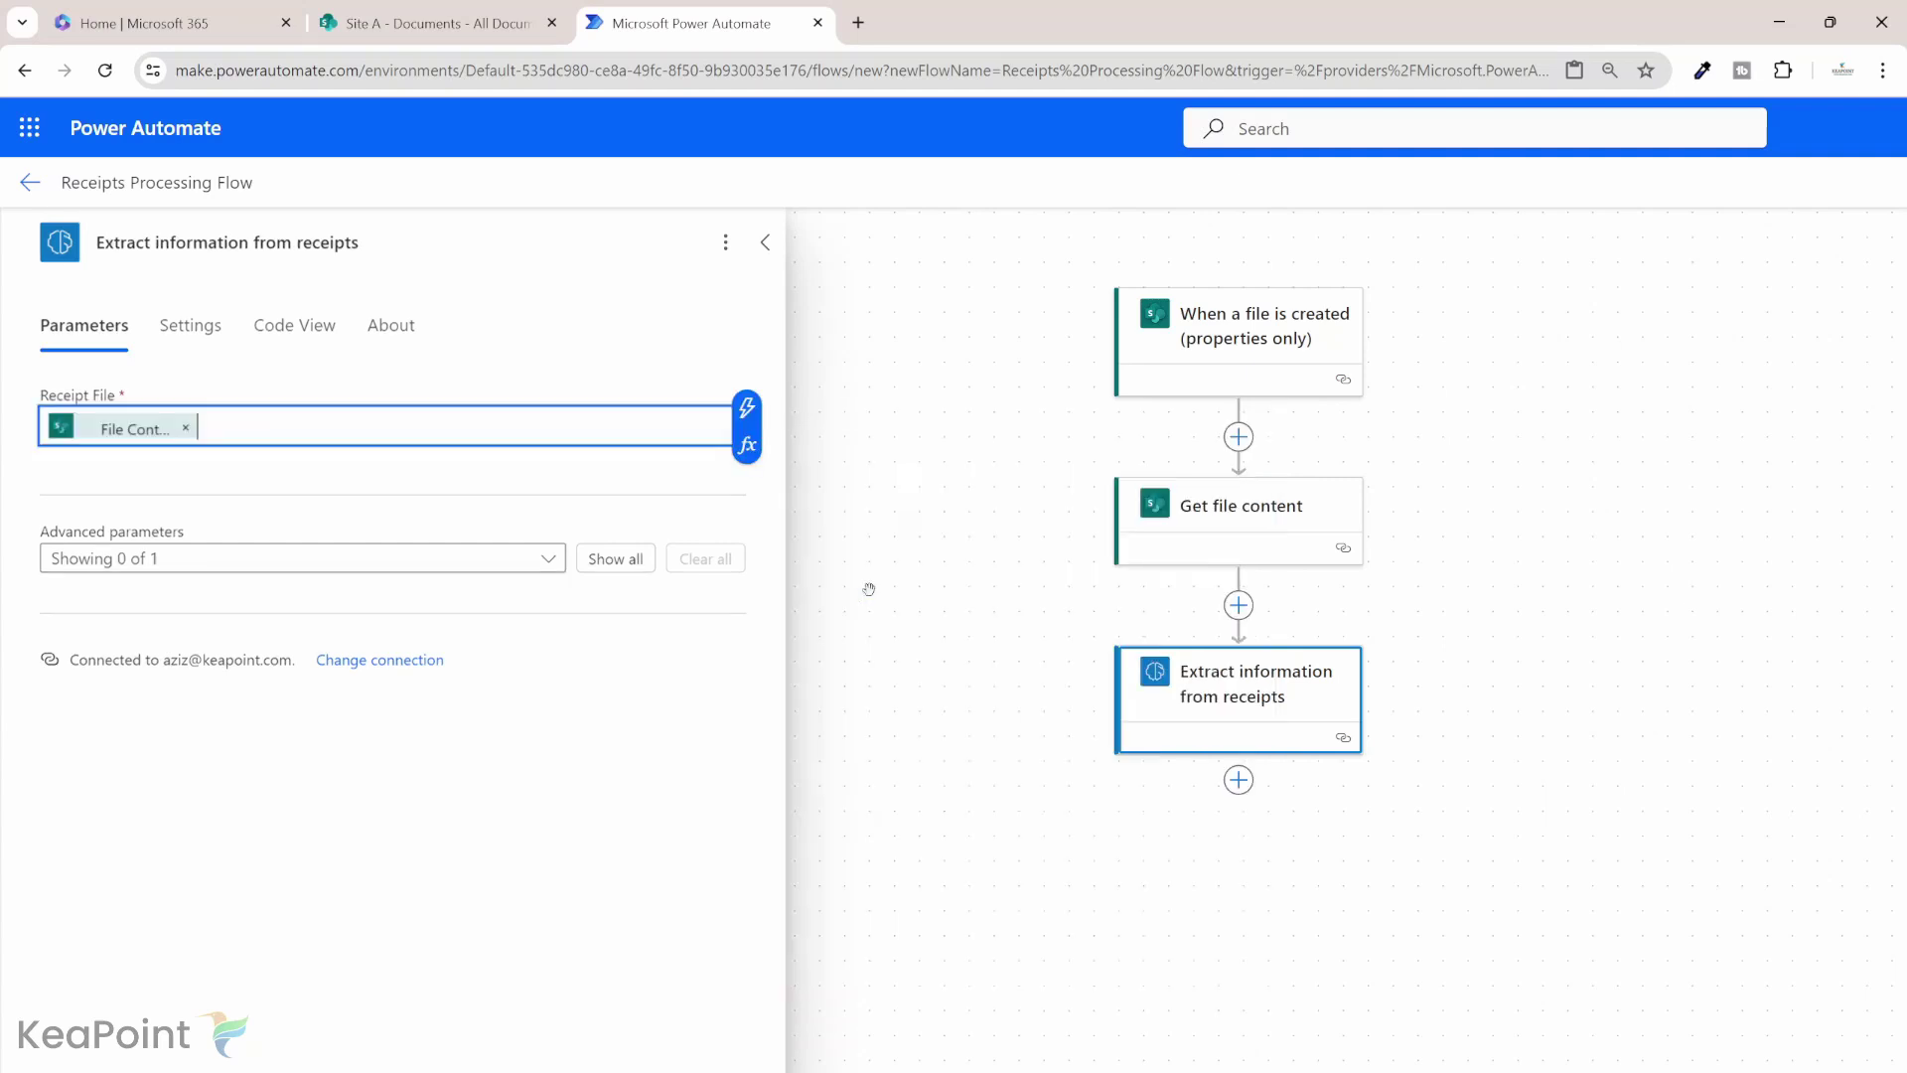
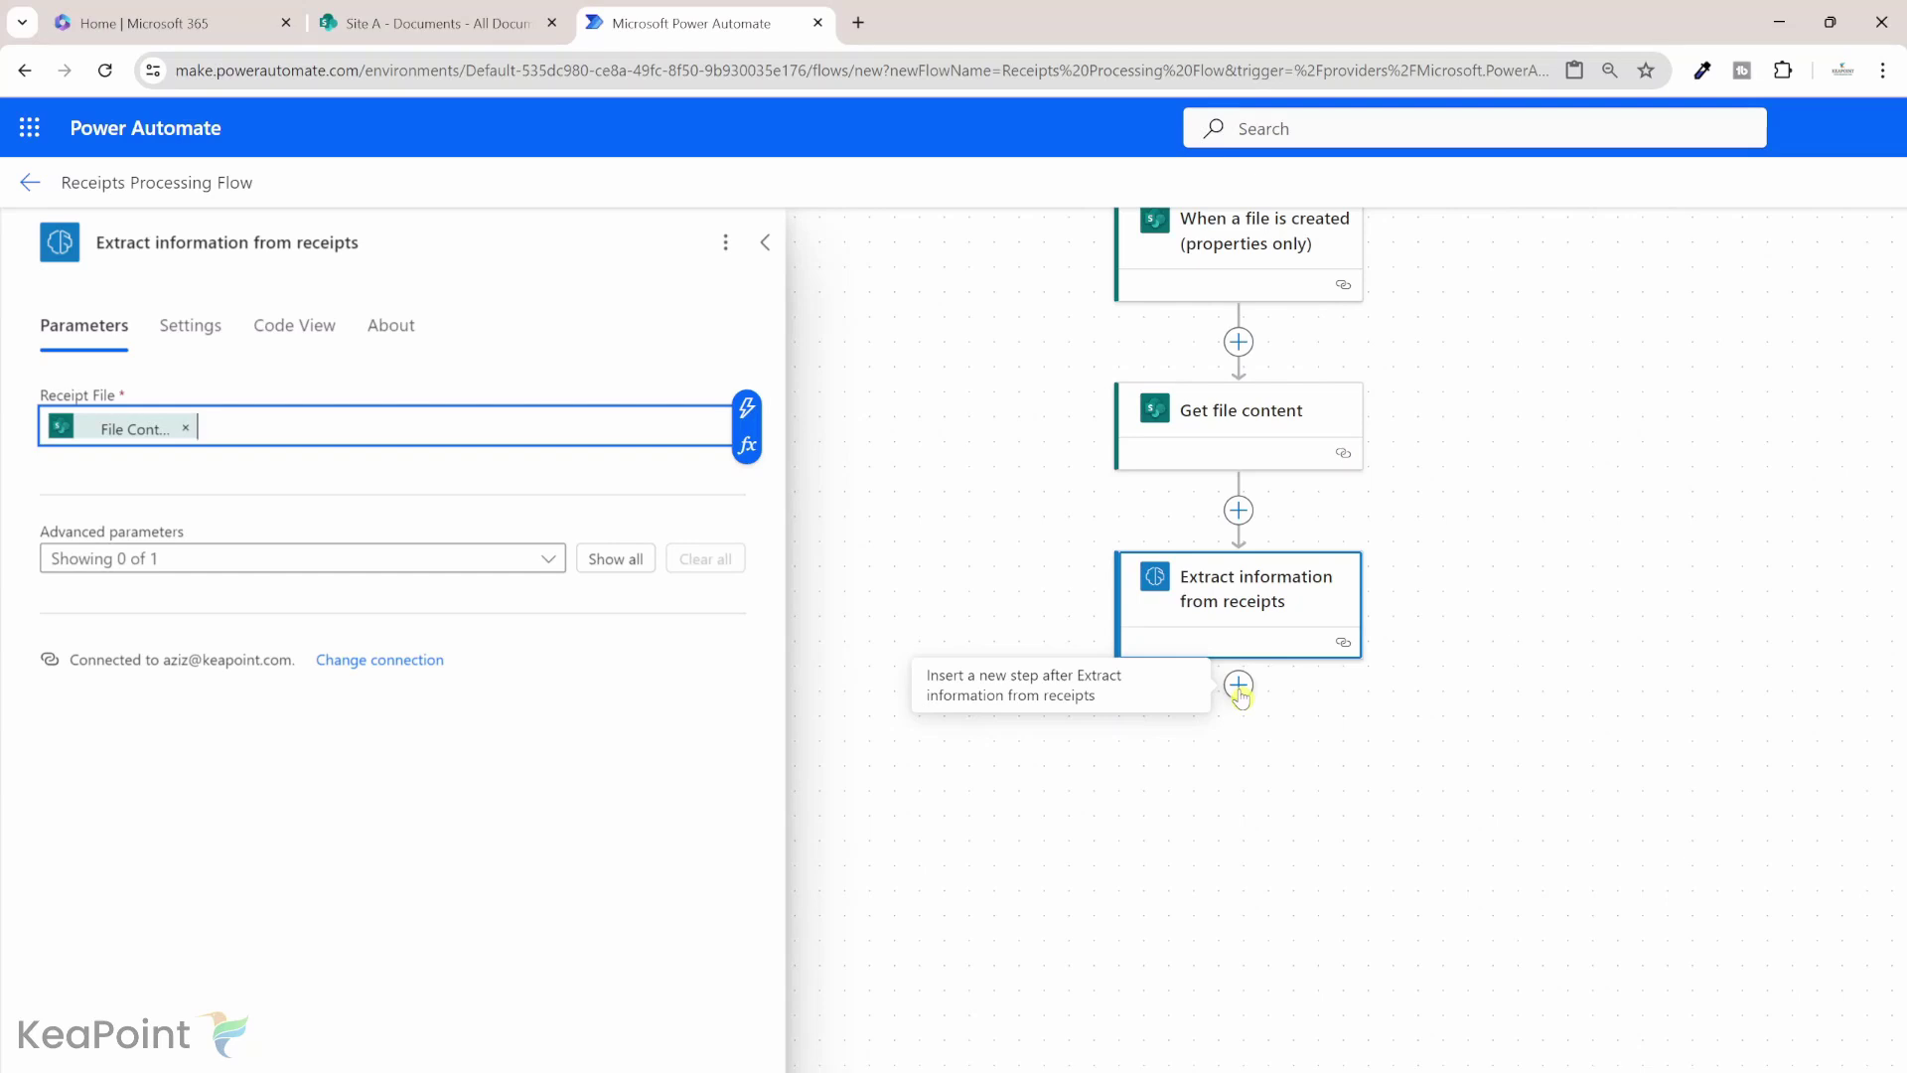
# Add the SharePoint action "Create sharing link for a file or folder" after Extract information from receipts.
pyautogui.click(1238, 685)
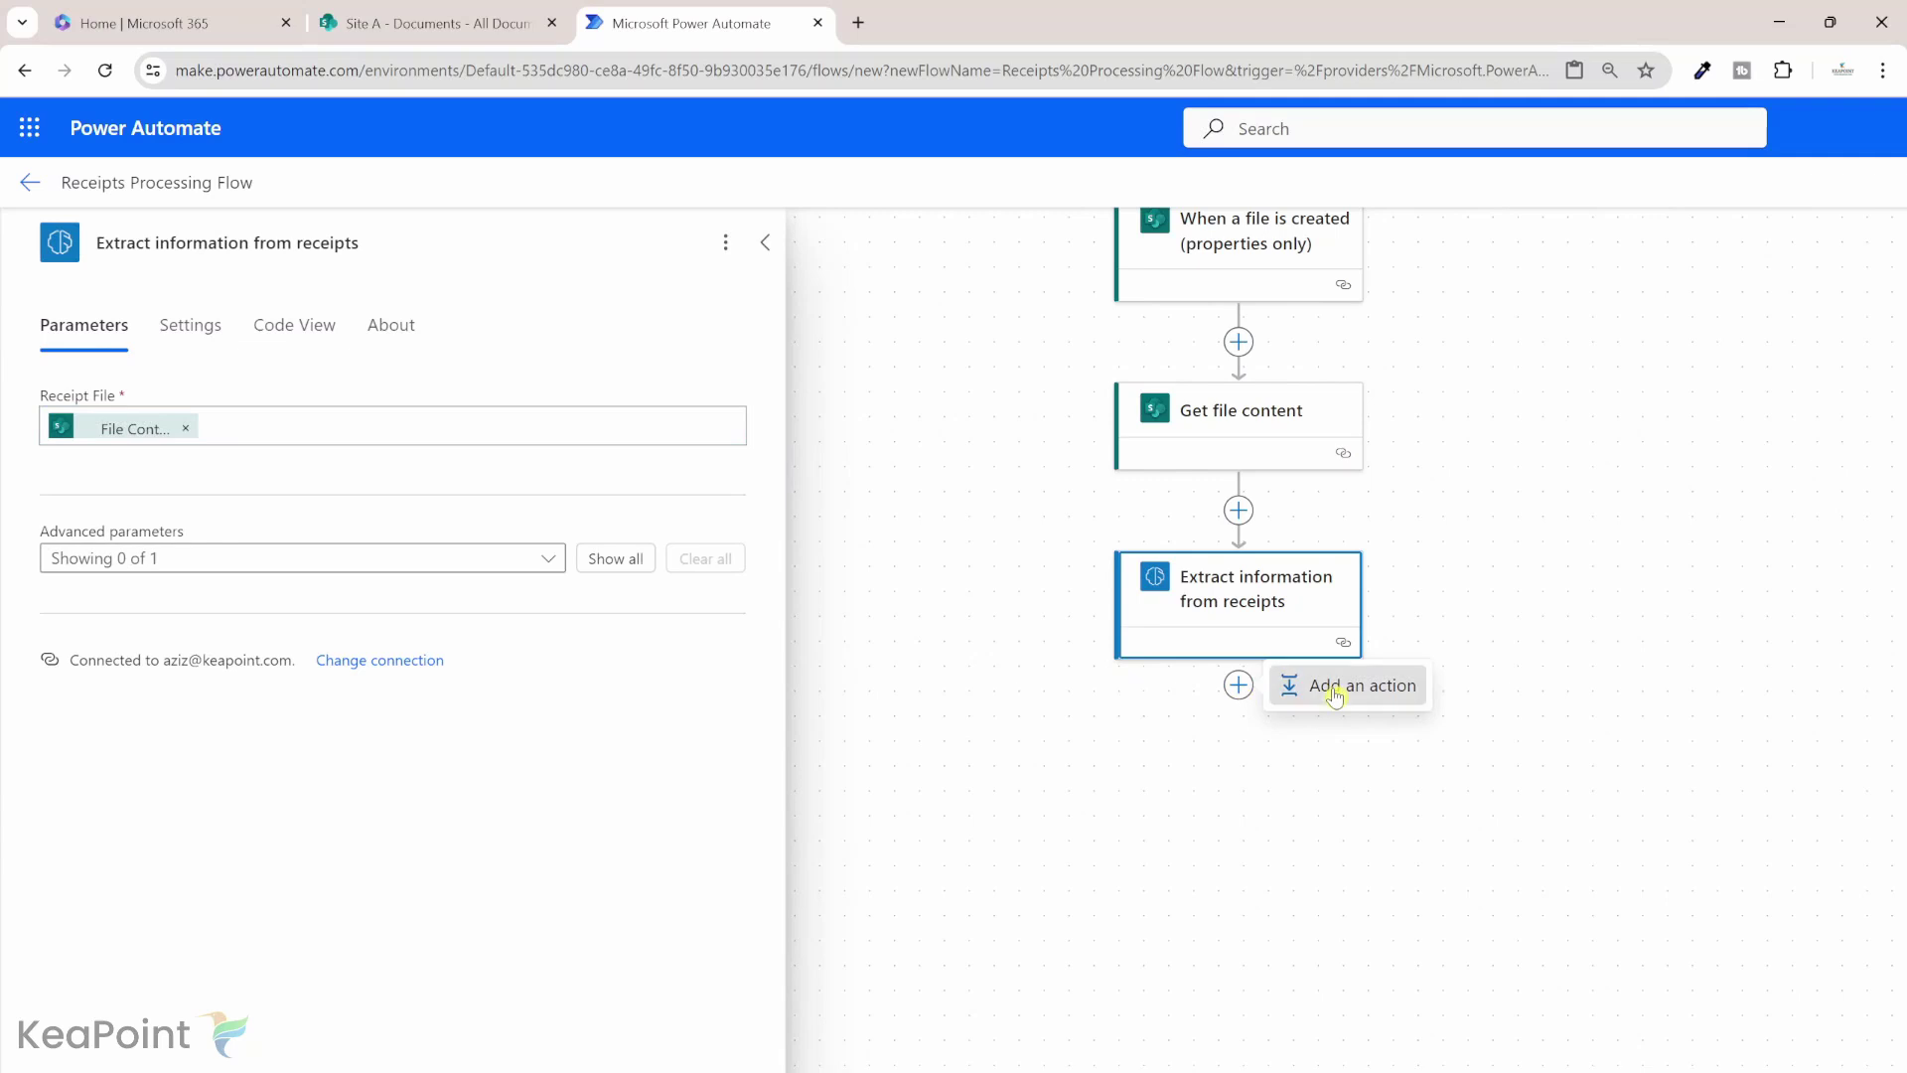
pyautogui.click(1335, 685)
pyautogui.write('create a sharing')
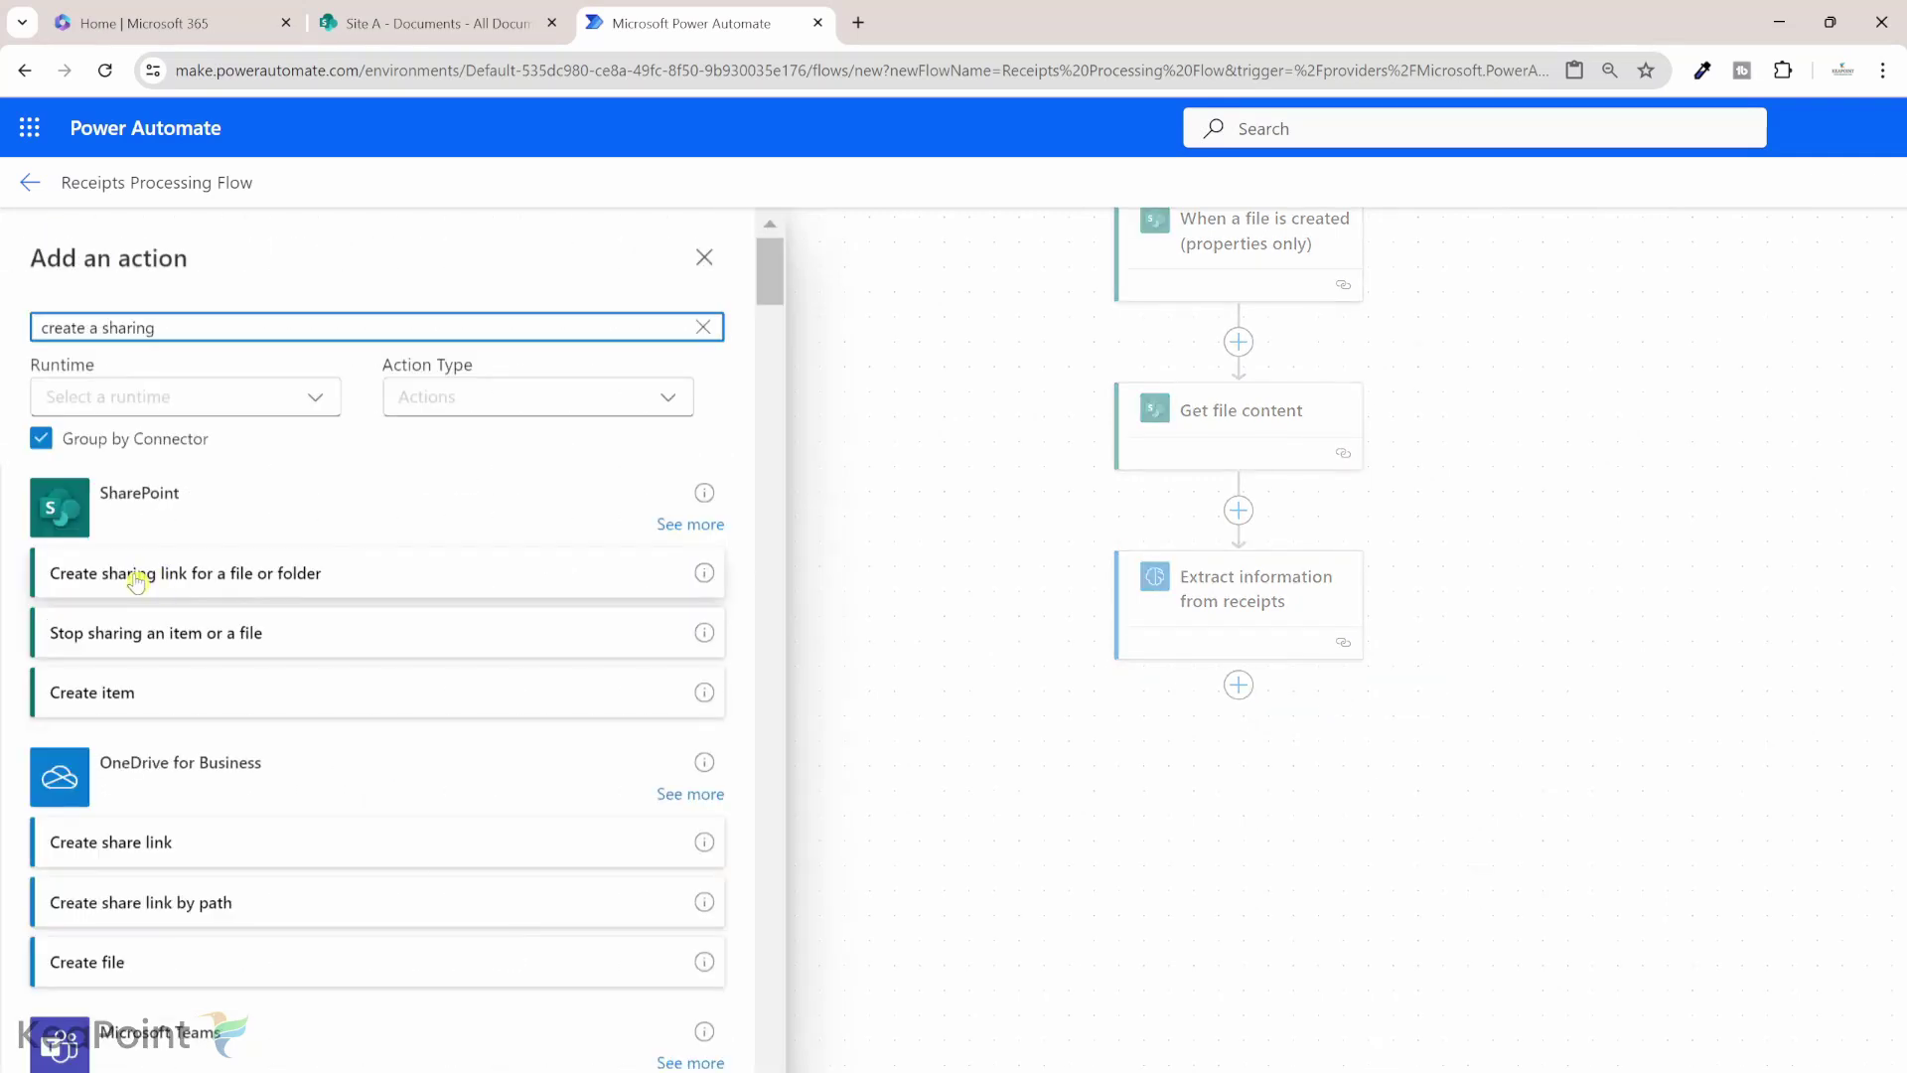
pyautogui.click(246, 582)
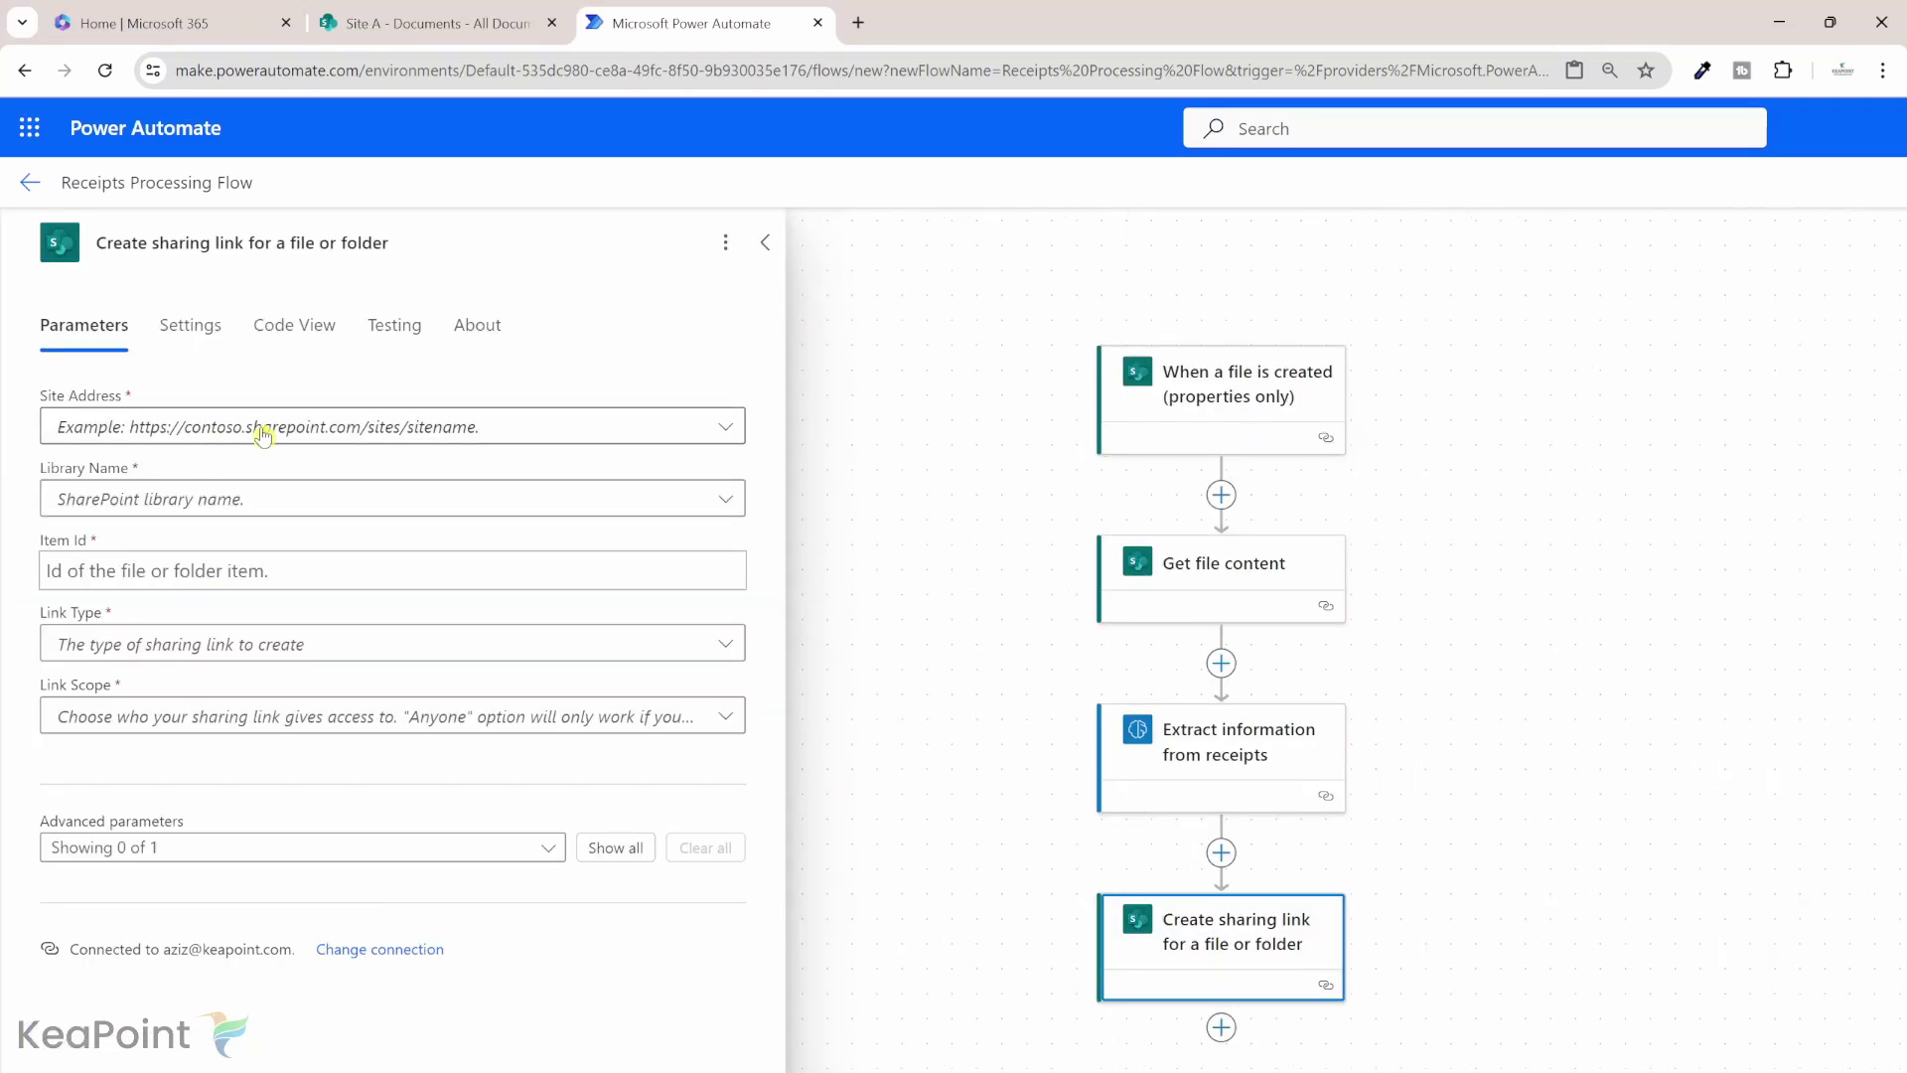
# Set the sharing link action's site address to Site A and its library name to Documents.
pyautogui.click(443, 24)
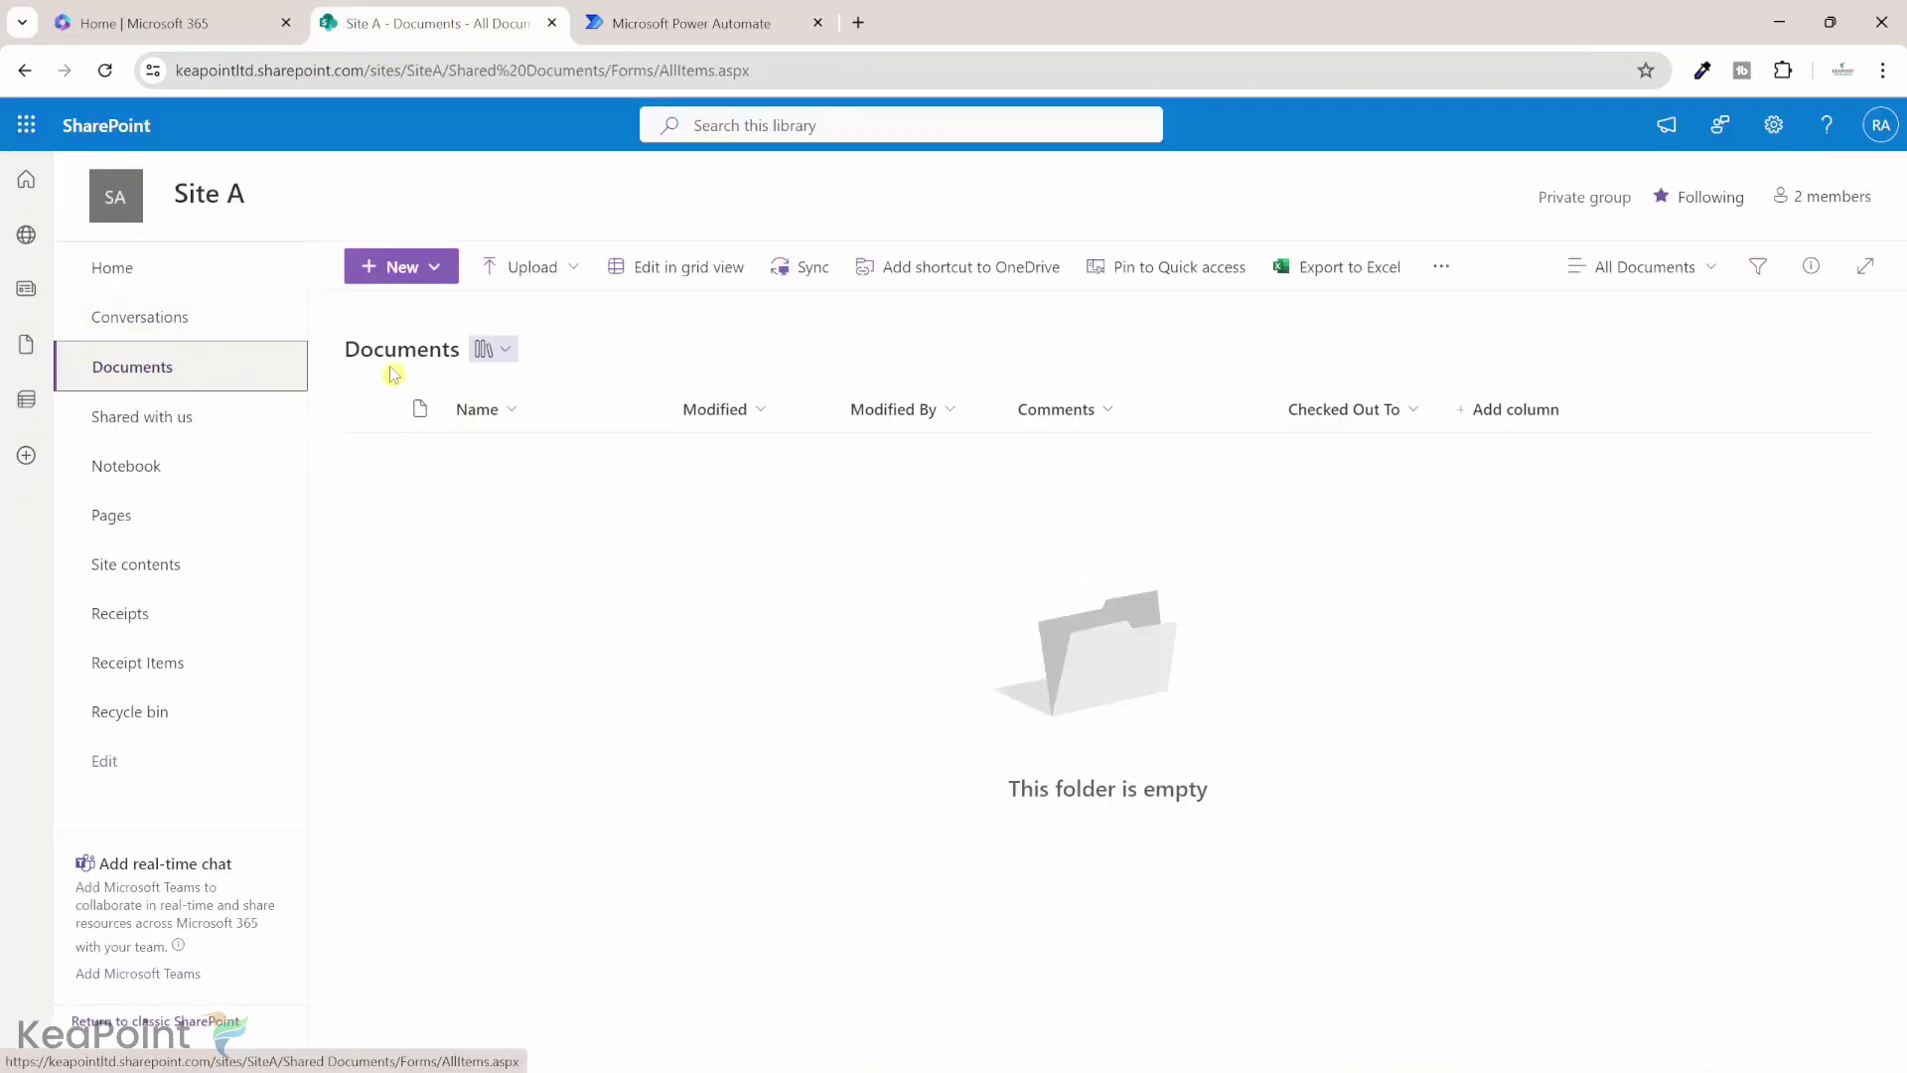
pyautogui.click(685, 23)
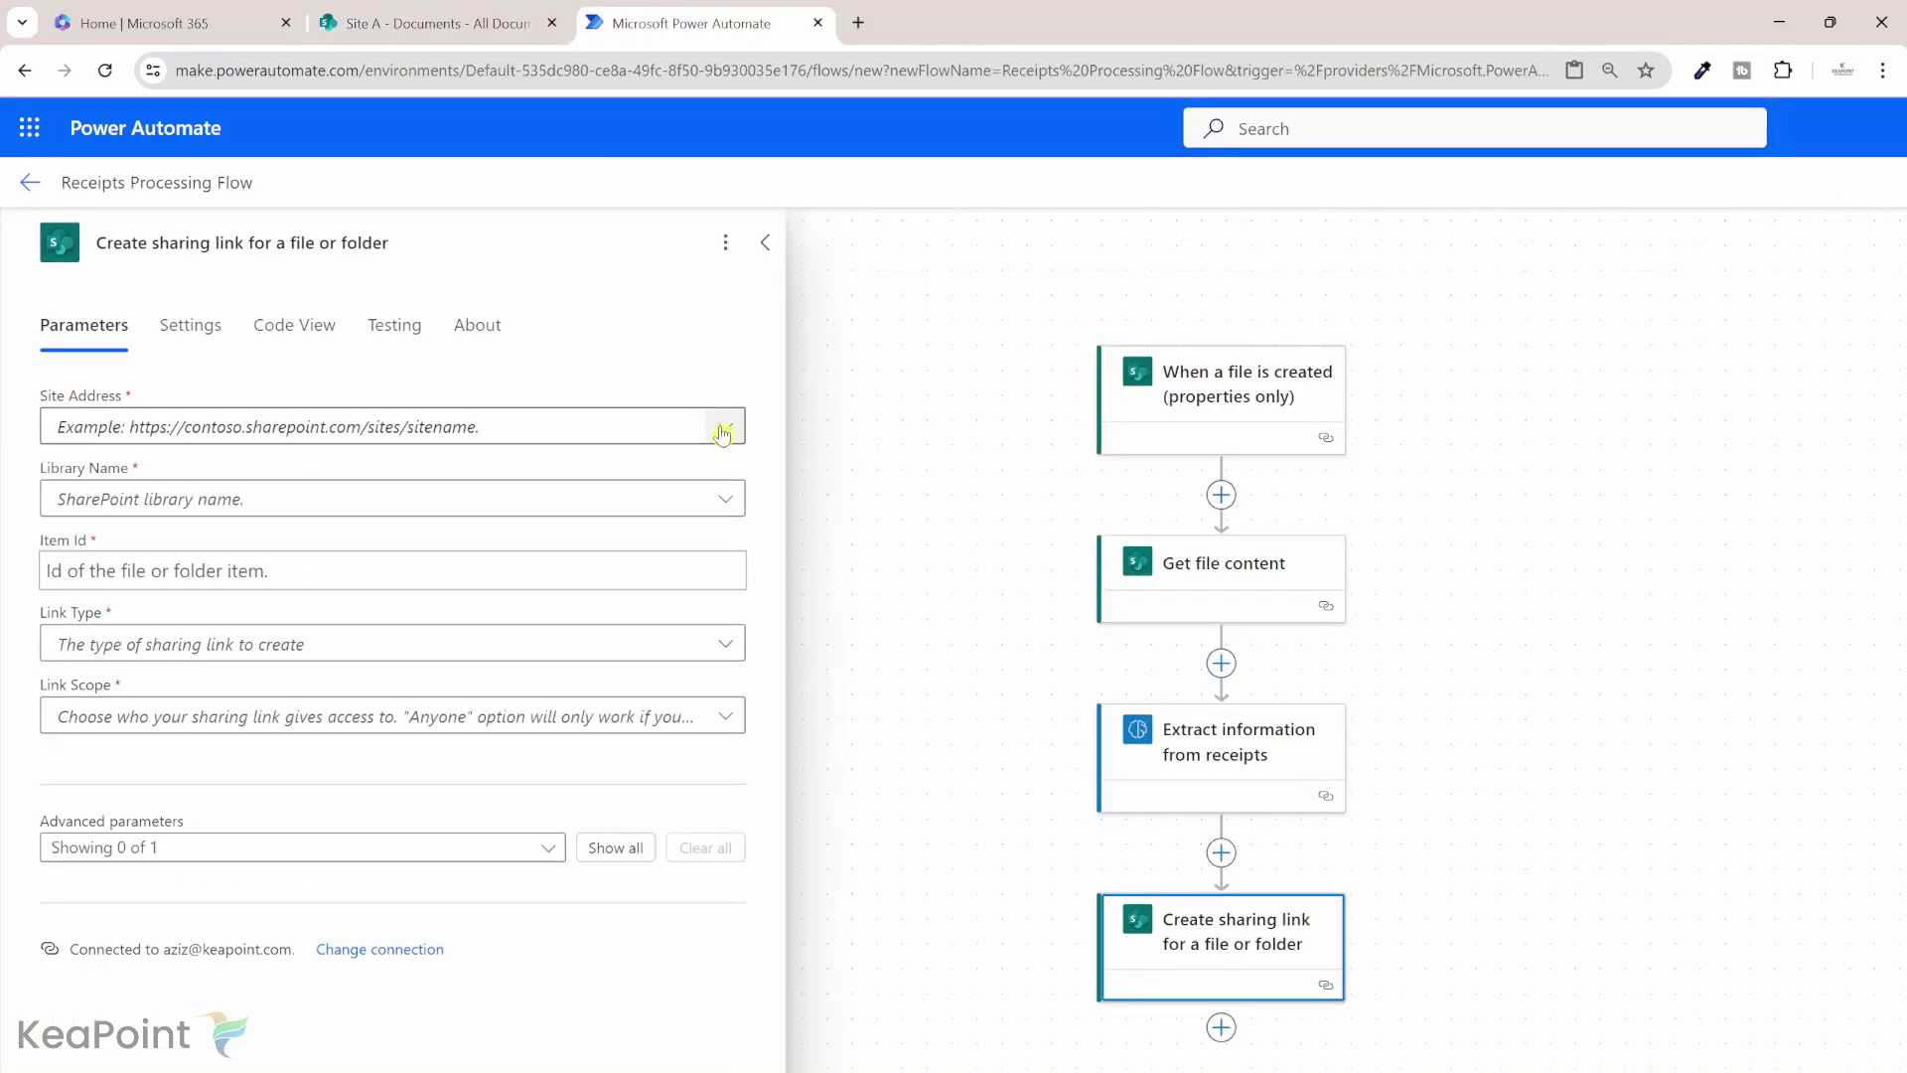
pyautogui.click(722, 432)
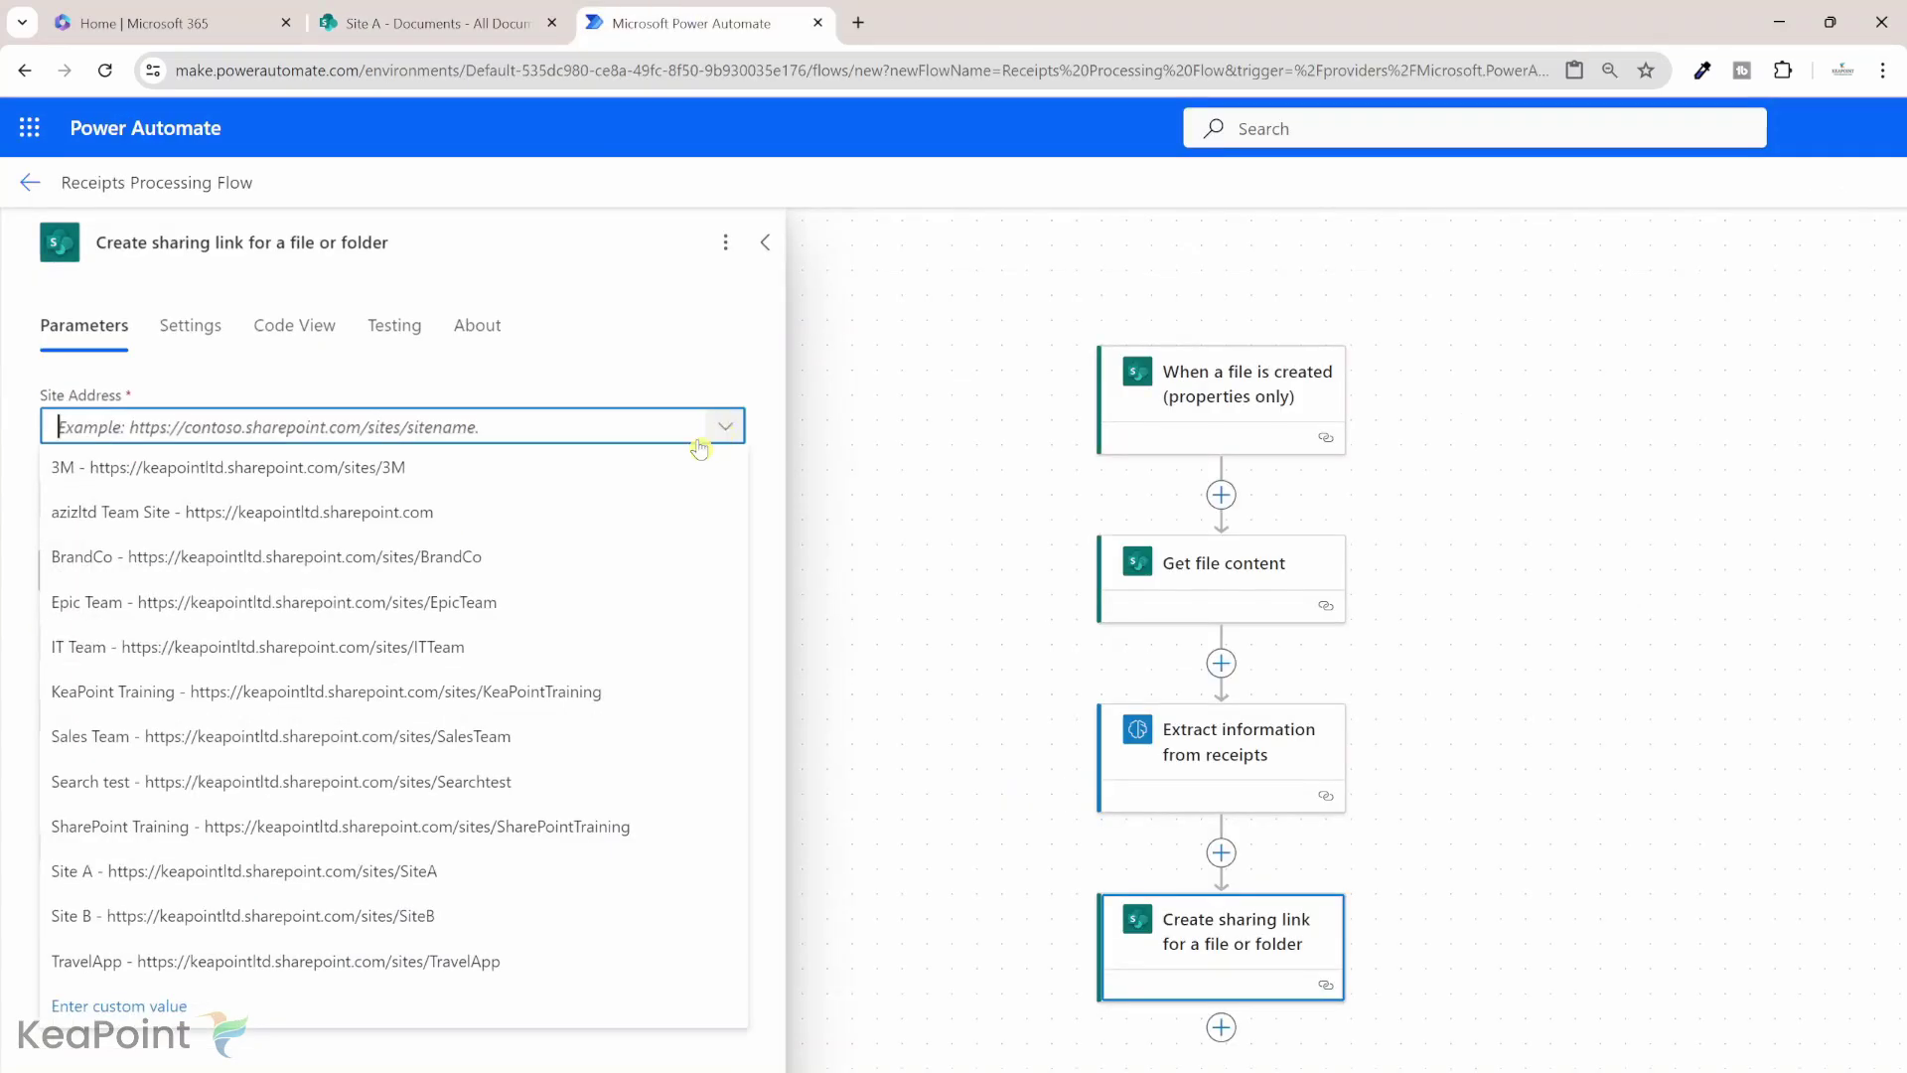
pyautogui.click(449, 875)
pyautogui.click(647, 499)
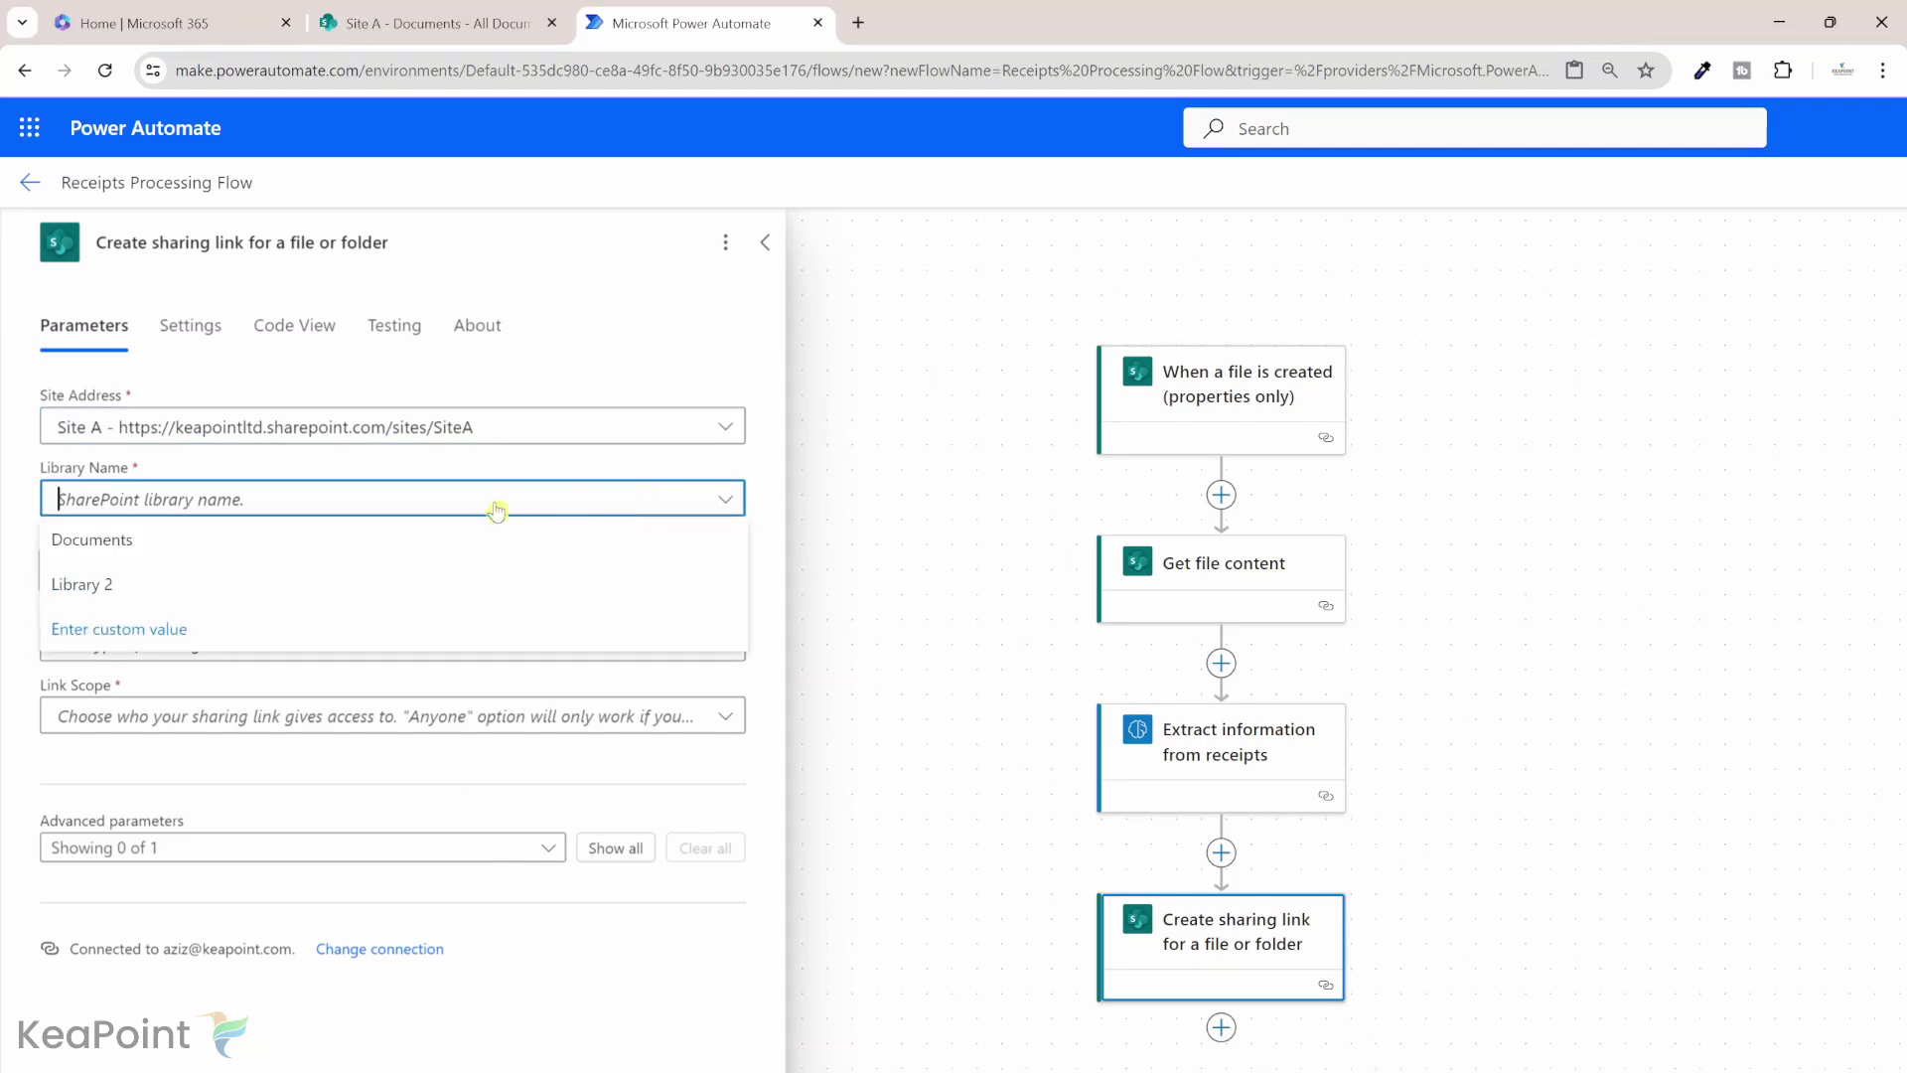
pyautogui.click(335, 543)
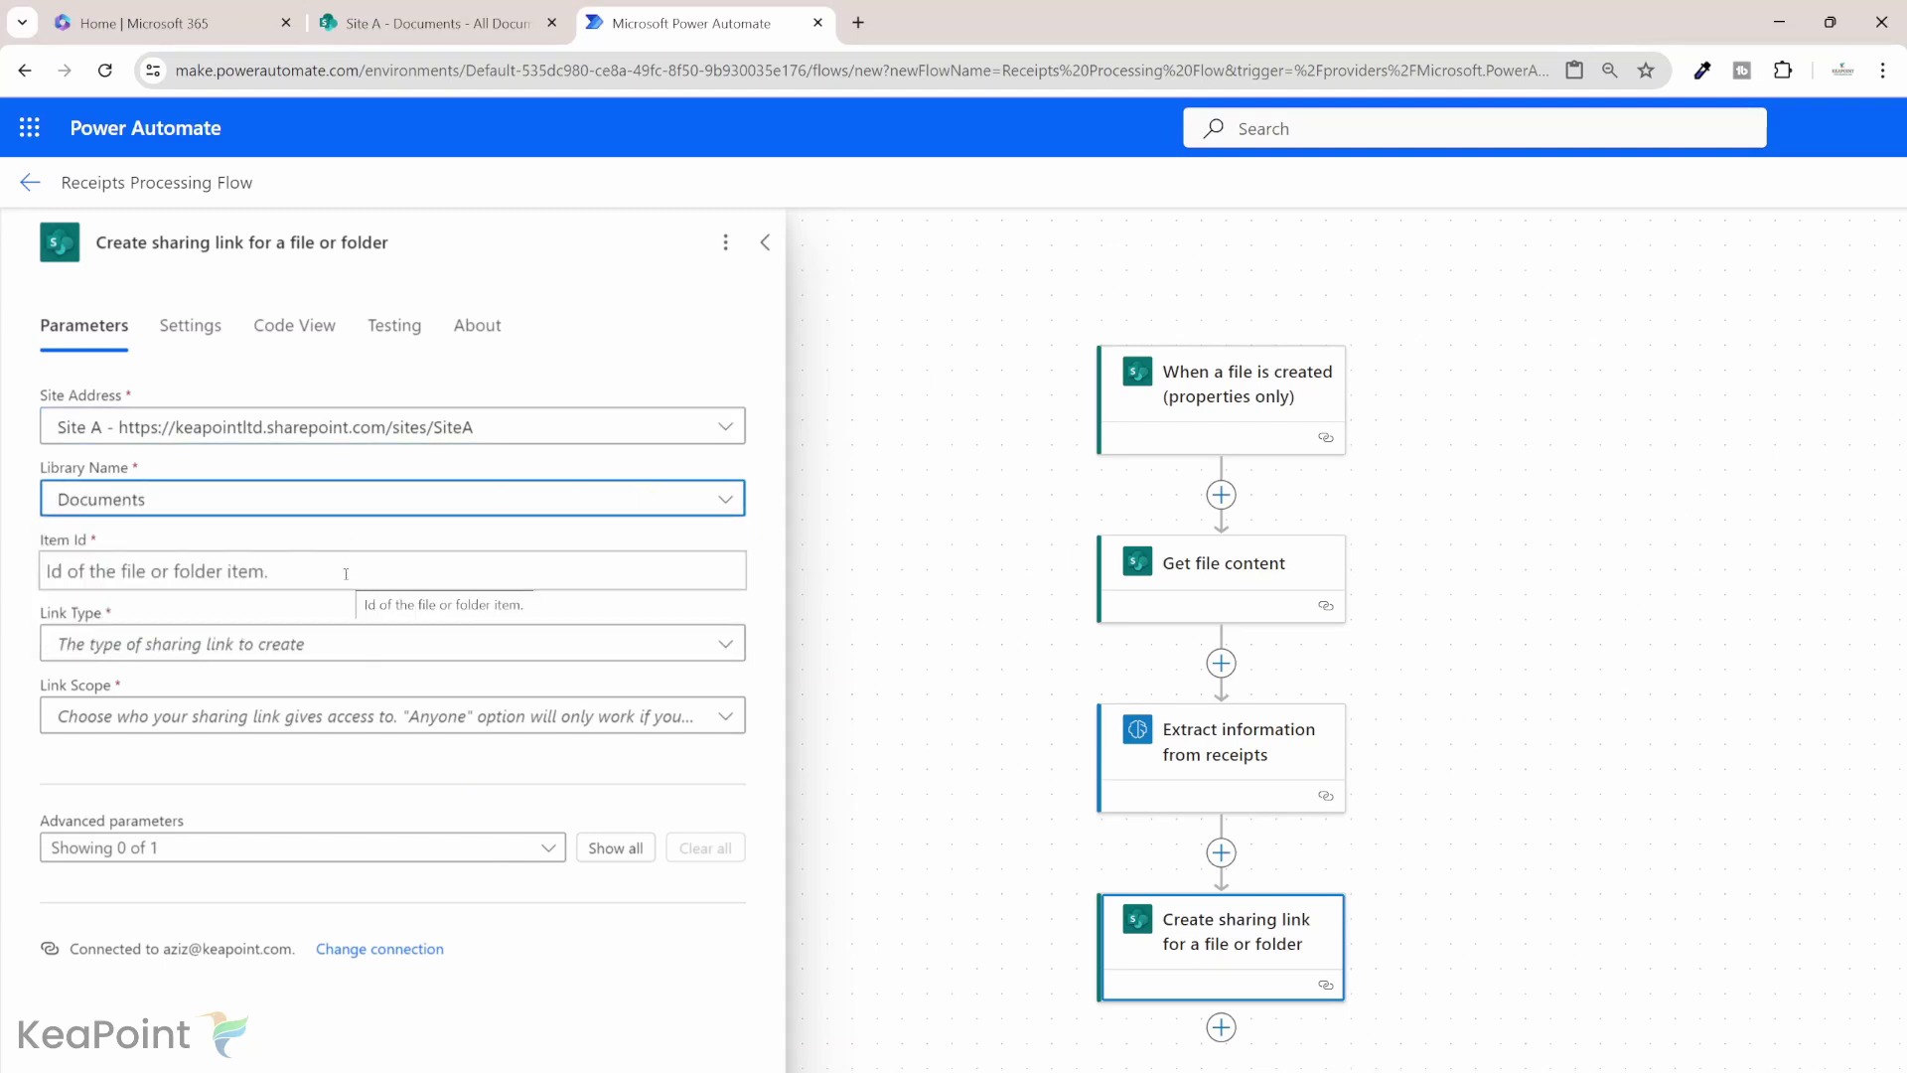
# Set the sharing link's Item Id to the ID value from the file-created trigger.
pyautogui.click(346, 574)
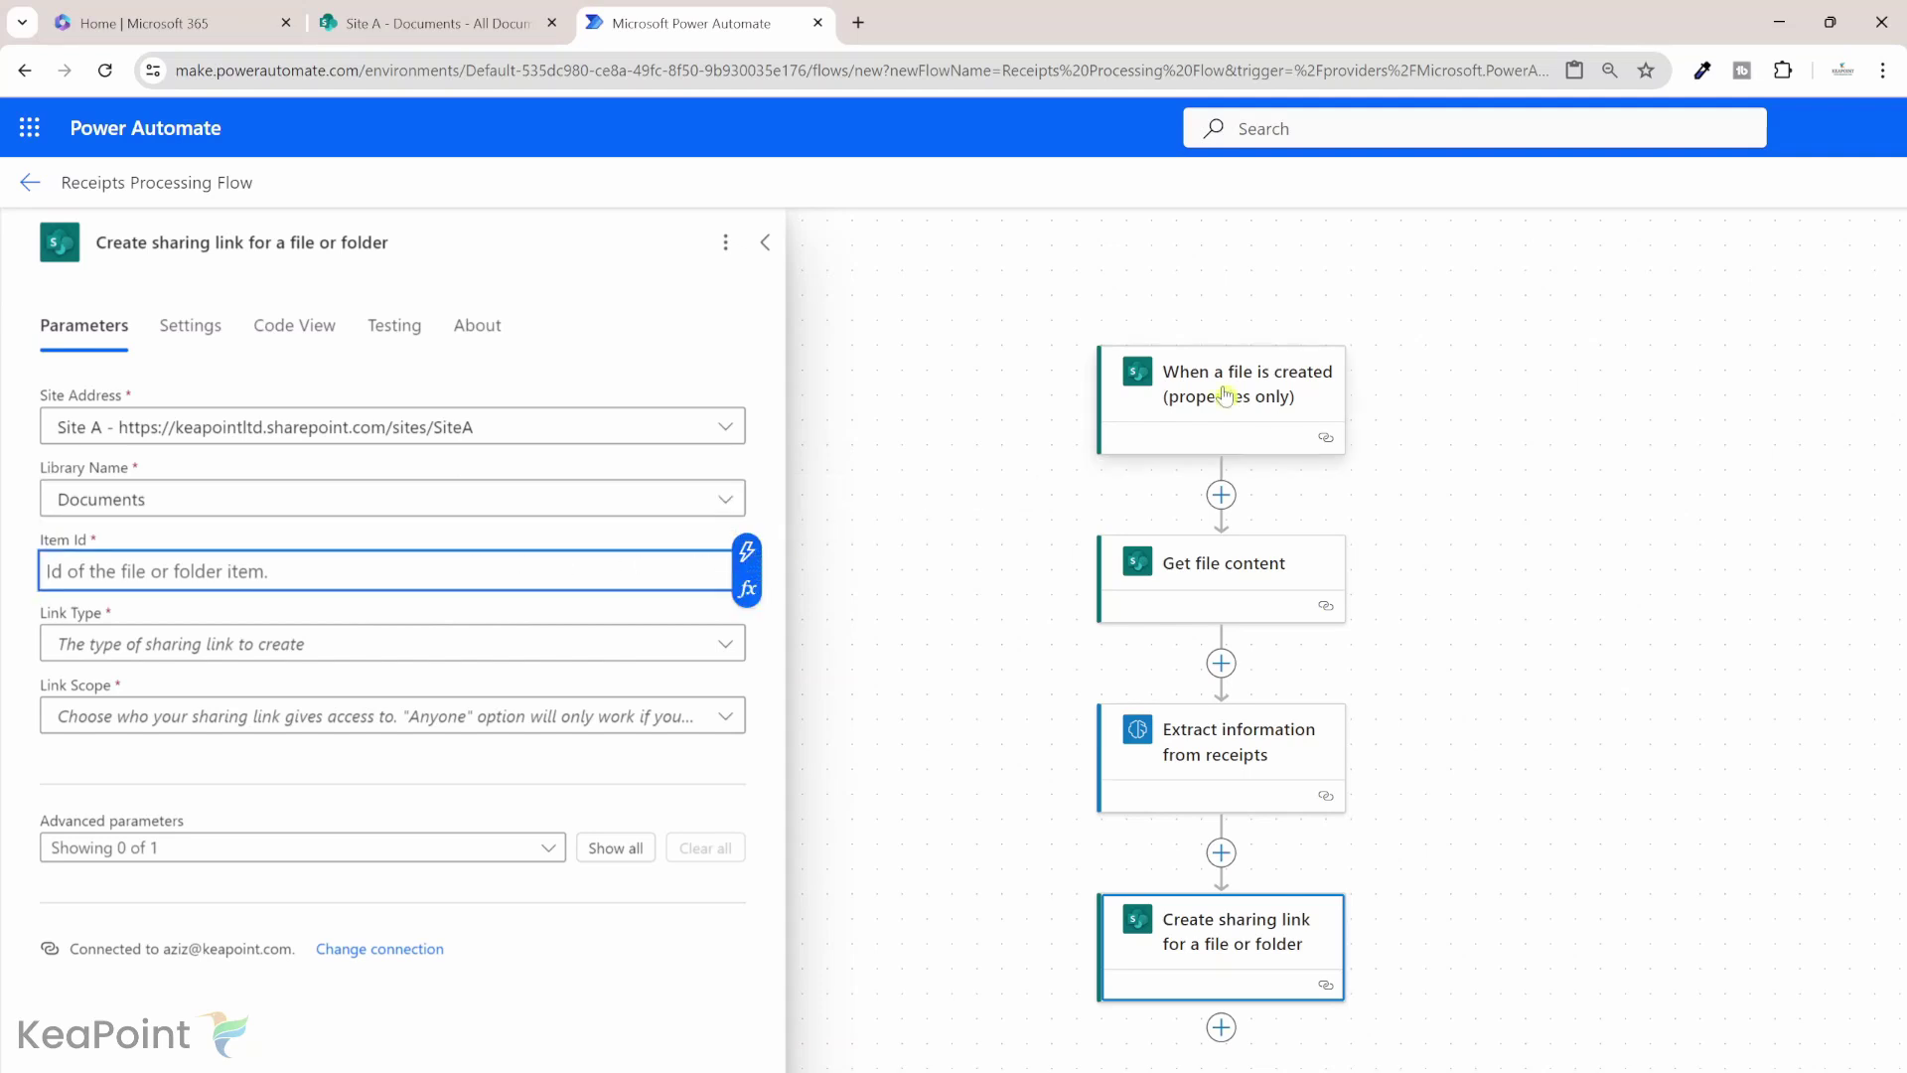
pyautogui.click(753, 553)
pyautogui.scroll(-2, 957, 696)
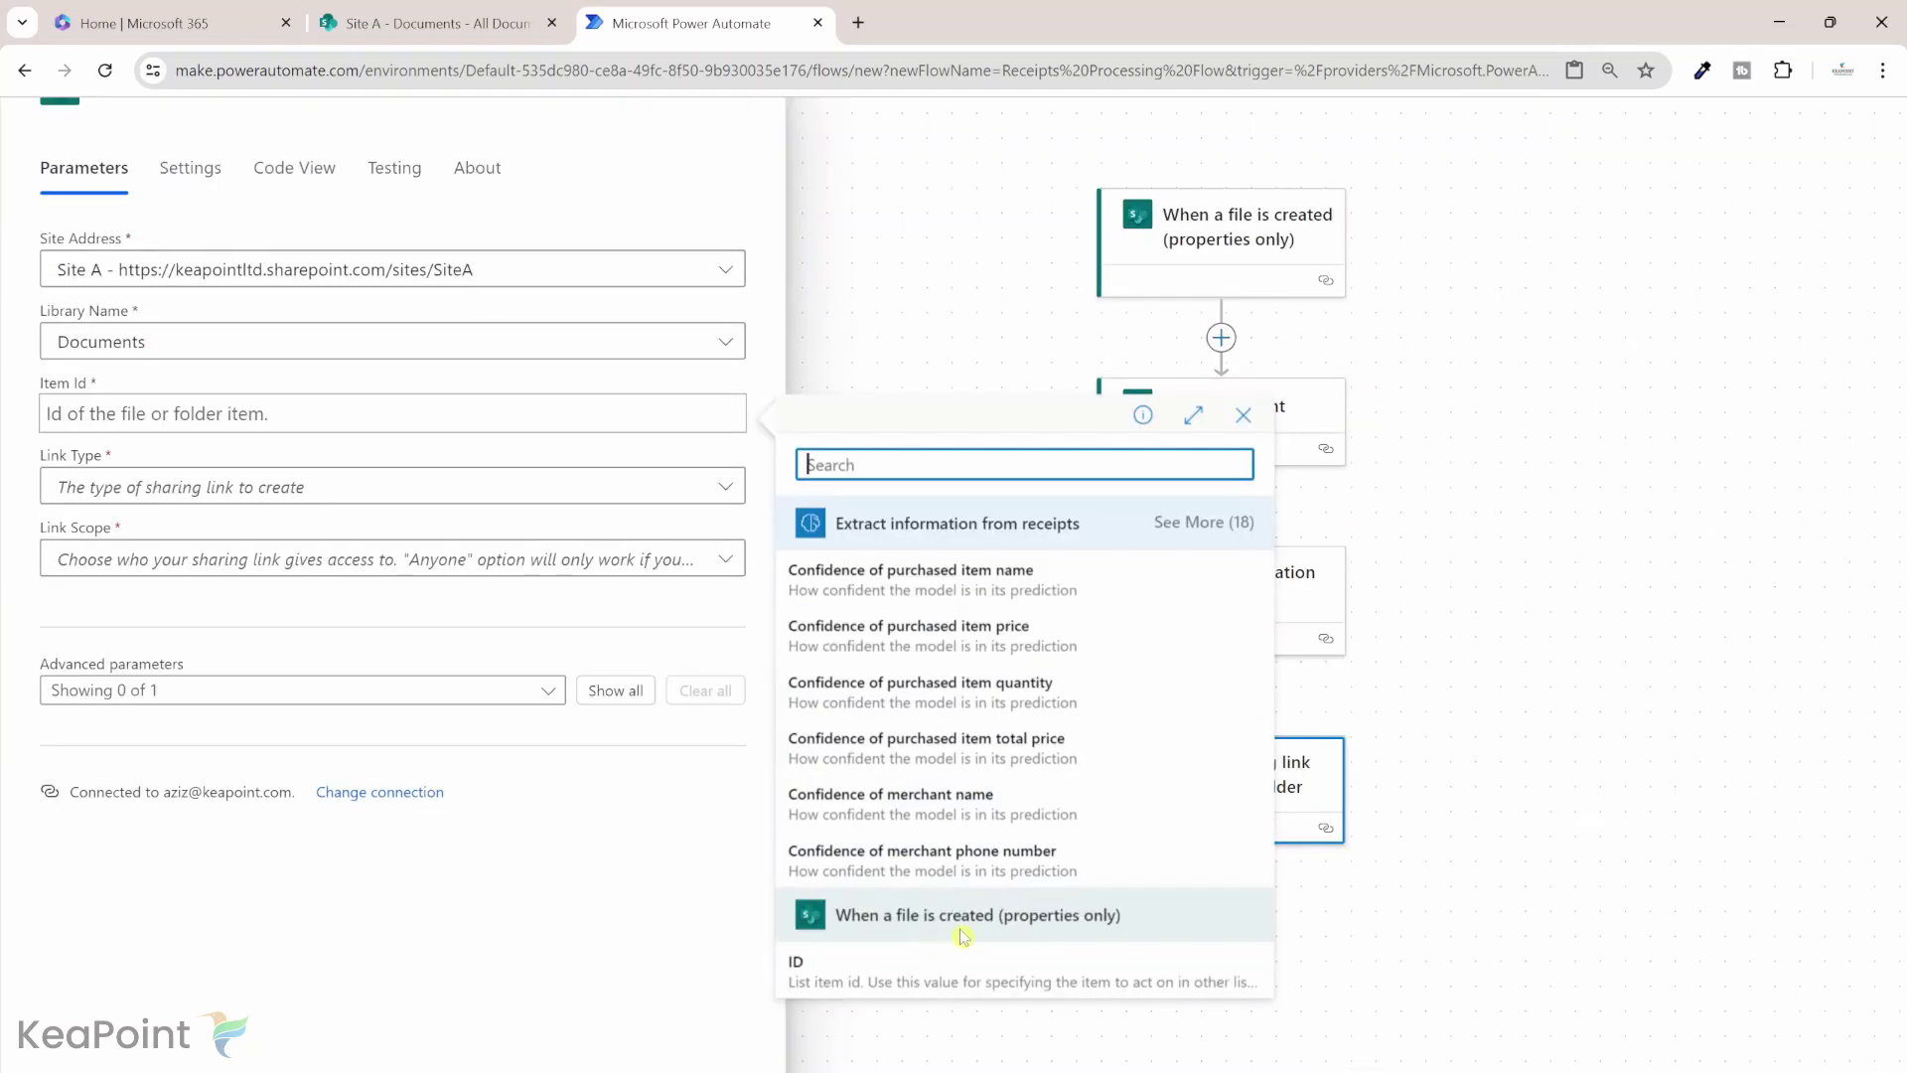
pyautogui.click(832, 971)
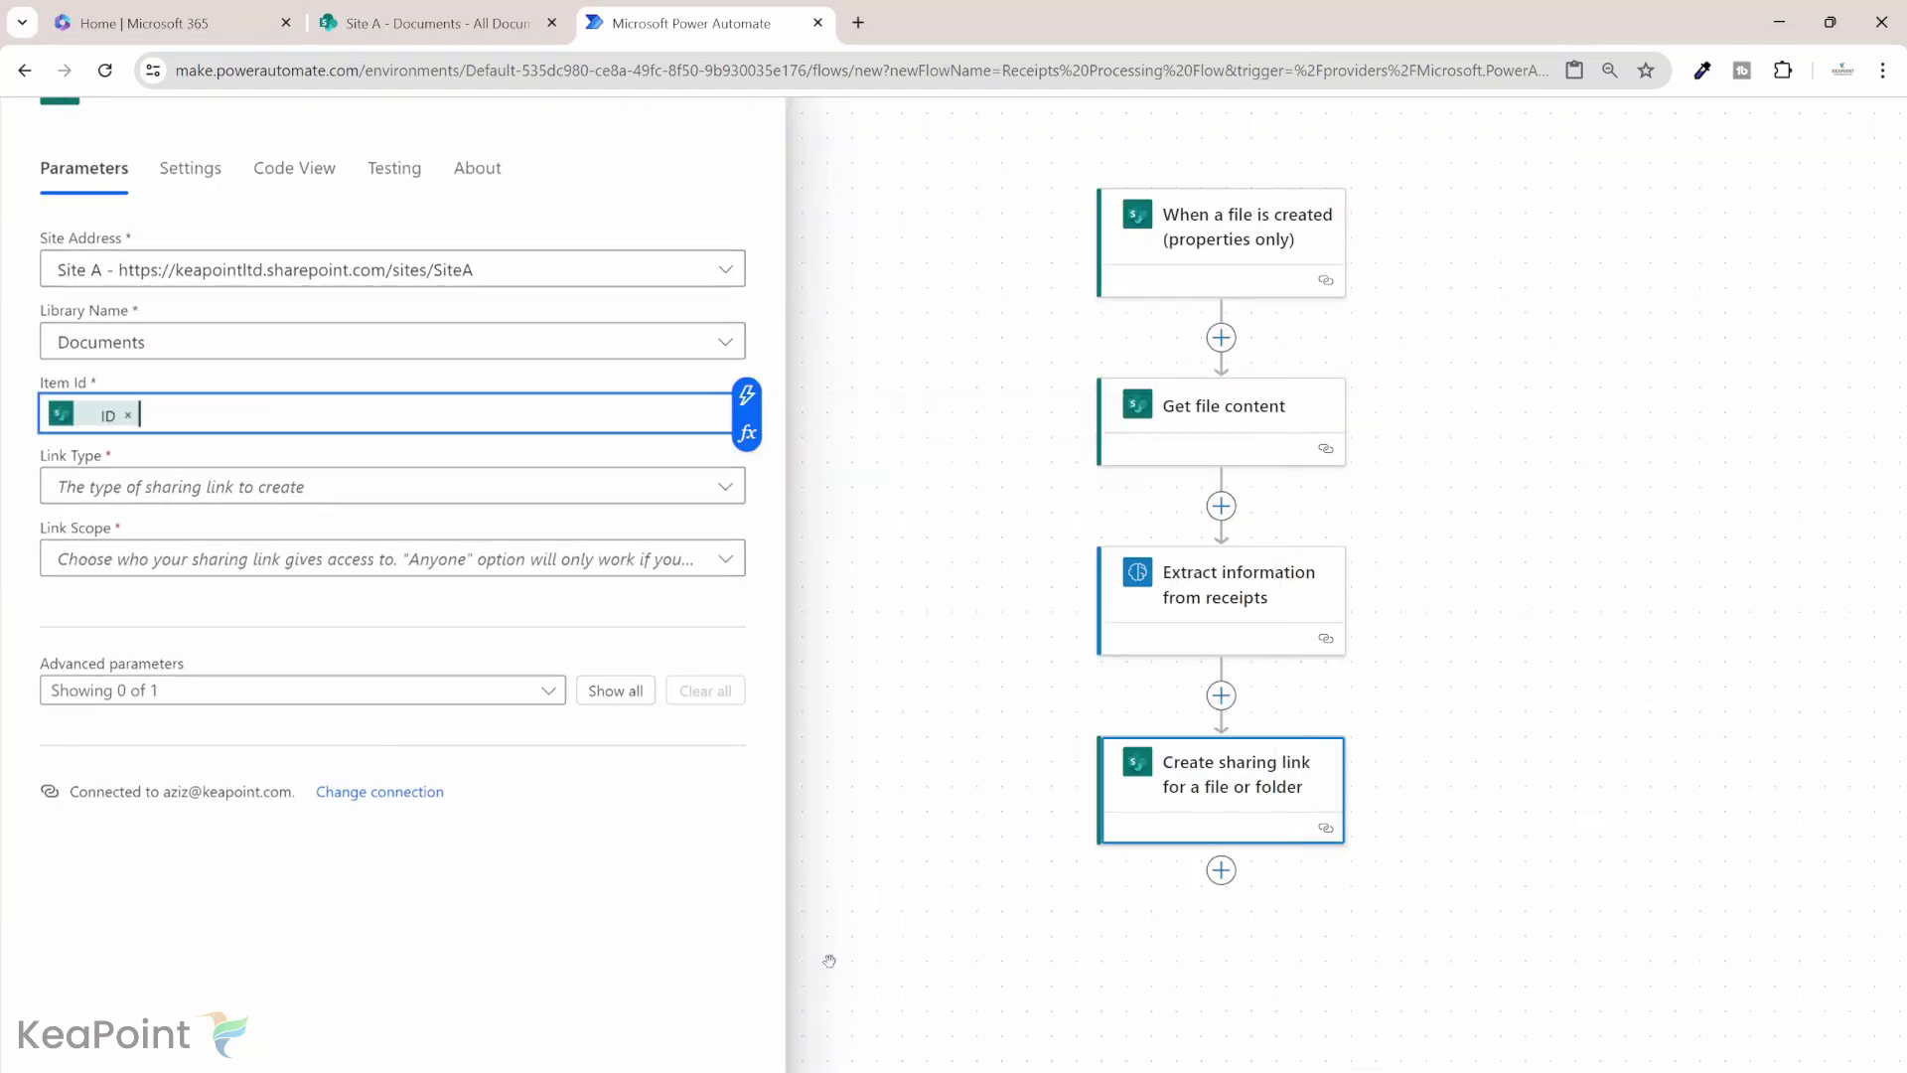
# Set the sharing link's type to View only and its scope to People in your organization.
pyautogui.click(375, 489)
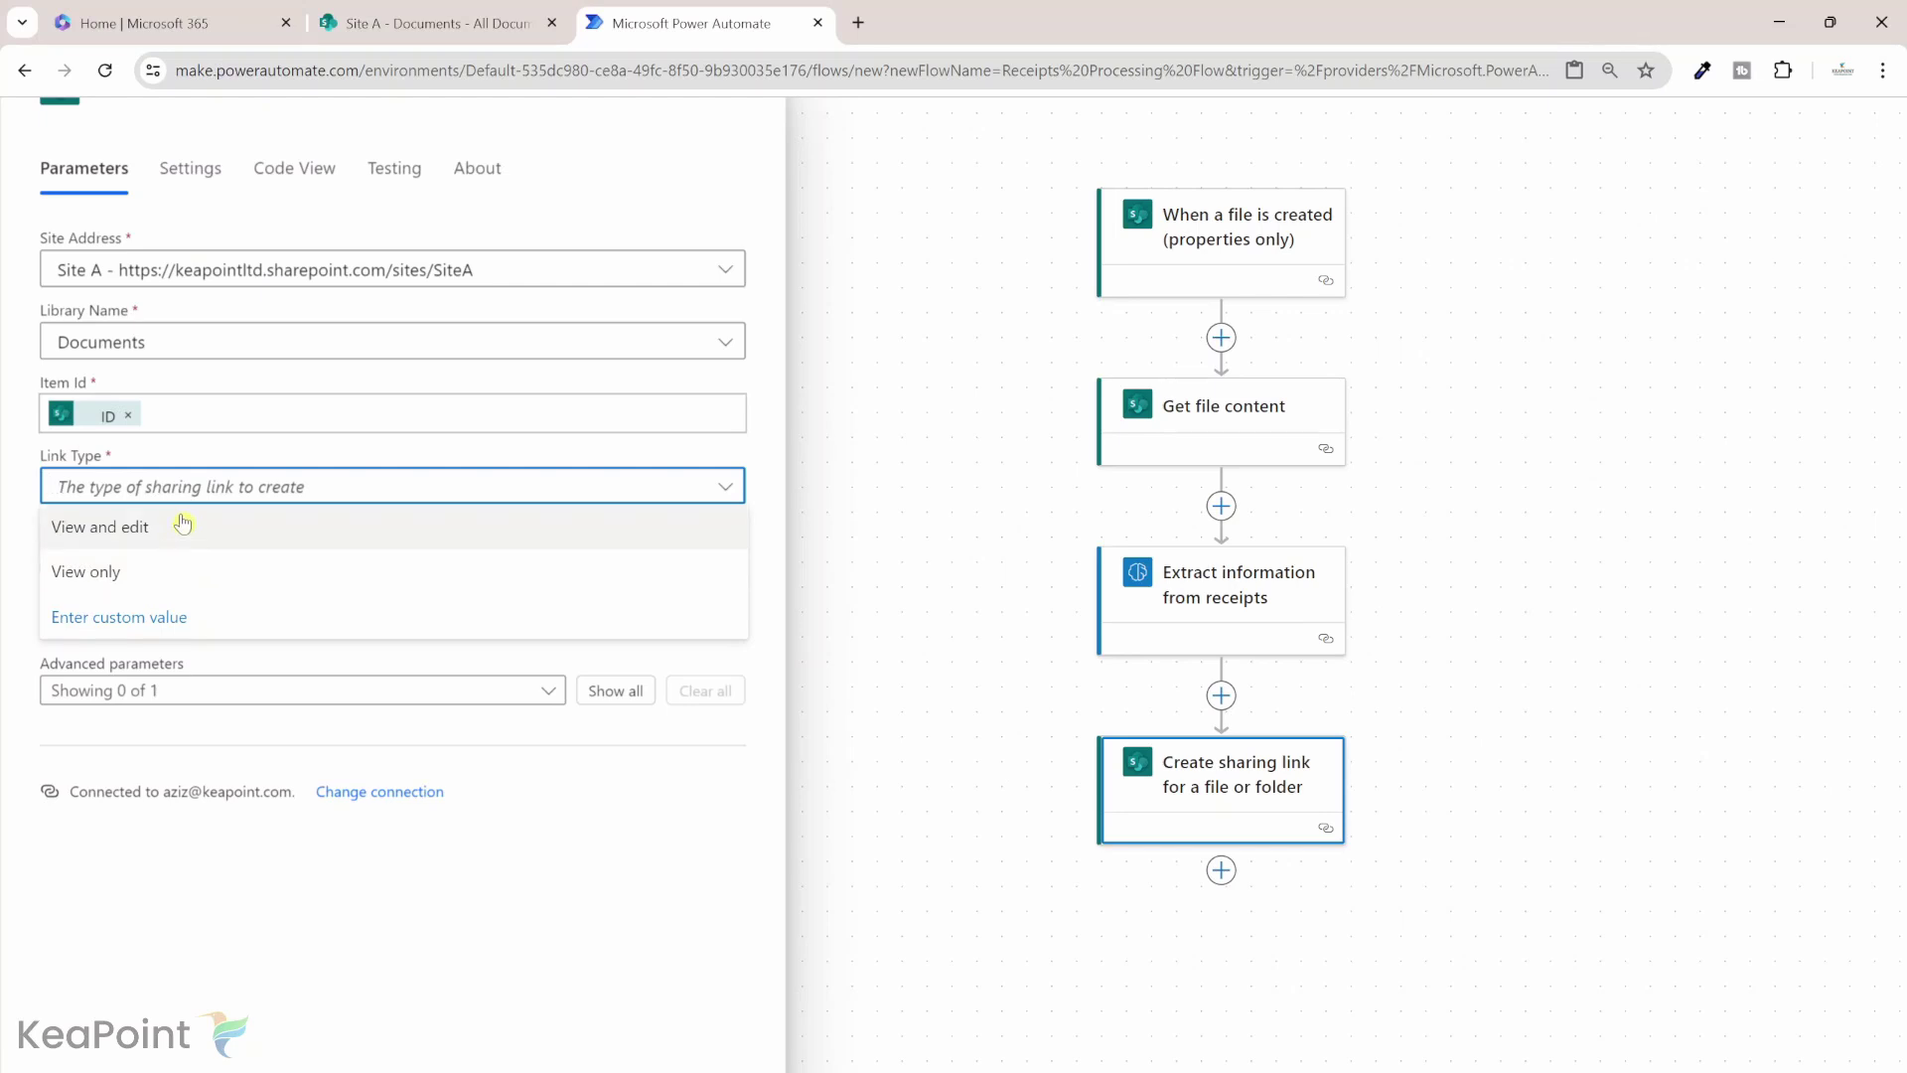
pyautogui.click(142, 578)
pyautogui.click(440, 559)
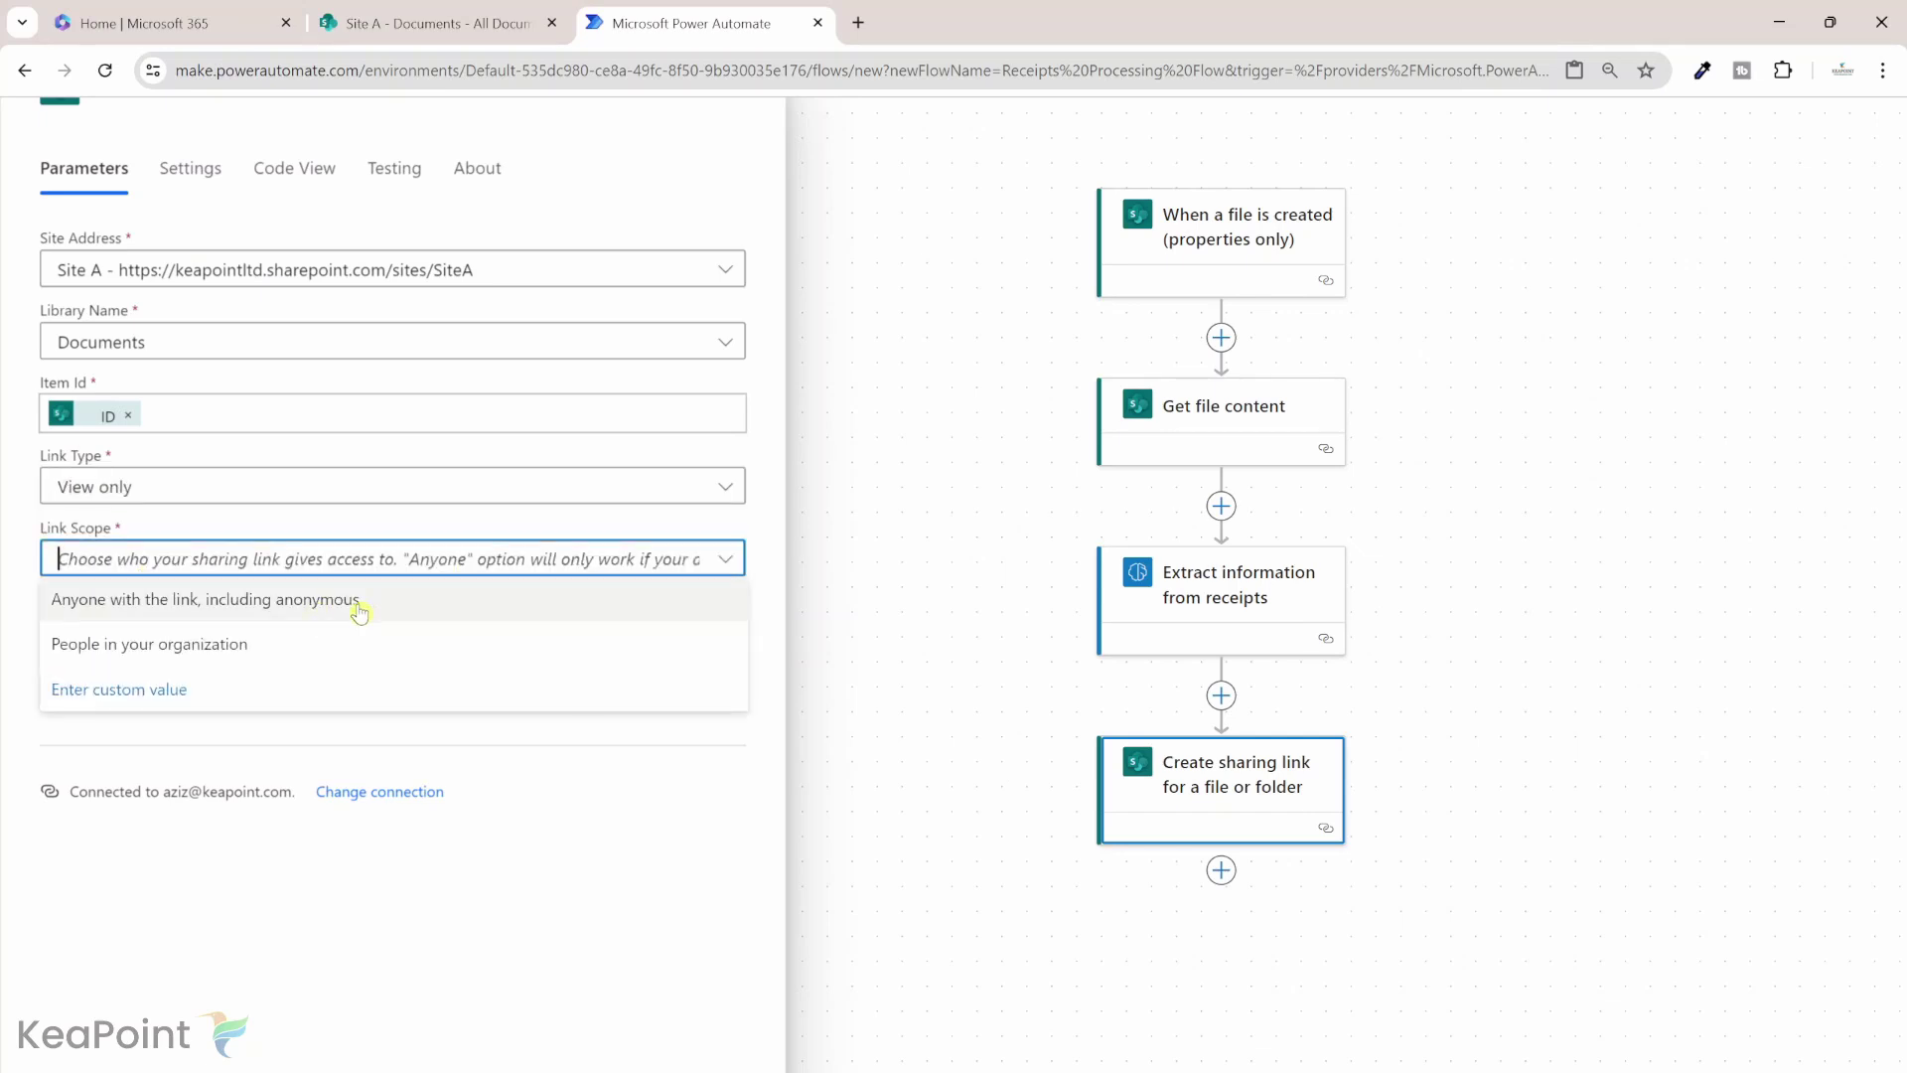
pyautogui.click(213, 650)
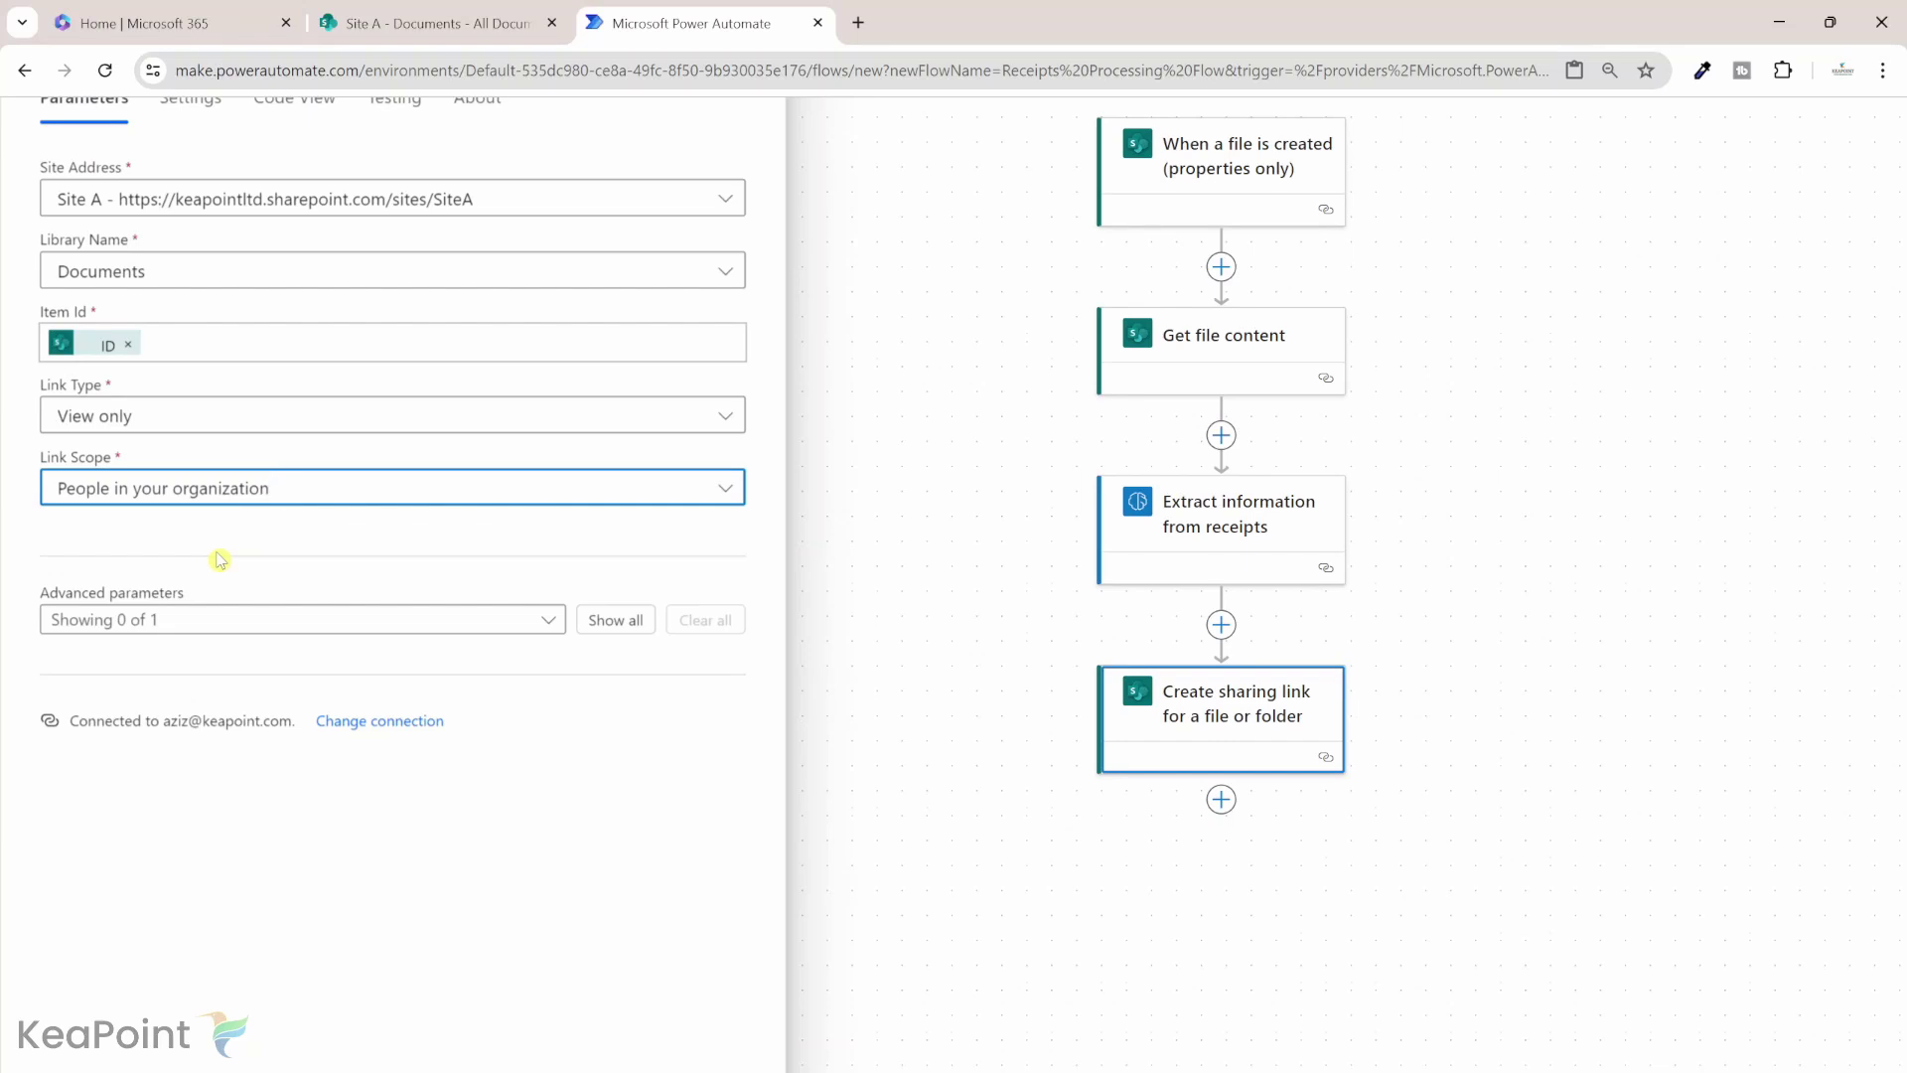
pyautogui.scroll(-2, 220, 559)
pyautogui.scroll(-2, 851, 473)
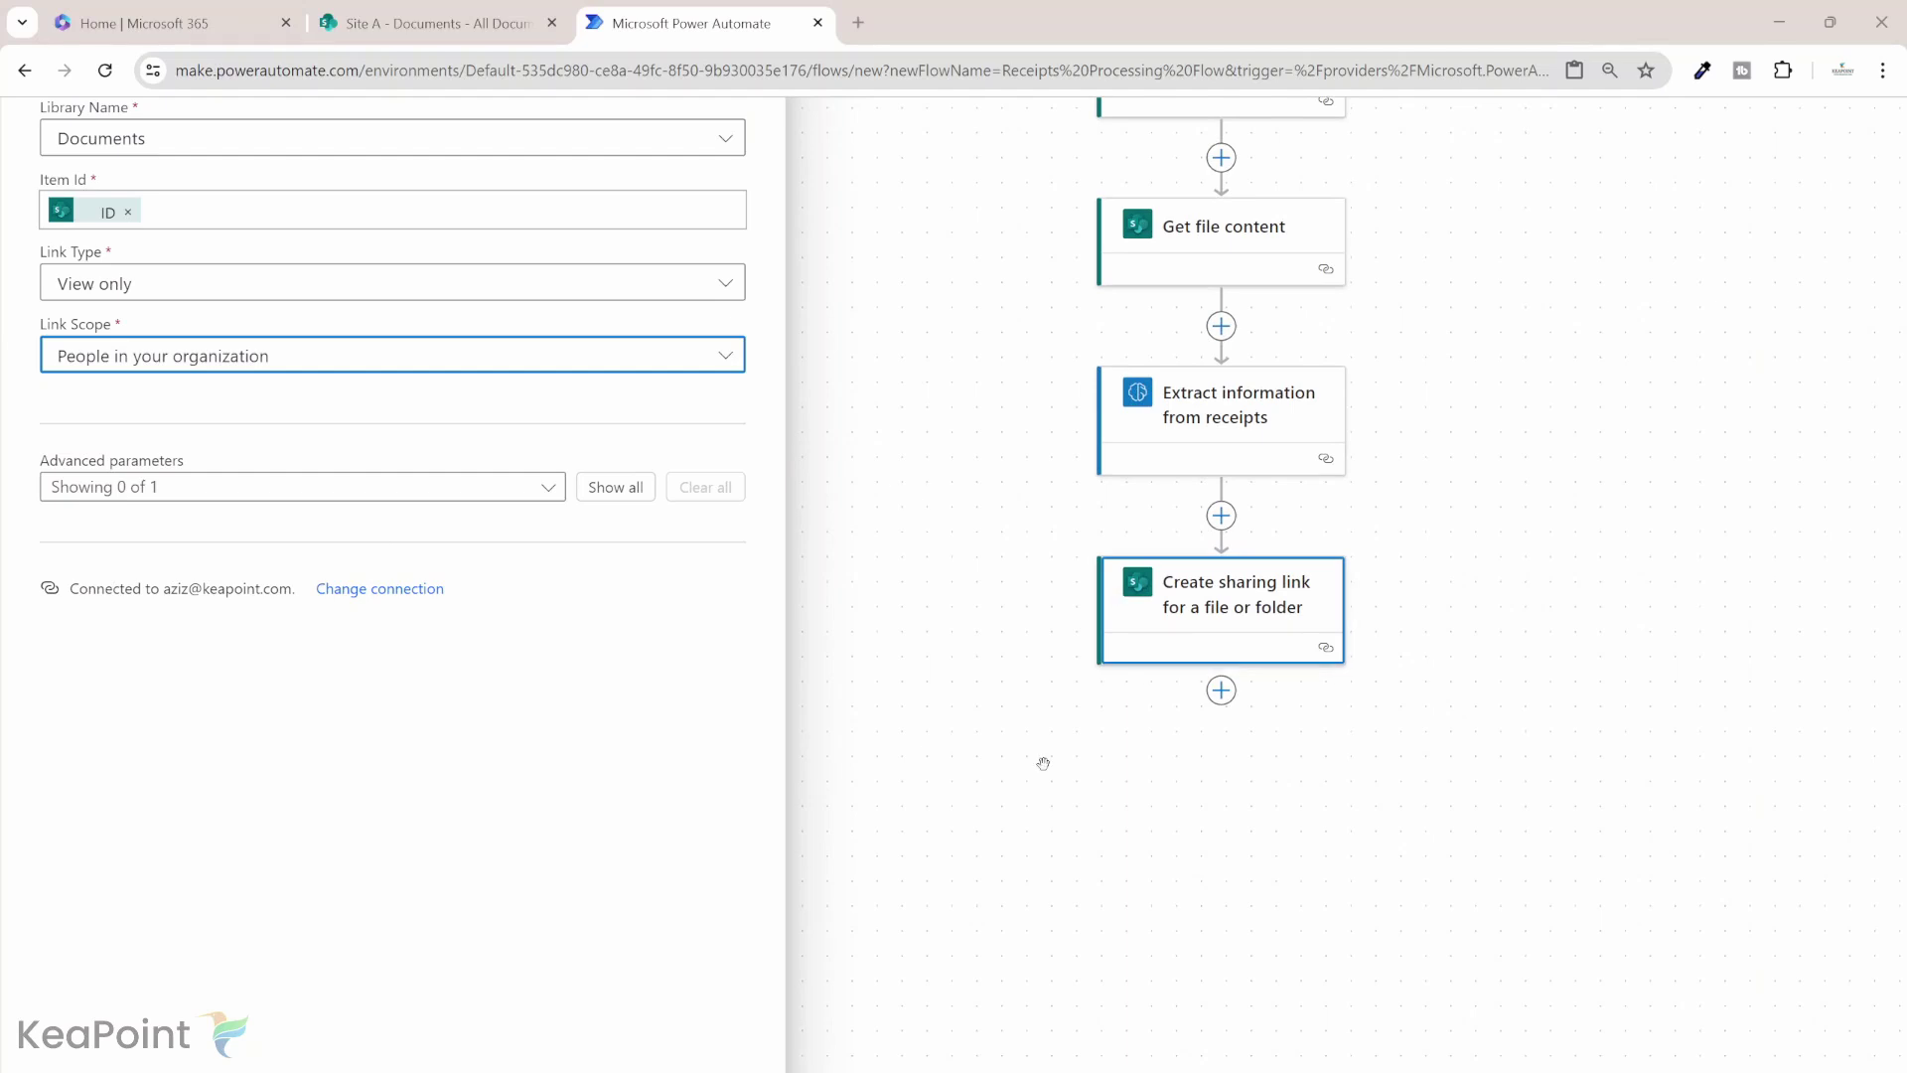
# Check the columns of Site A's Receipts list in SharePoint, and add the SharePoint "Create item" action after the sharing link action in Power Automate.
pyautogui.click(418, 18)
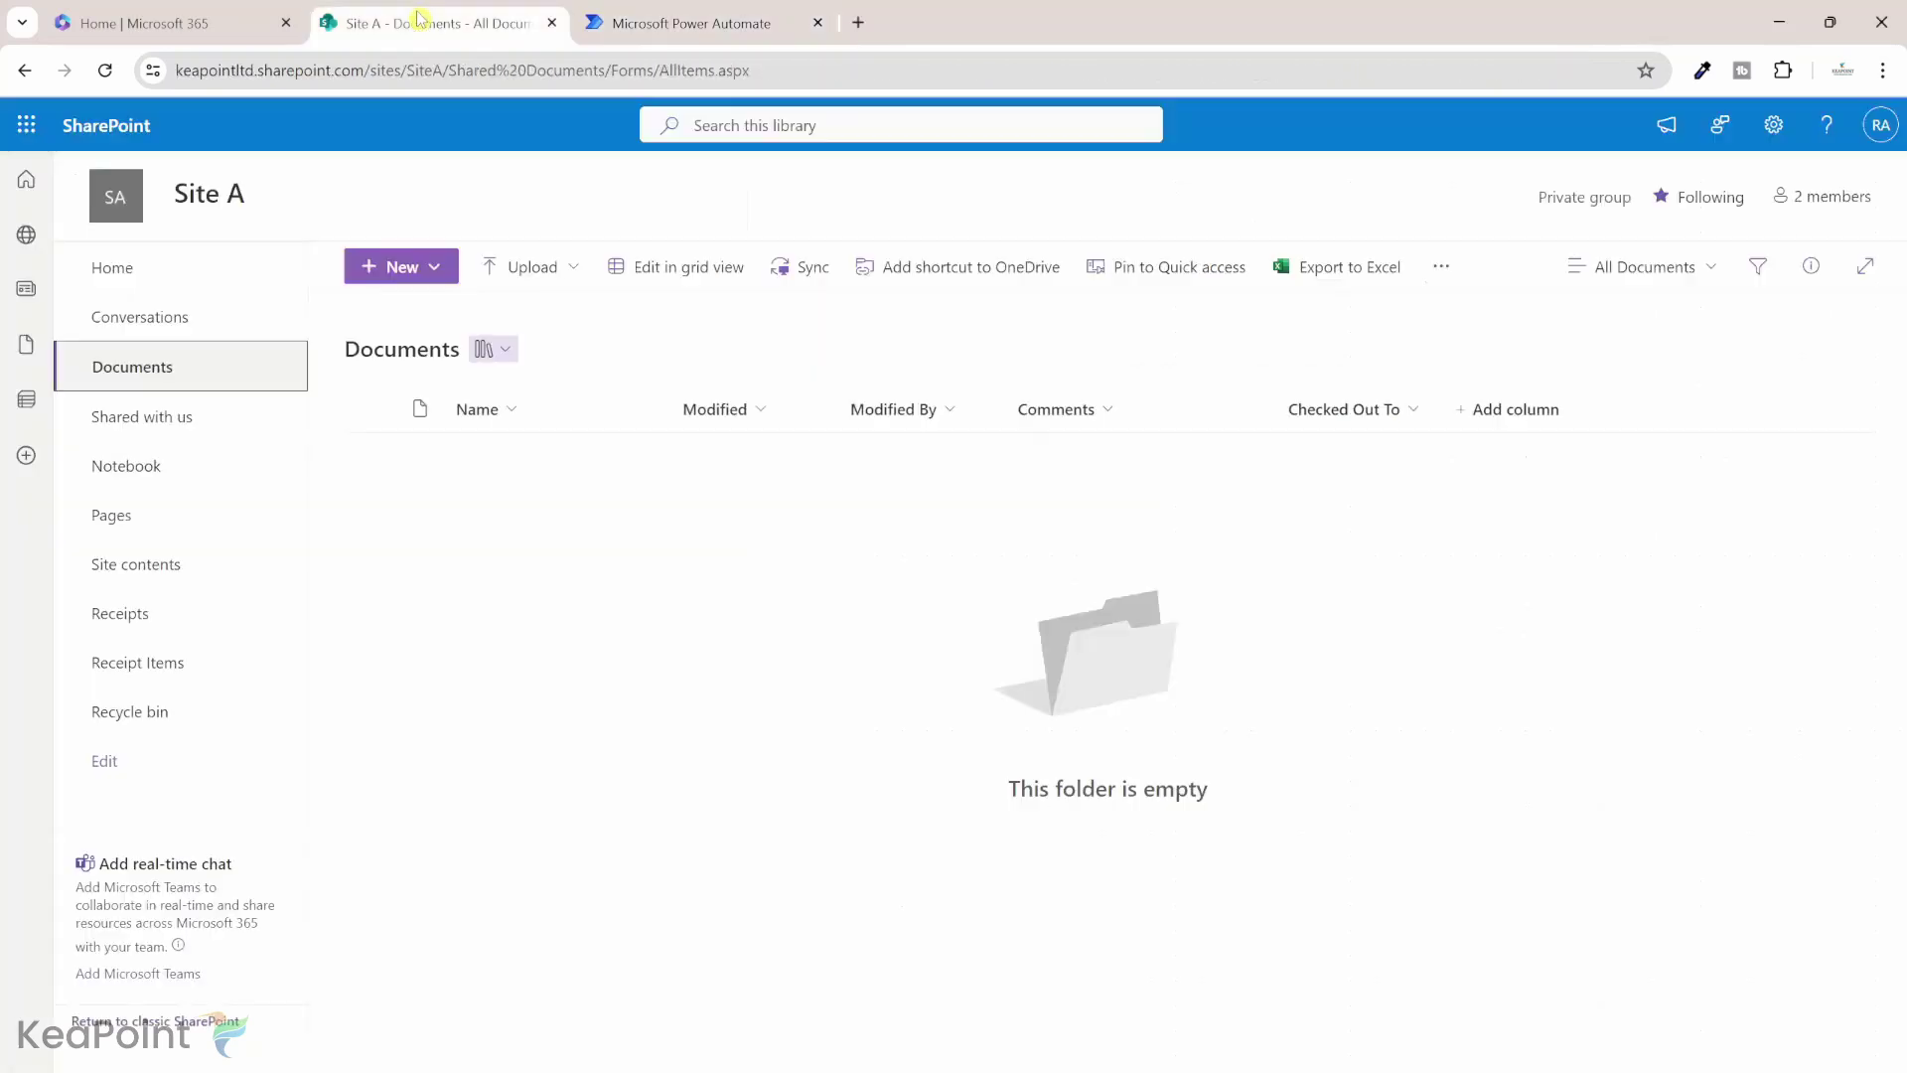
pyautogui.click(157, 618)
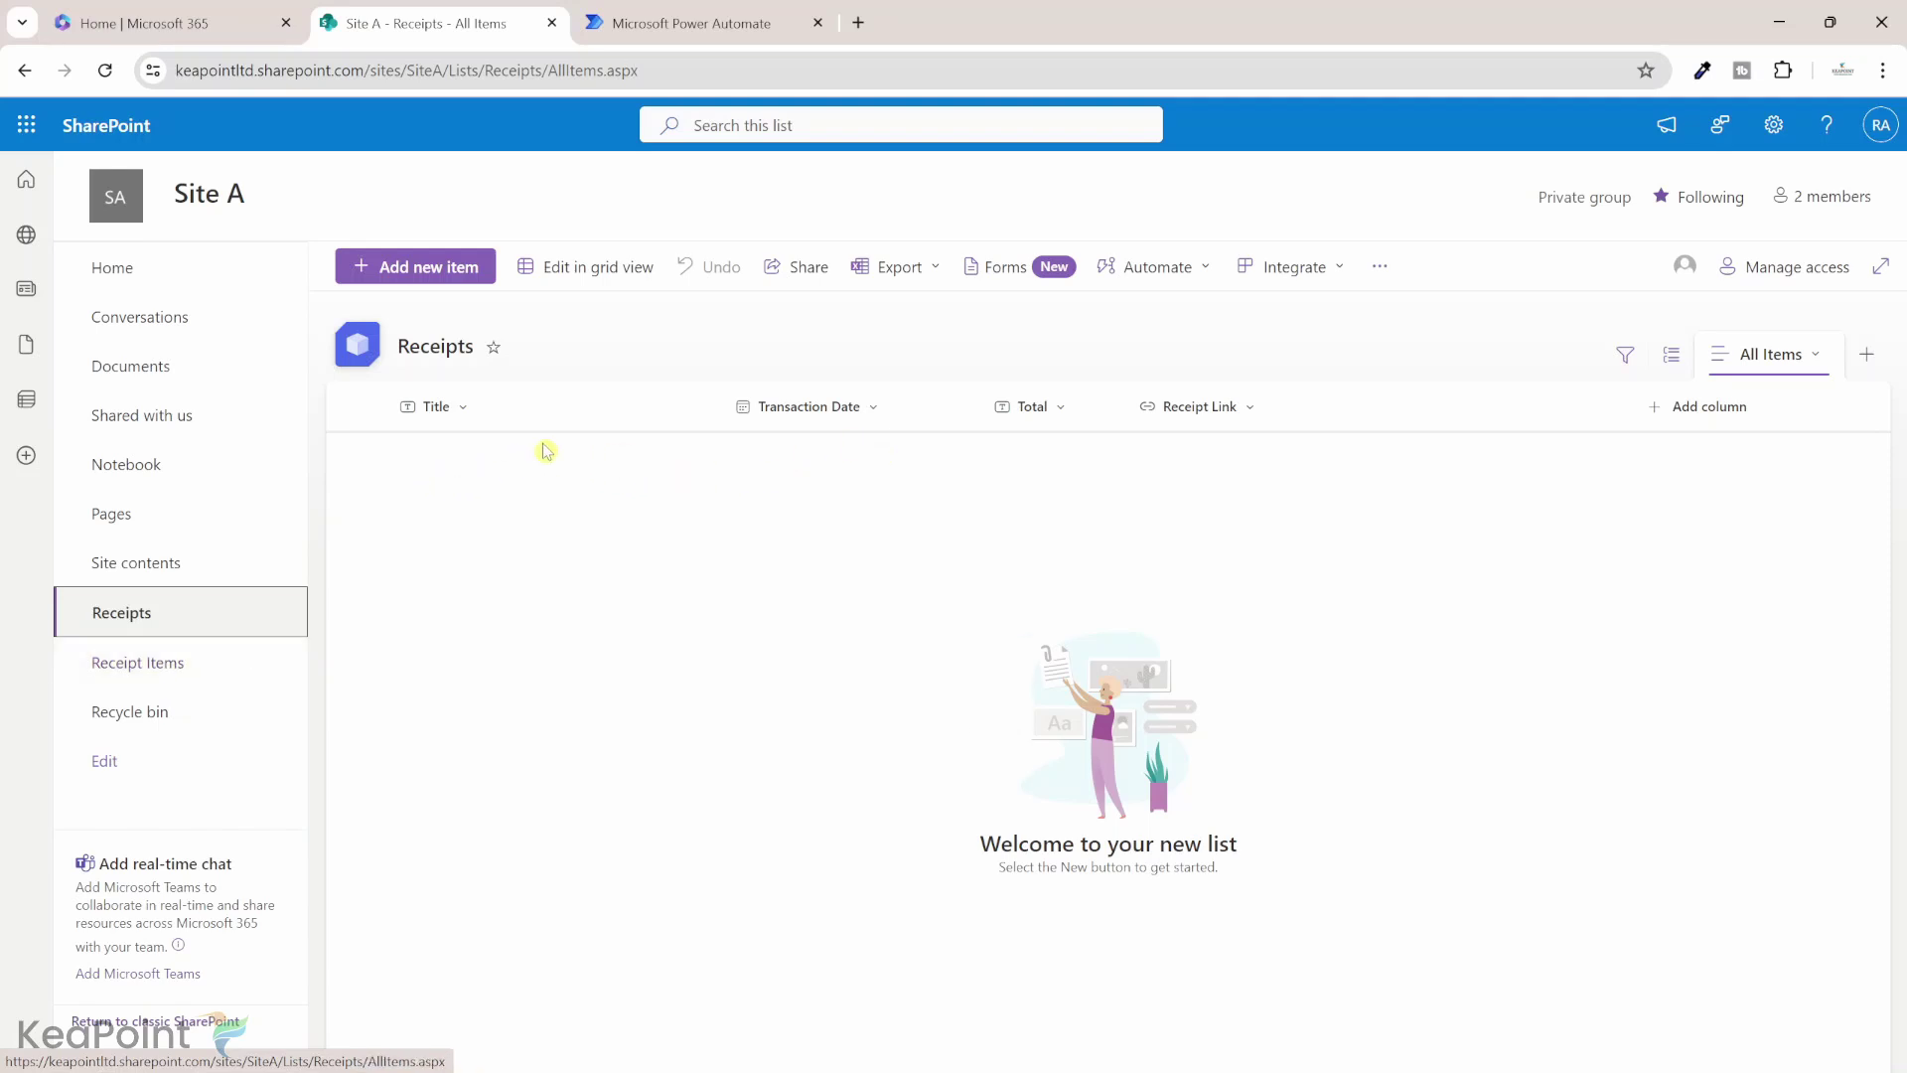
pyautogui.click(689, 10)
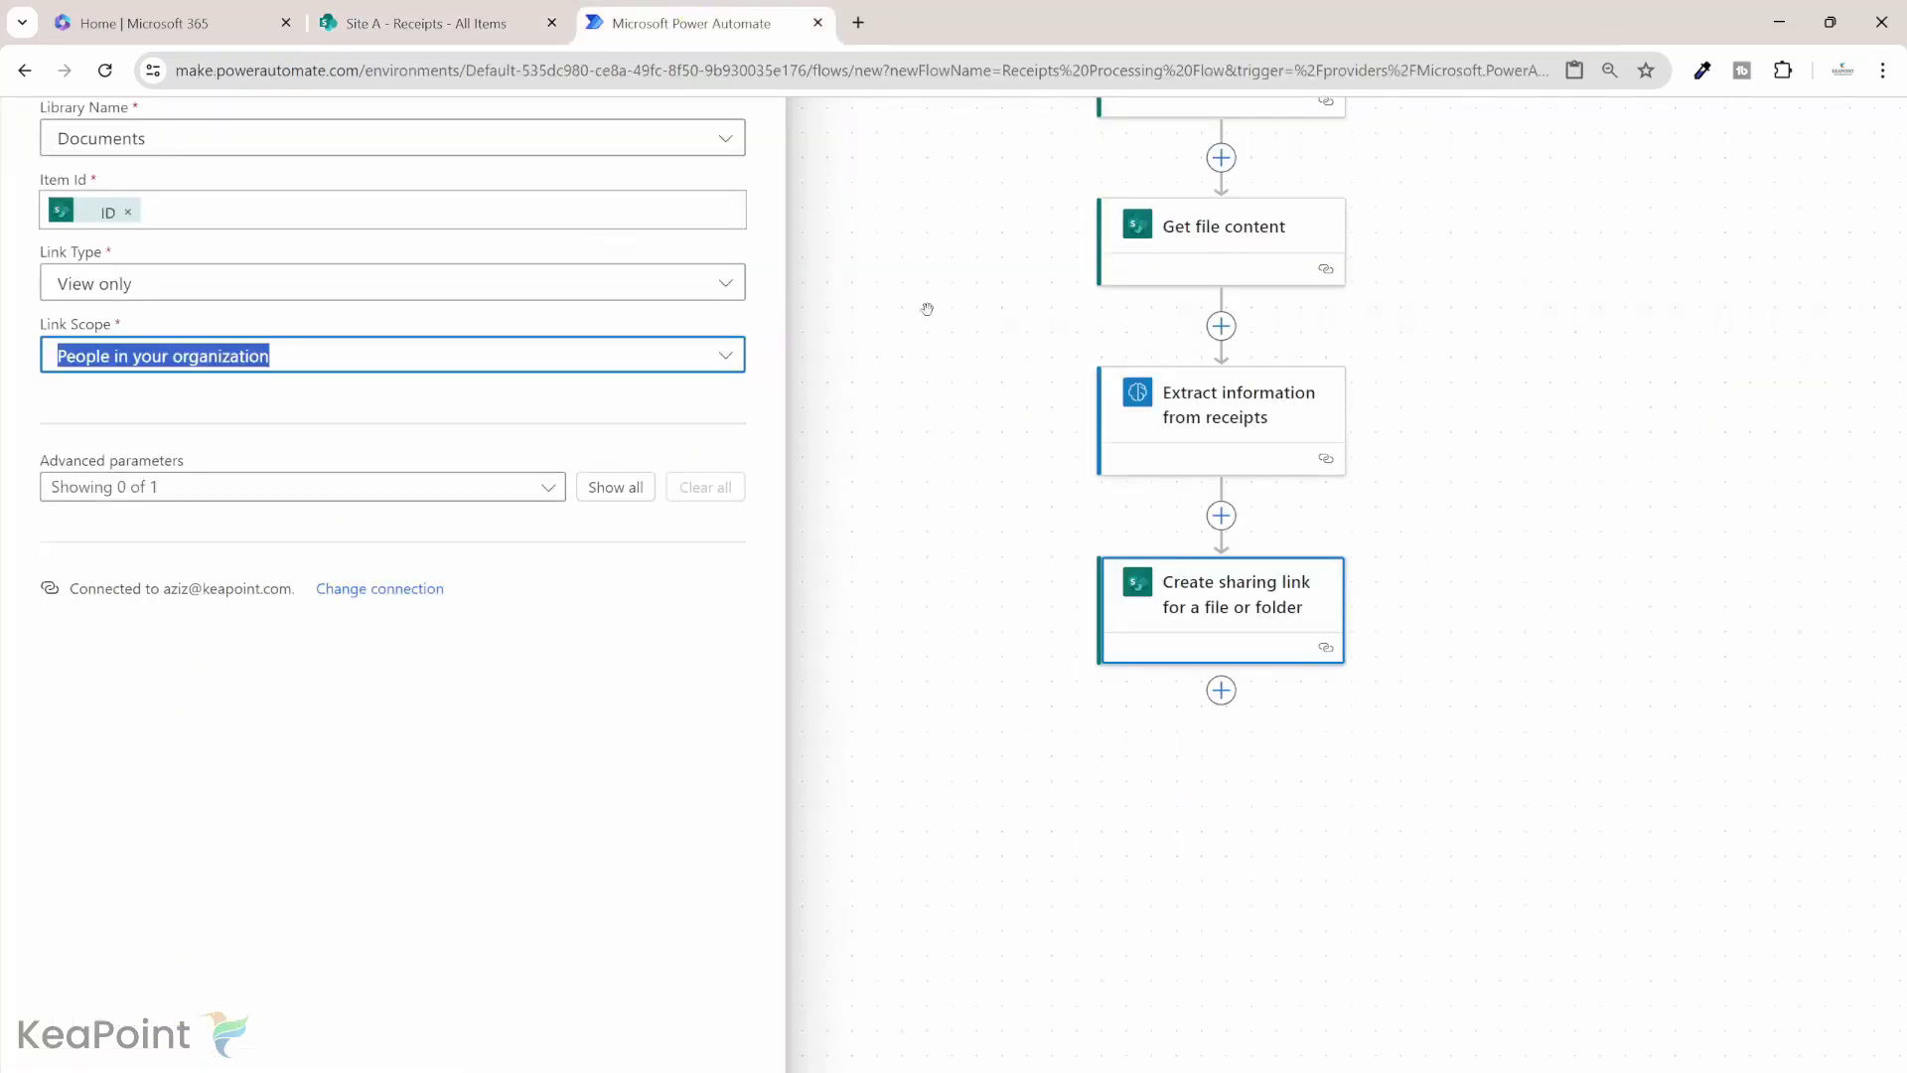
pyautogui.click(1222, 792)
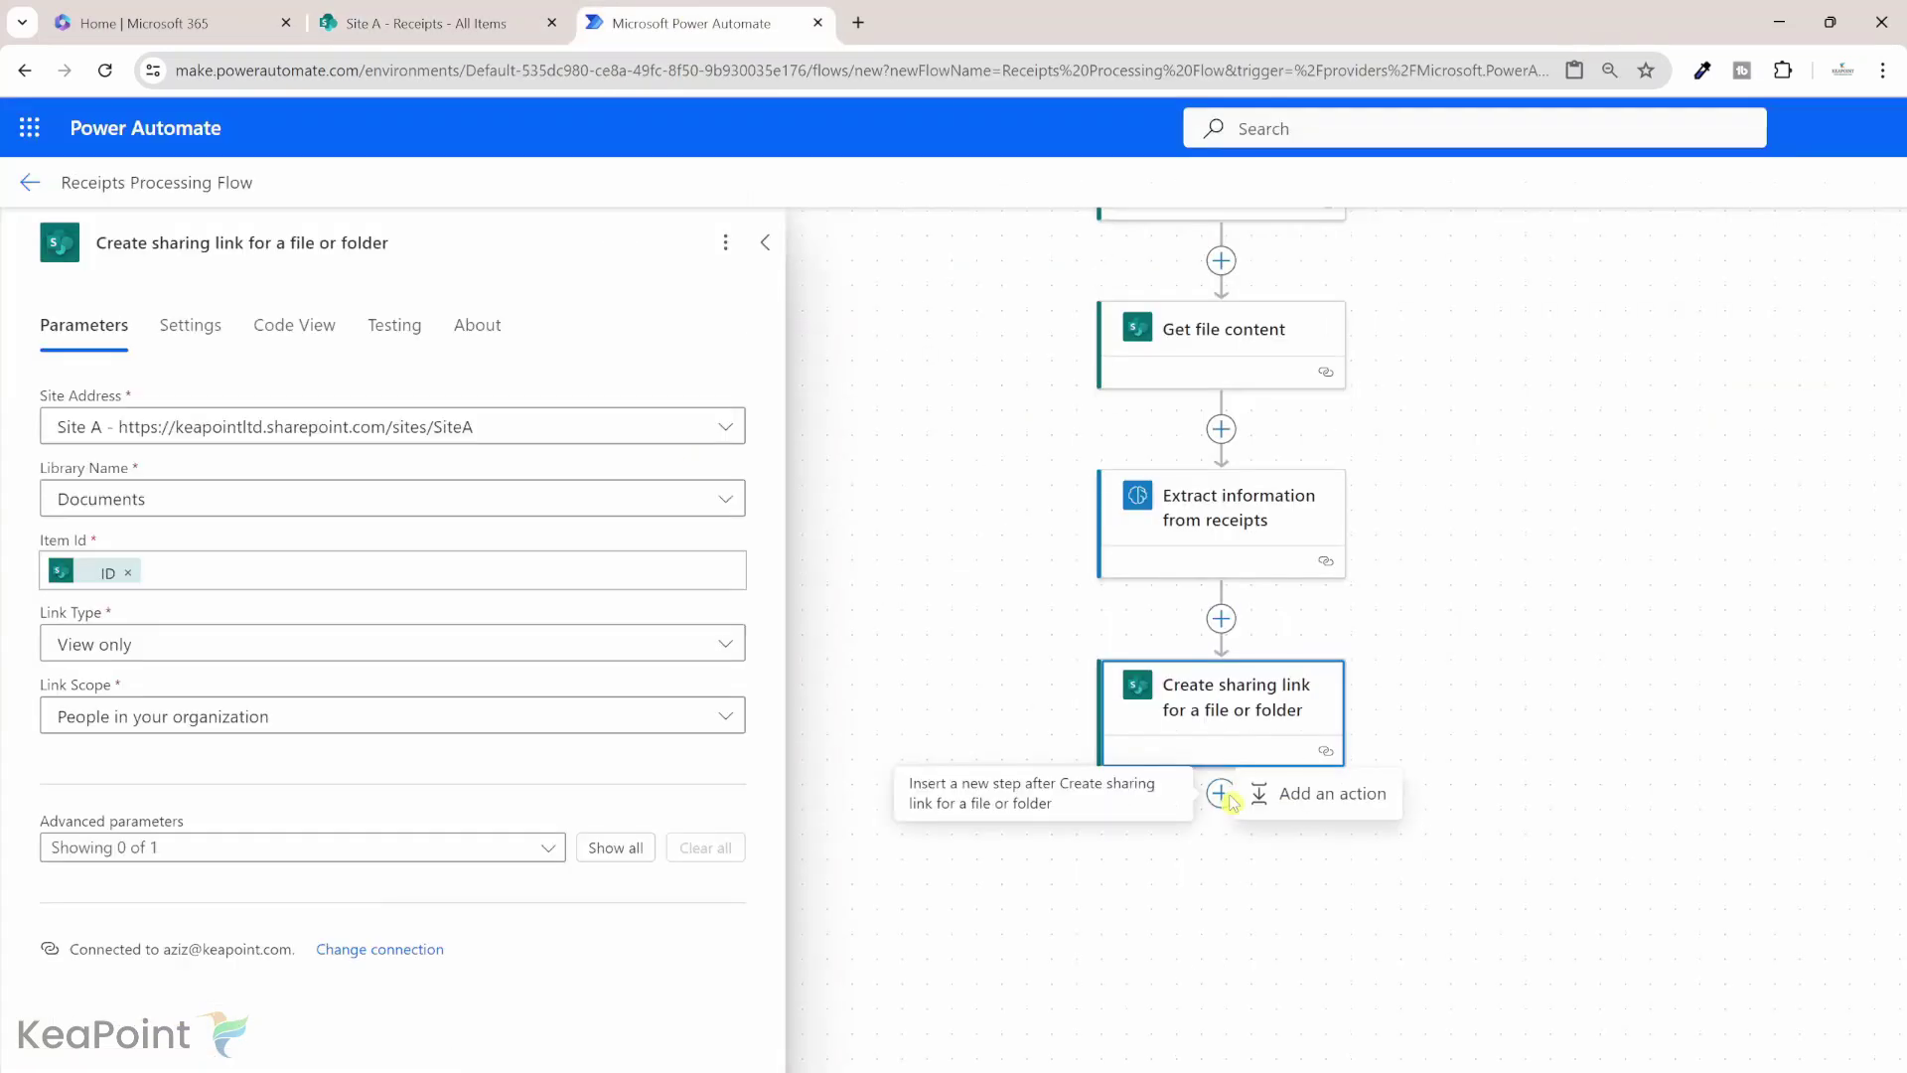
pyautogui.click(1324, 800)
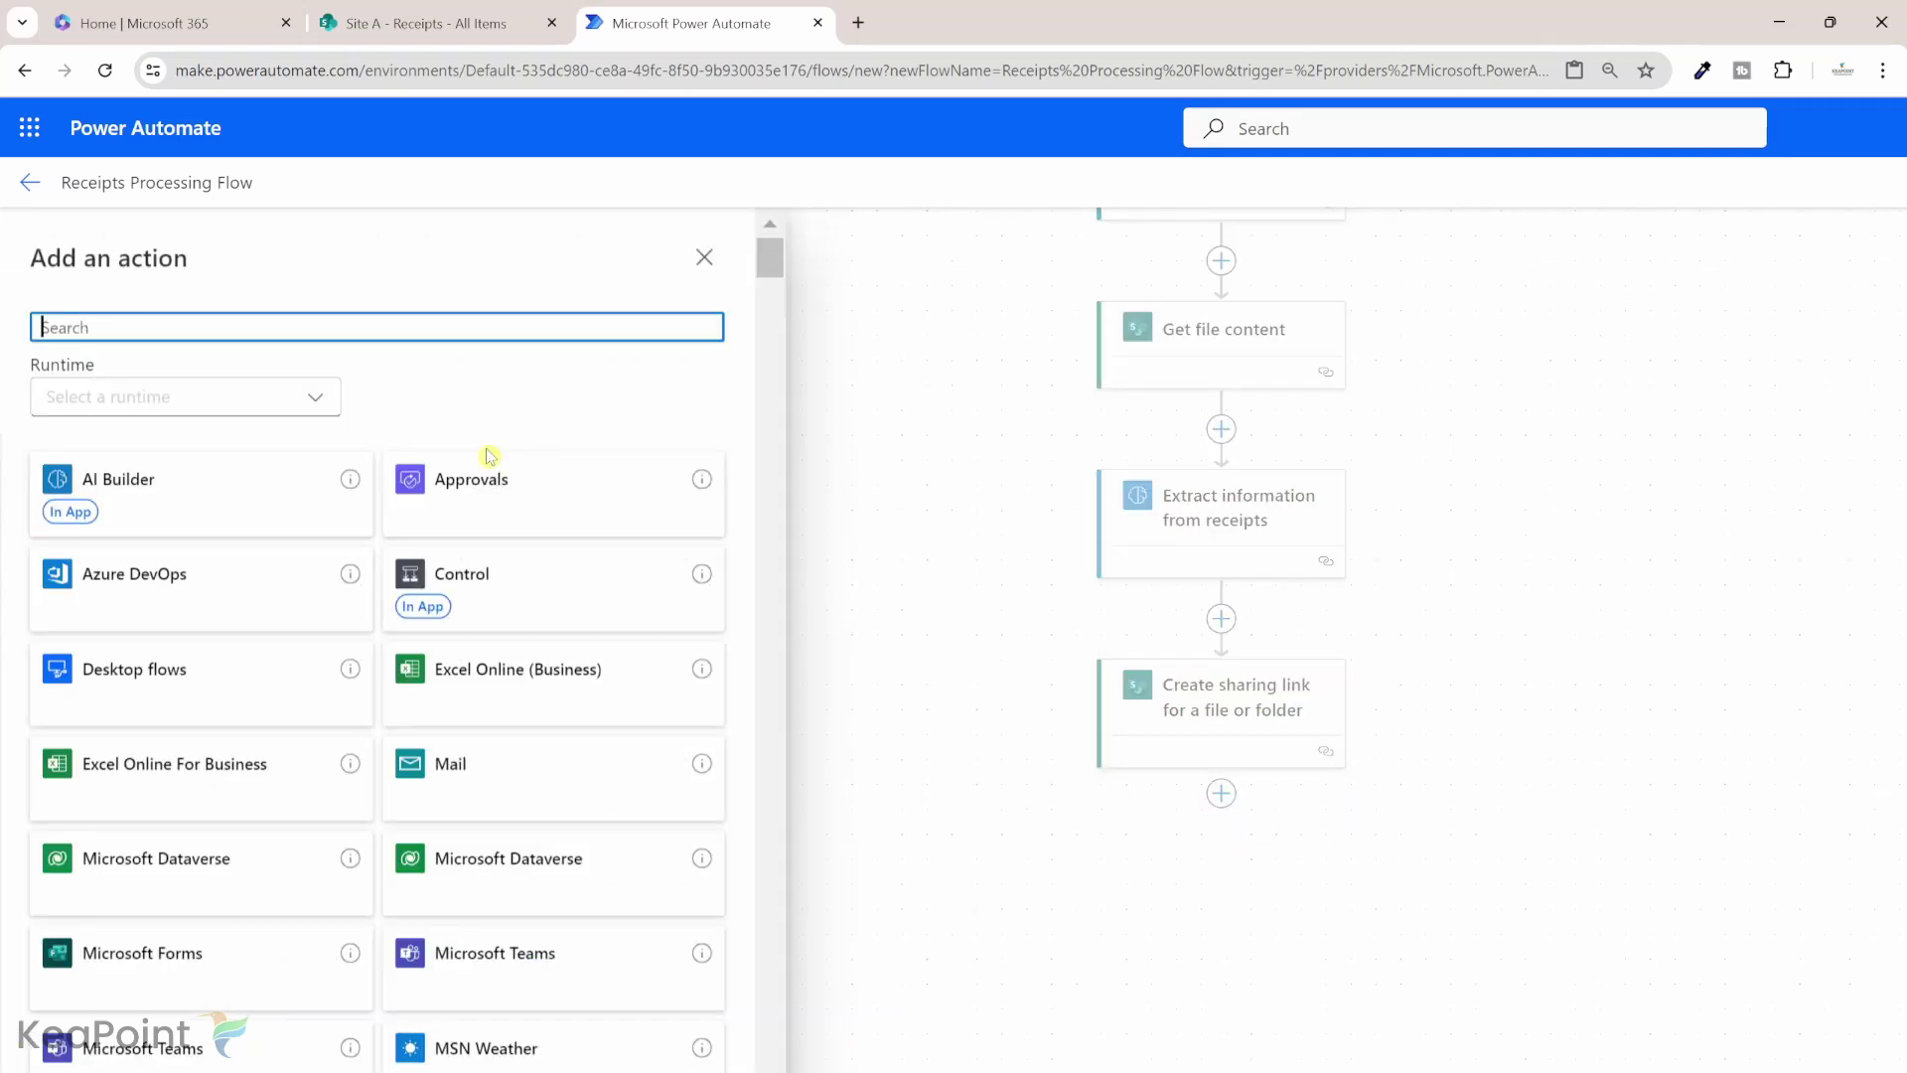
pyautogui.write('create ')
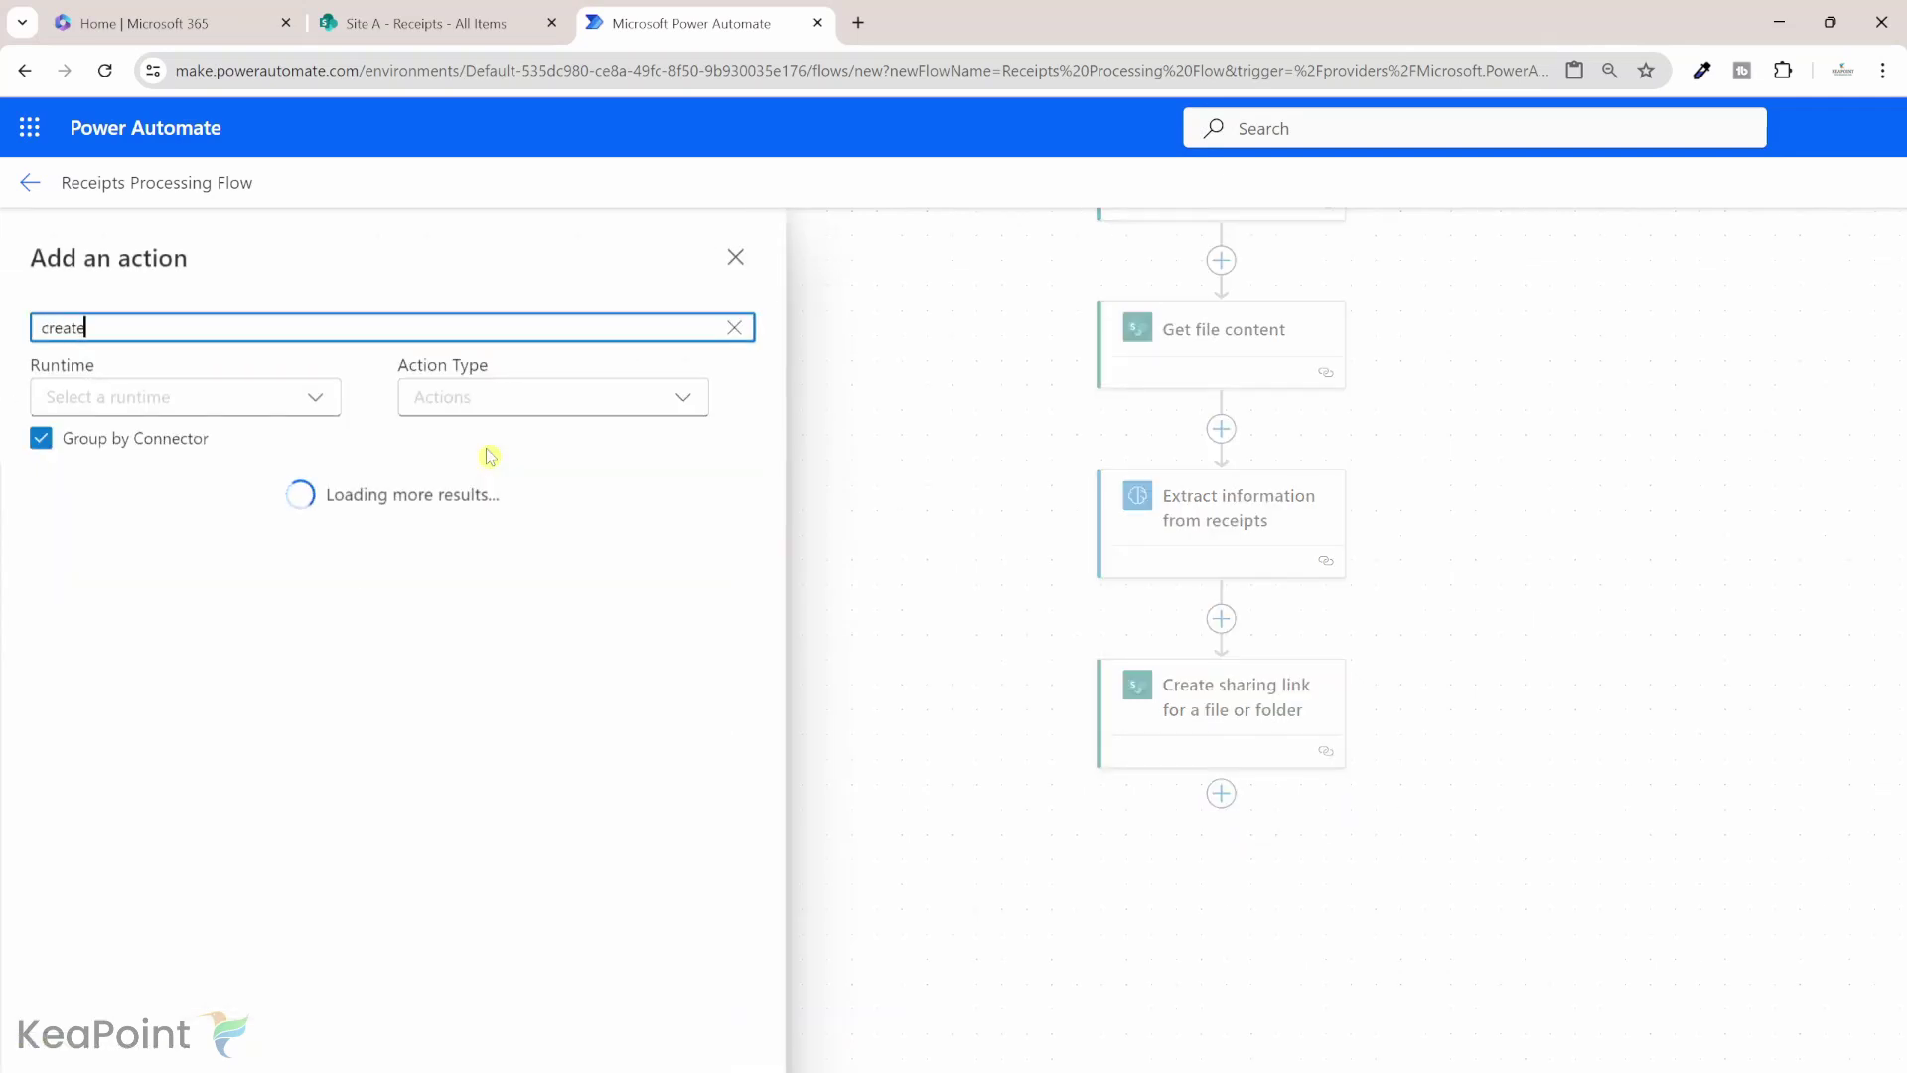
pyautogui.write('it')
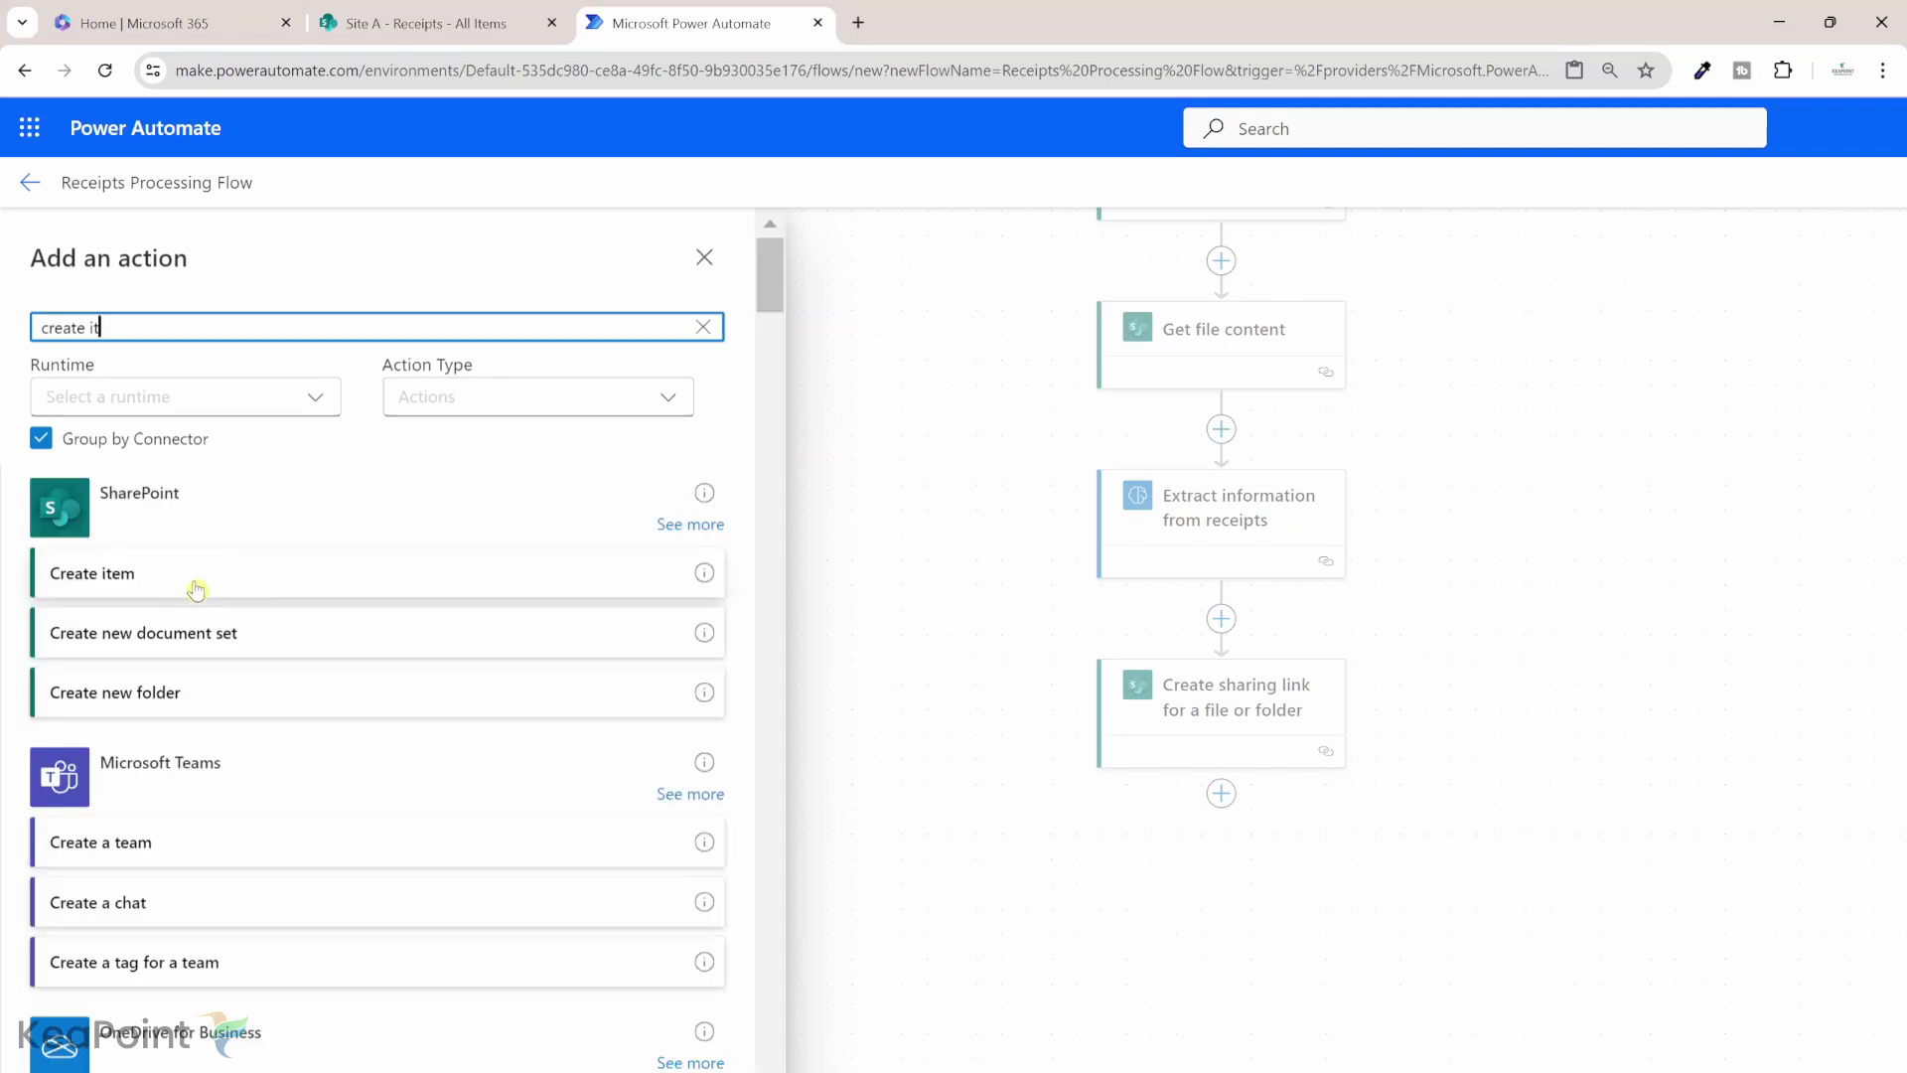
pyautogui.click(196, 590)
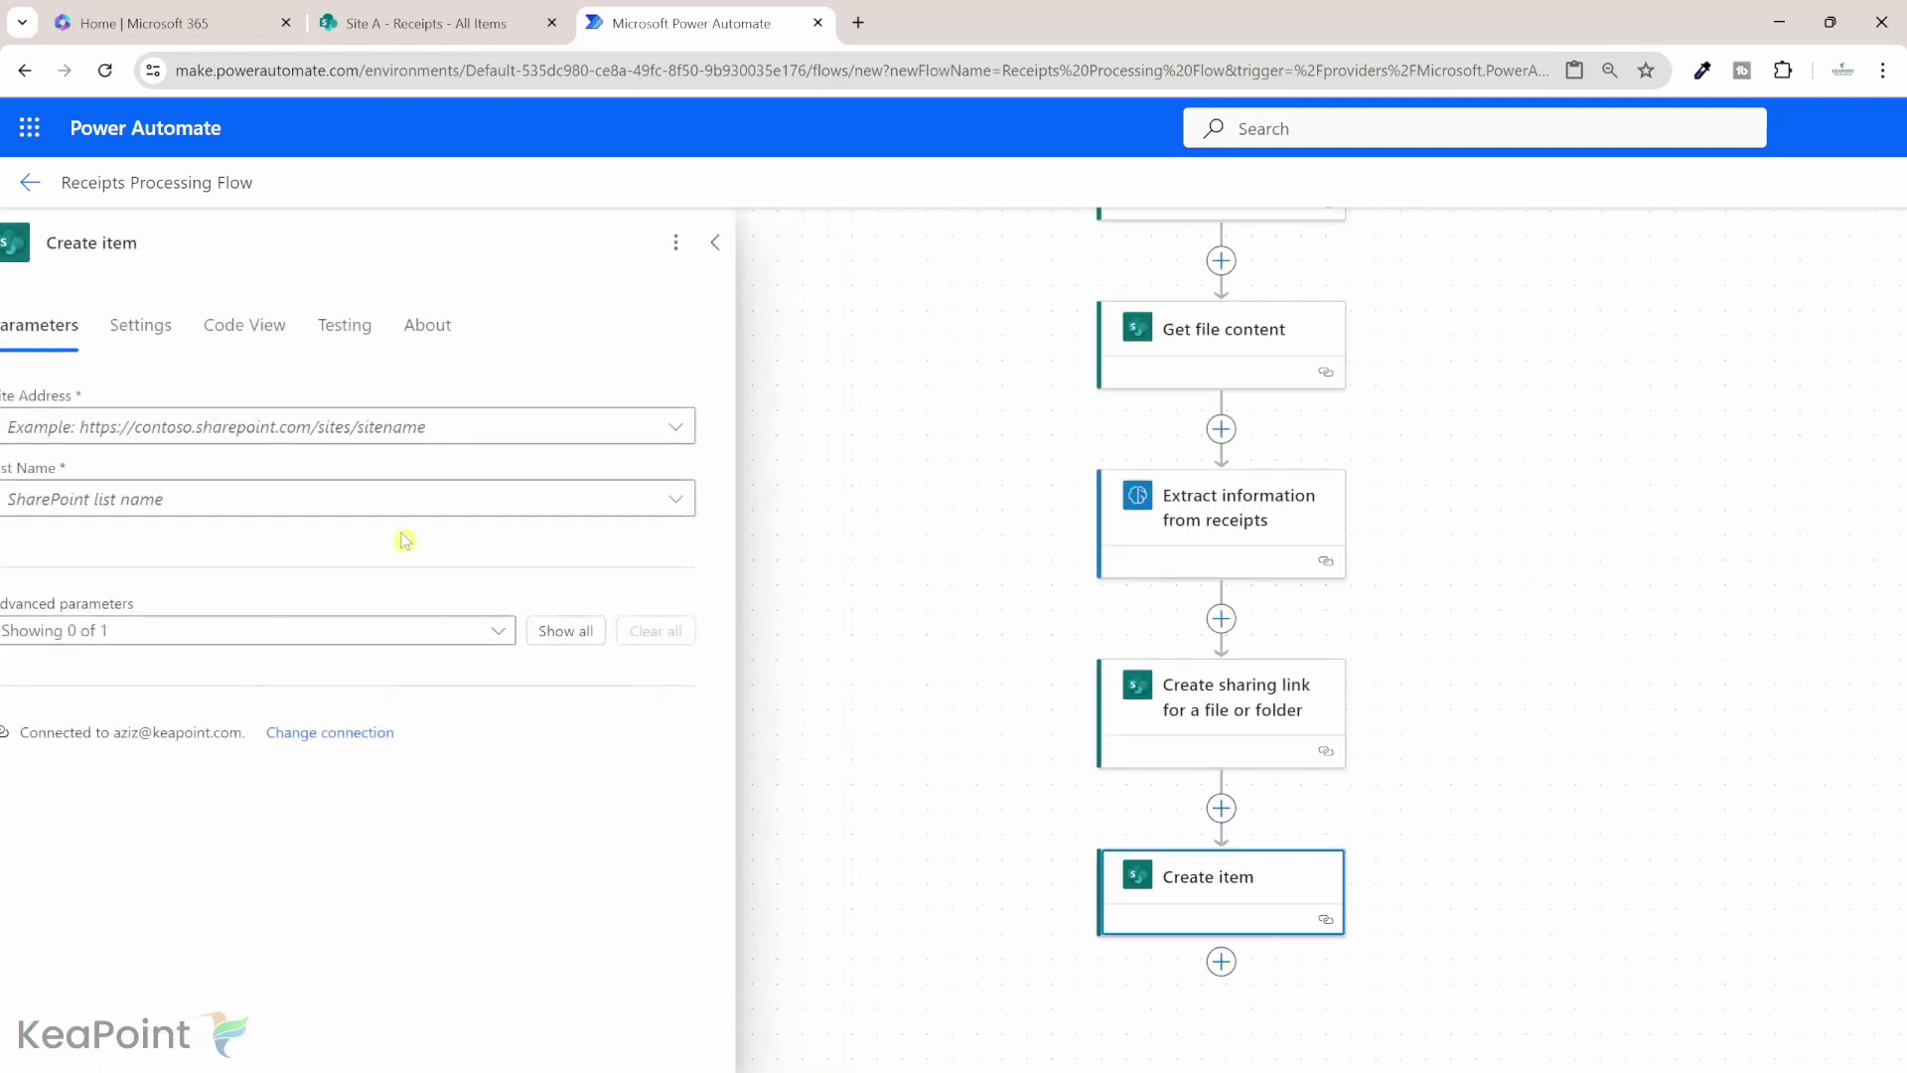
# Point the Create item action at Site A's Receipts list and show all its advanced parameters.
pyautogui.click(492, 429)
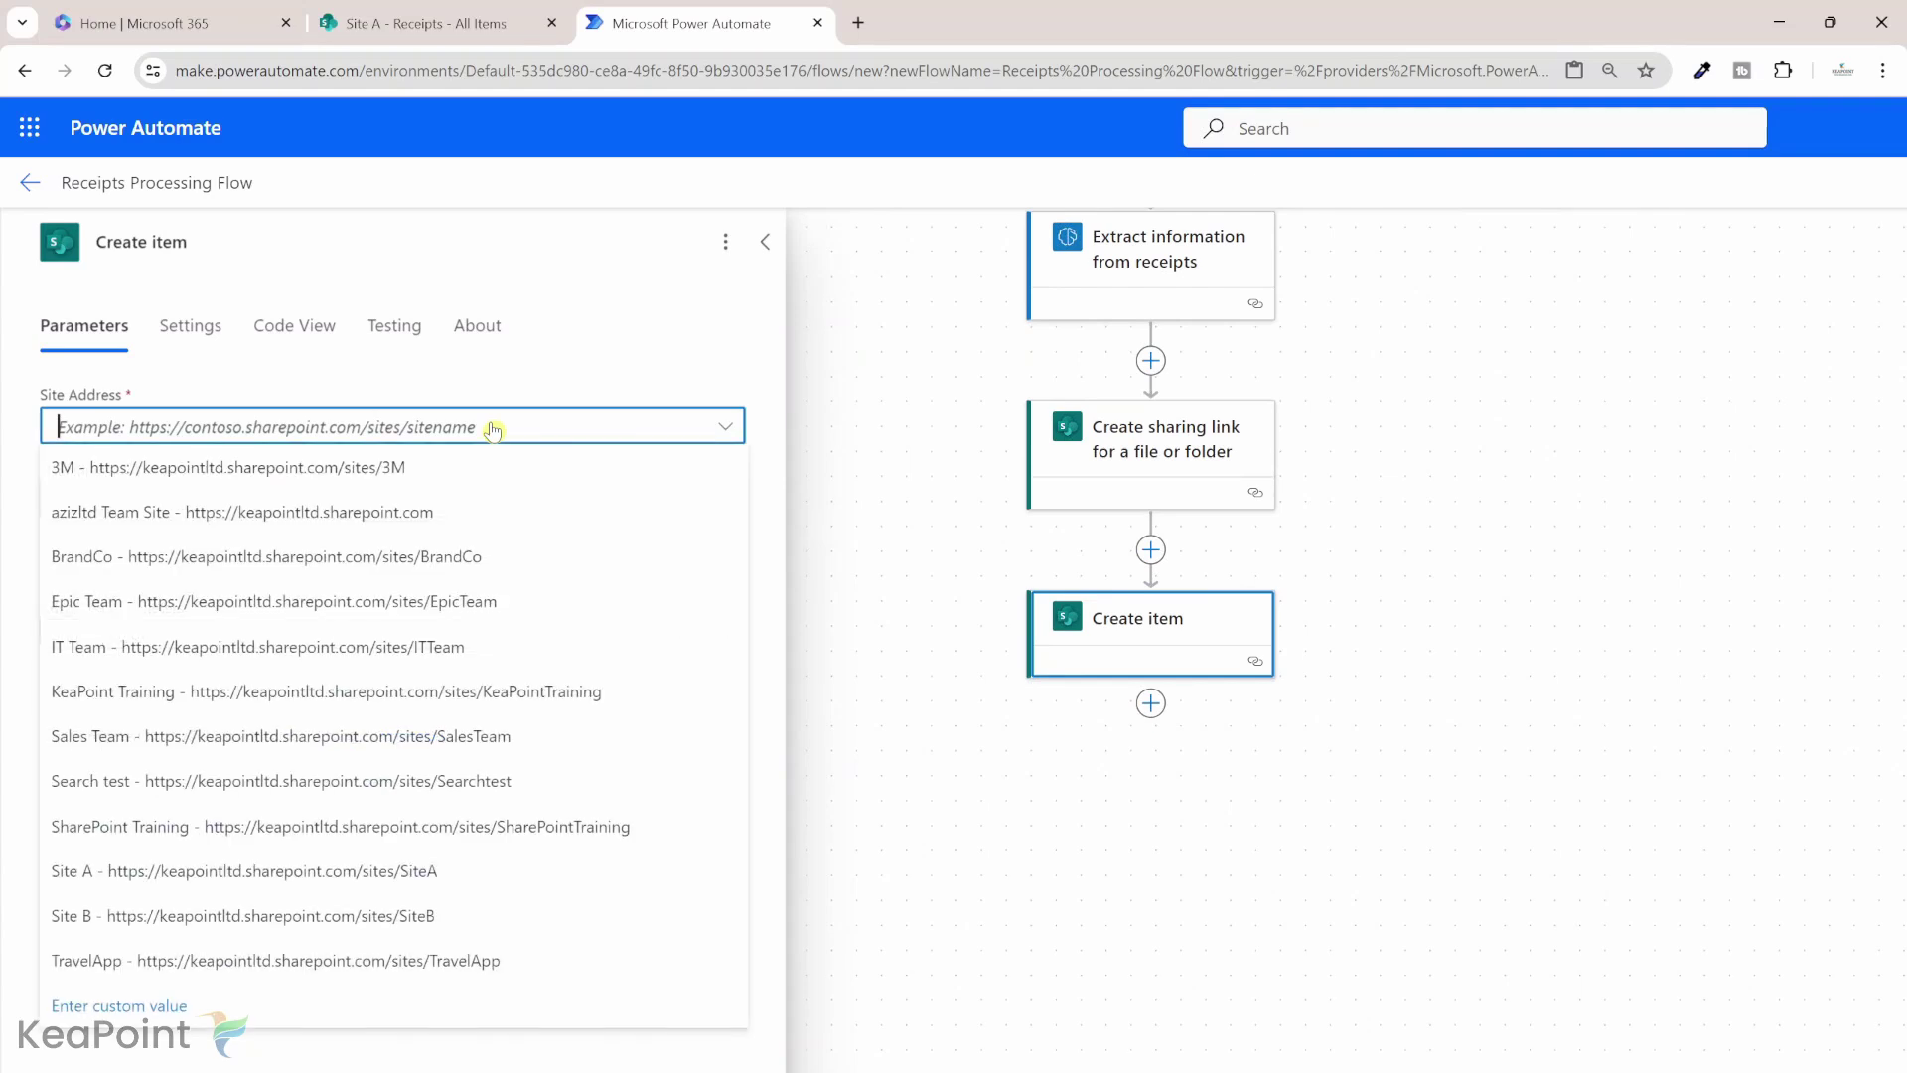
pyautogui.click(447, 873)
pyautogui.click(609, 507)
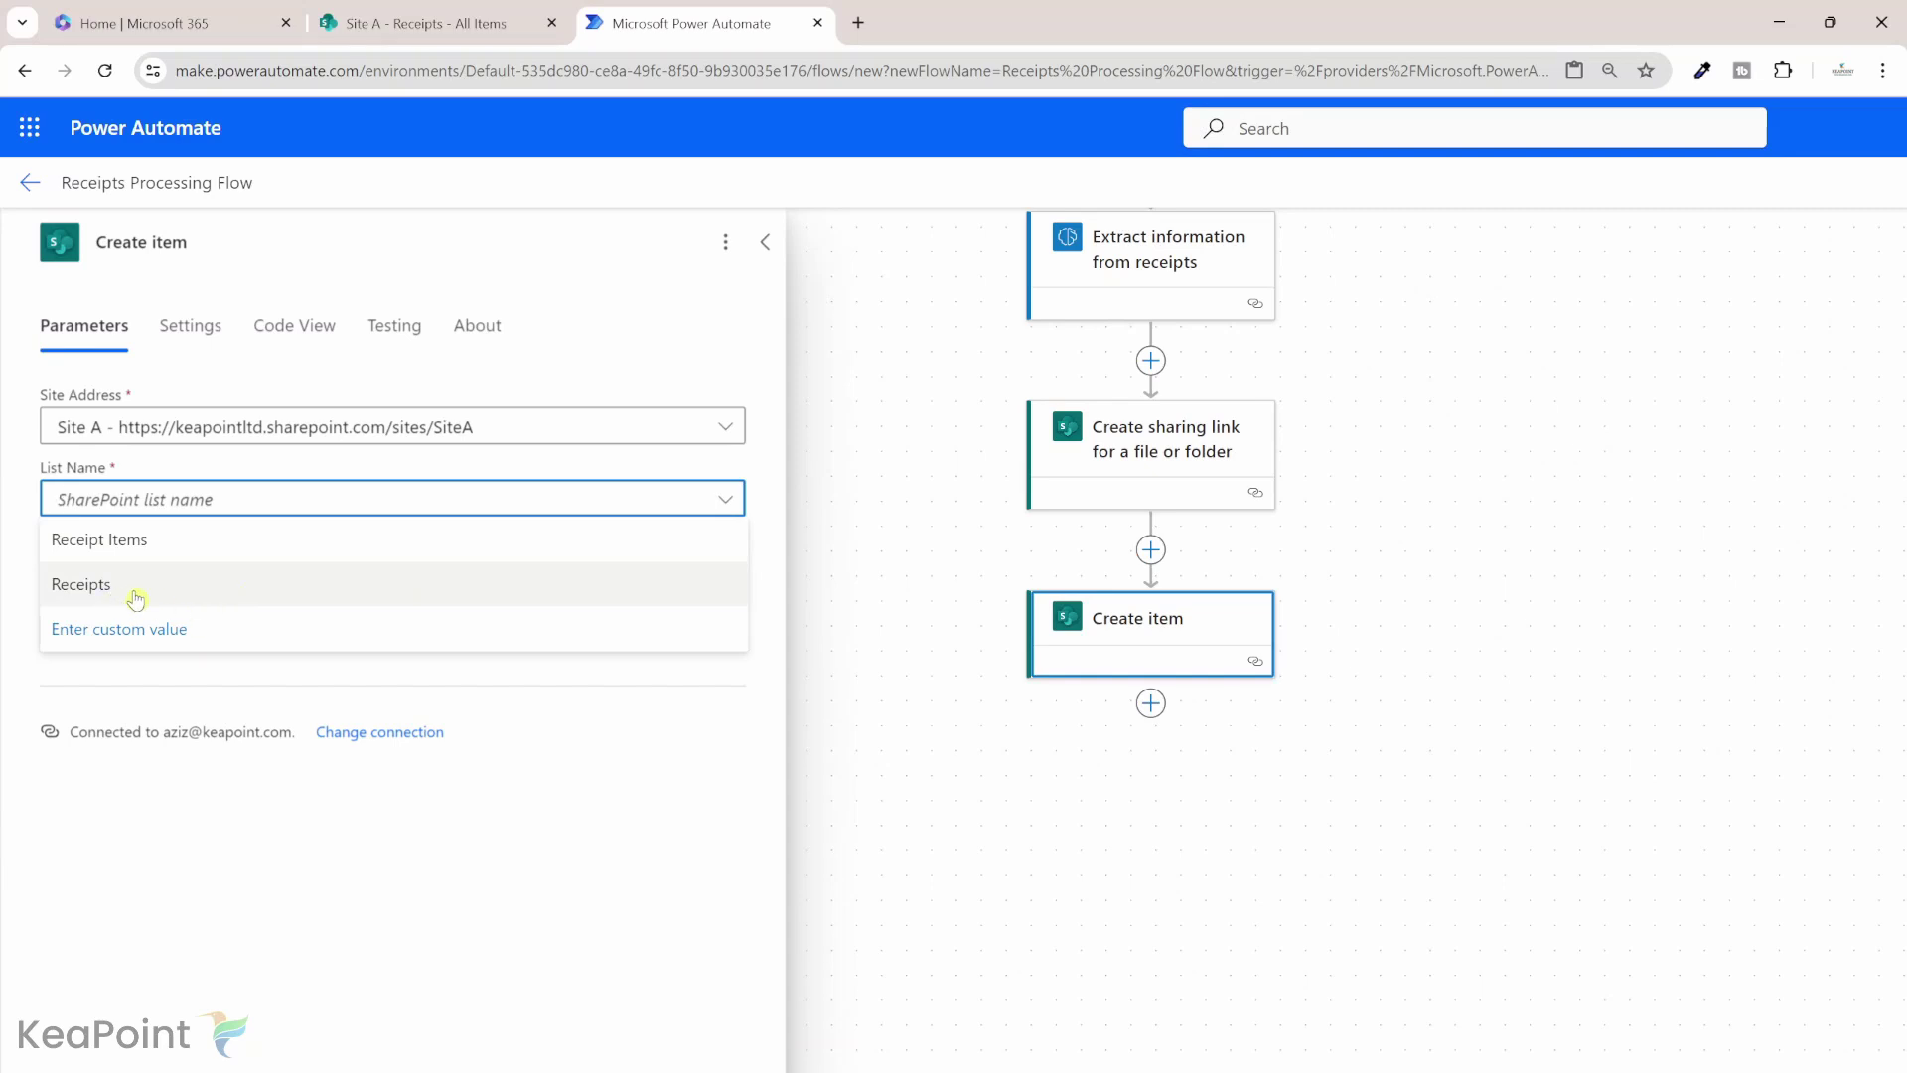
pyautogui.click(136, 594)
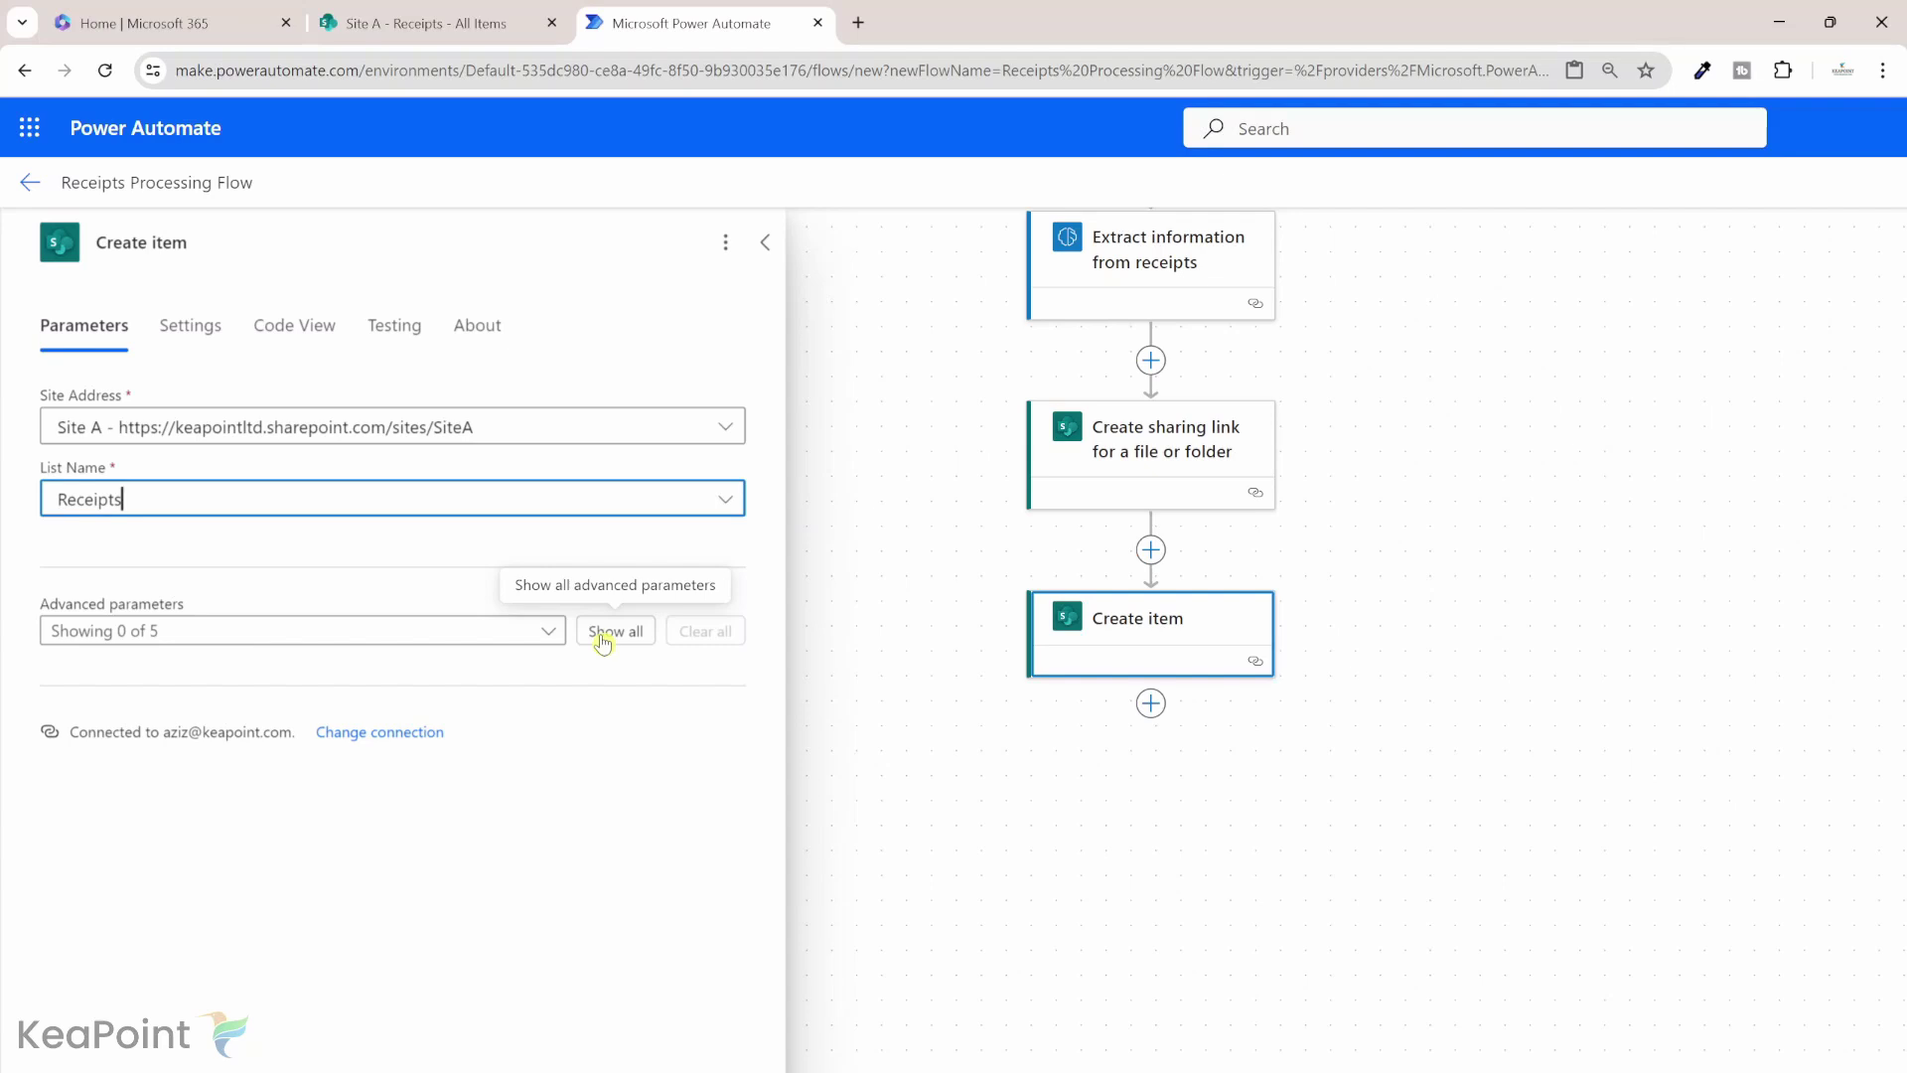
pyautogui.click(603, 642)
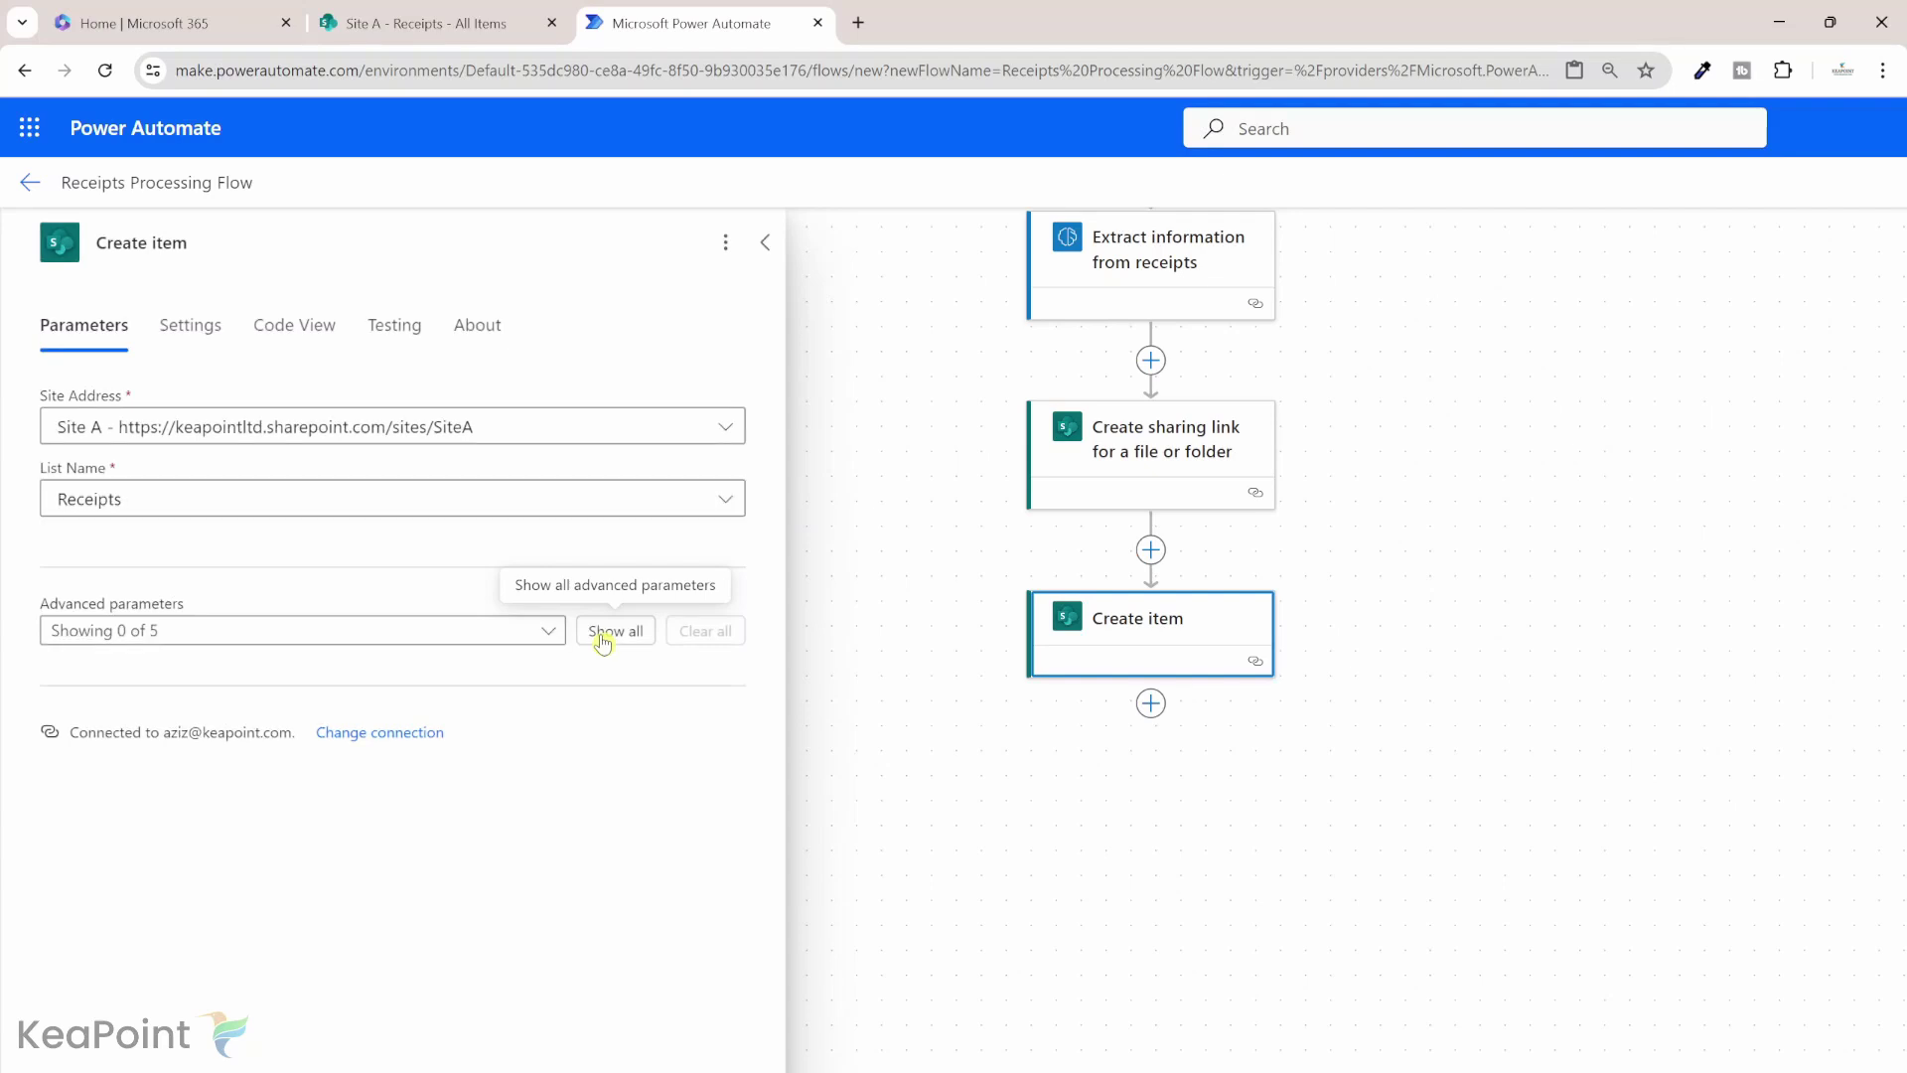
# Set the new item's Title to the Merchant name output of Extract information from receipts.
pyautogui.click(412, 501)
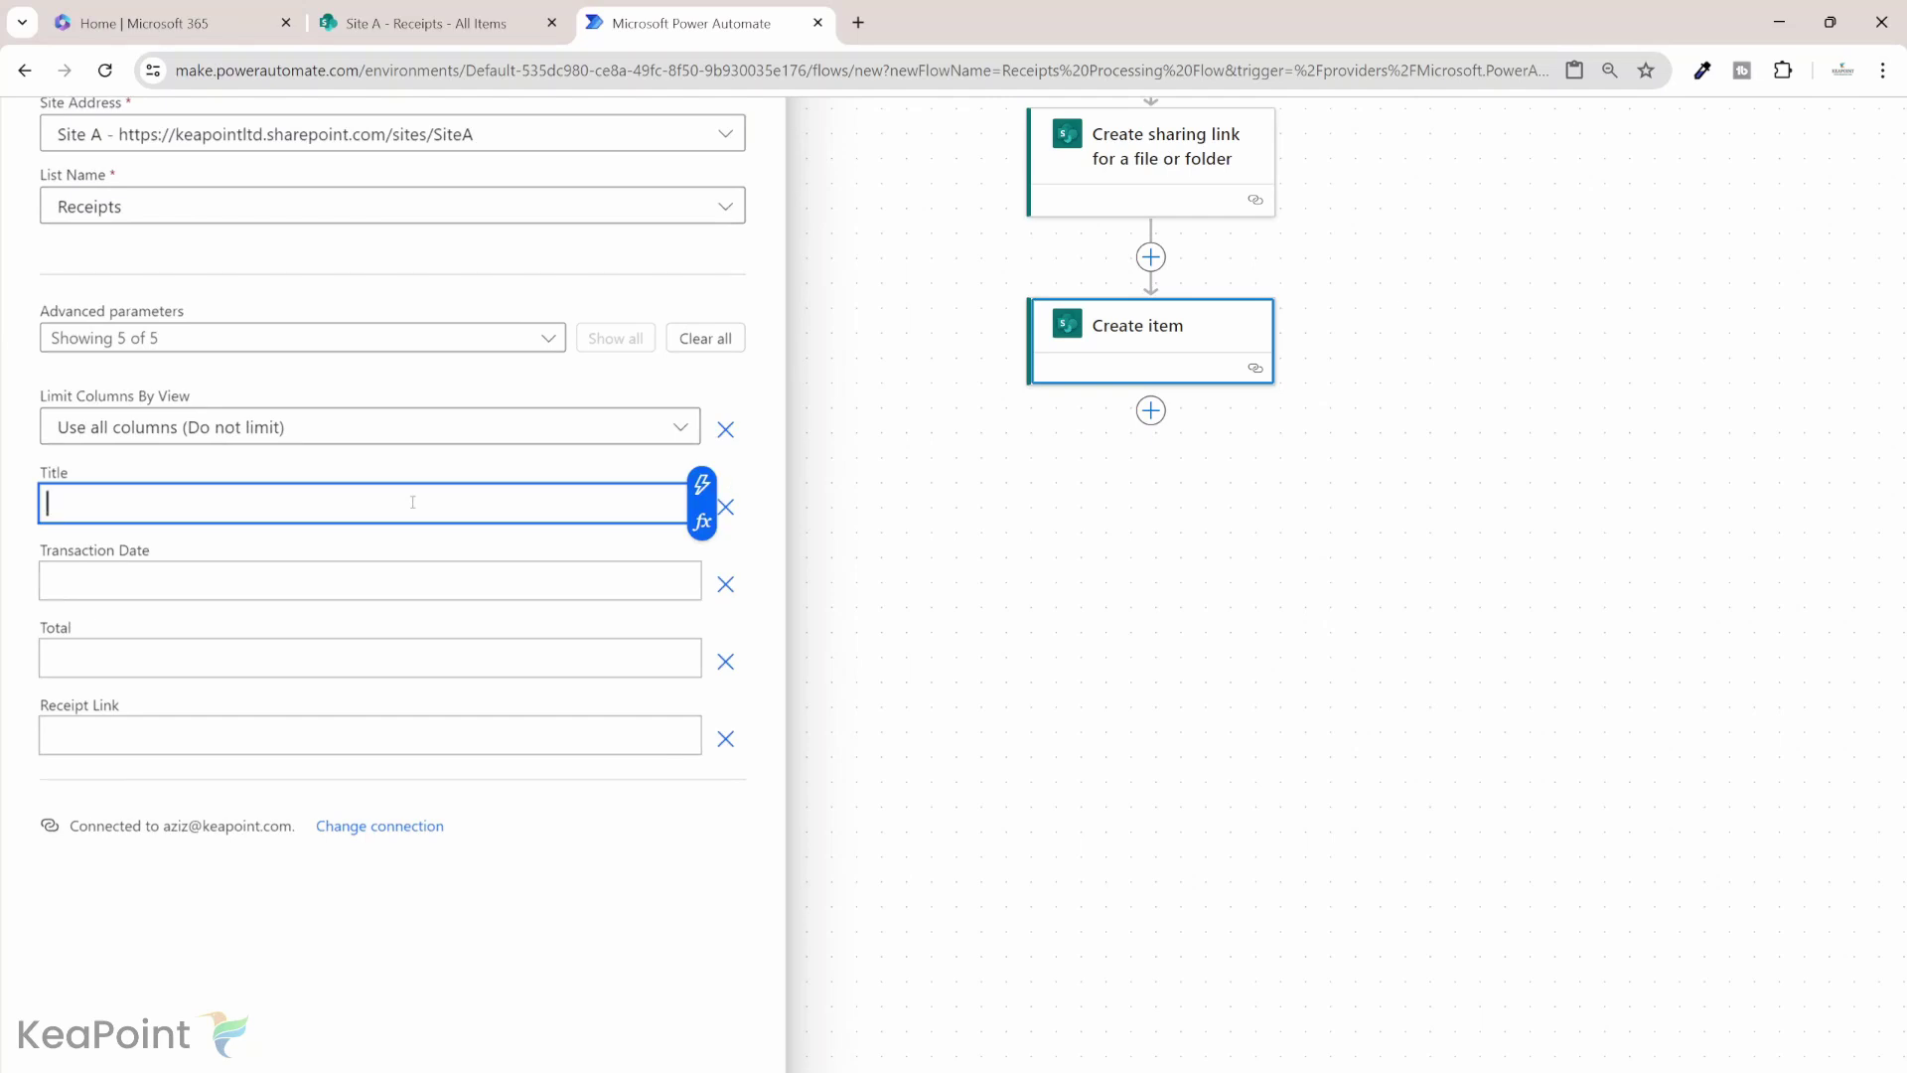
pyautogui.click(703, 495)
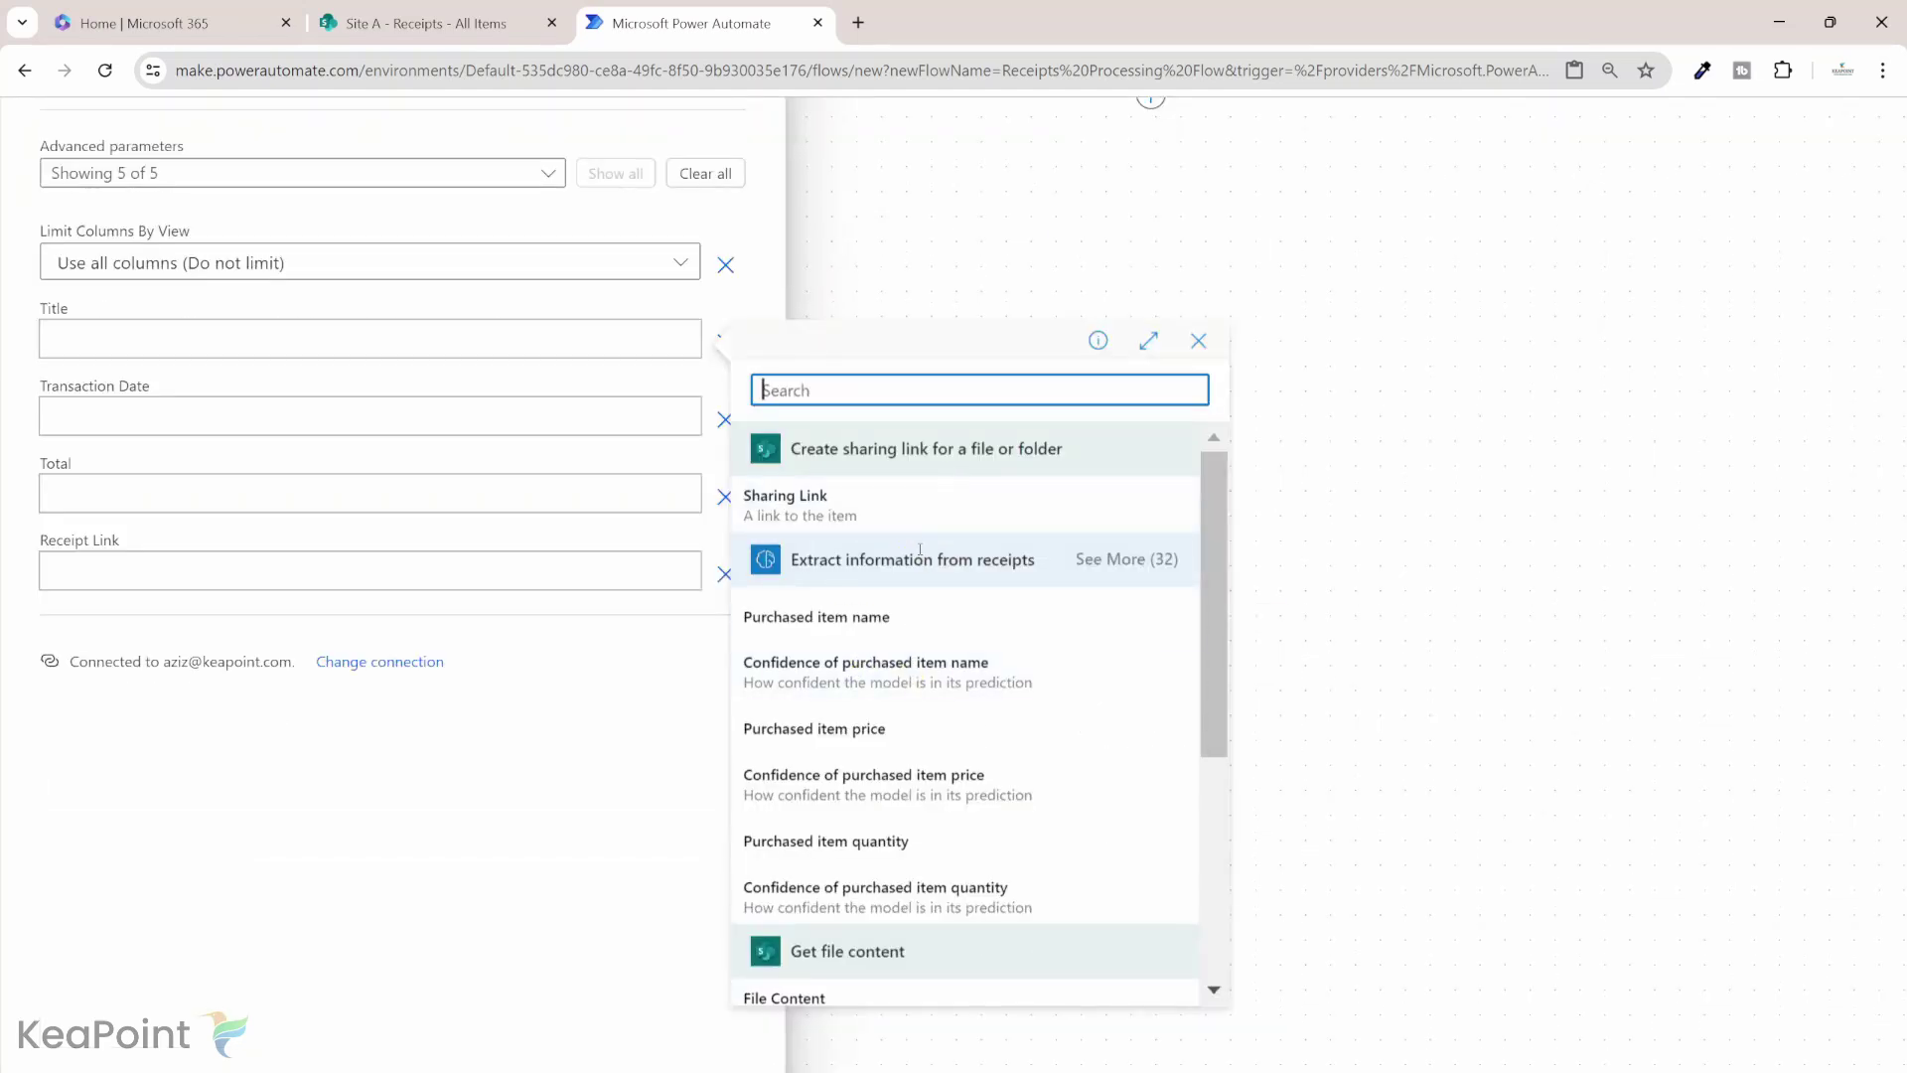
pyautogui.click(1111, 562)
pyautogui.scroll(-2, 990, 703)
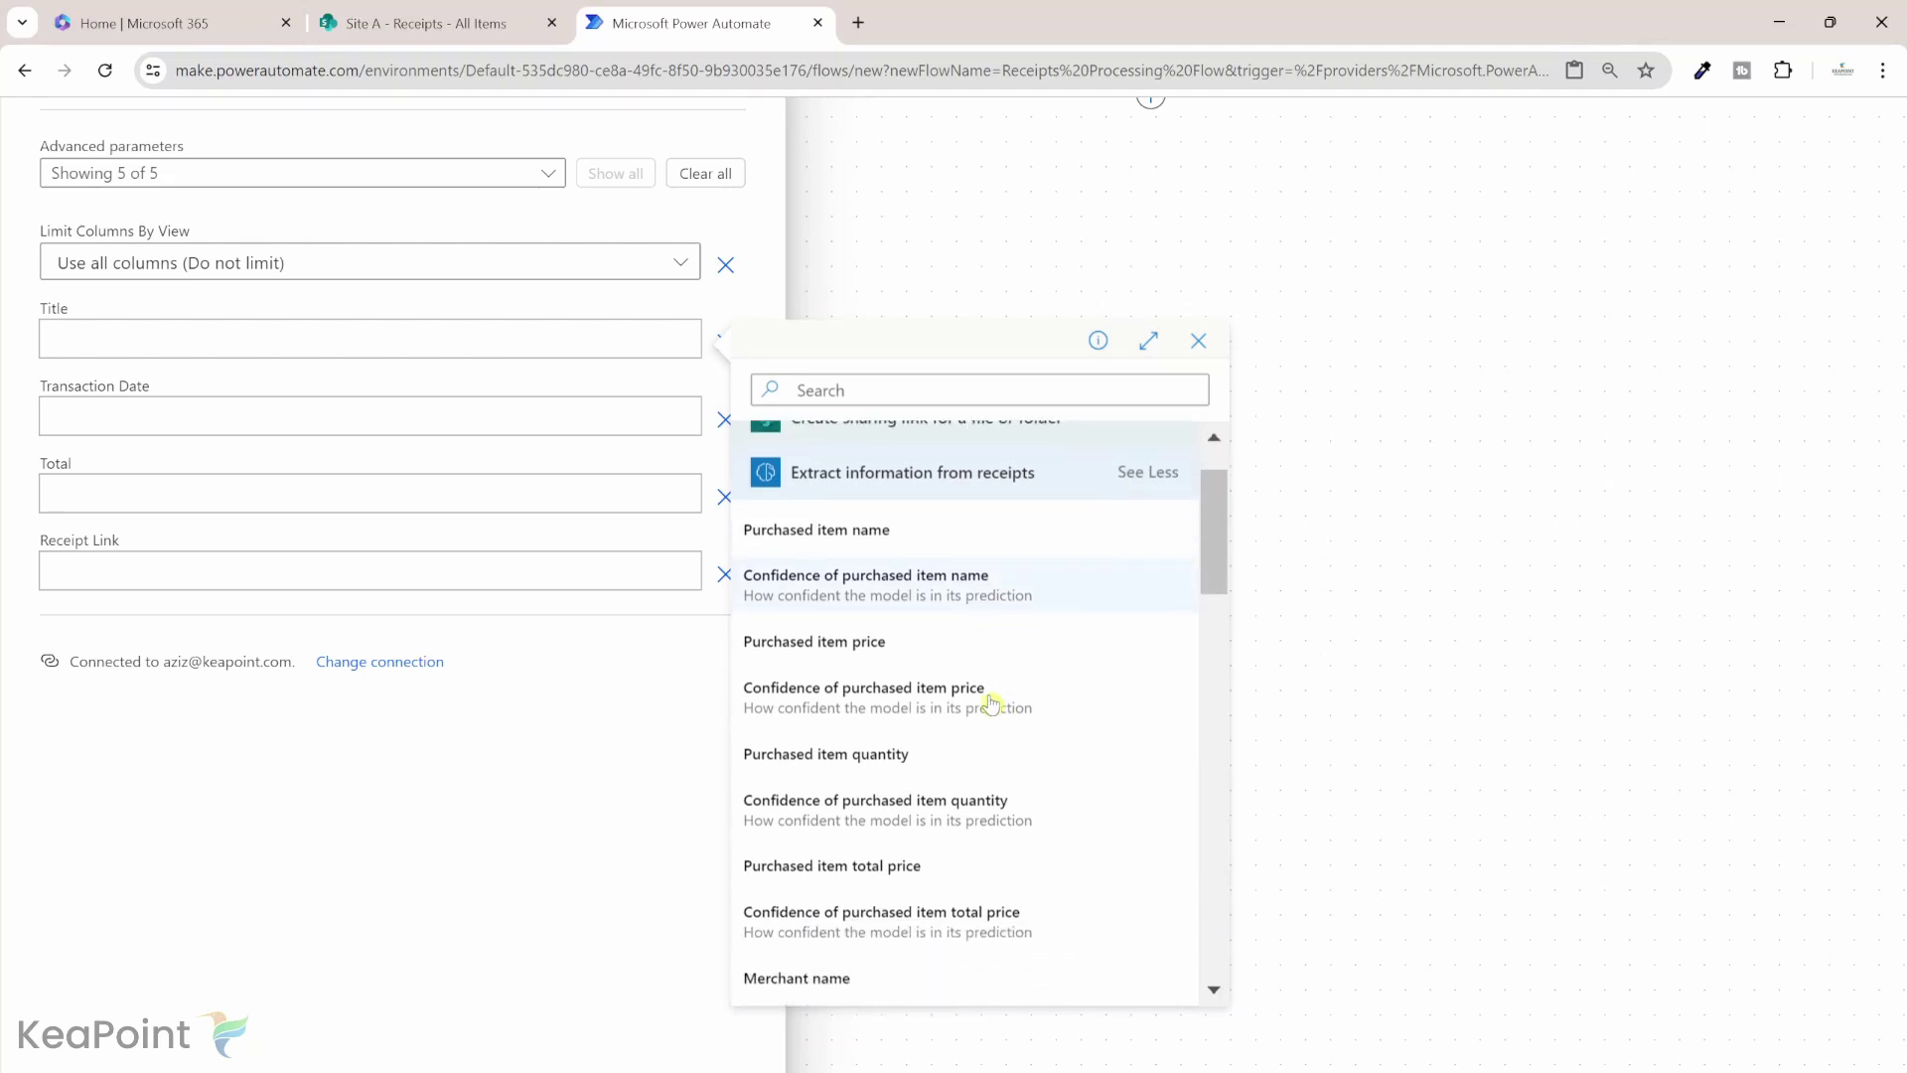
pyautogui.scroll(-2, 894, 775)
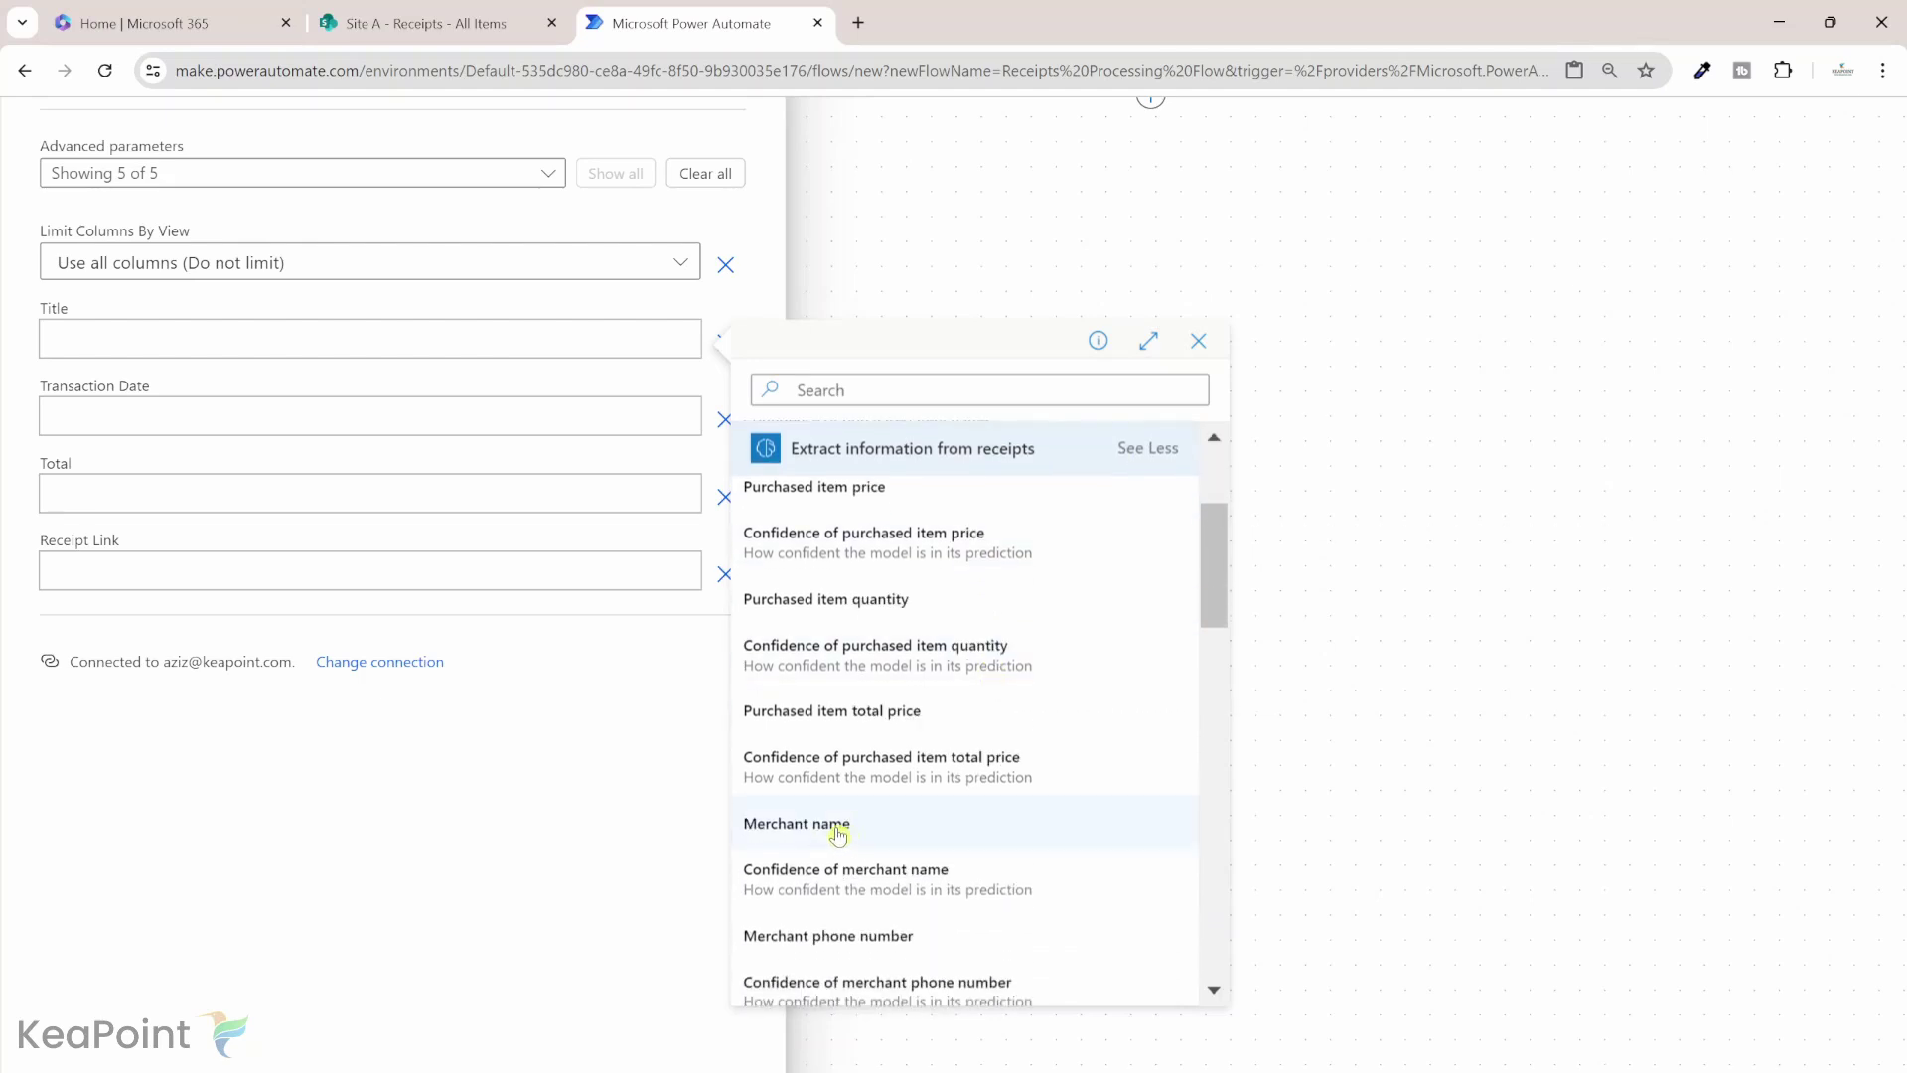
pyautogui.click(839, 824)
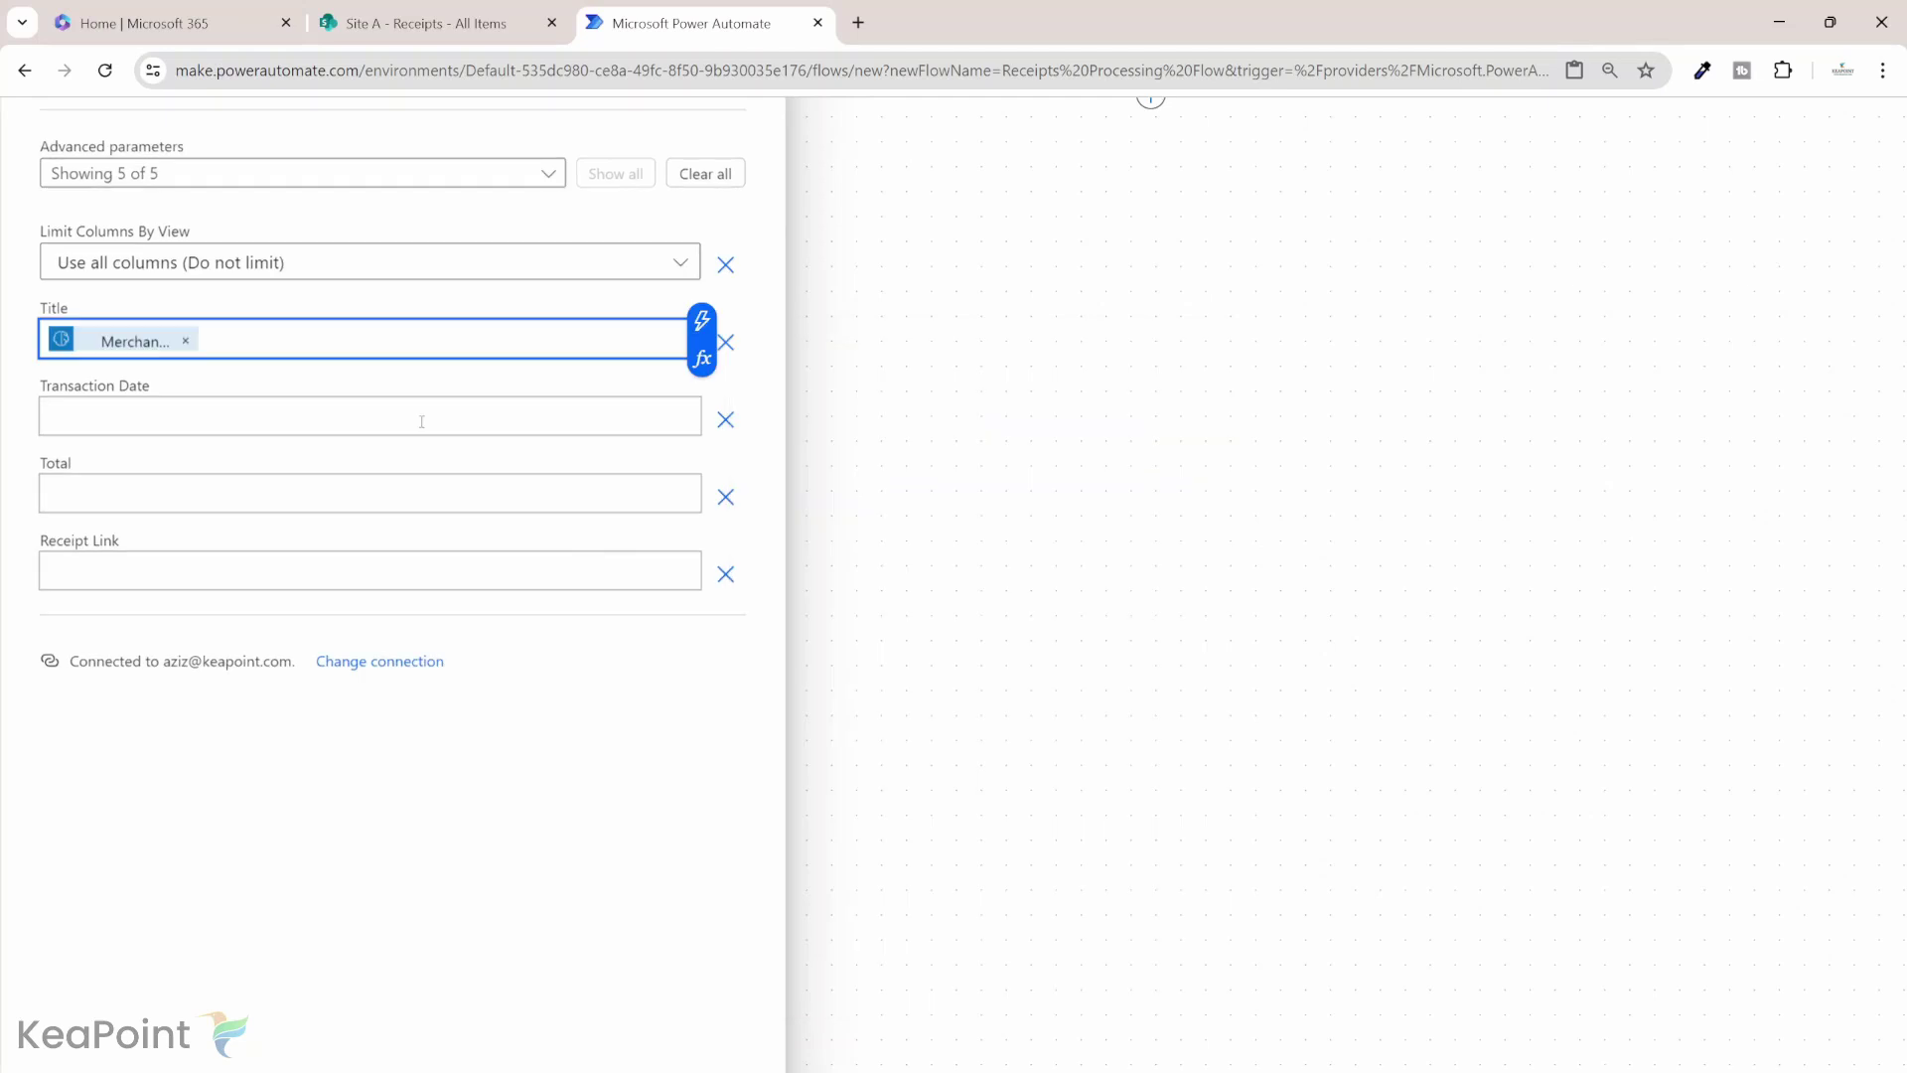
# Set the new item's Transaction Date to the Transaction date output of Extract information from receipts.
pyautogui.click(421, 421)
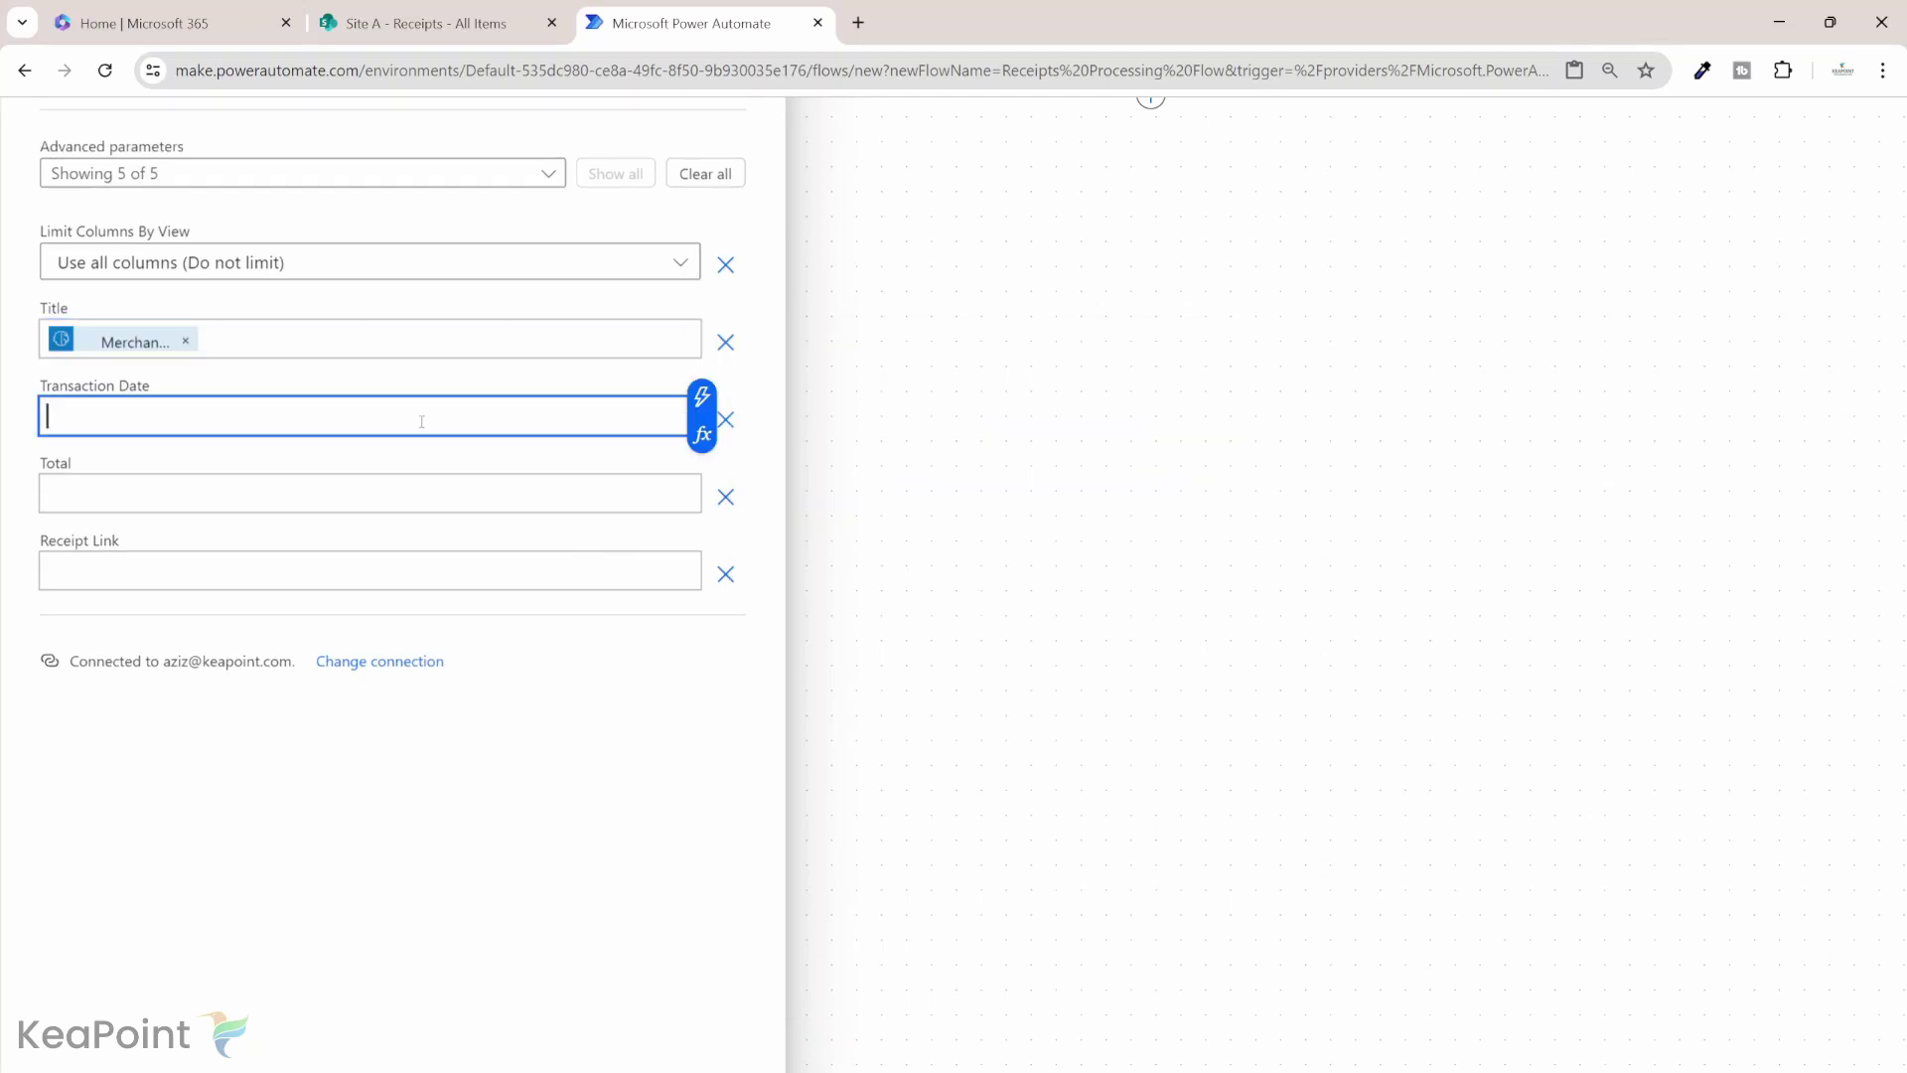
pyautogui.click(703, 398)
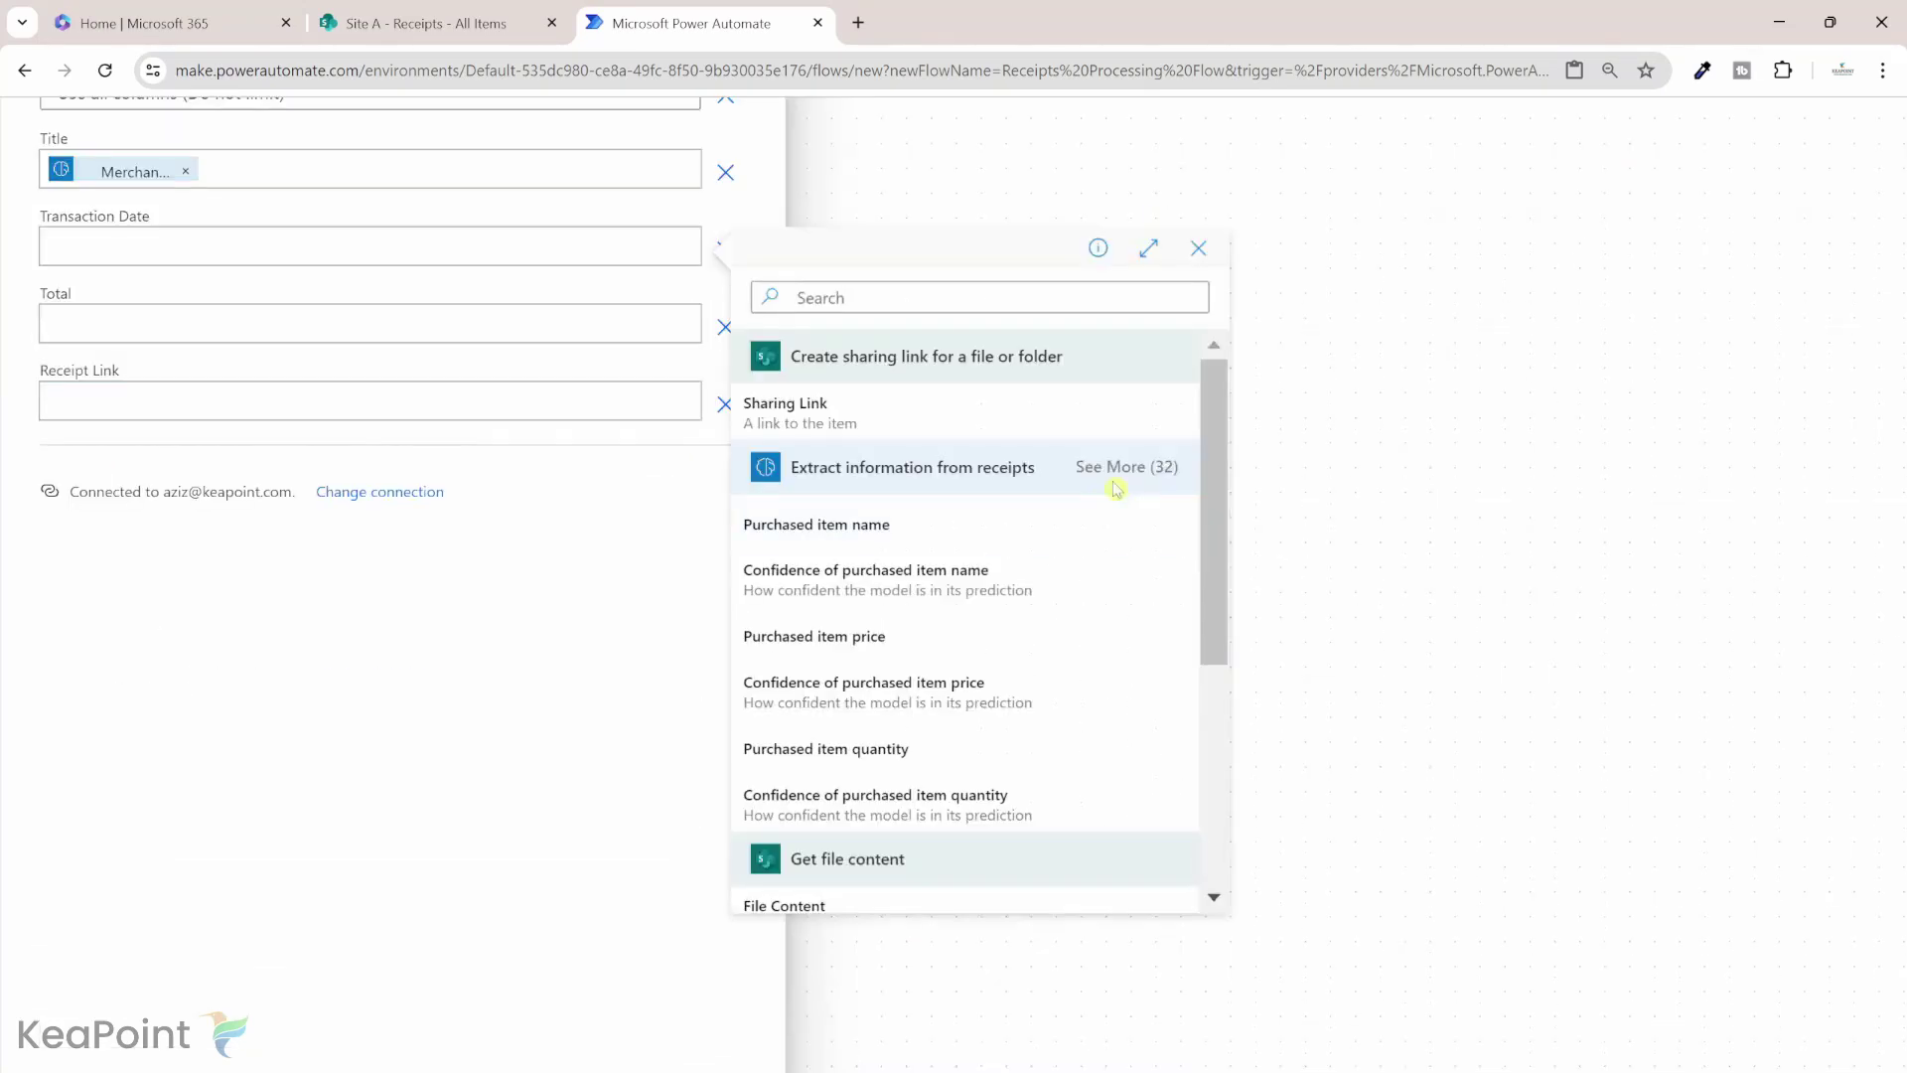
pyautogui.click(1122, 467)
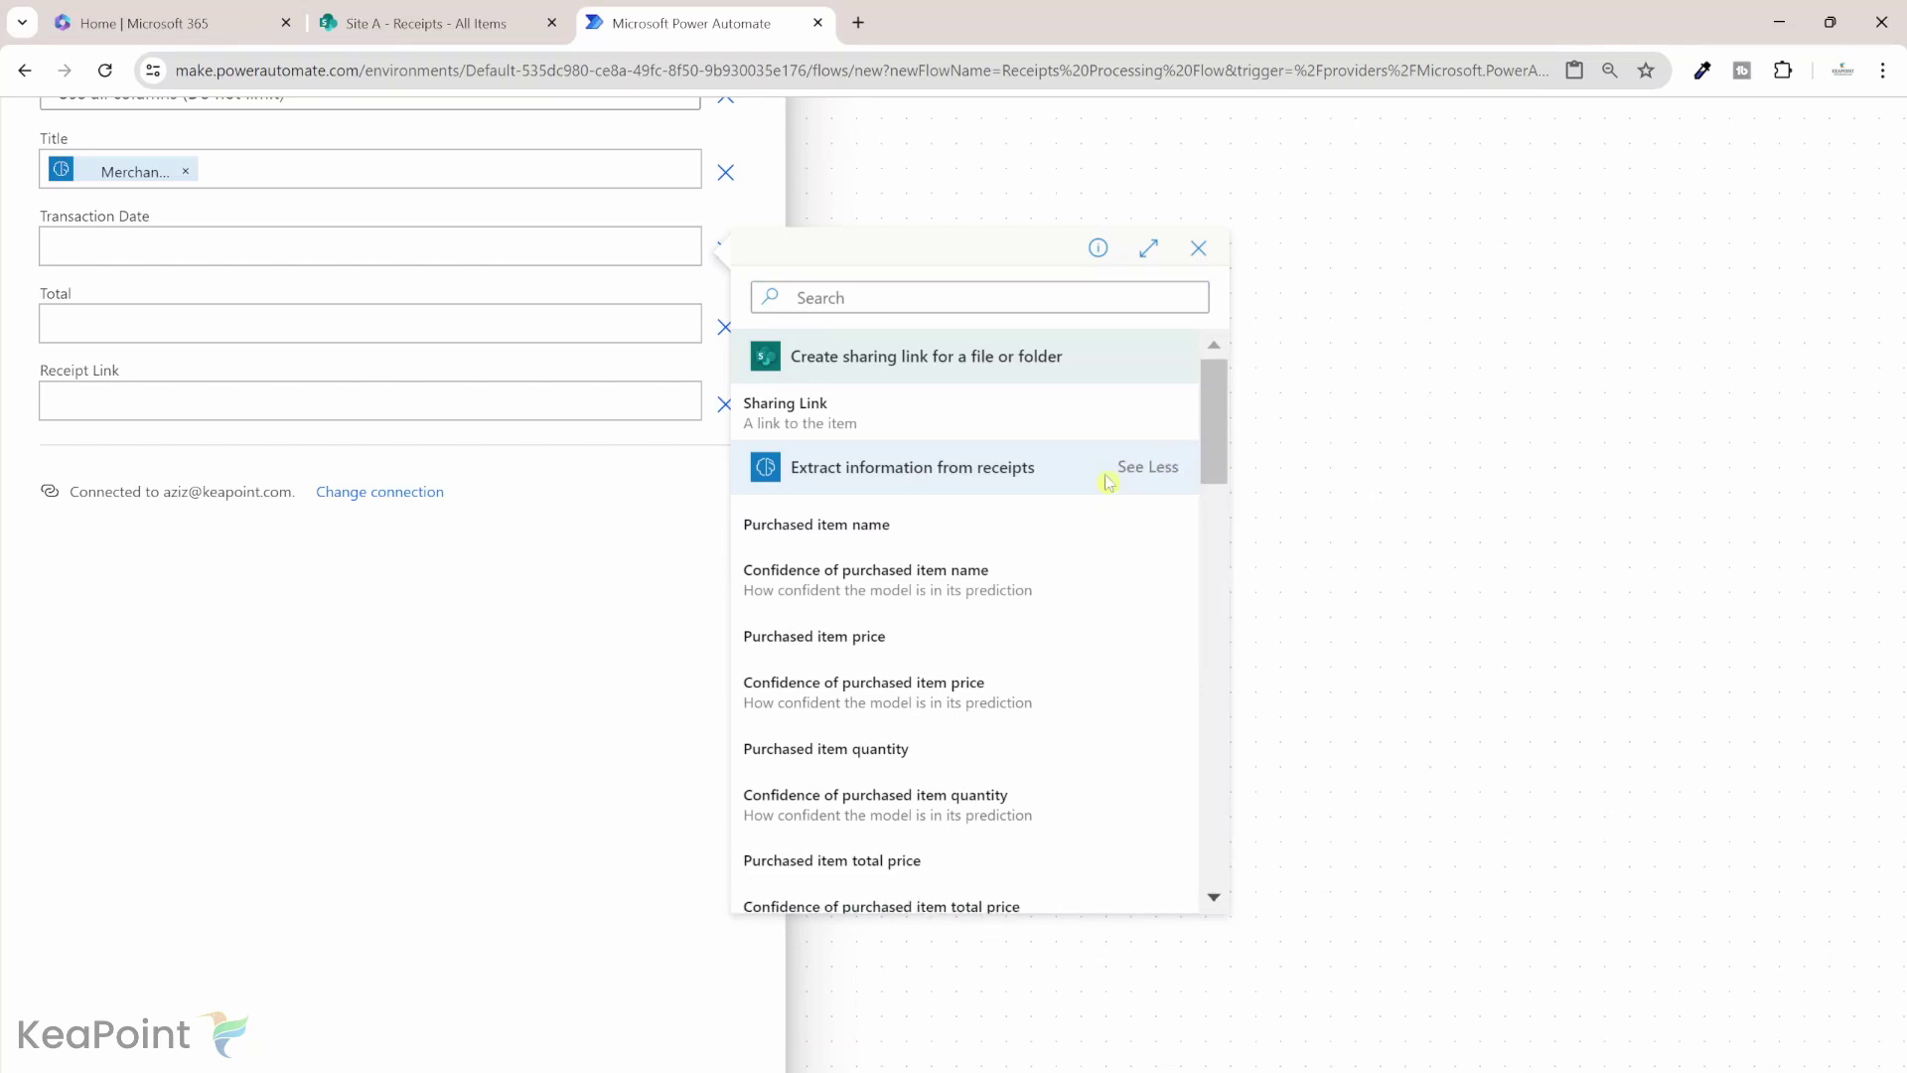
pyautogui.scroll(-5, 864, 711)
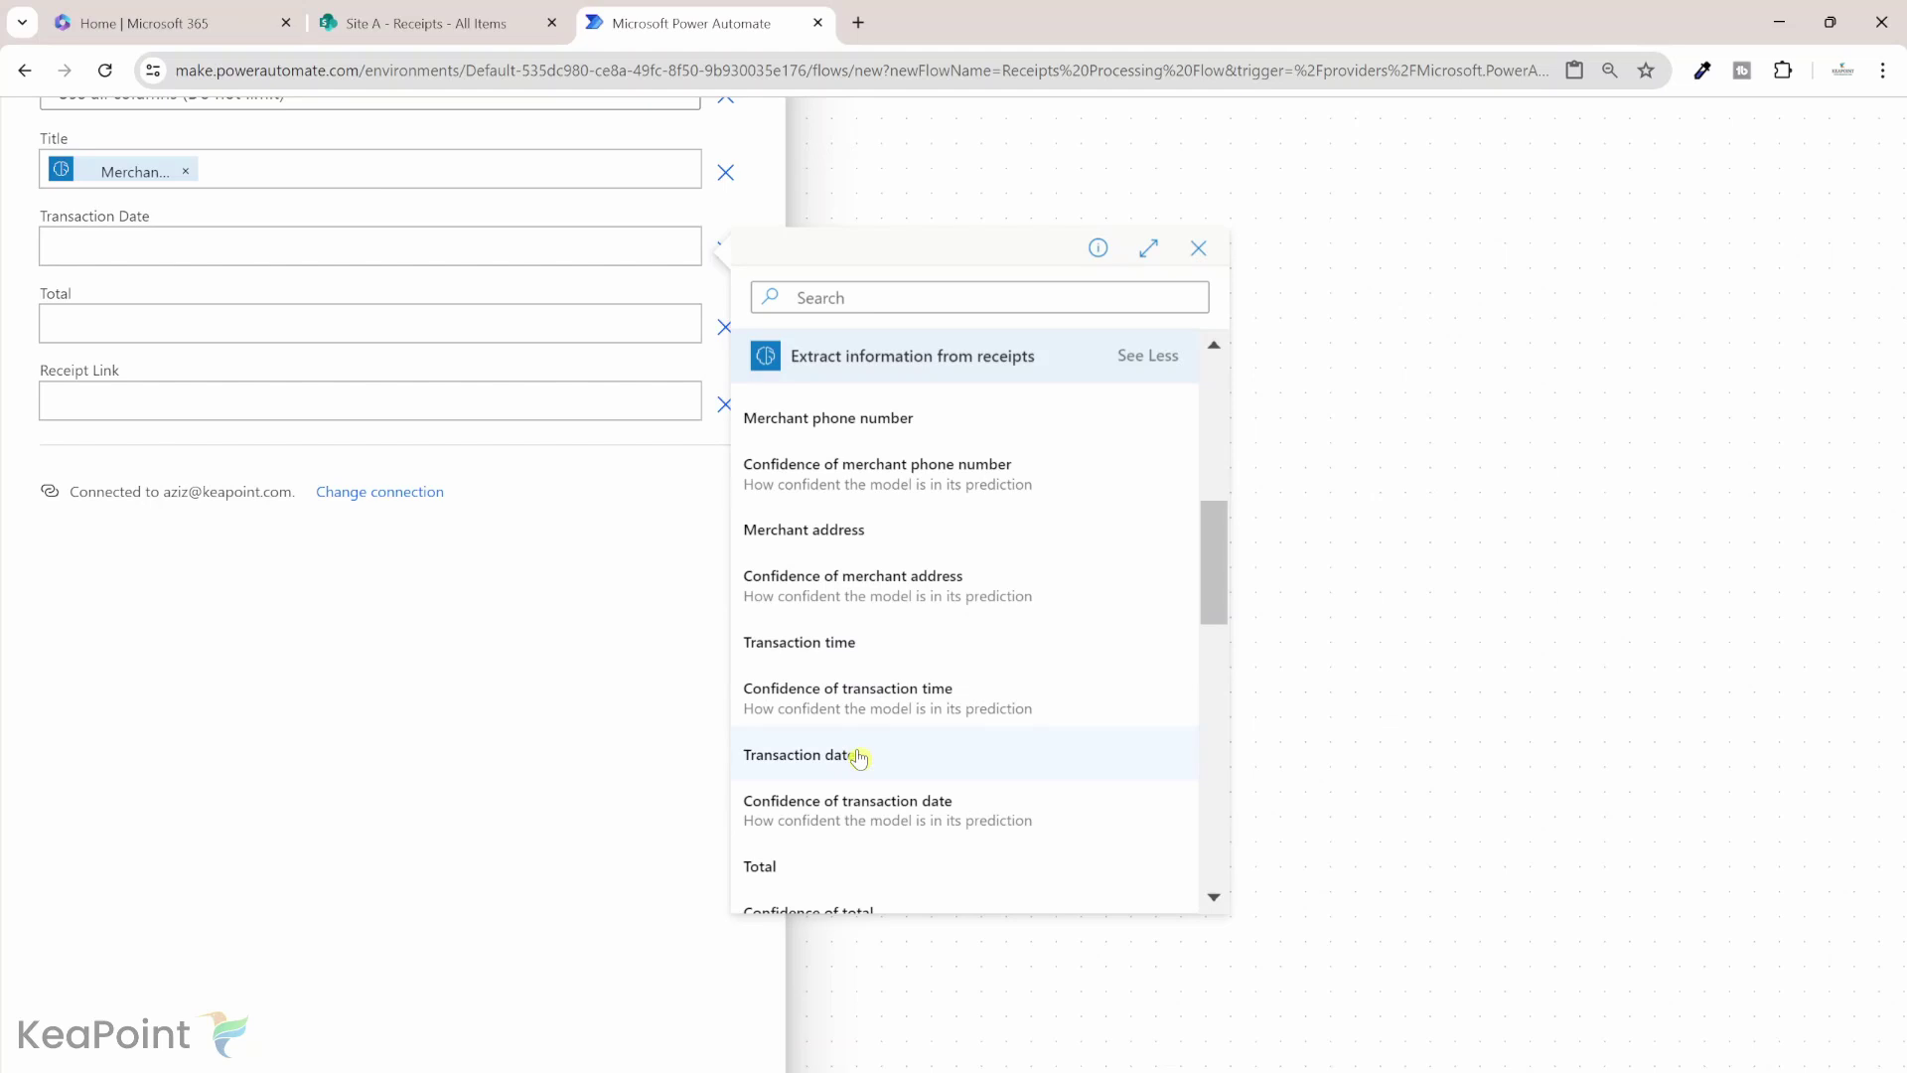
pyautogui.click(856, 755)
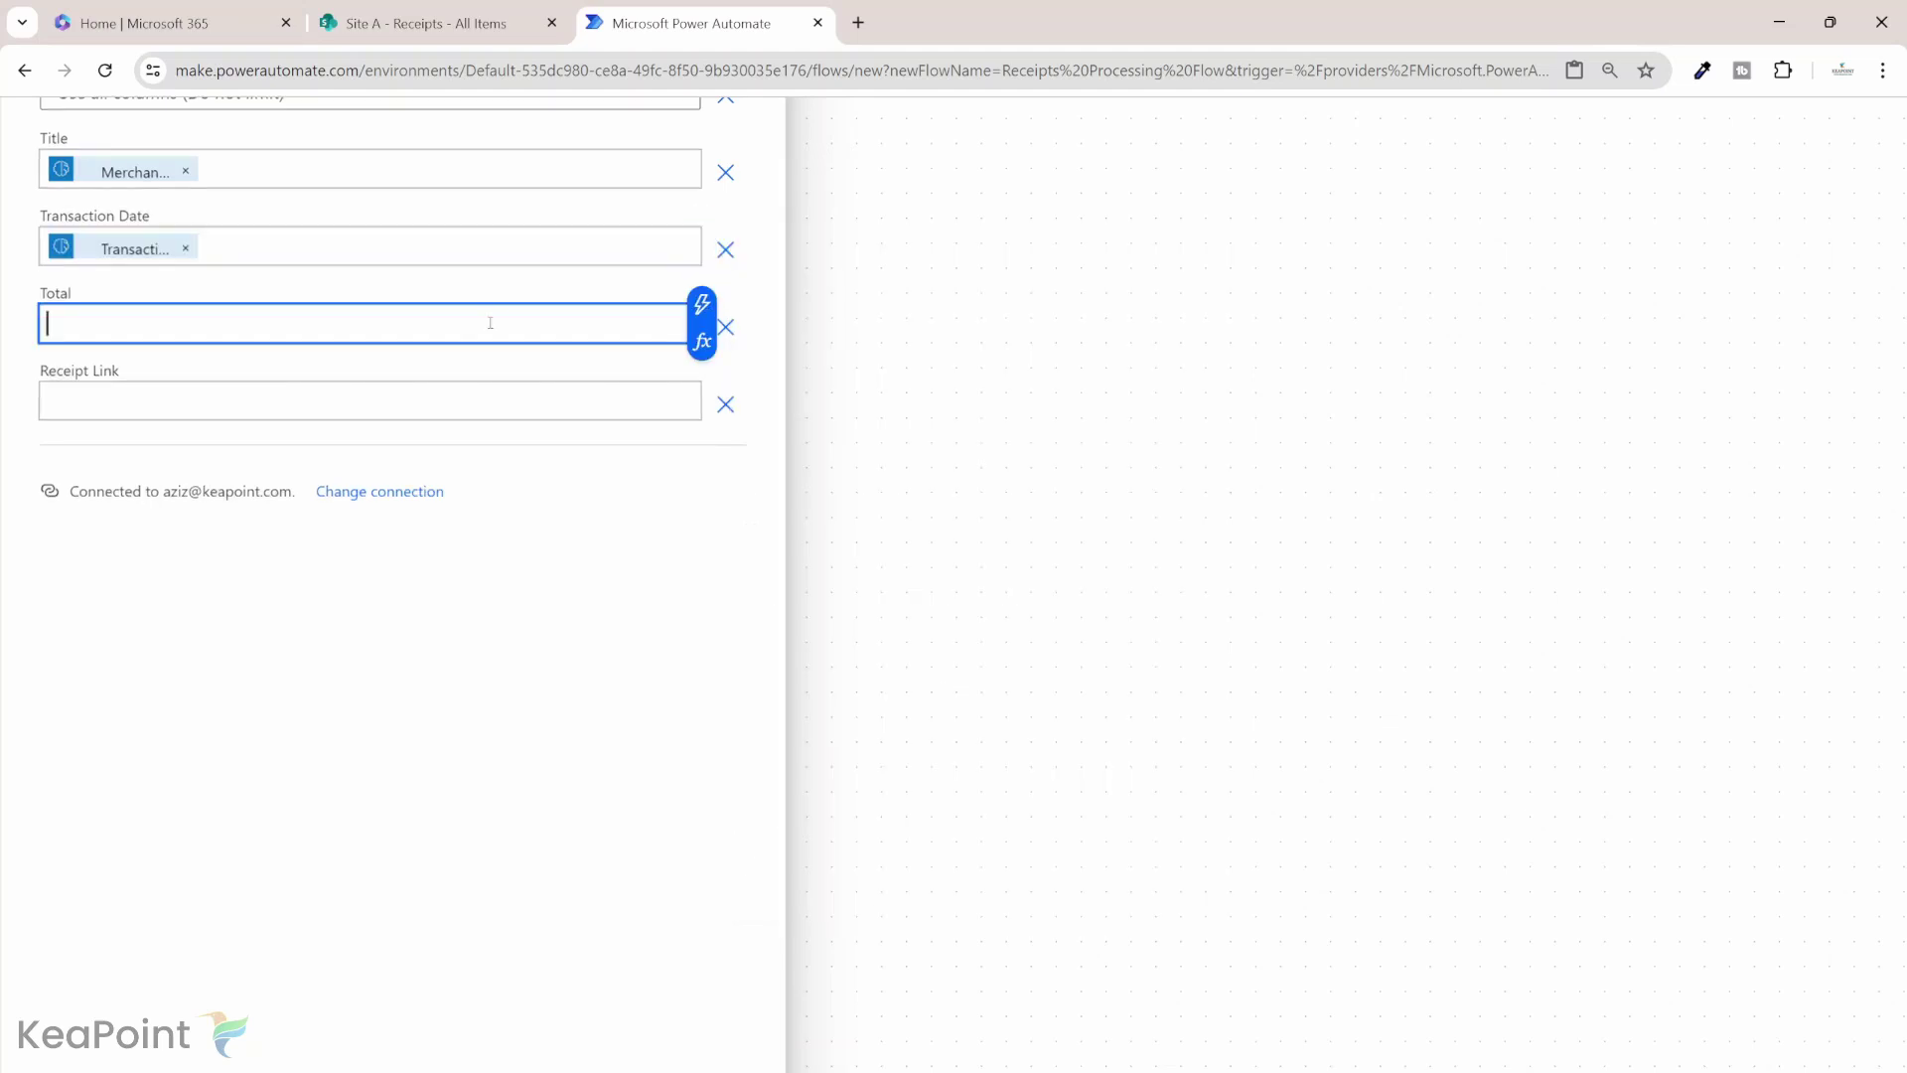
# Set the new item's Total to the Total output of Extract information from receipts.
pyautogui.click(703, 318)
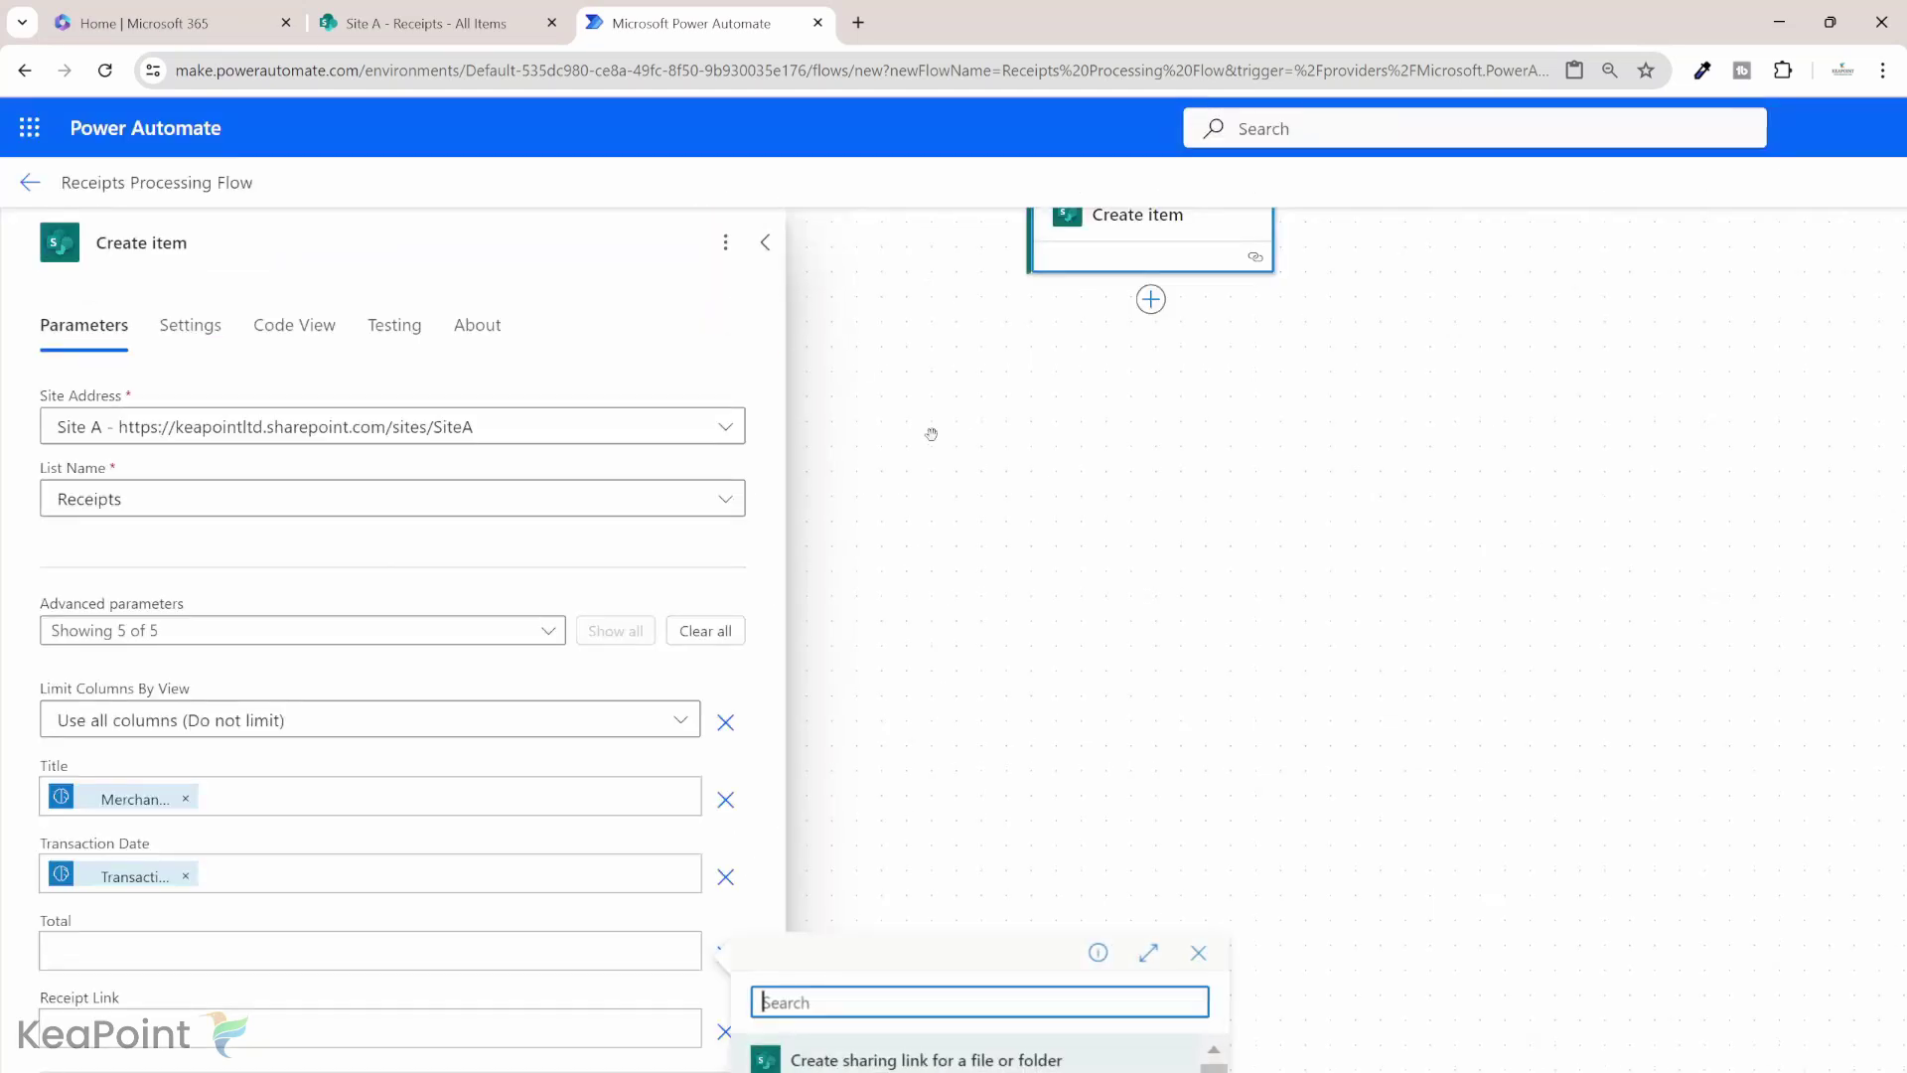
pyautogui.click(1123, 527)
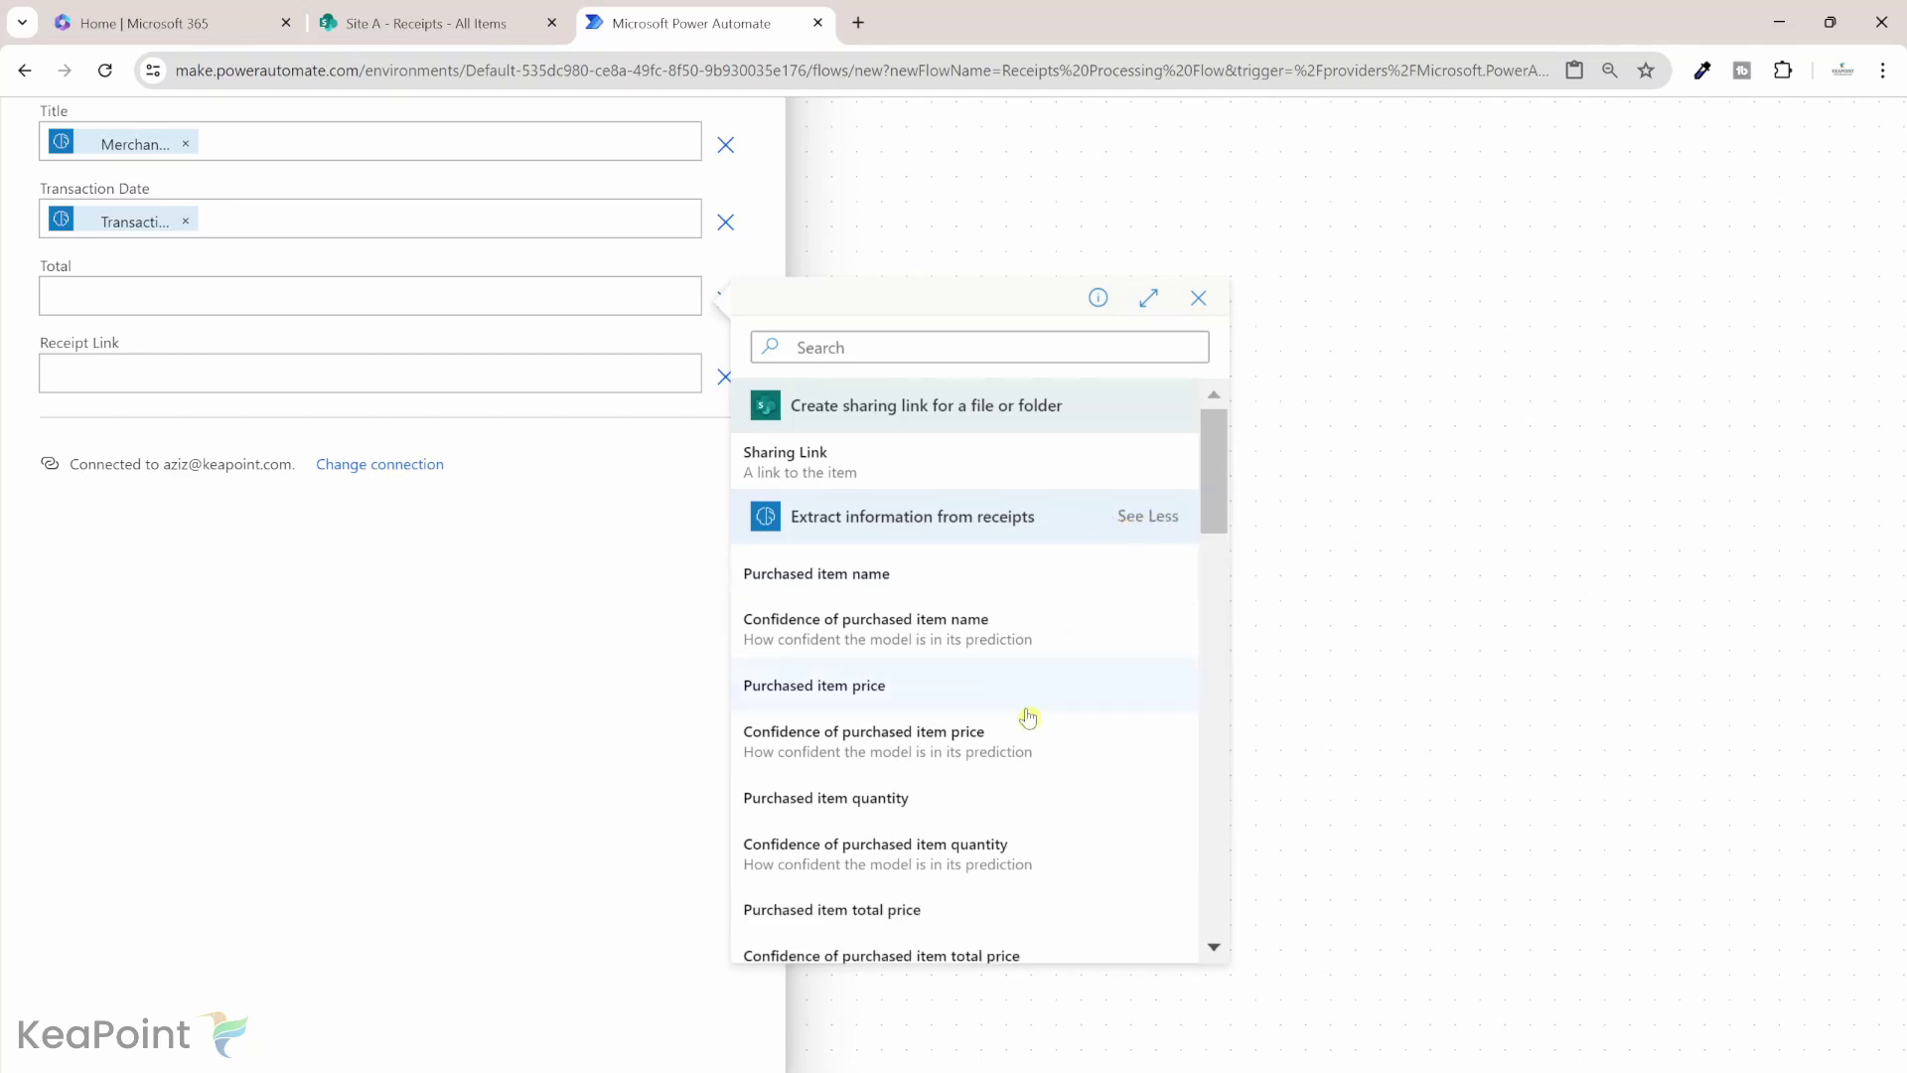
pyautogui.scroll(-5, 1023, 715)
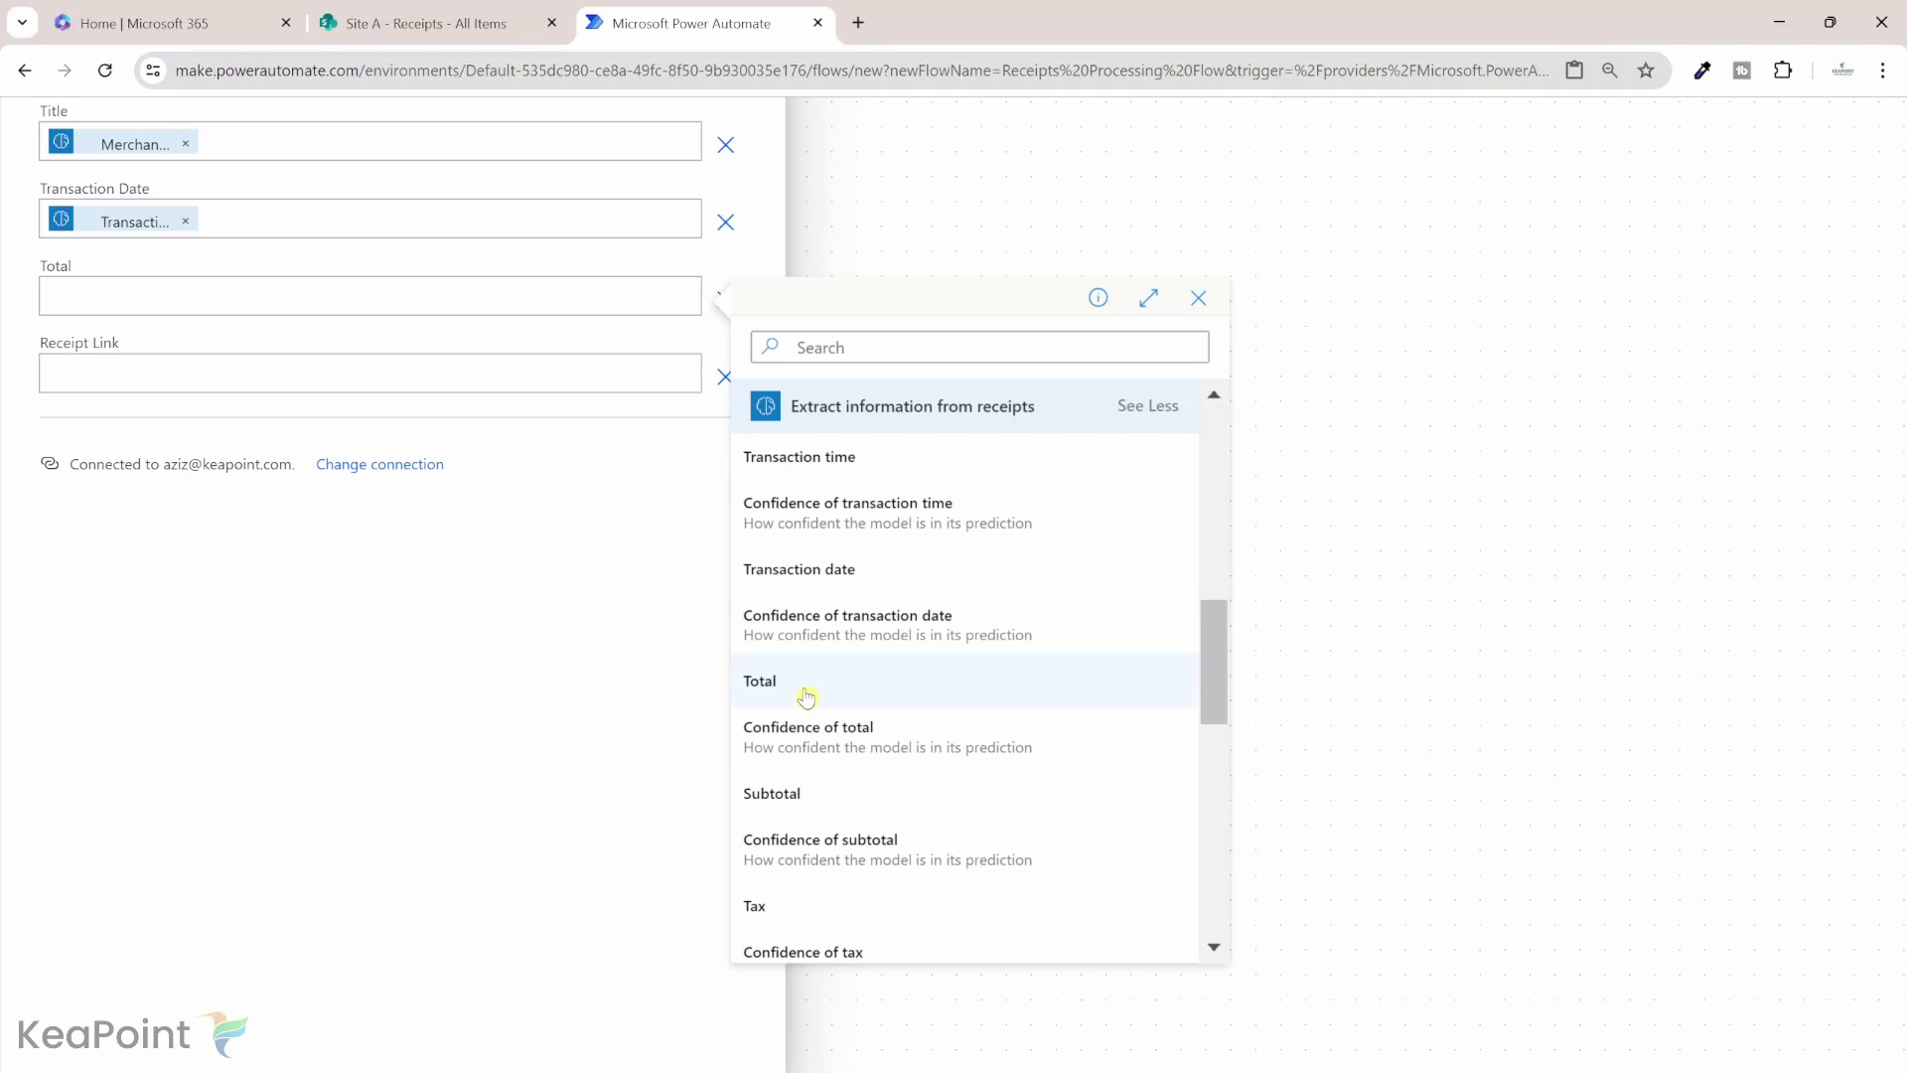
pyautogui.click(805, 695)
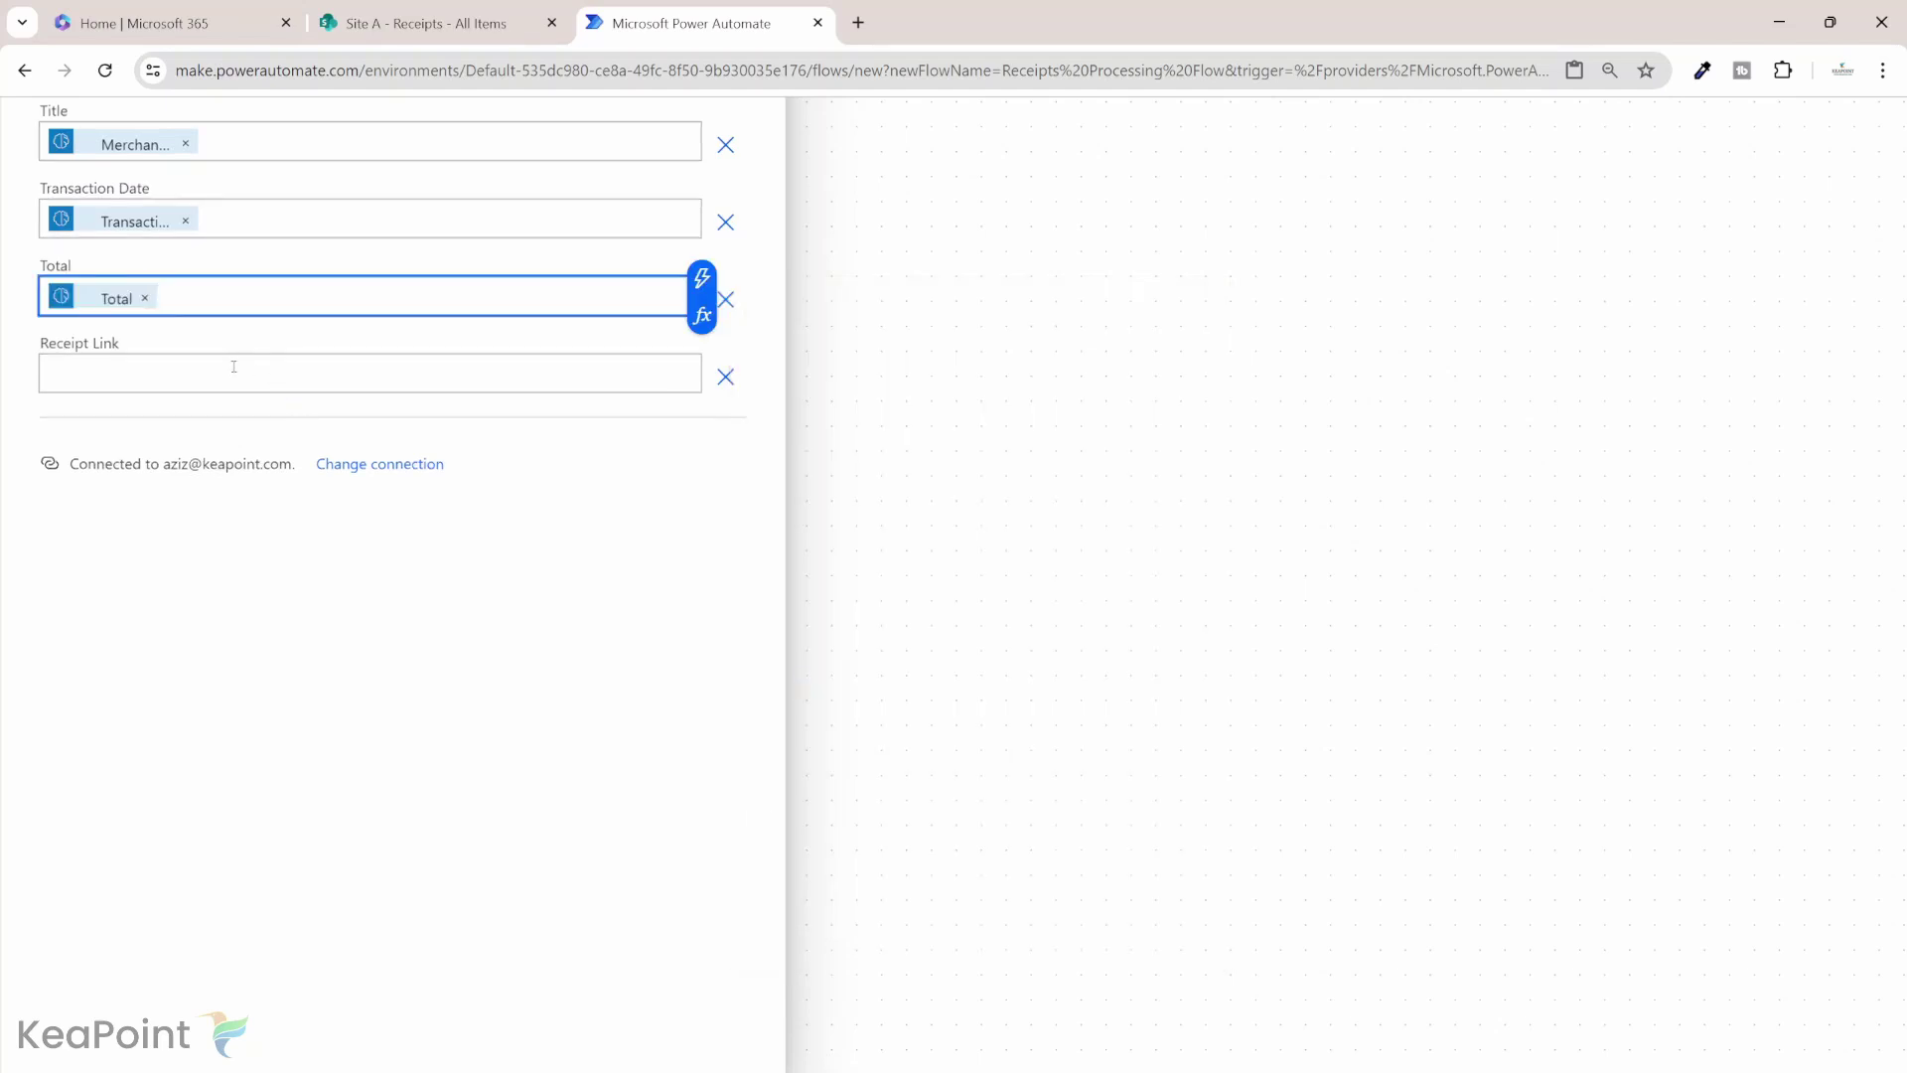
# Set the new item's Receipt Link to the Sharing Link output of the sharing link action, and close the Create item settings.
pyautogui.click(134, 369)
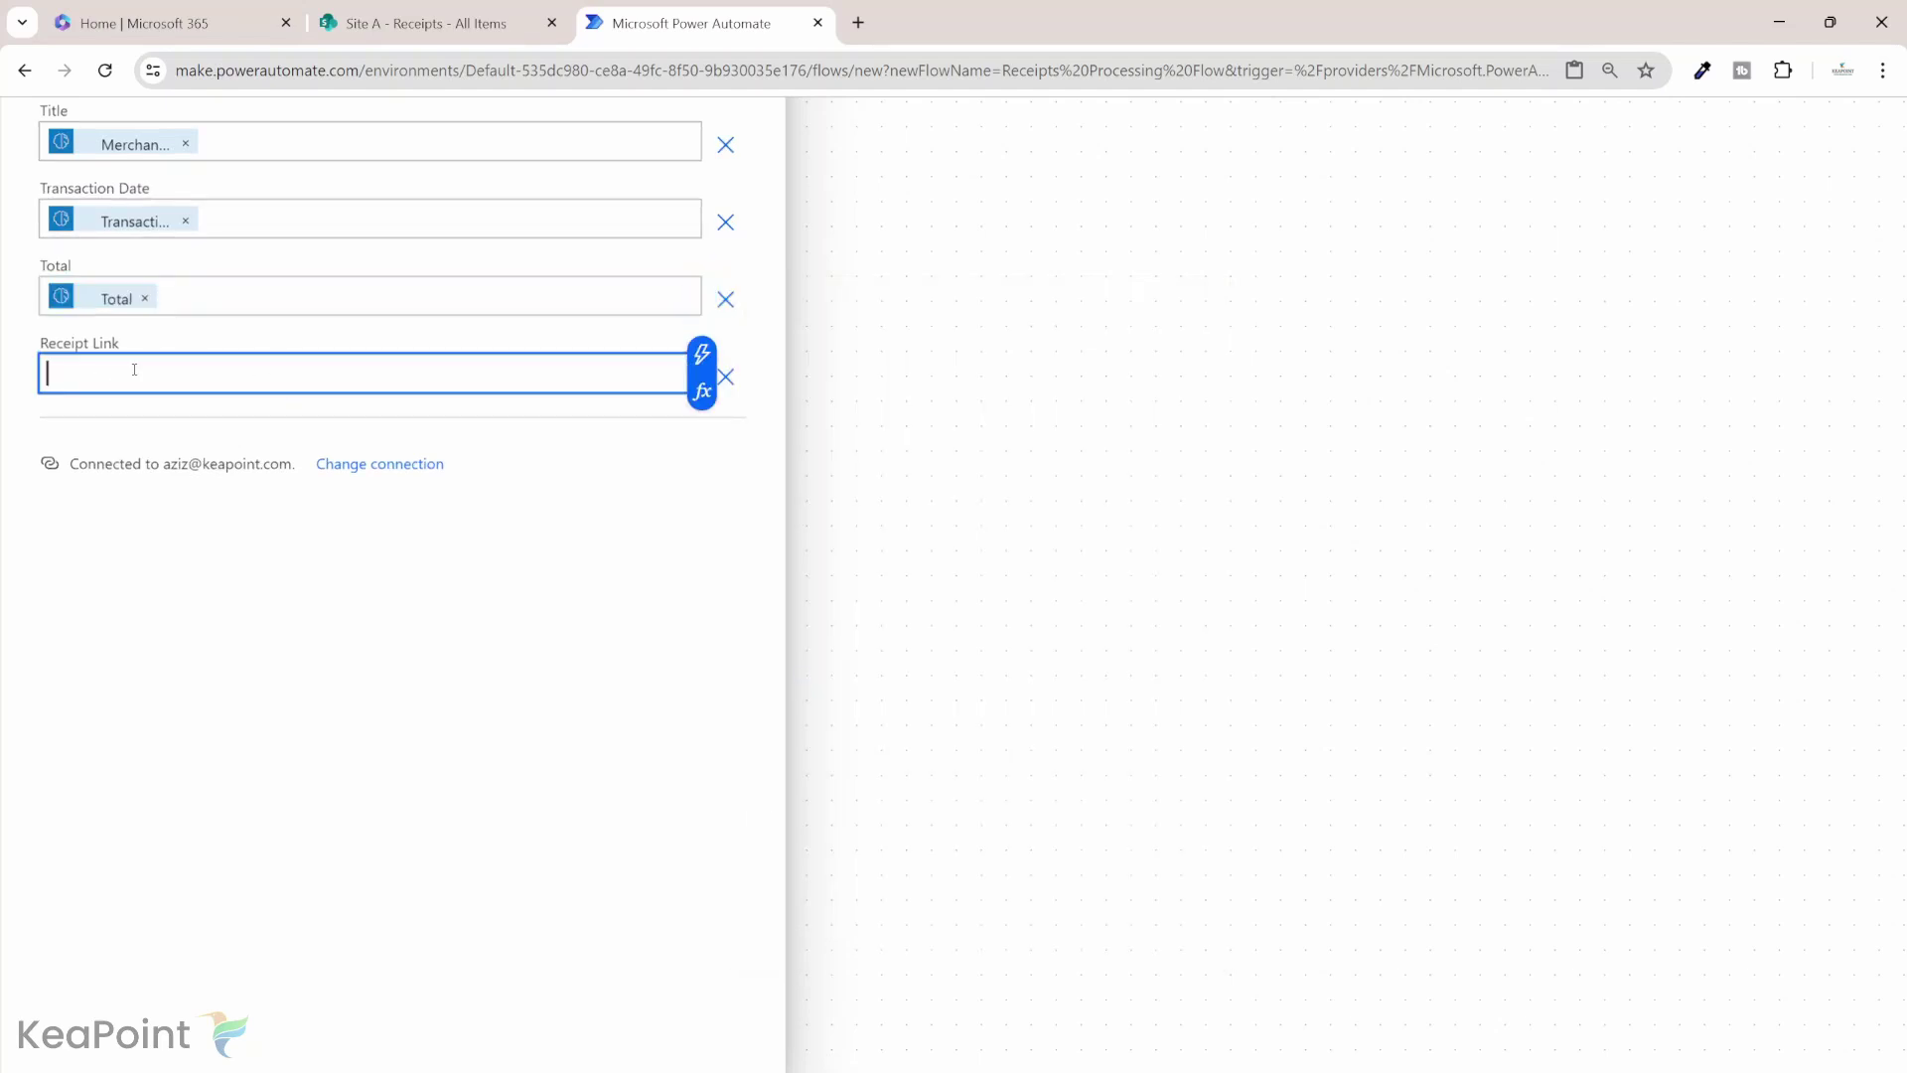
pyautogui.click(701, 361)
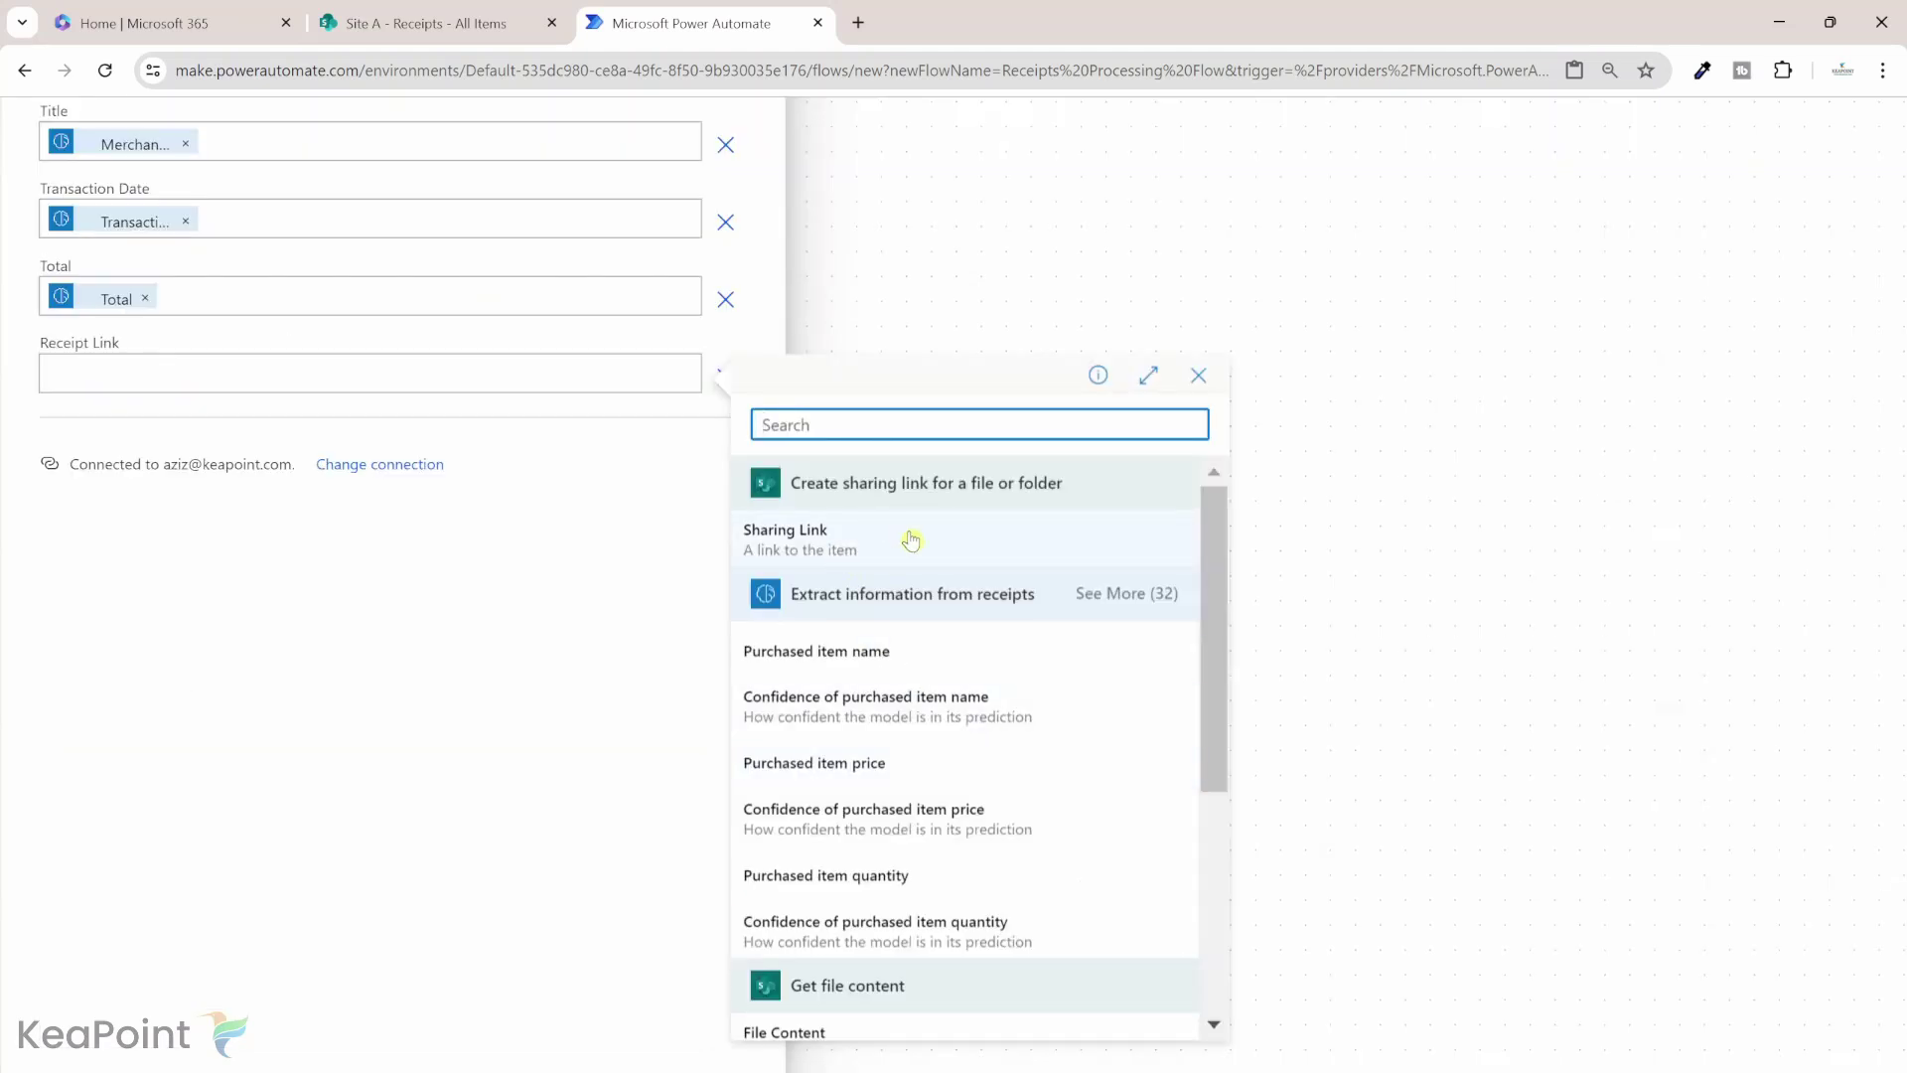
pyautogui.click(832, 543)
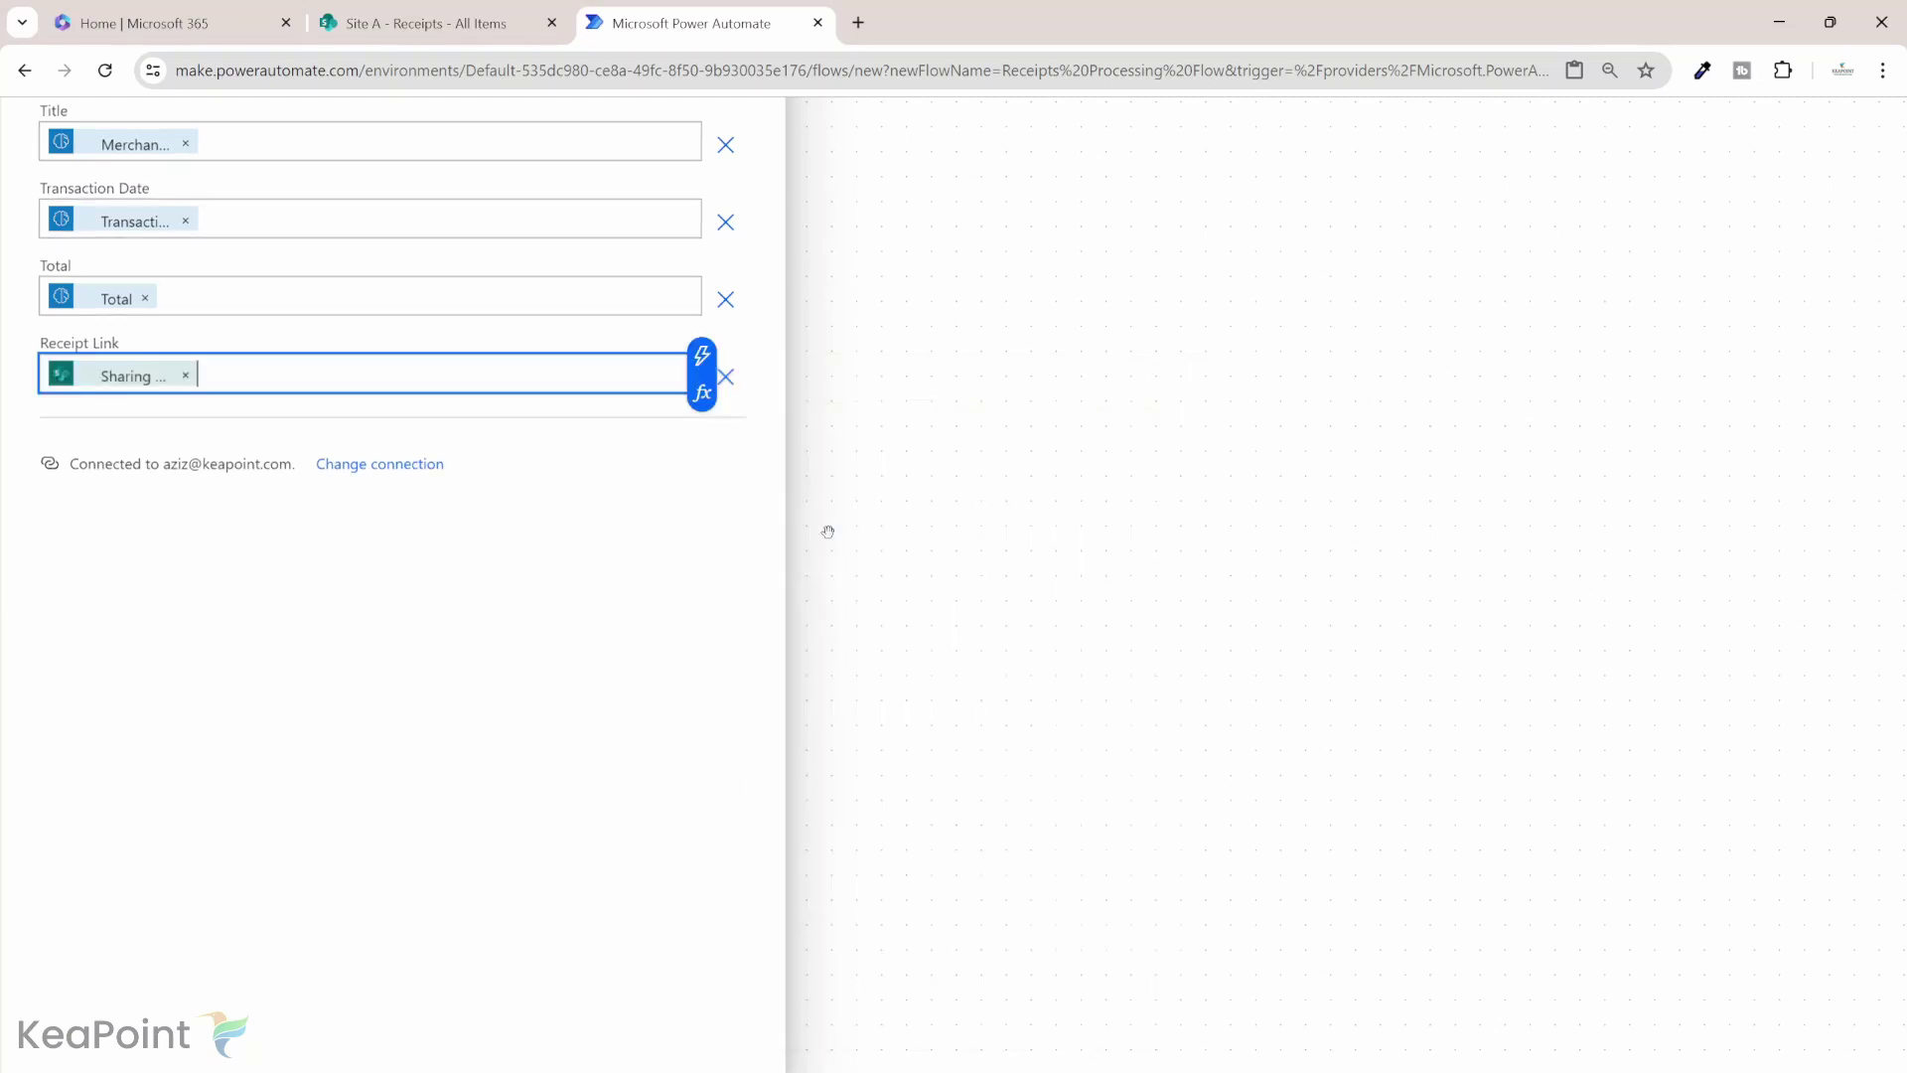
pyautogui.click(920, 508)
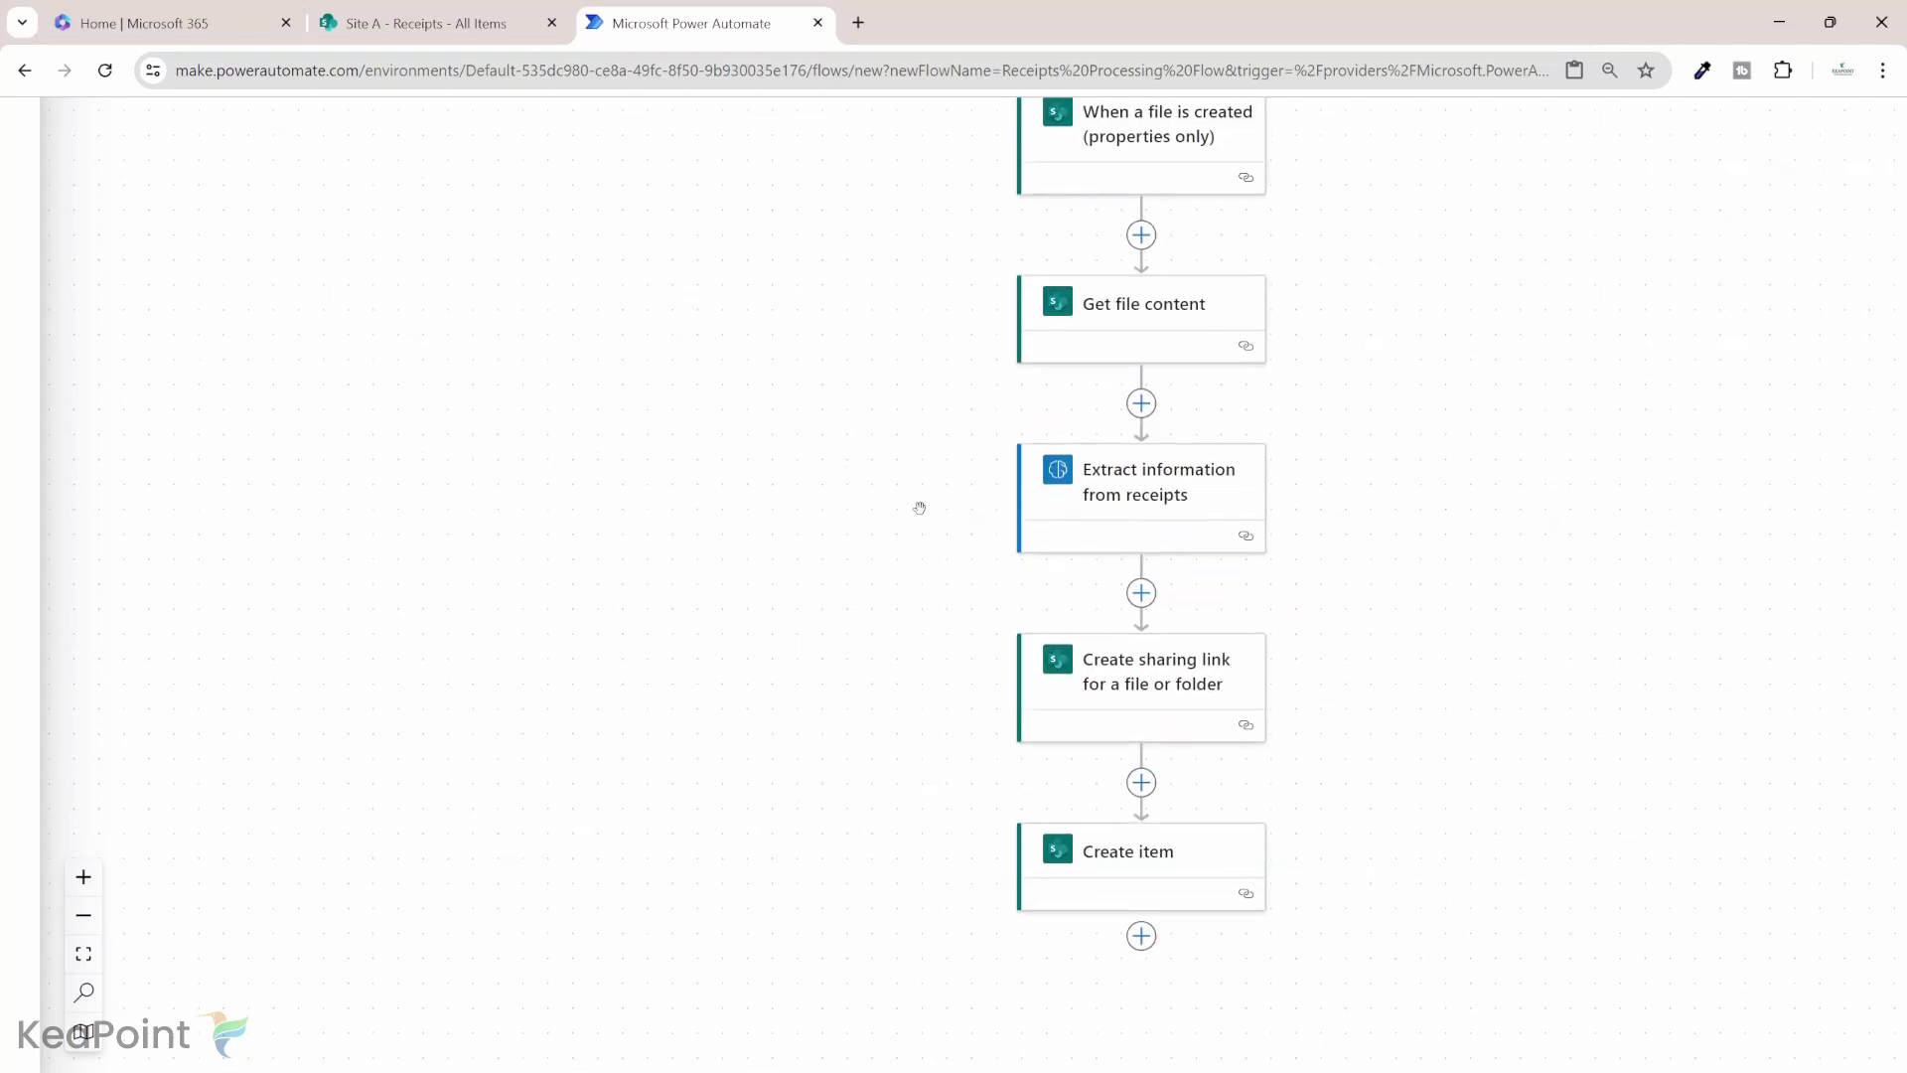
# Check the columns of Site A's Receipt Items list in SharePoint, and add a second SharePoint "Create item" action after Create item in Power Automate.
pyautogui.click(473, 29)
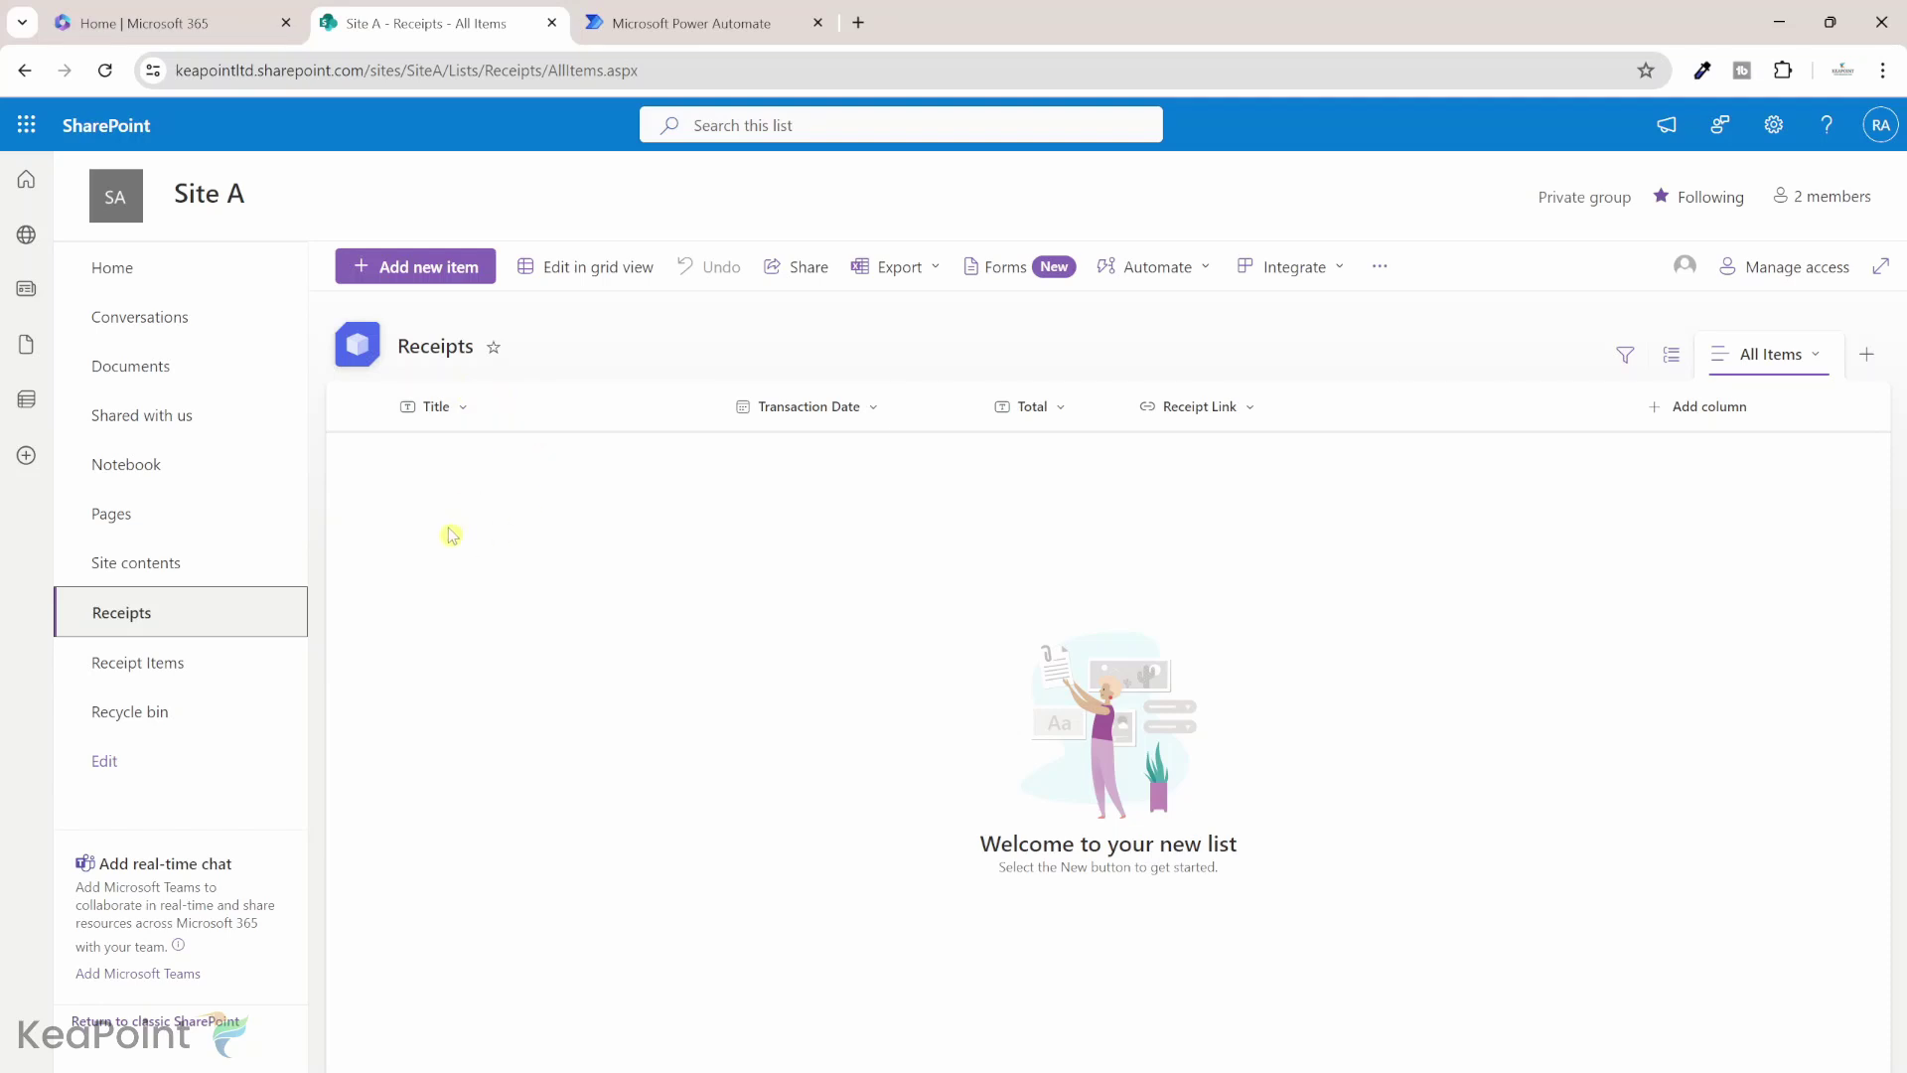
pyautogui.click(157, 670)
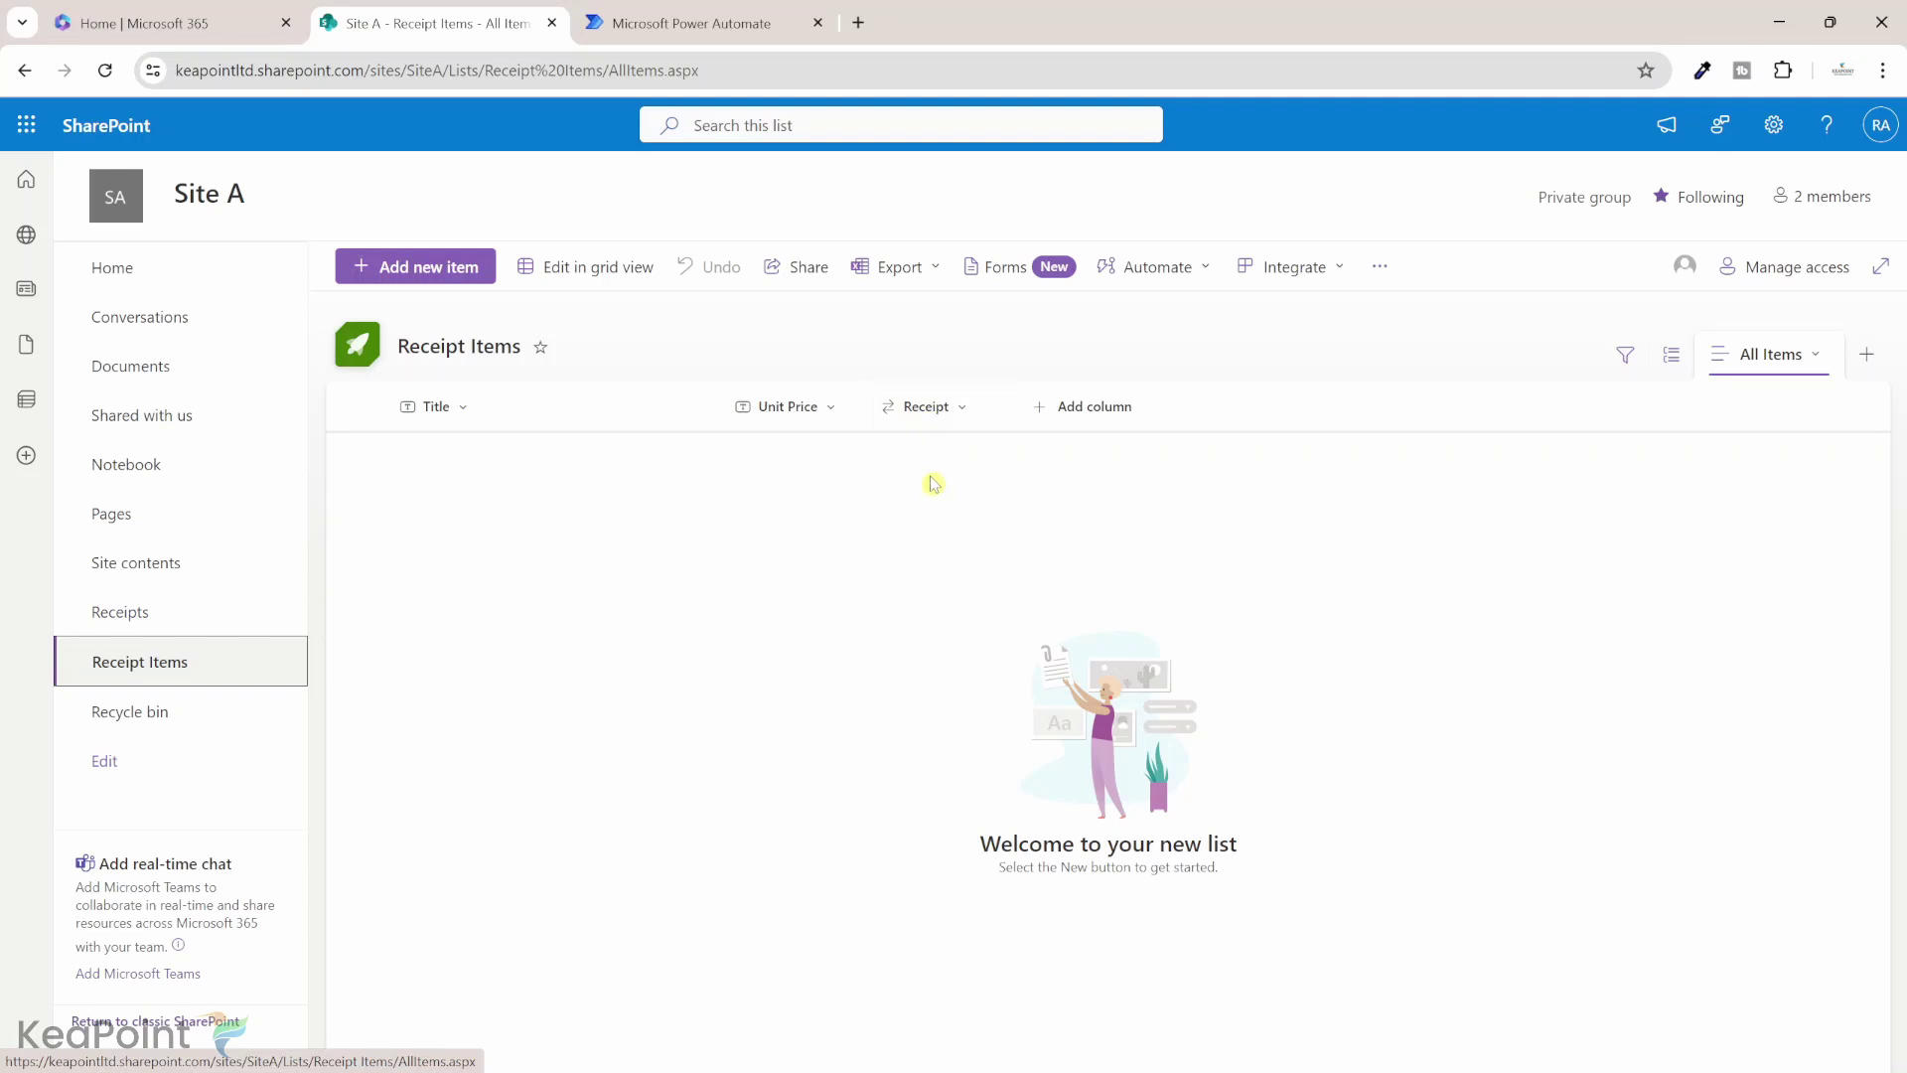
pyautogui.click(685, 22)
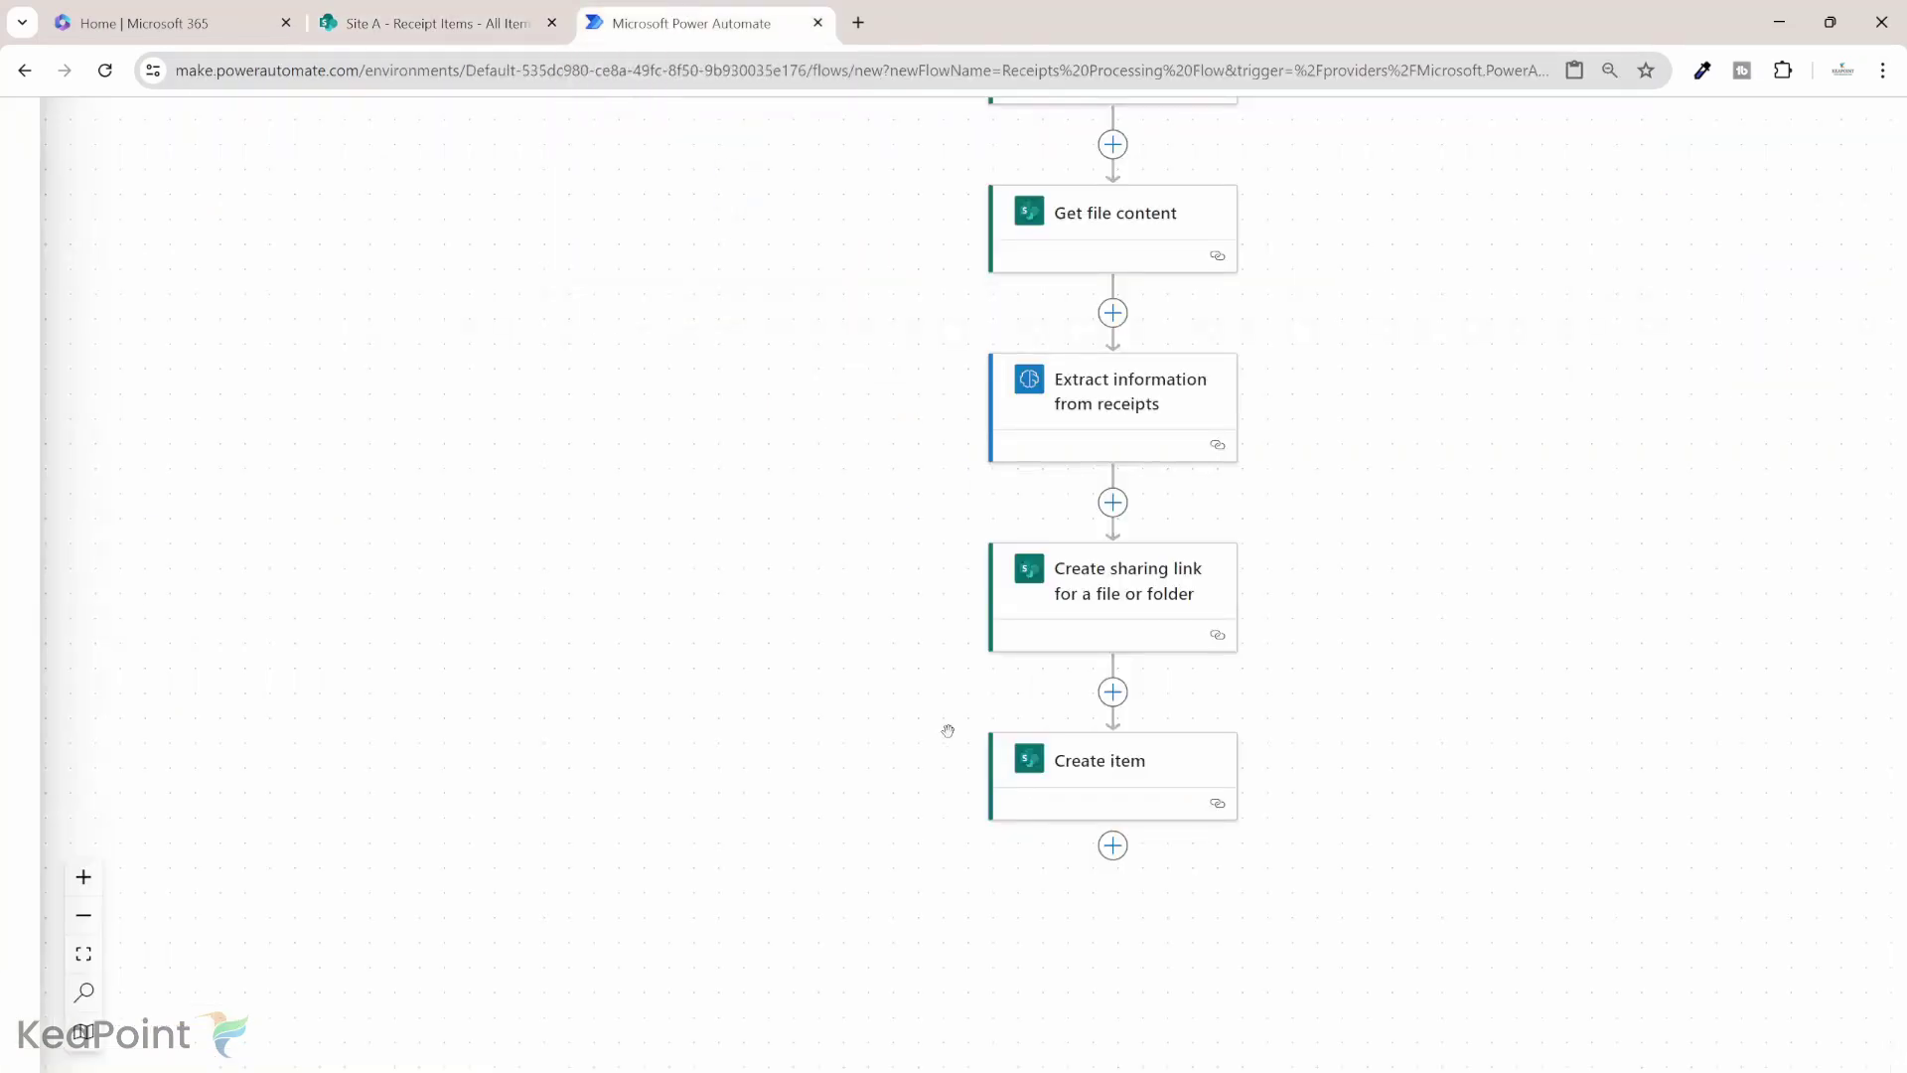
pyautogui.scroll(-3, 1113, 596)
pyautogui.click(1113, 576)
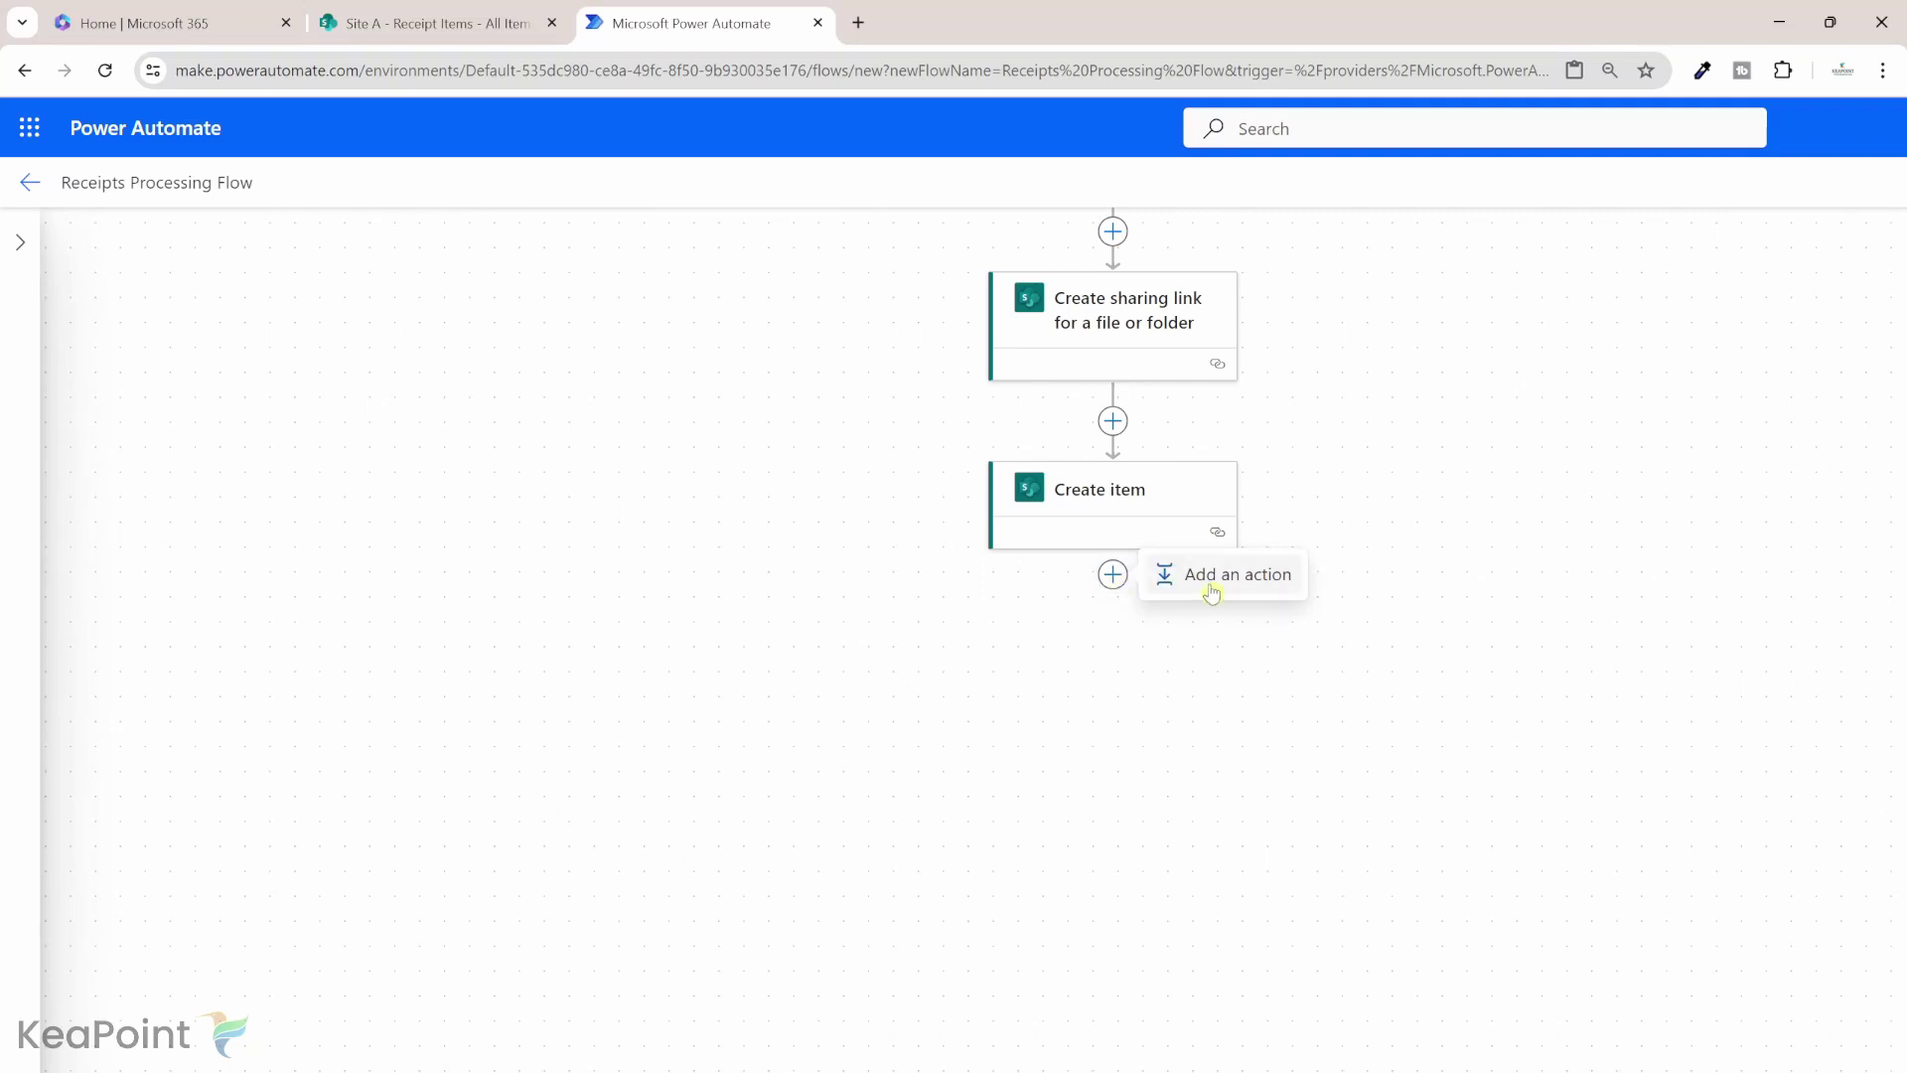
pyautogui.click(1214, 588)
pyautogui.write('create item')
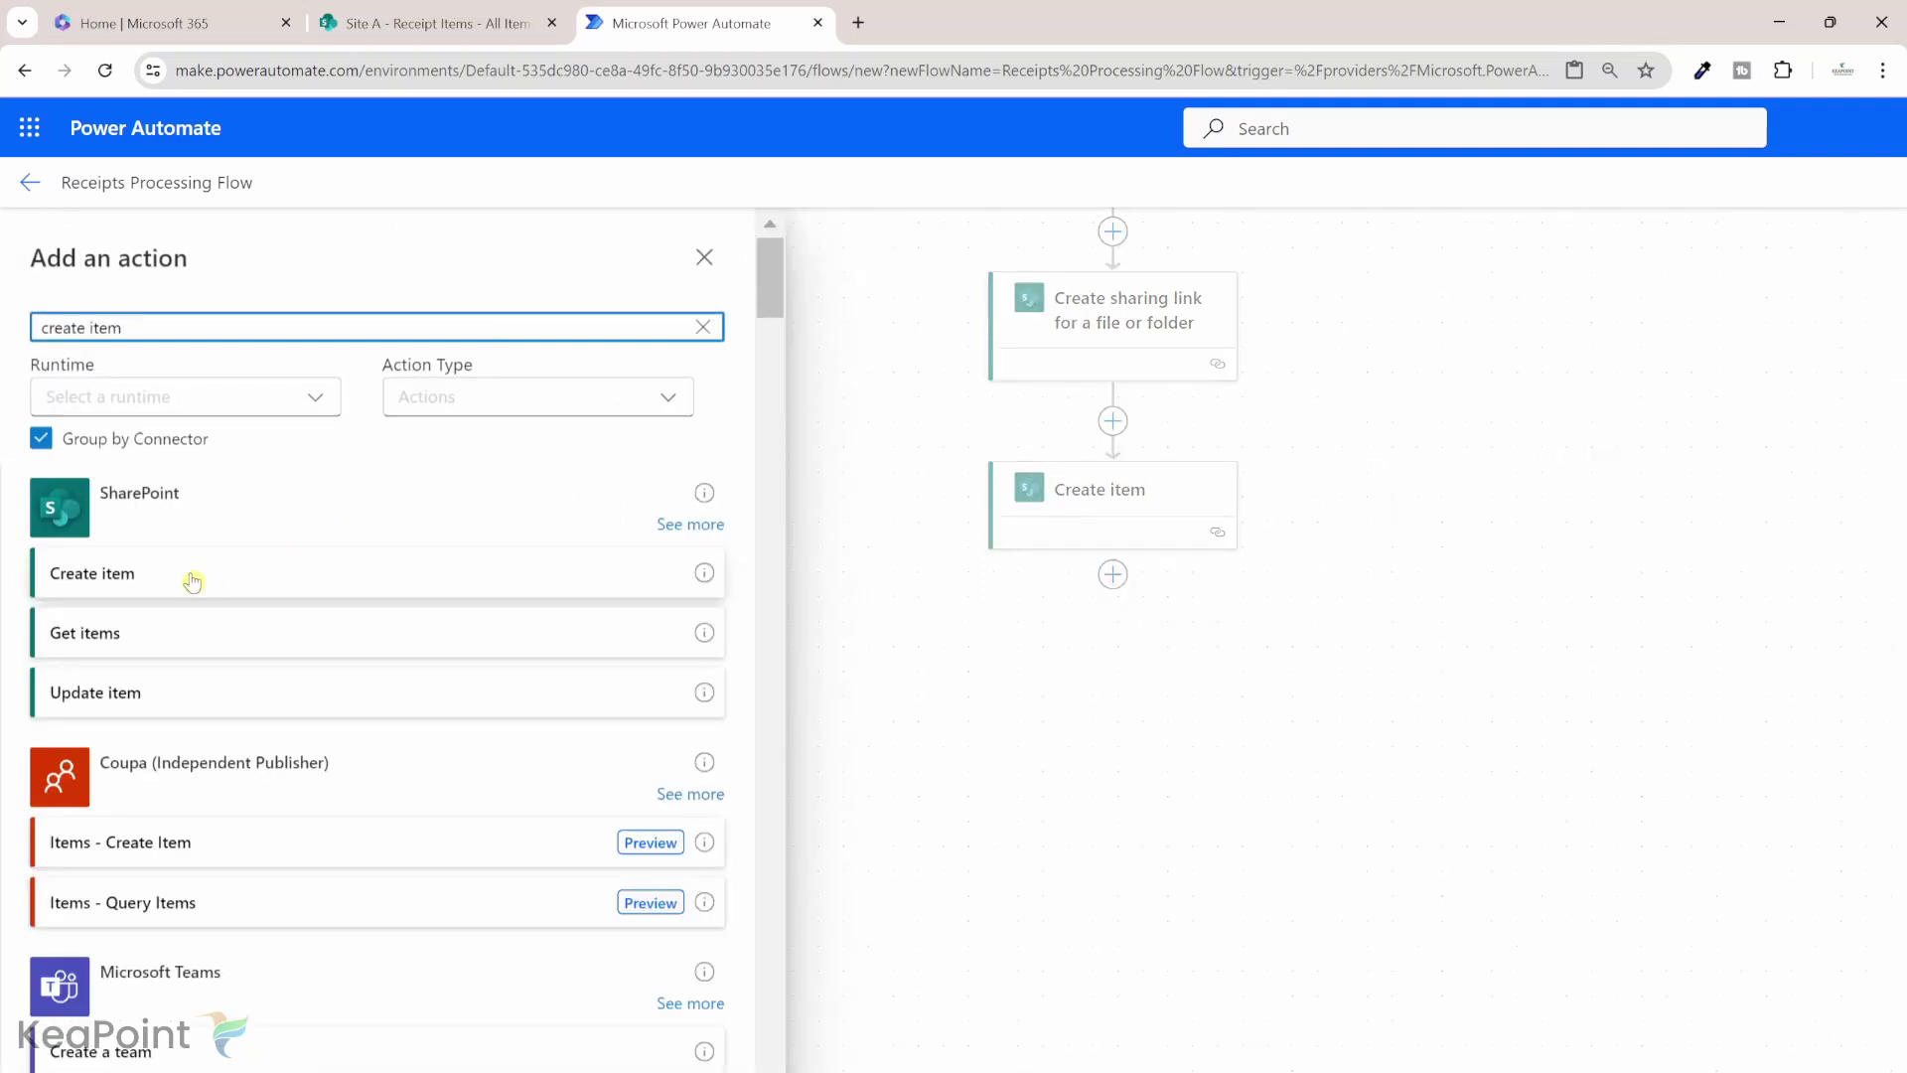
pyautogui.click(192, 582)
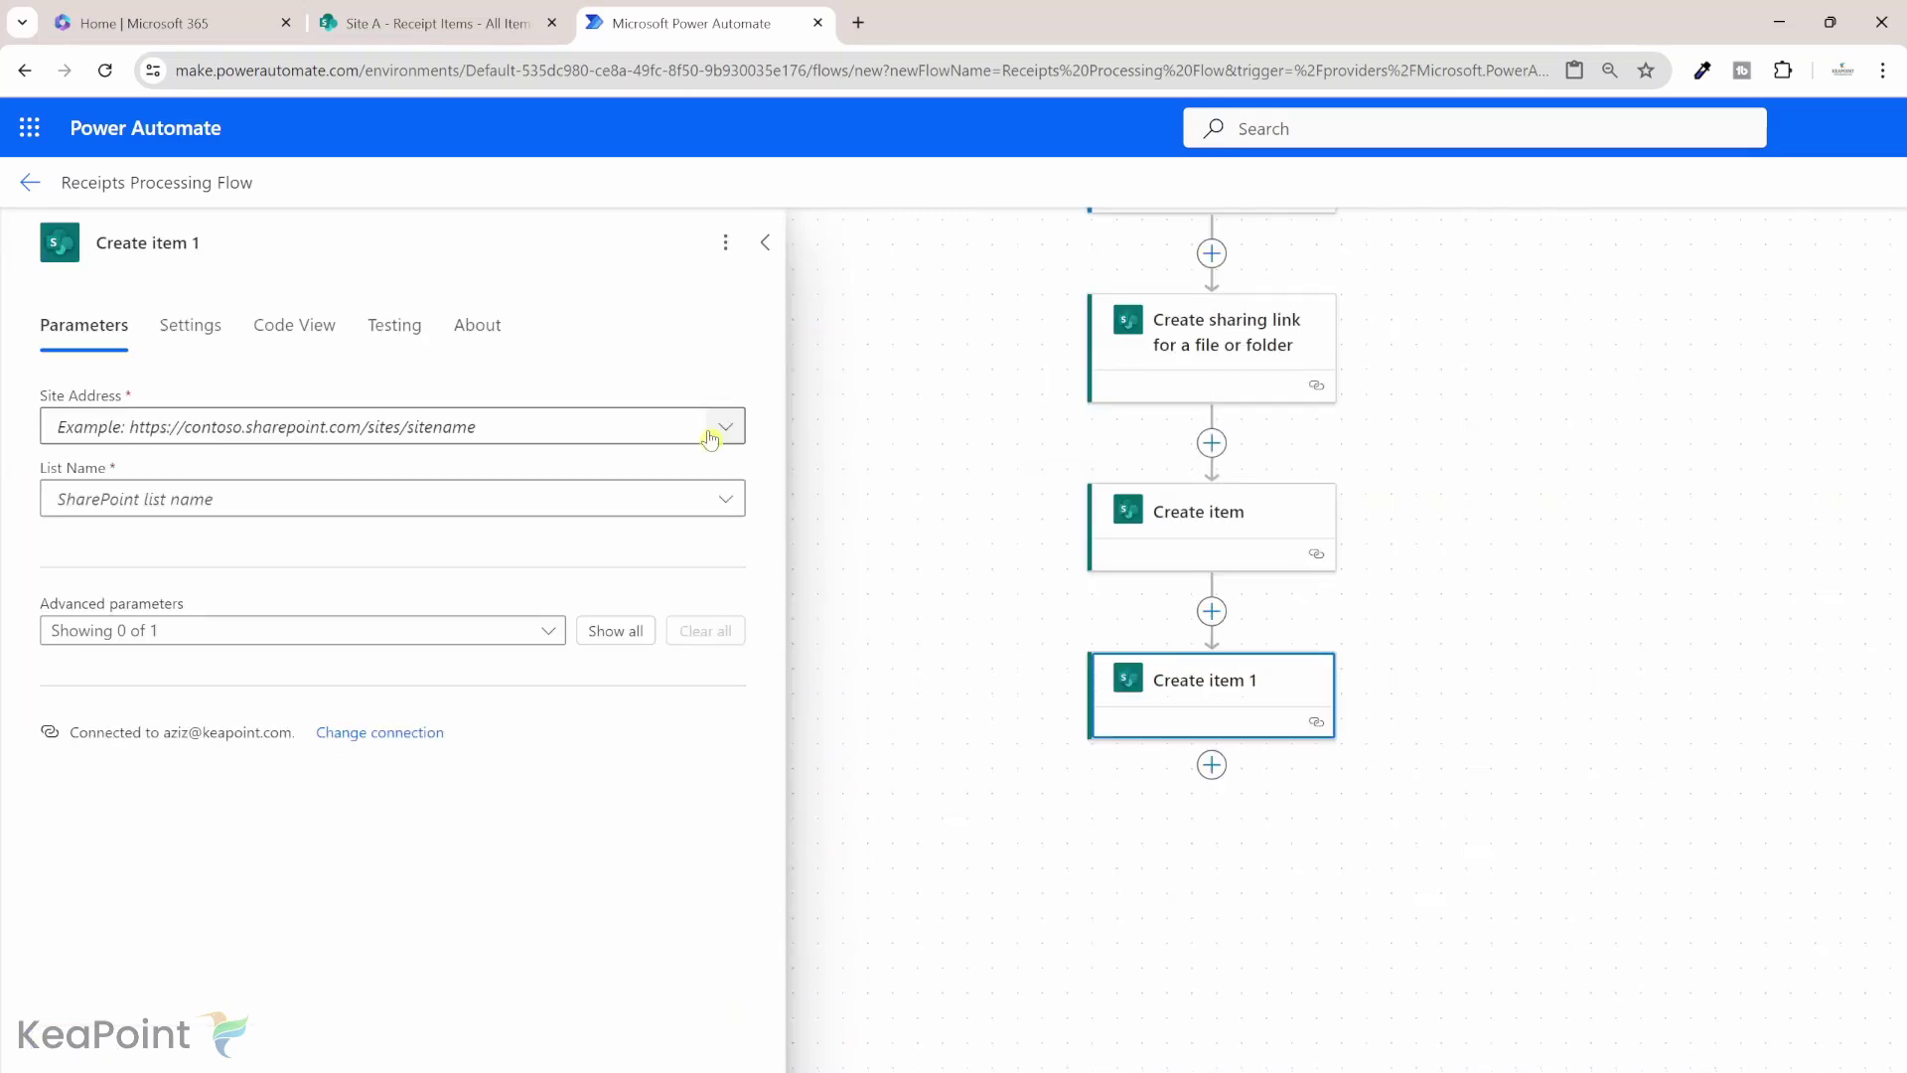
# Point the second Create item action at Site A's Receipt Items list and show all its advanced parameters.
pyautogui.click(711, 440)
pyautogui.click(433, 868)
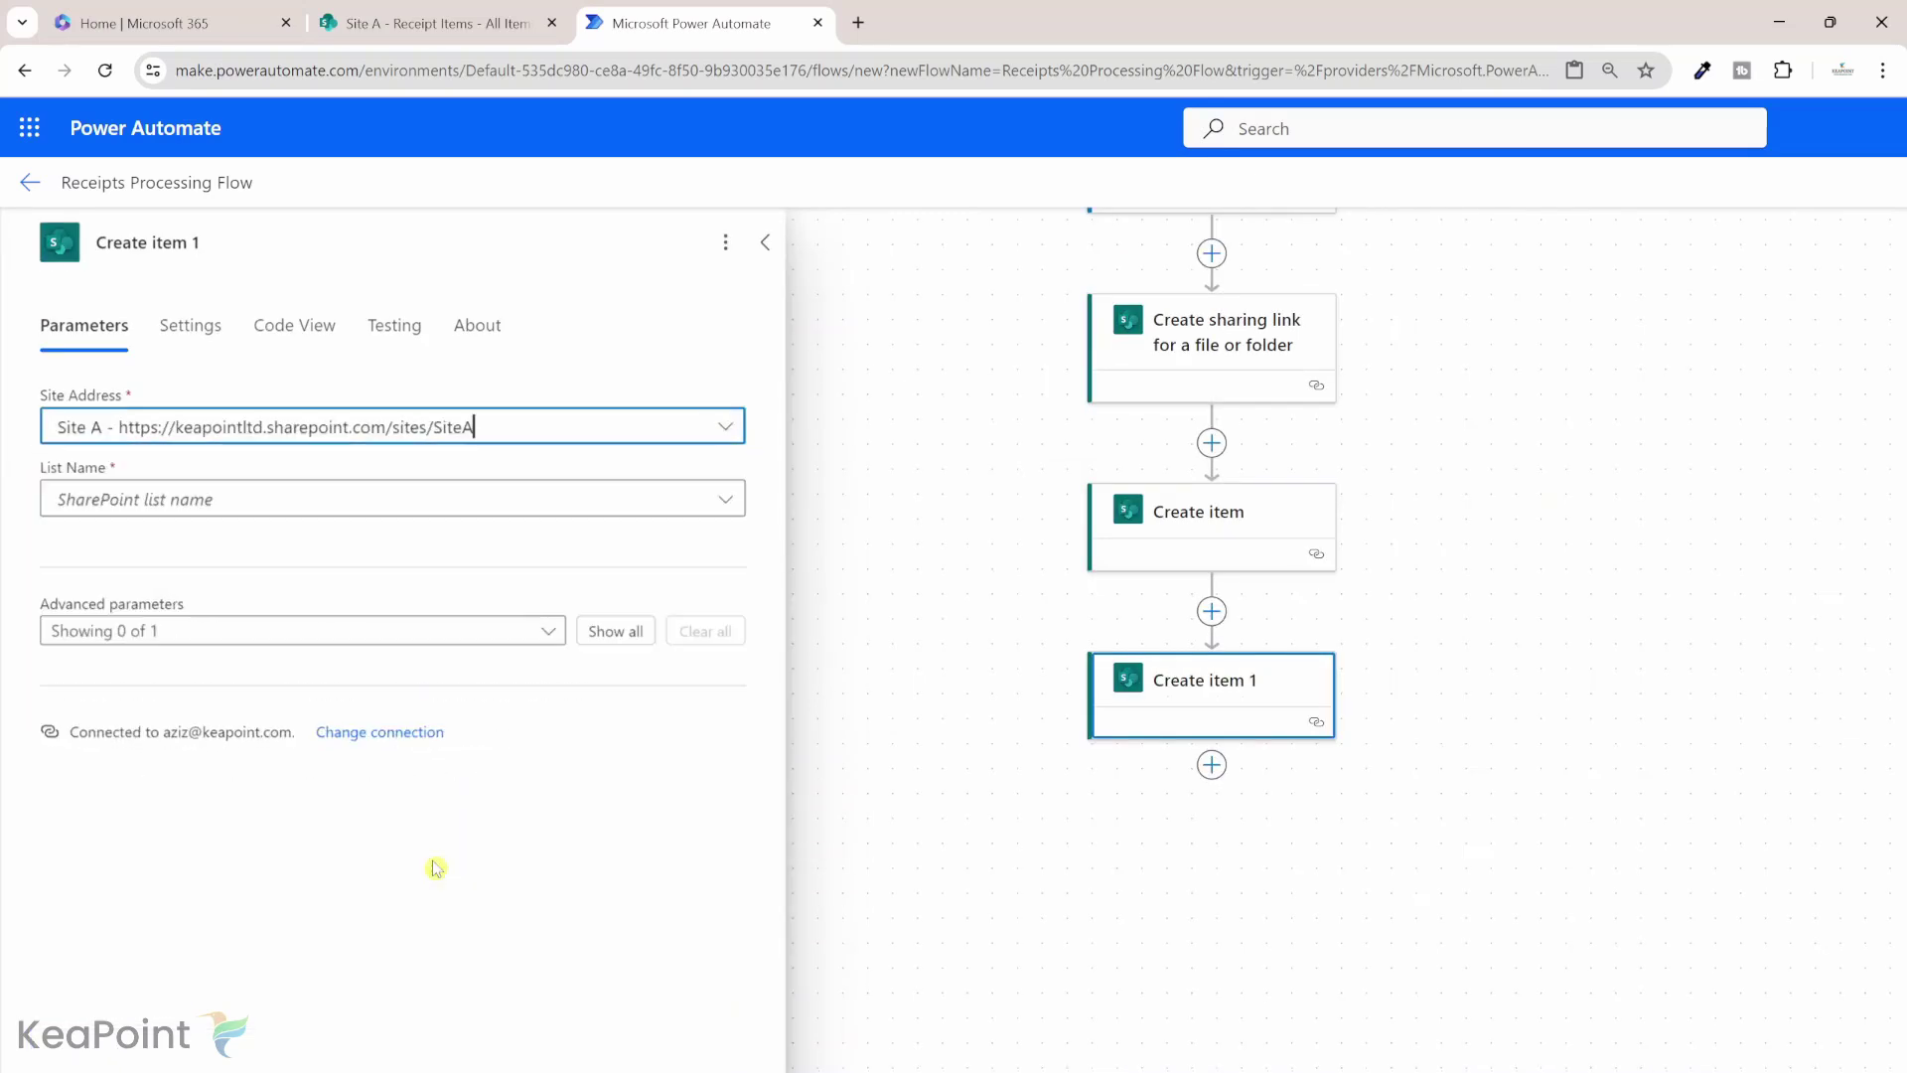
pyautogui.click(723, 508)
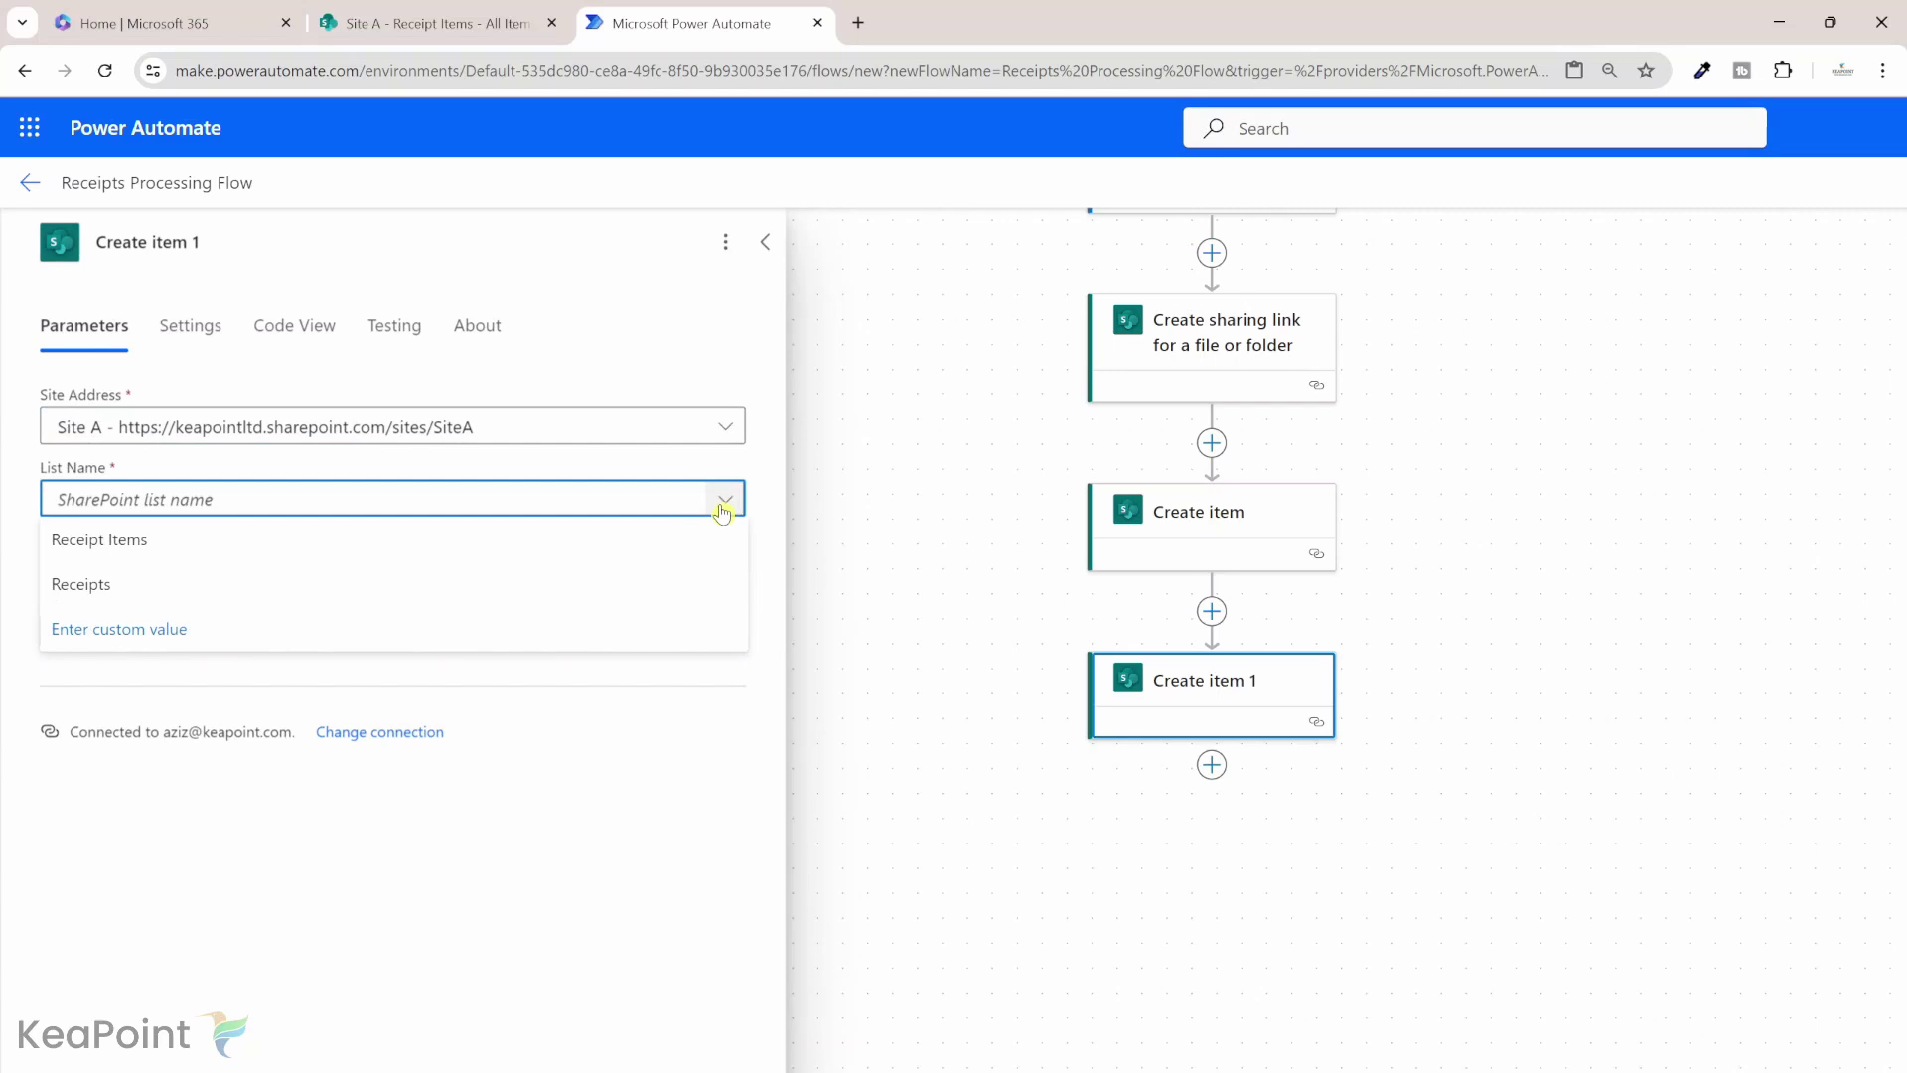
pyautogui.click(183, 548)
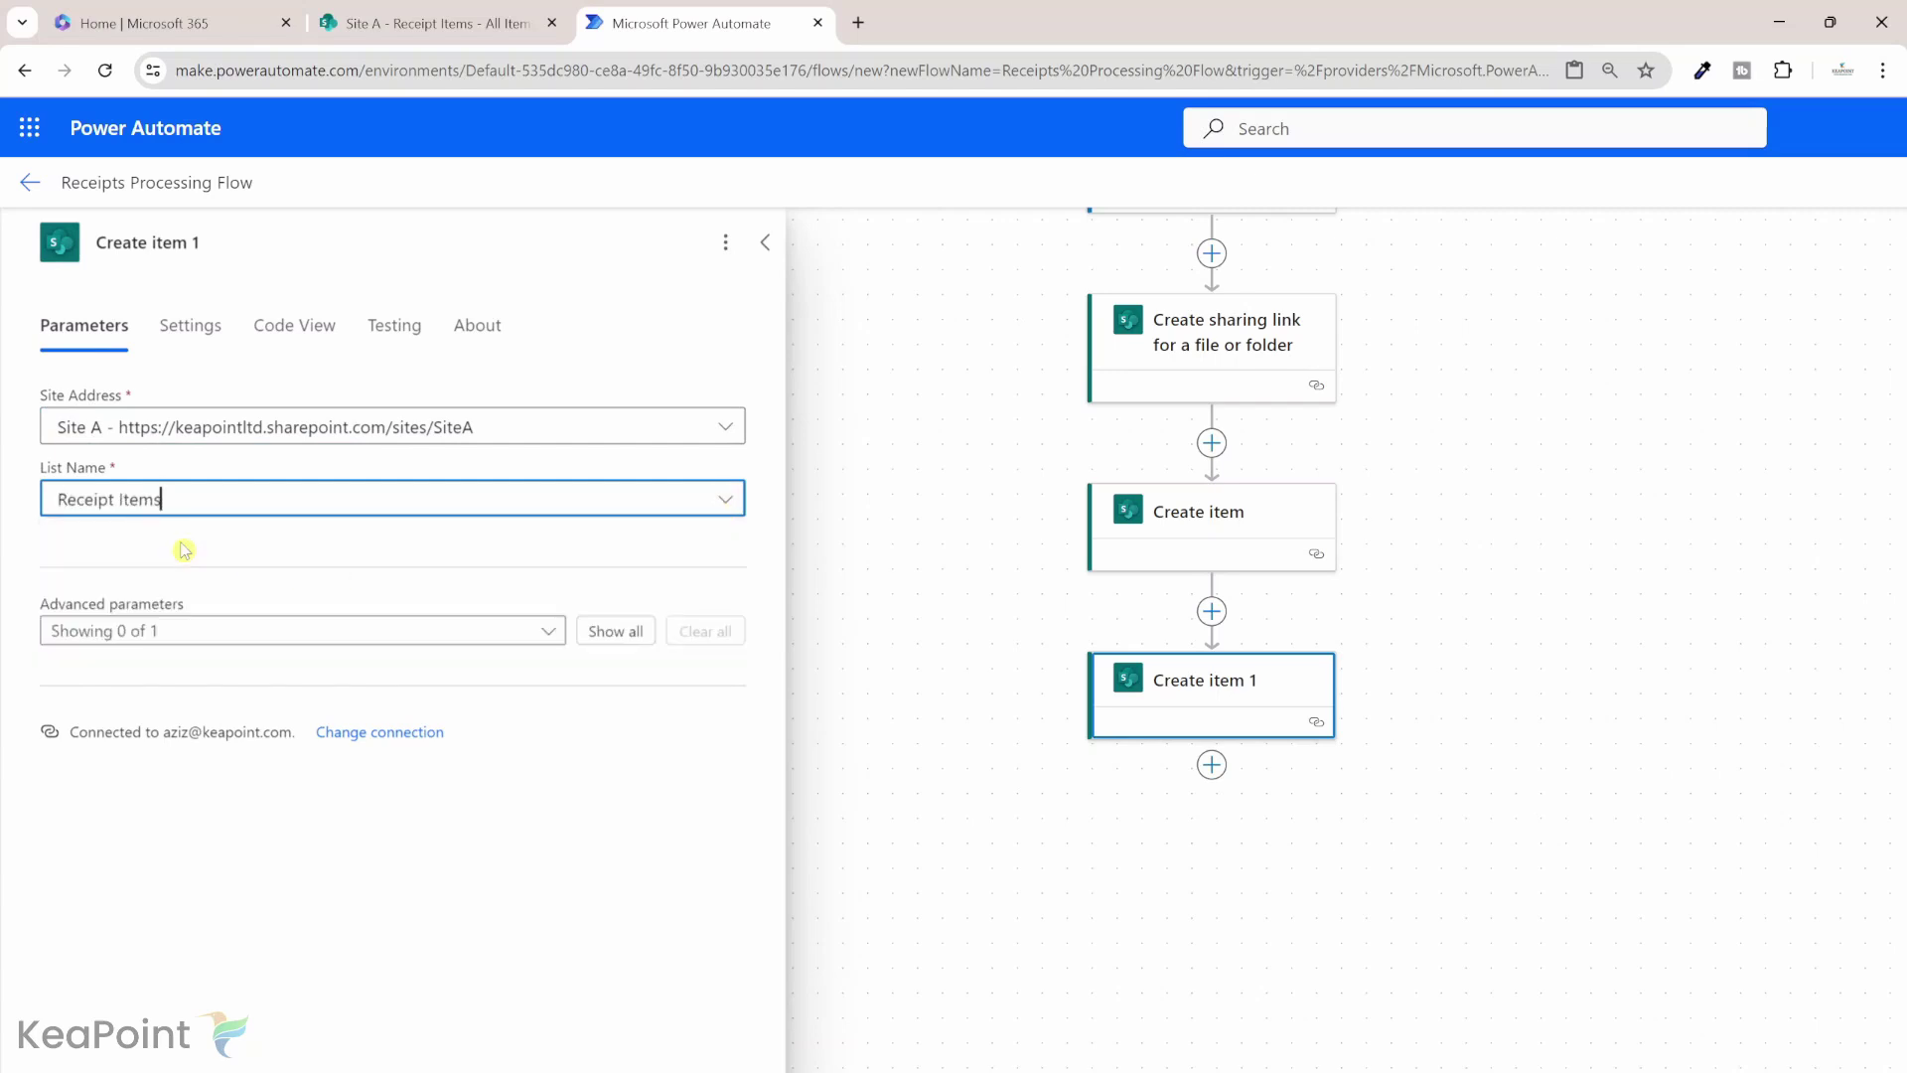
pyautogui.click(607, 635)
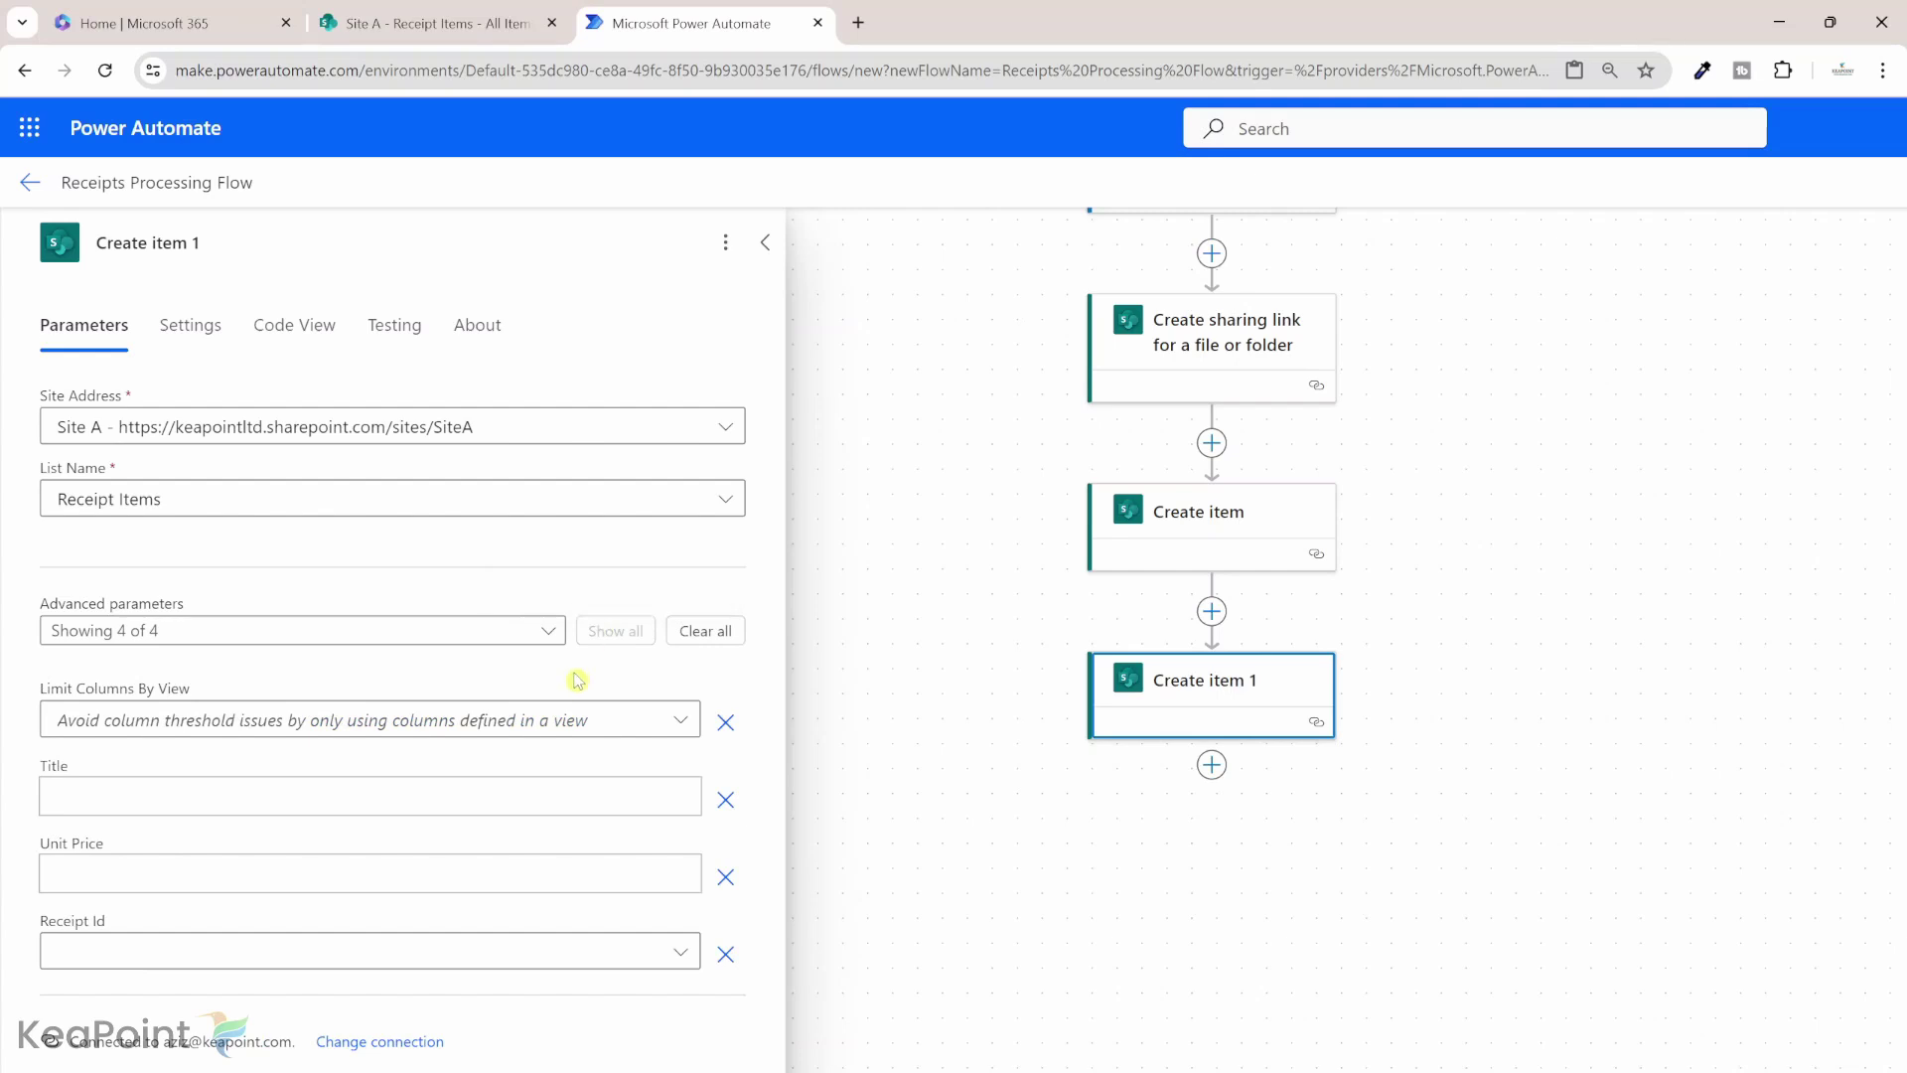
# Set the receipt item's Title to the Purchased item name output of Extract information from receipts.
pyautogui.scroll(-3, 191, 463)
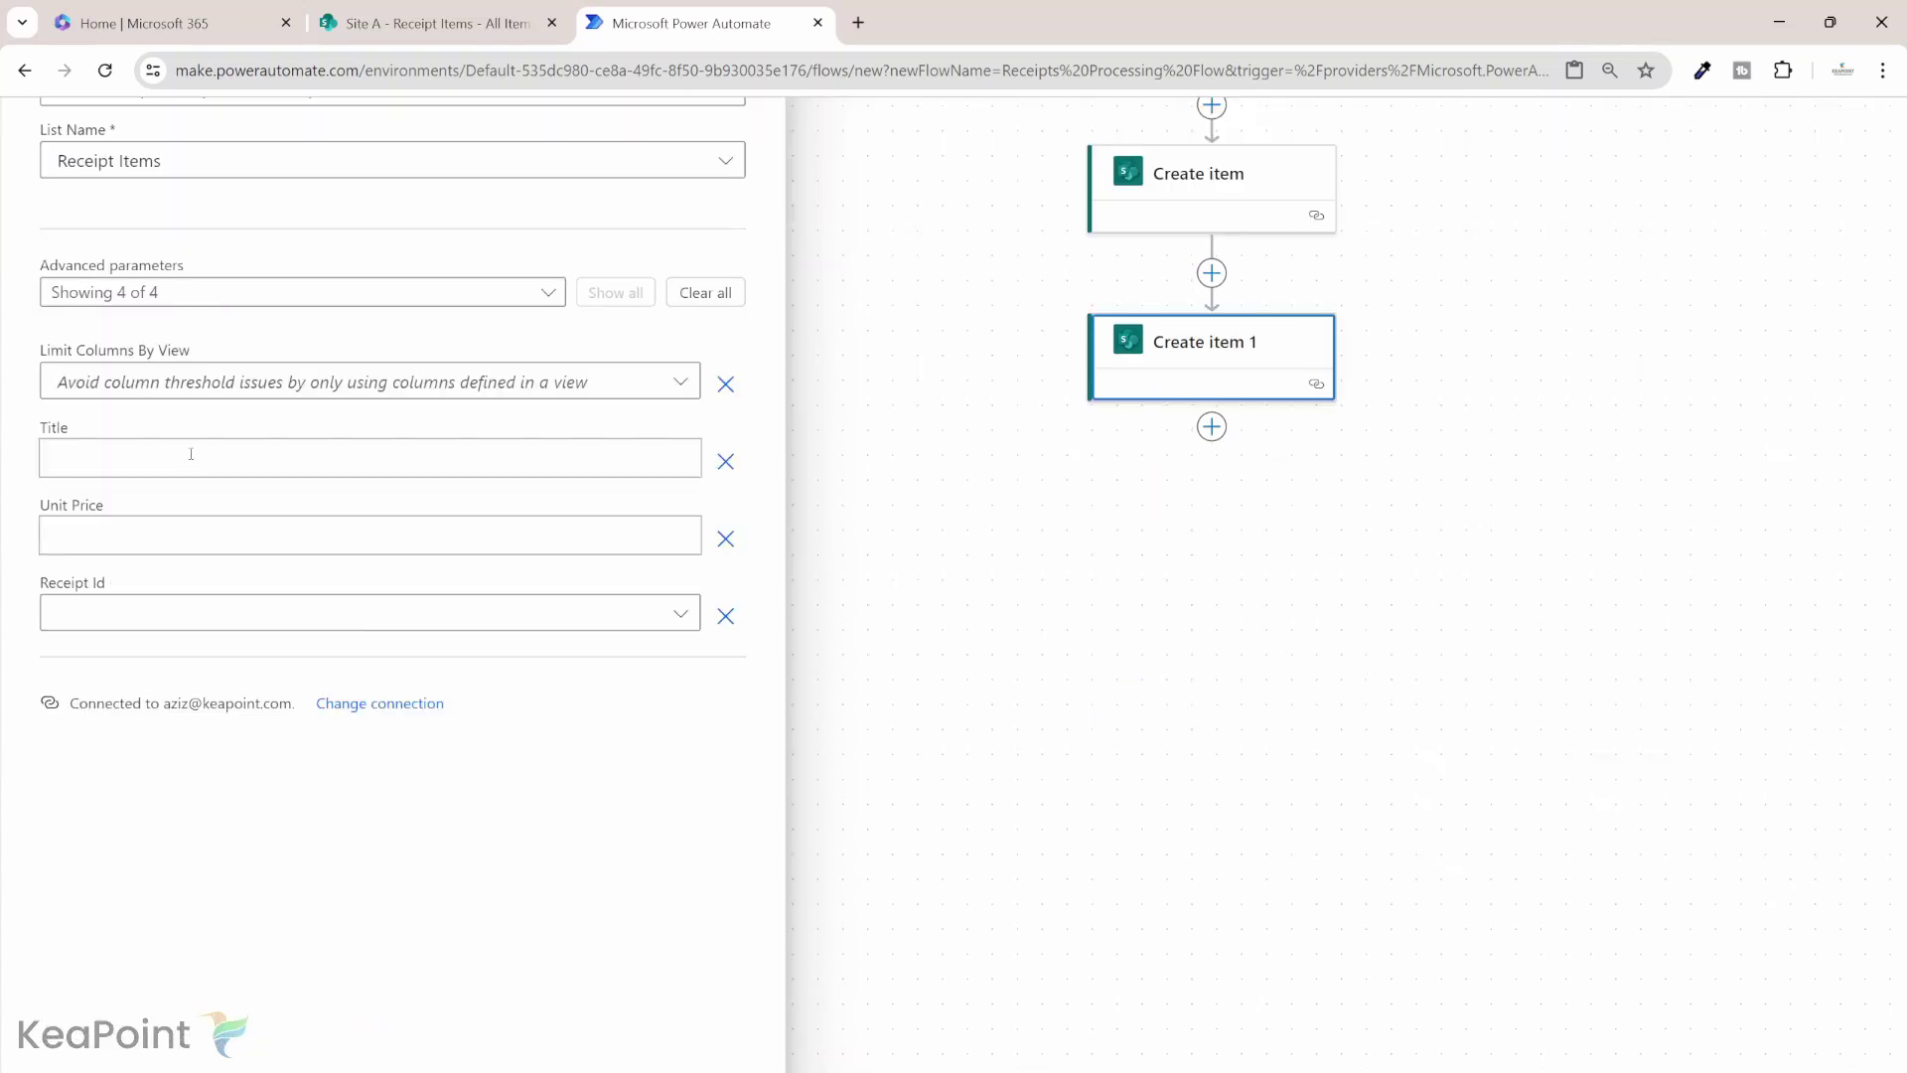
pyautogui.click(191, 454)
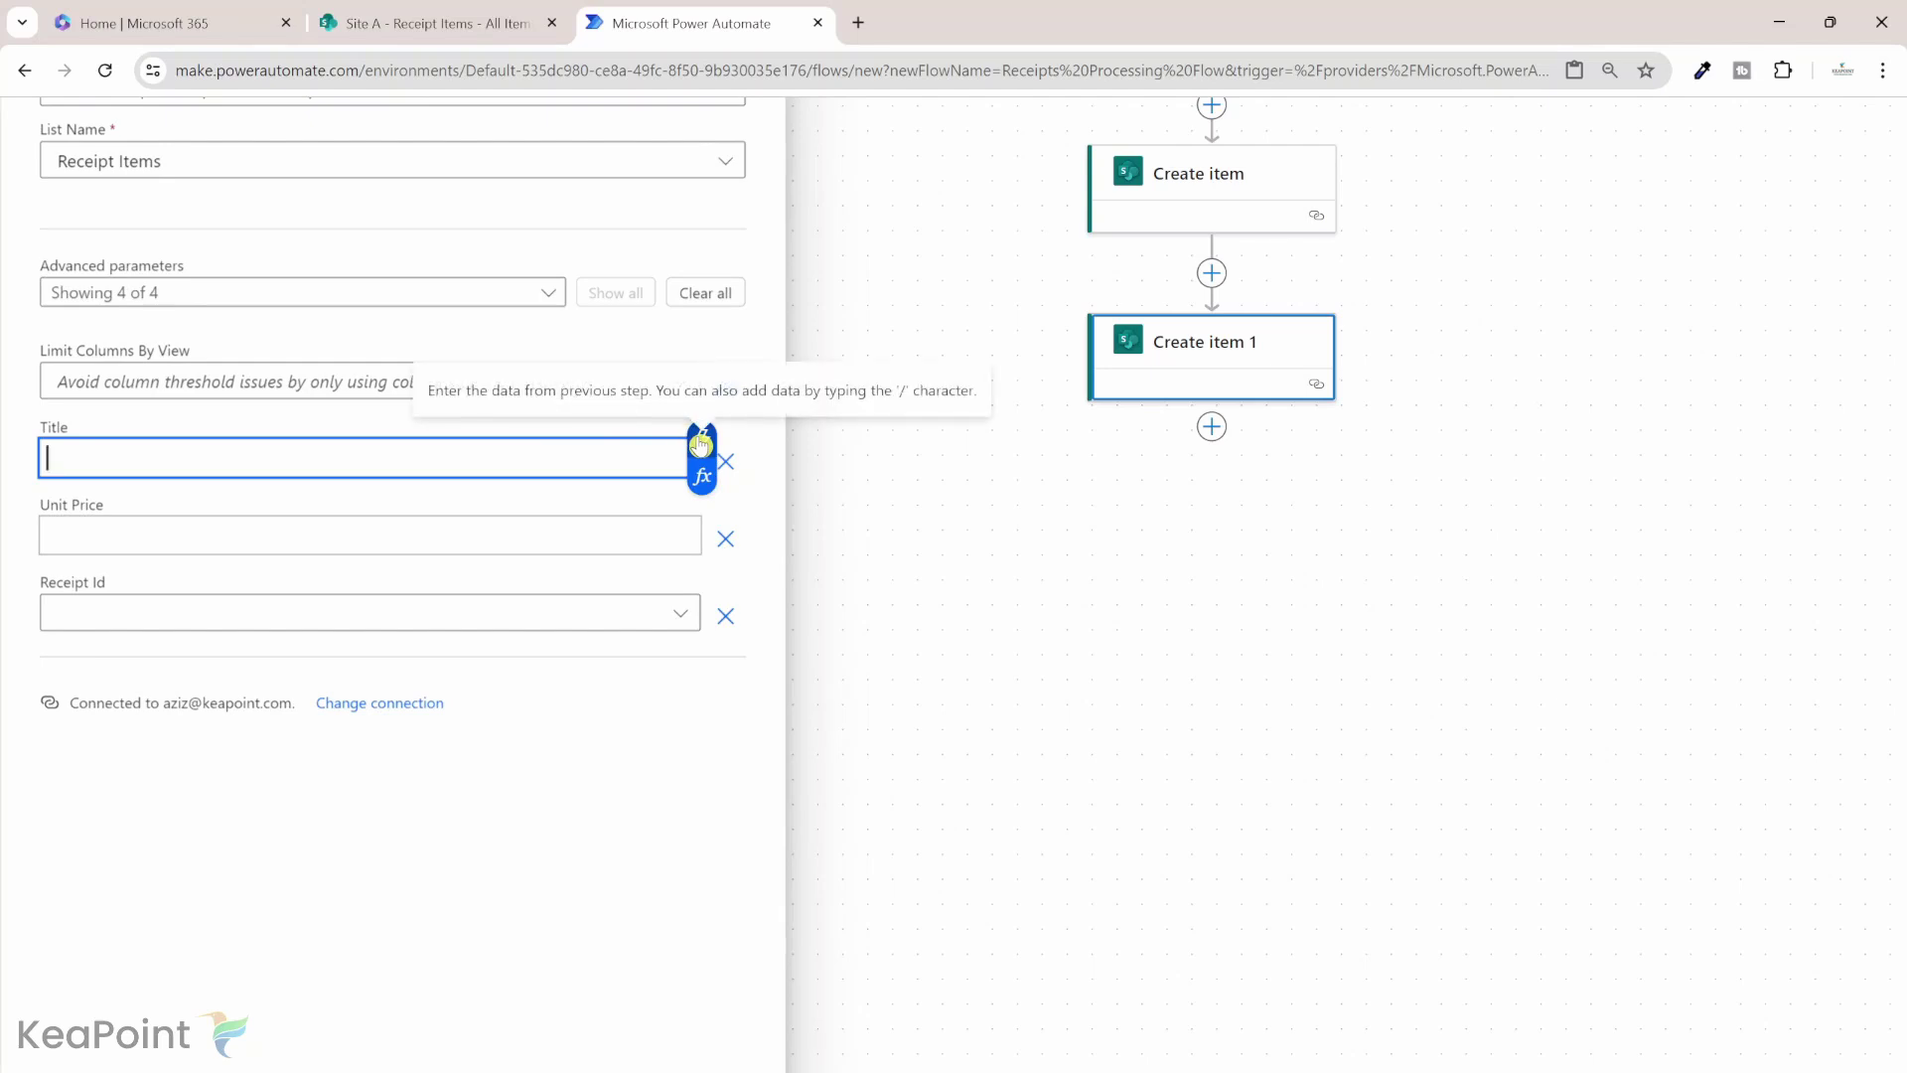
pyautogui.click(700, 444)
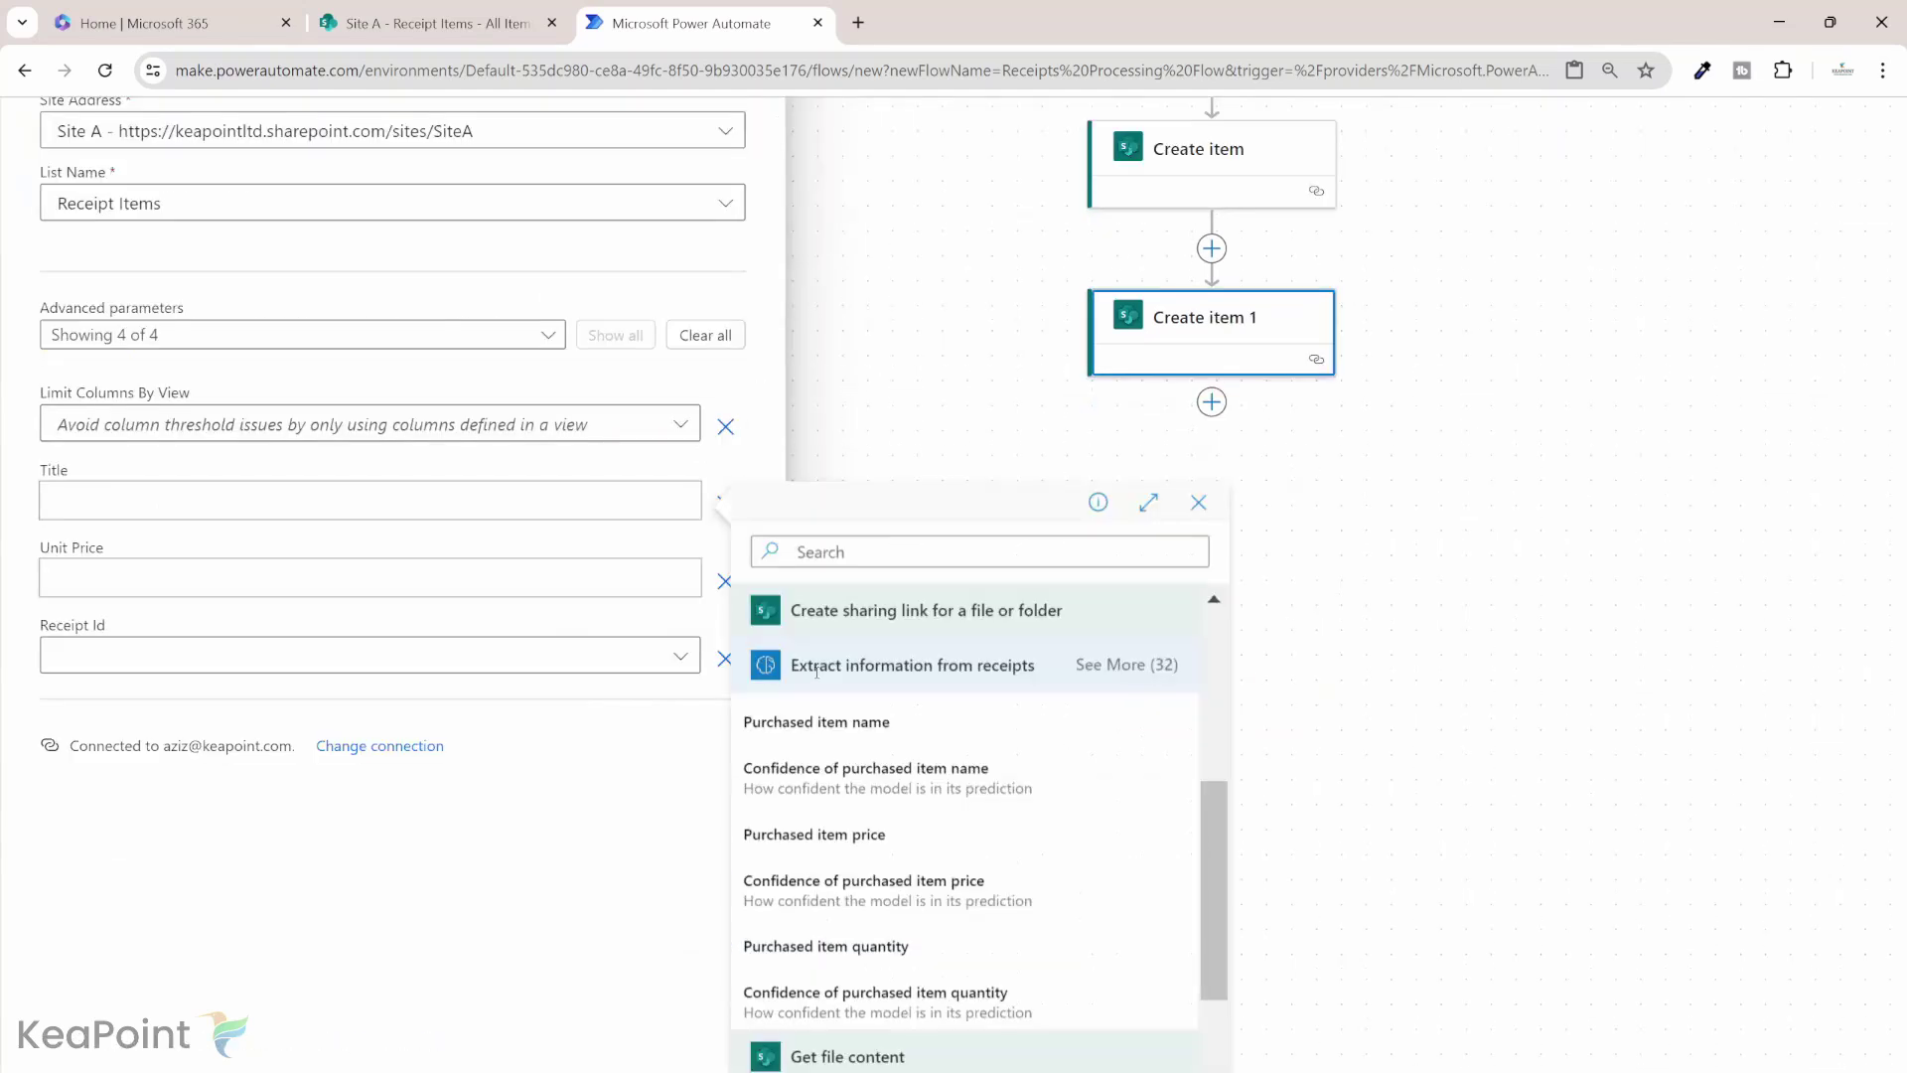
pyautogui.click(1108, 667)
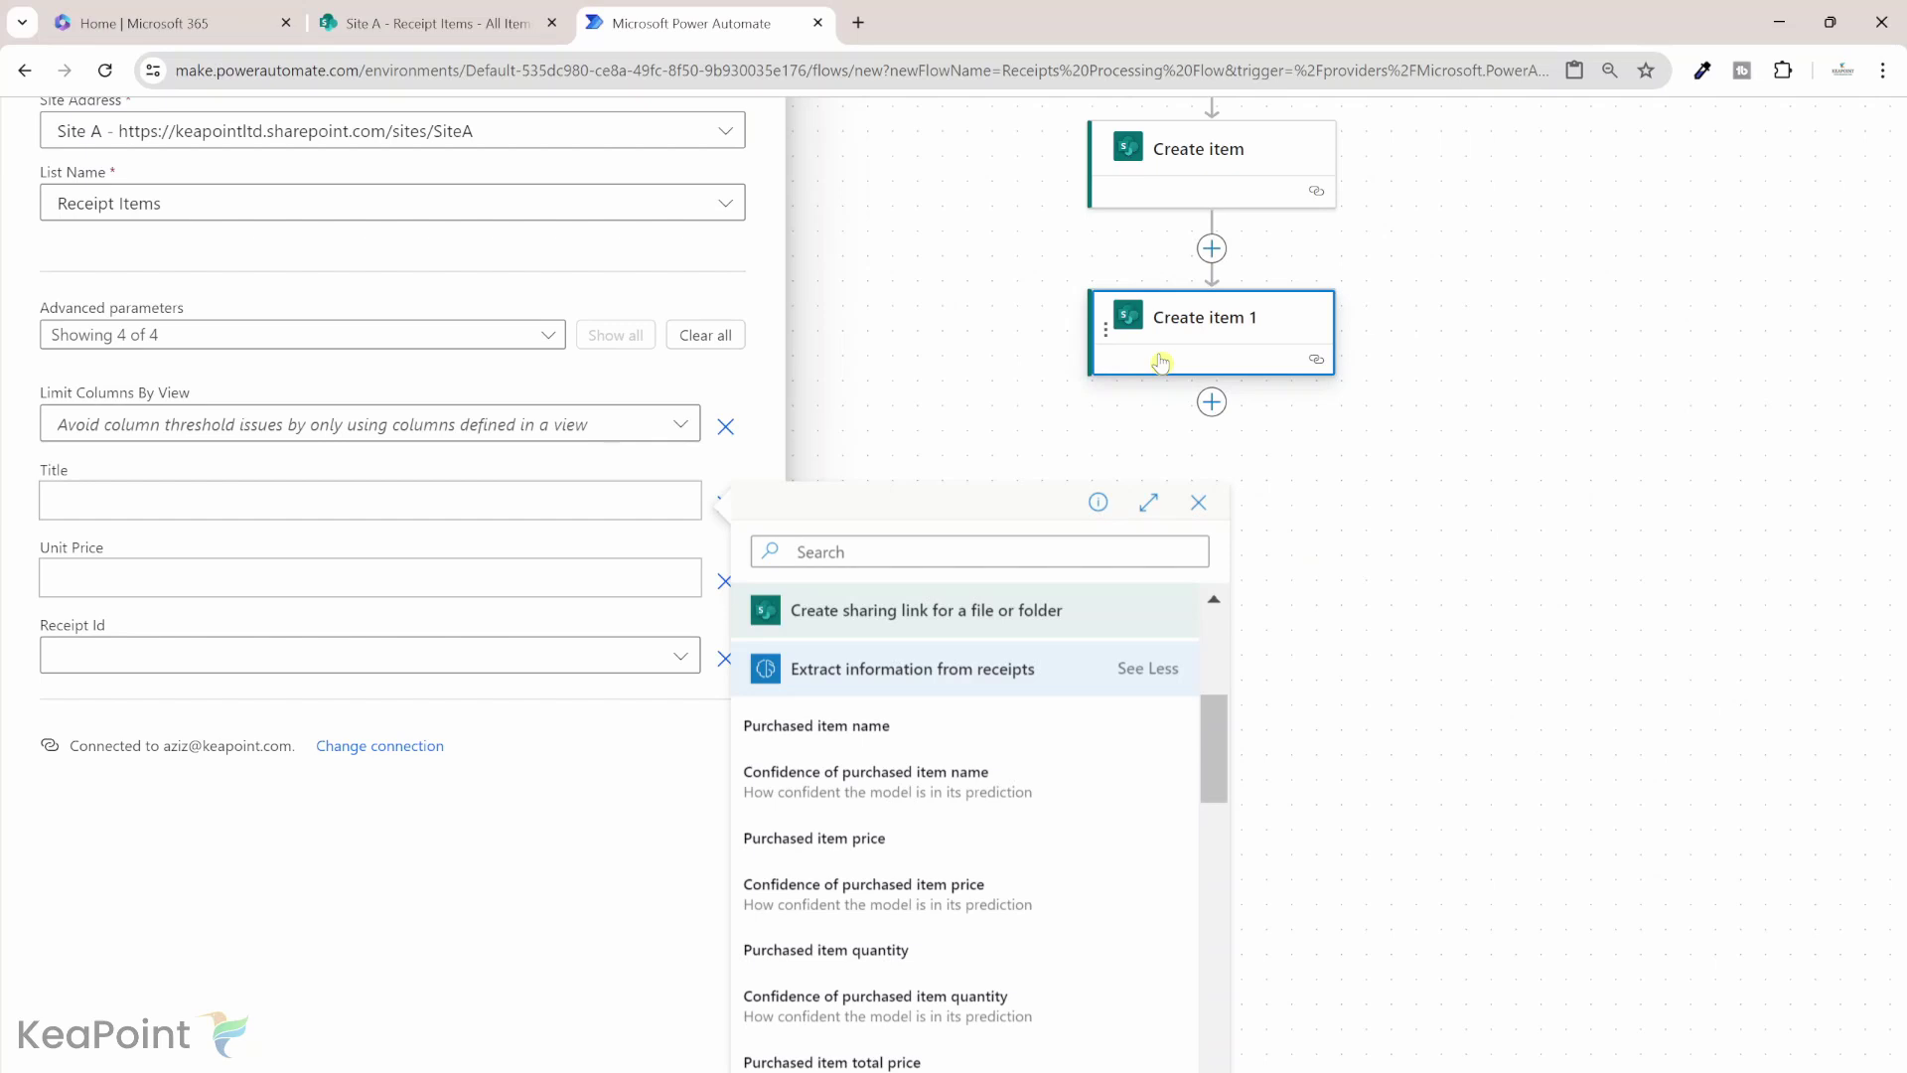
pyautogui.click(863, 733)
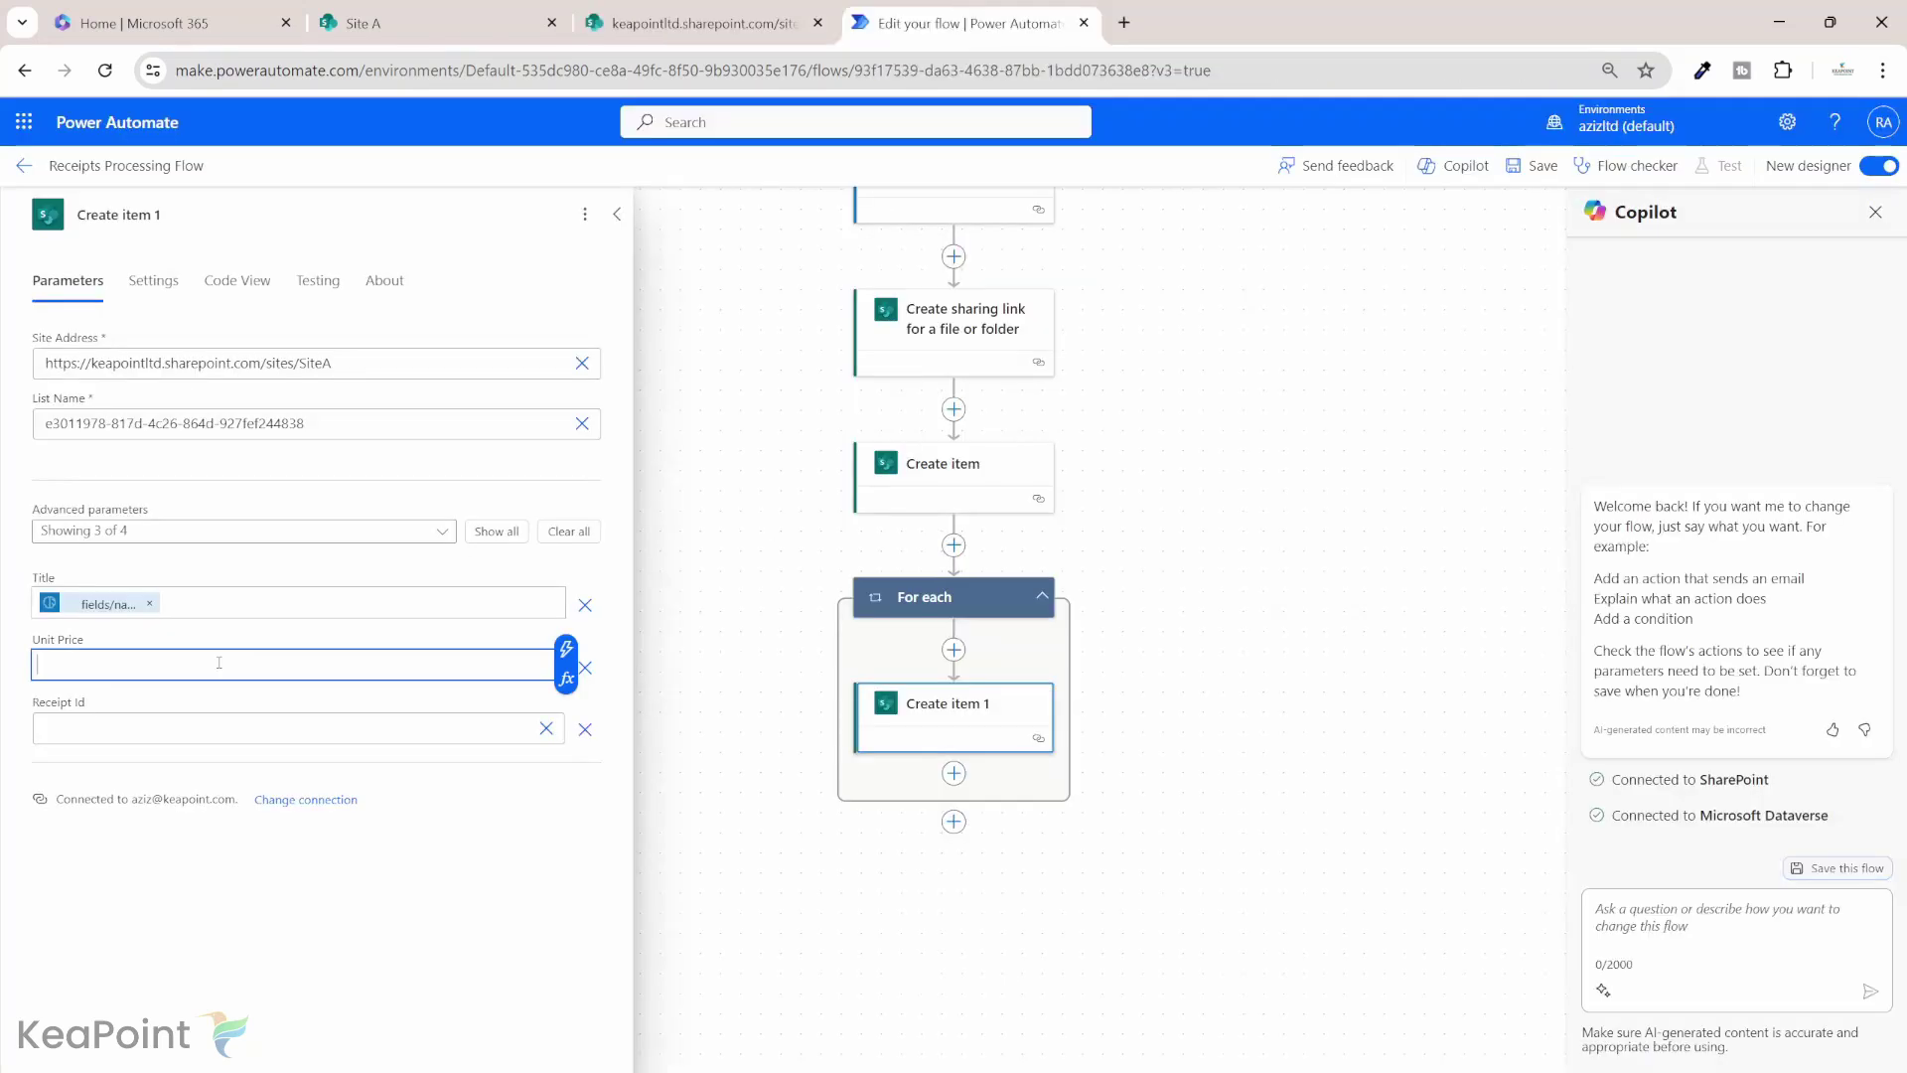
# Set the receipt item's Unit Price to the Purchased item total price output of Extract information from receipts.
pyautogui.click(566, 648)
pyautogui.scroll(-3, 777, 839)
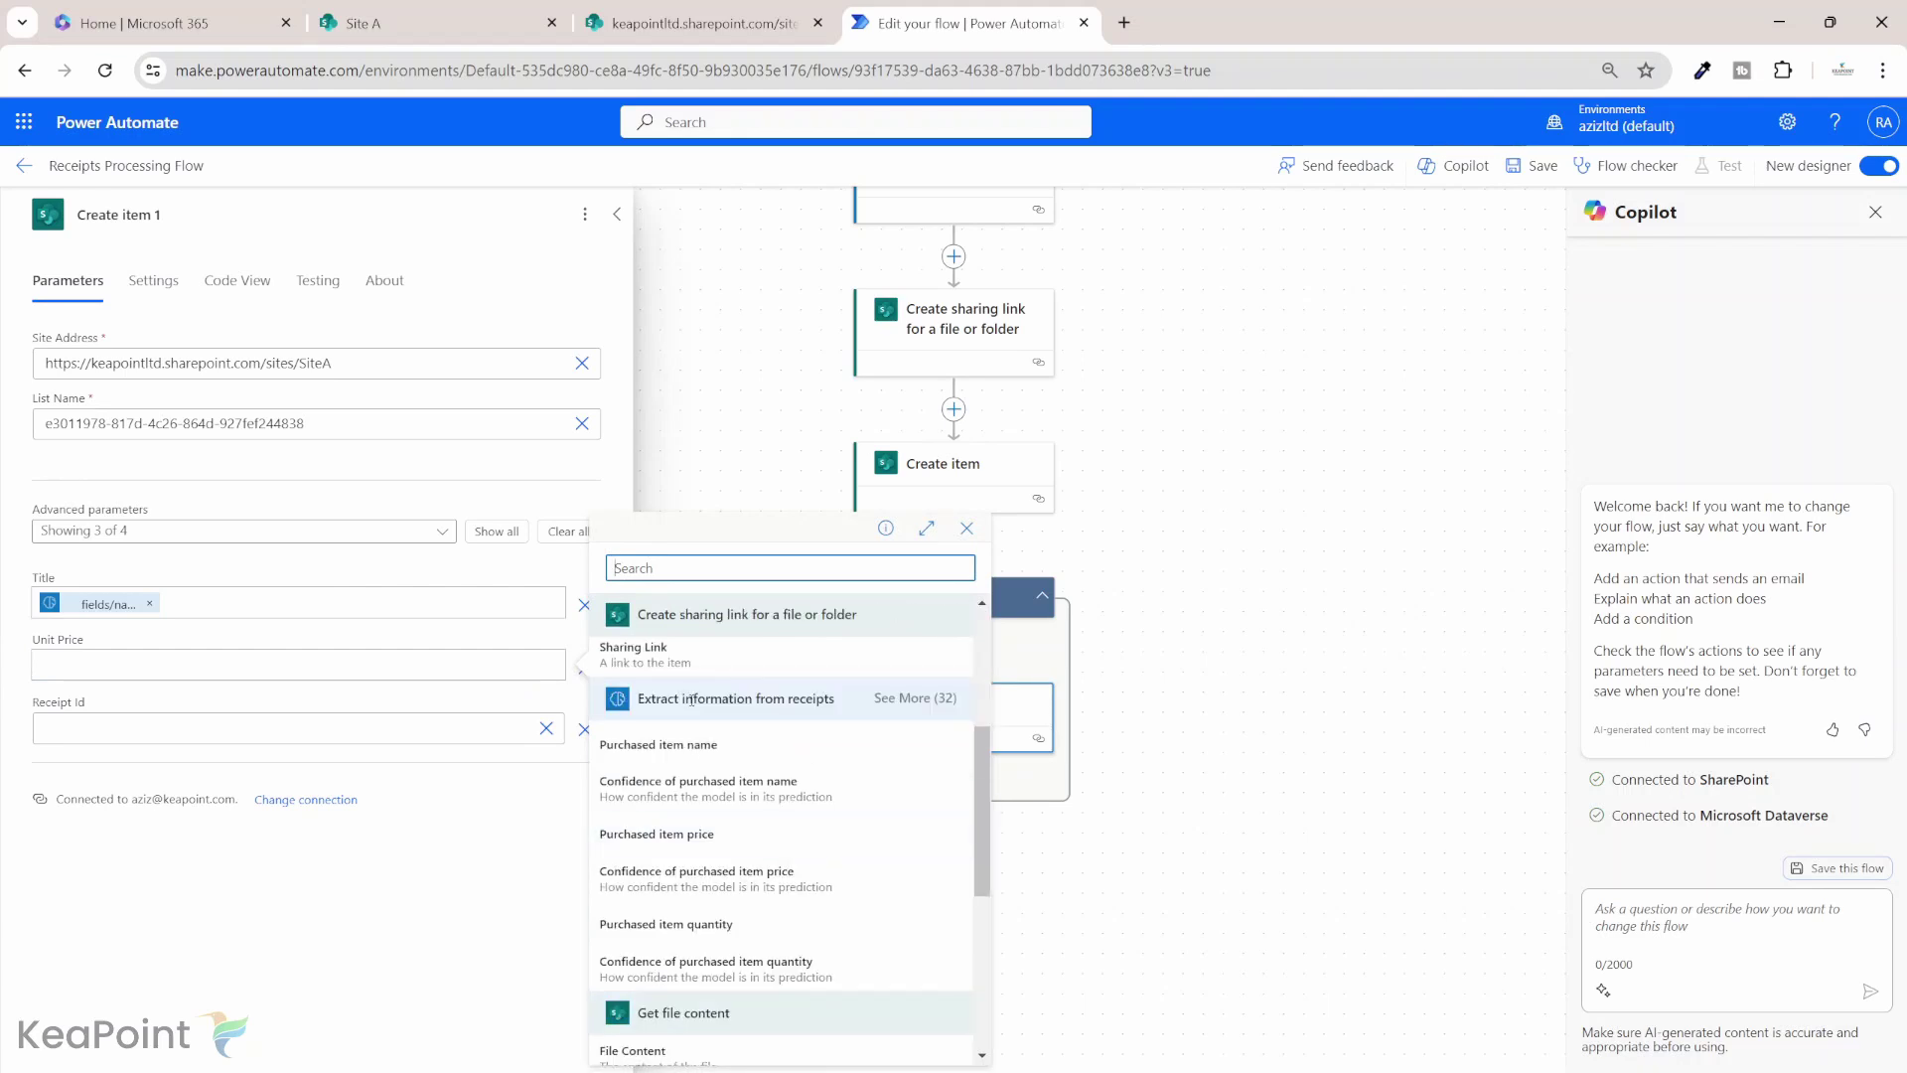
pyautogui.click(930, 700)
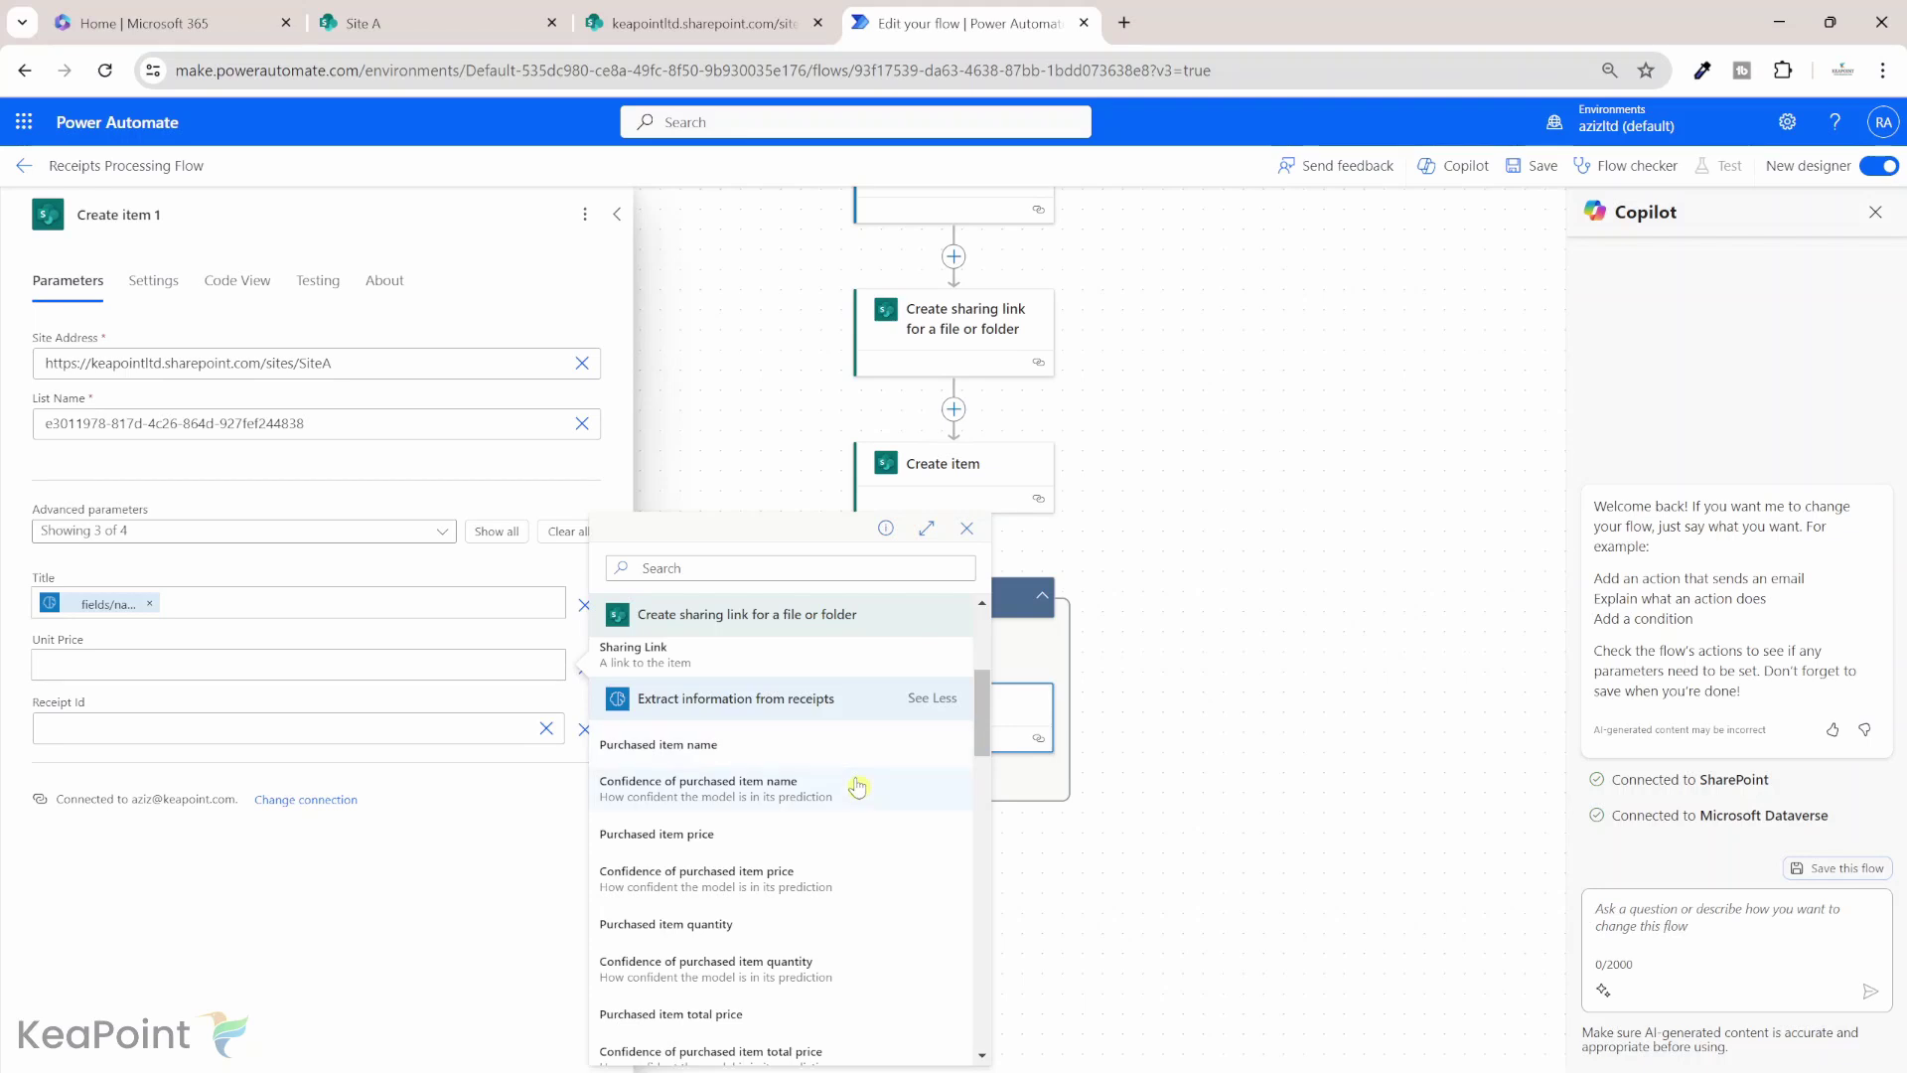
pyautogui.scroll(-2, 795, 790)
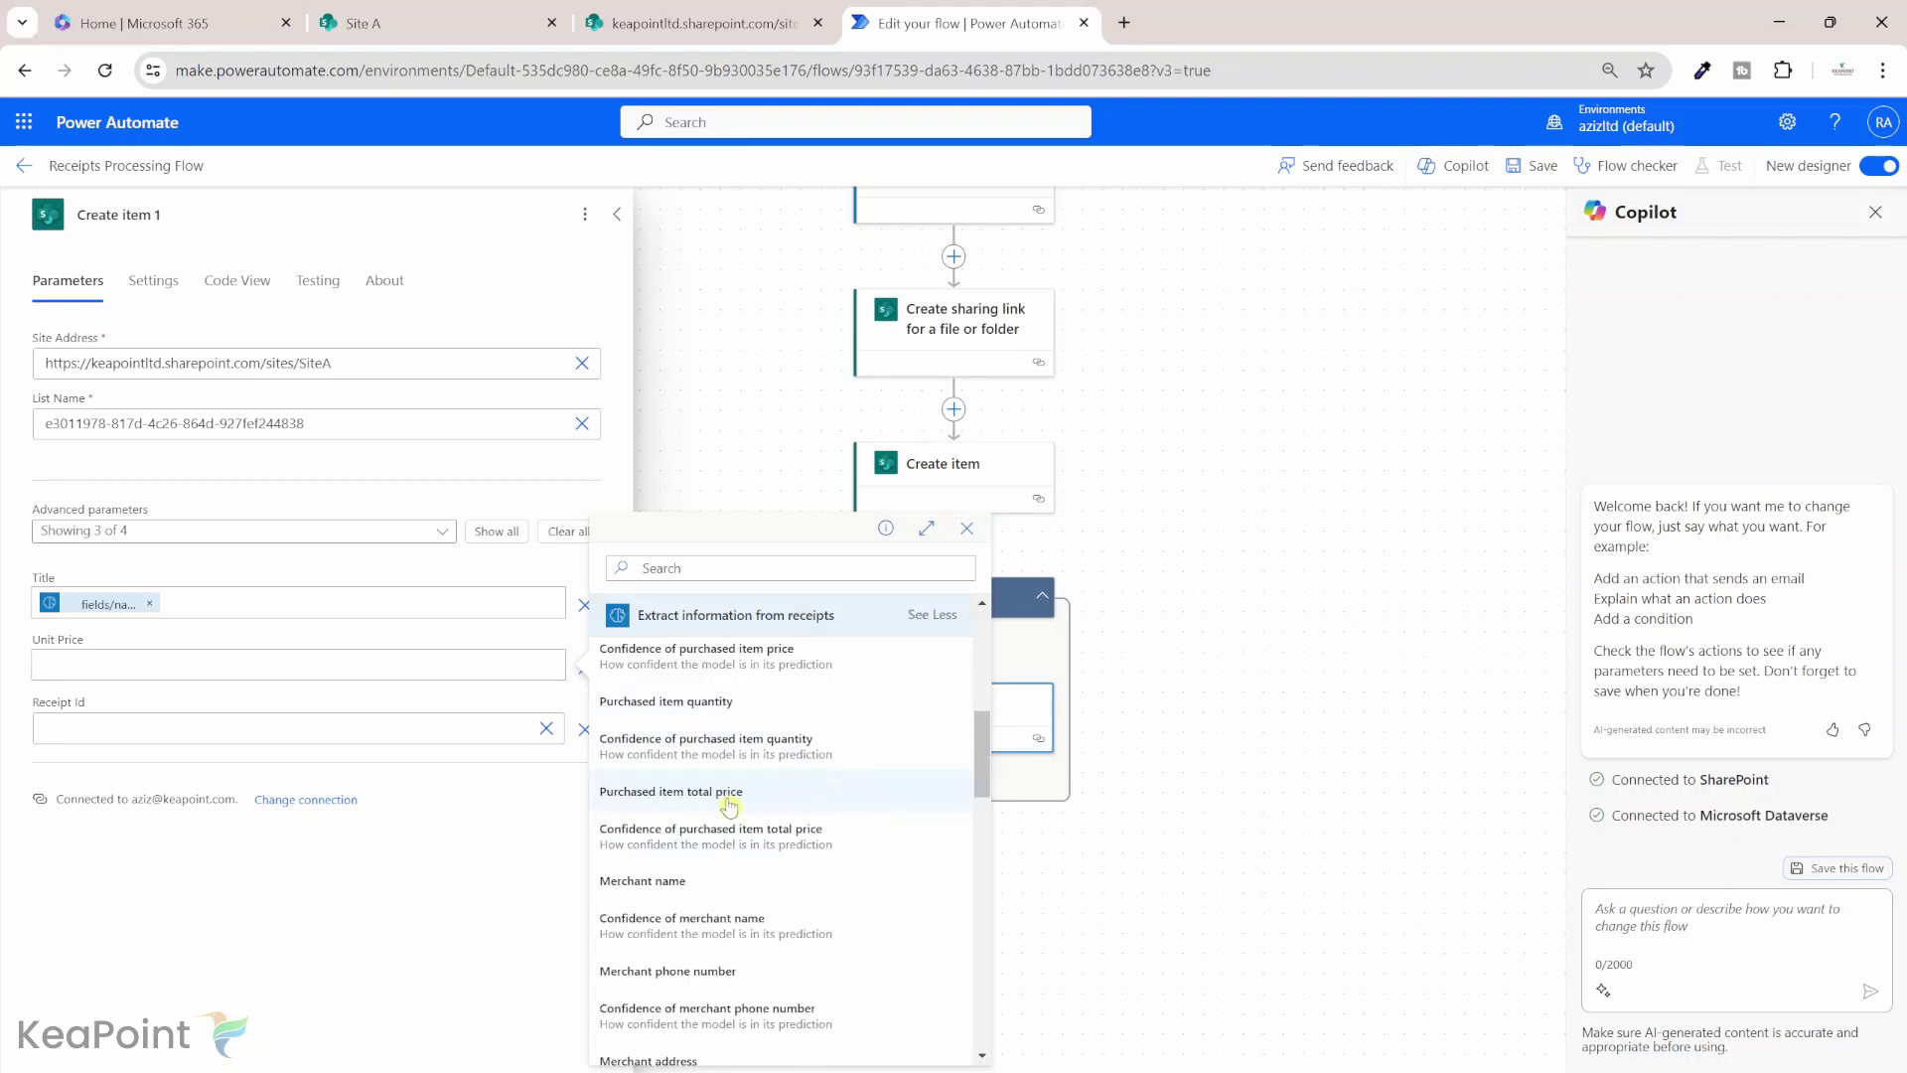
pyautogui.click(729, 793)
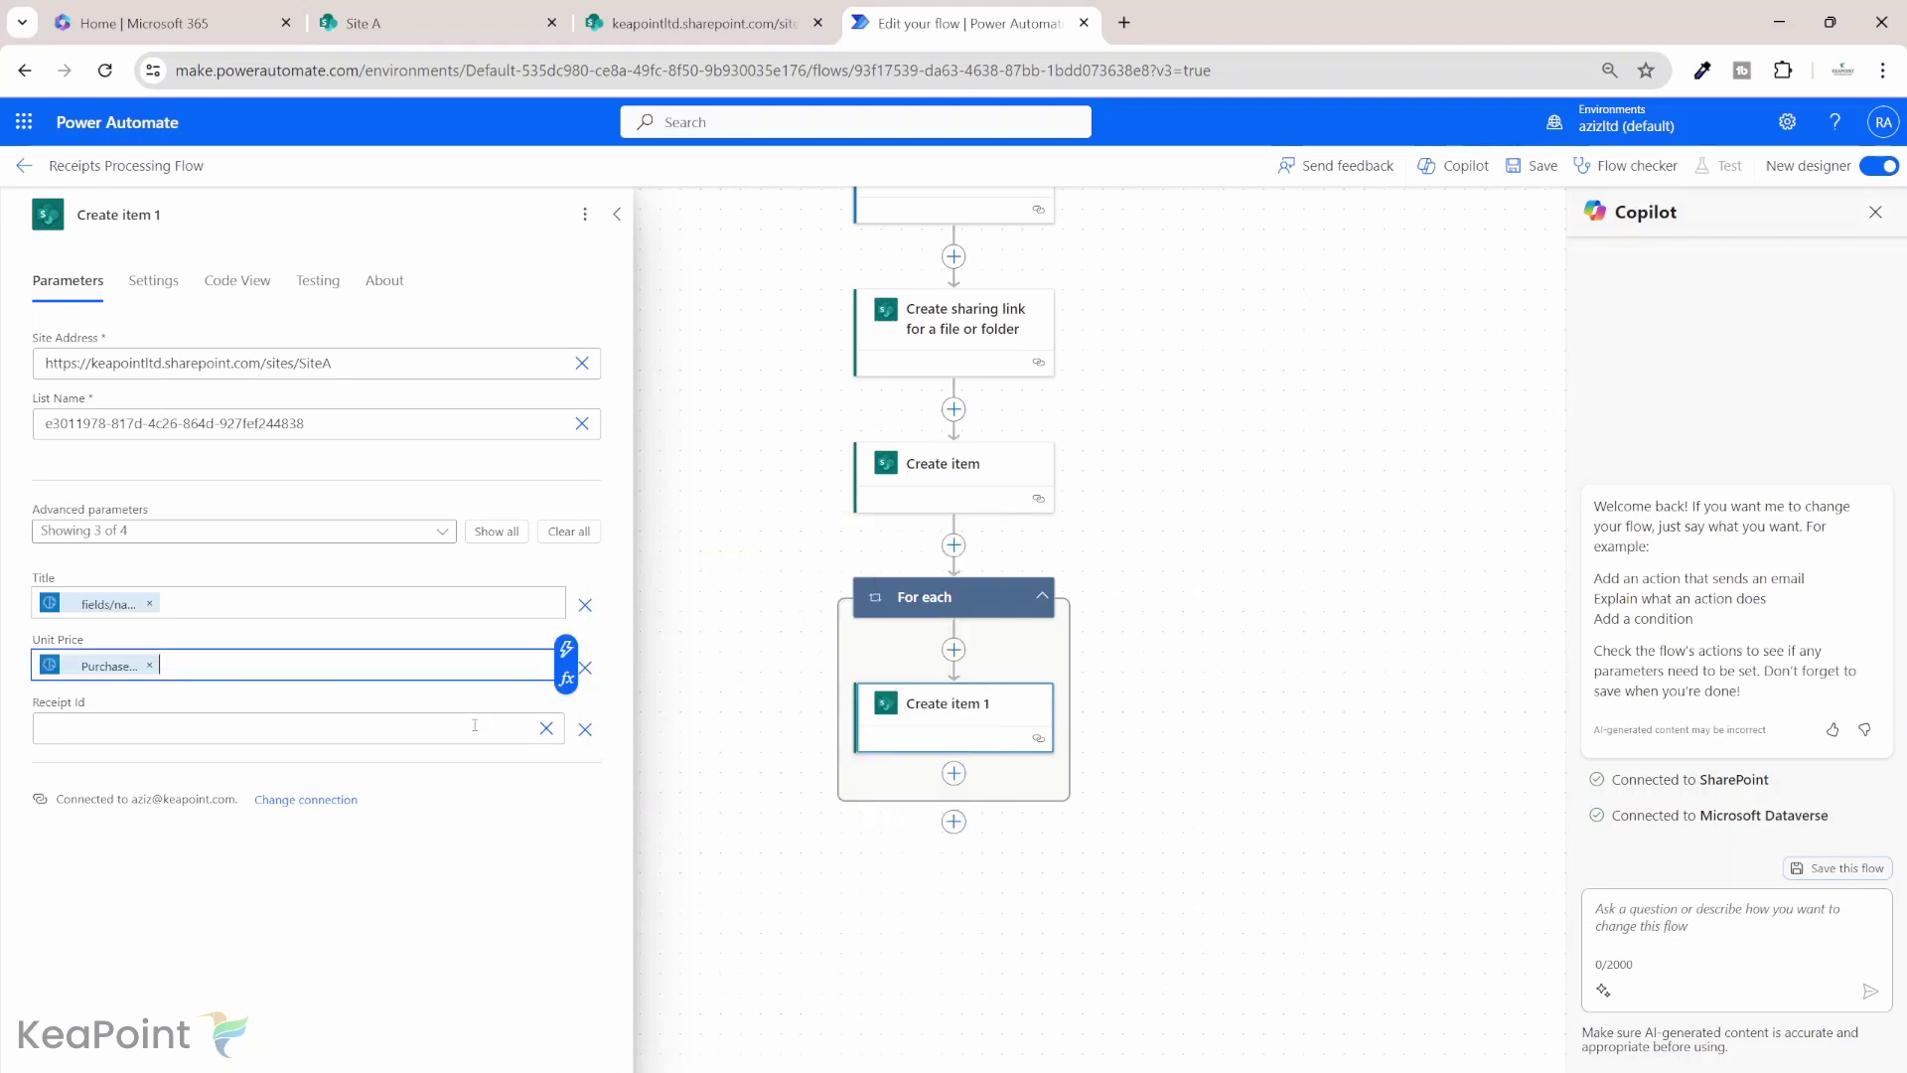
# Set the receipt item's Receipt Id to a custom value using the ID output of the first Create item action.
pyautogui.click(546, 728)
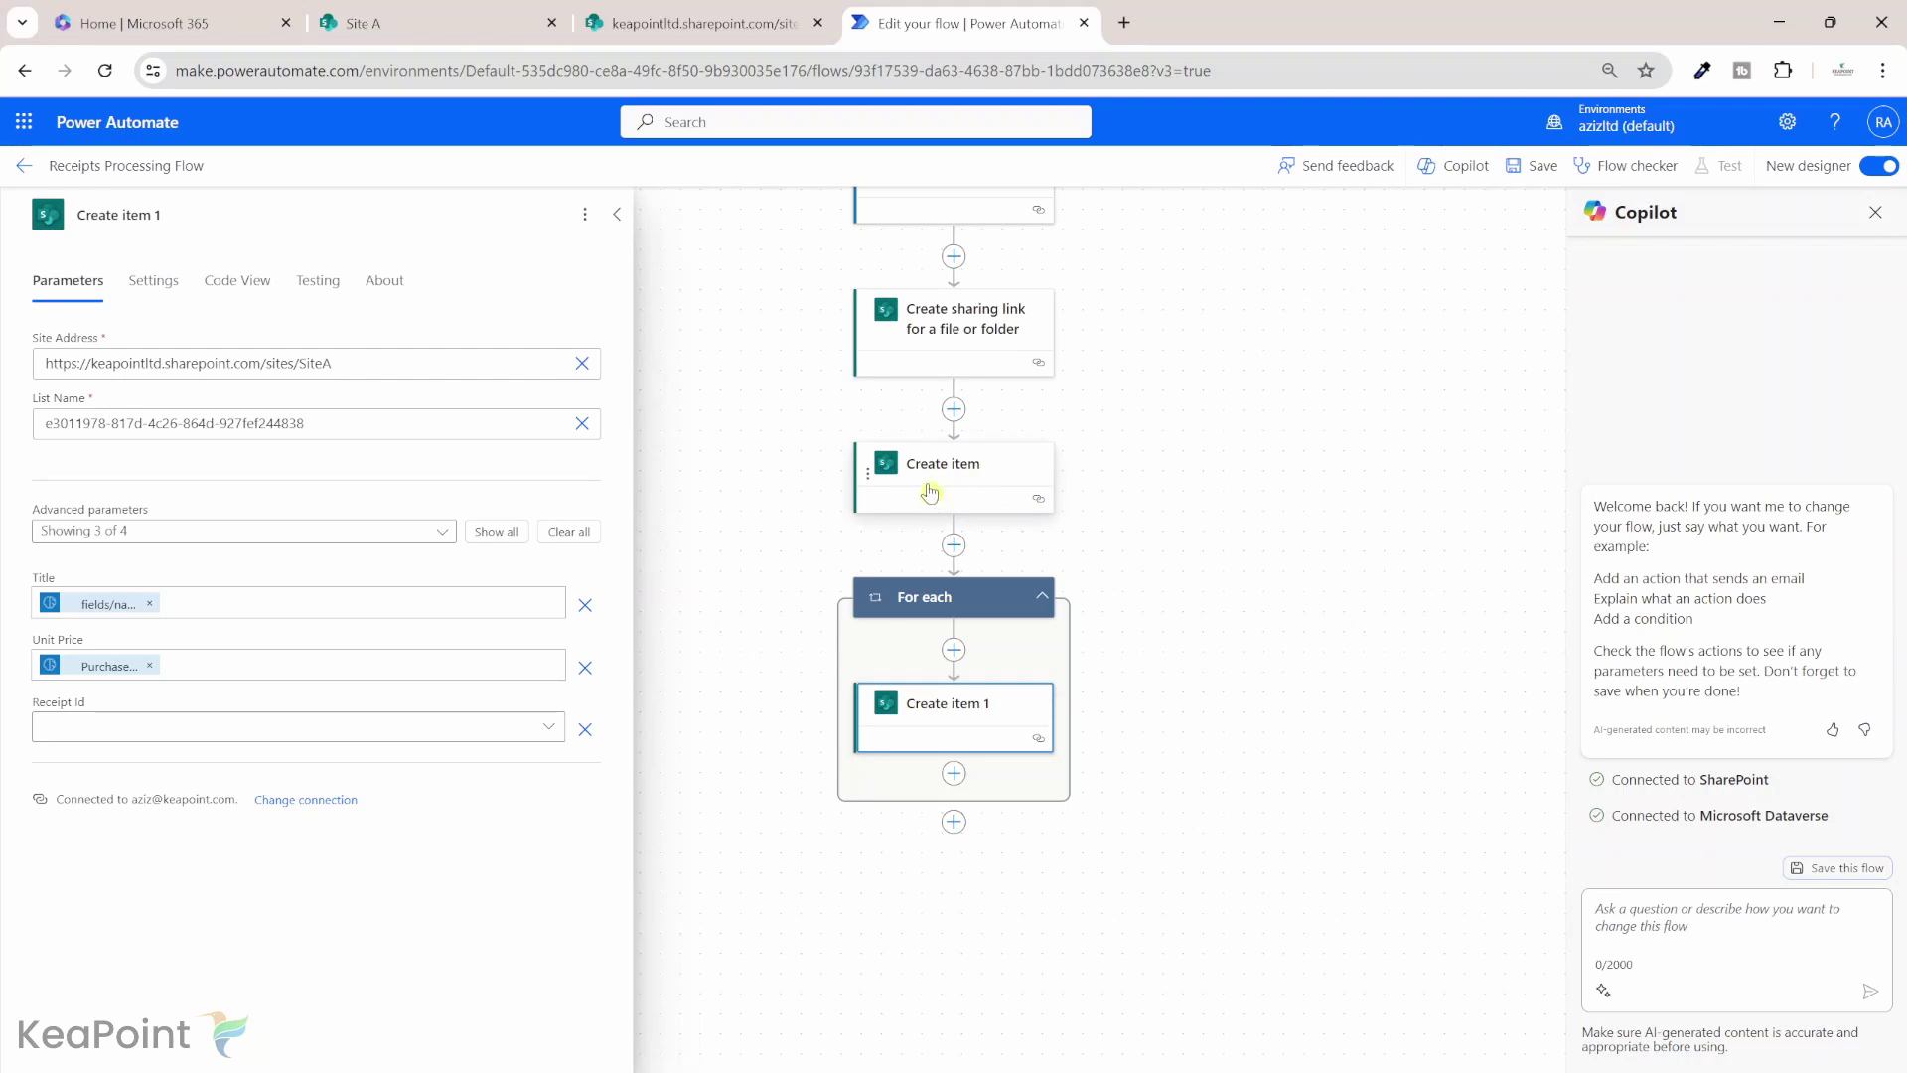
pyautogui.click(551, 733)
pyautogui.click(149, 794)
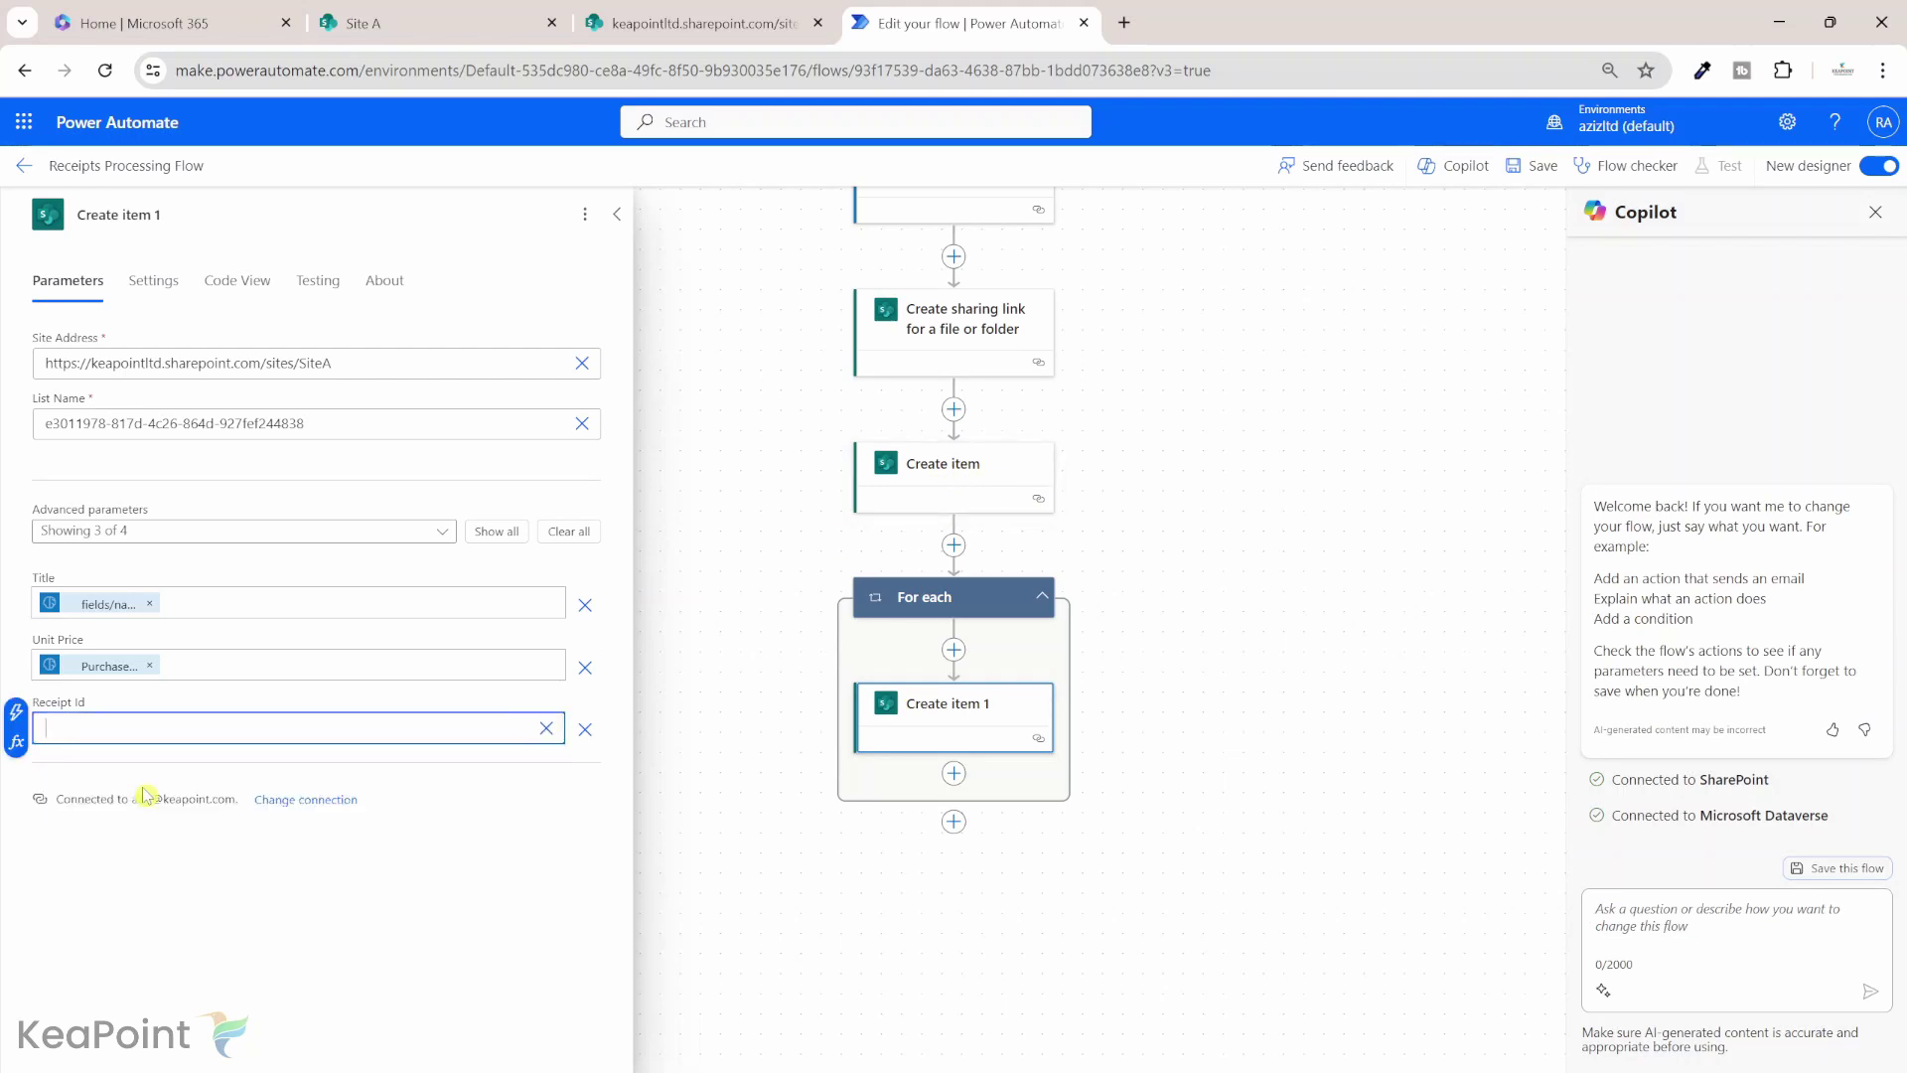
pyautogui.click(16, 712)
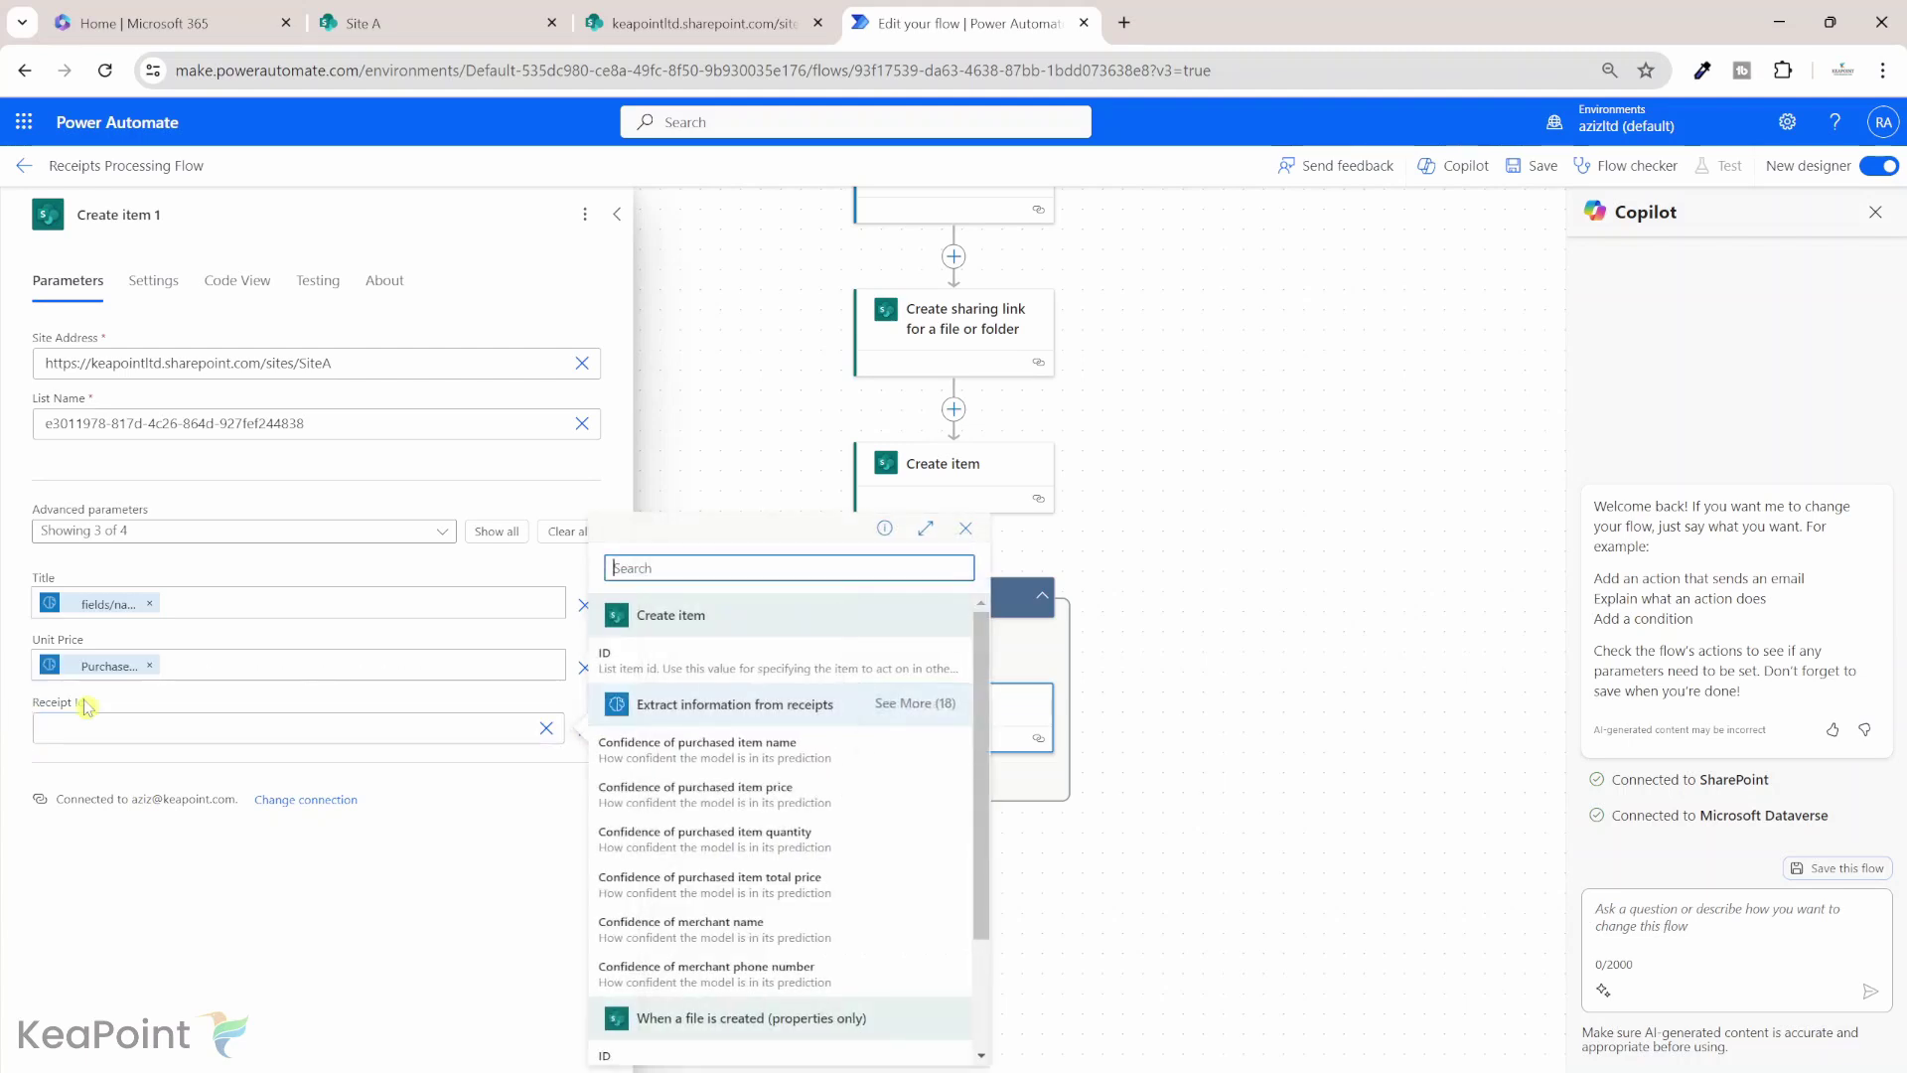
pyautogui.click(725, 655)
# Review the actions of Receipts Processing Flow from the trigger to the For each loop, and save the flow.
pyautogui.scroll(3, 724, 643)
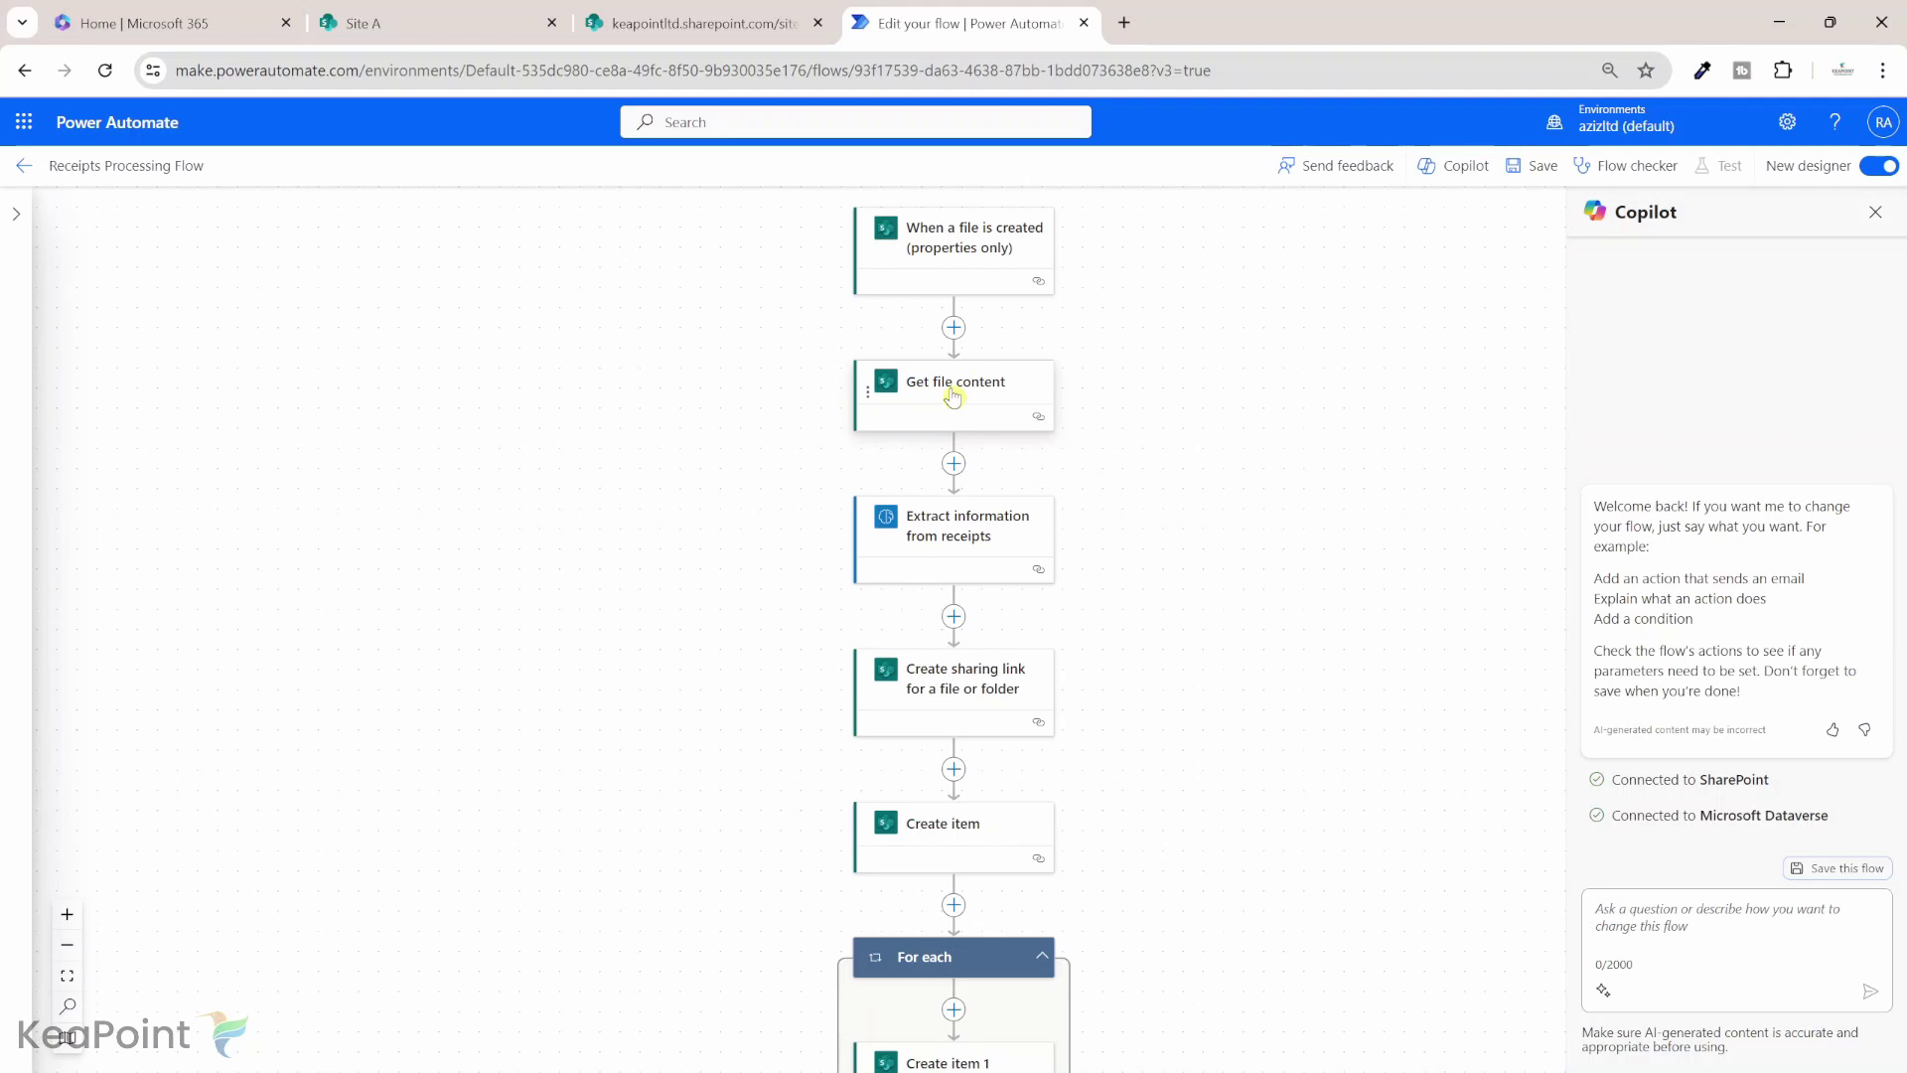
pyautogui.scroll(-1, 951, 397)
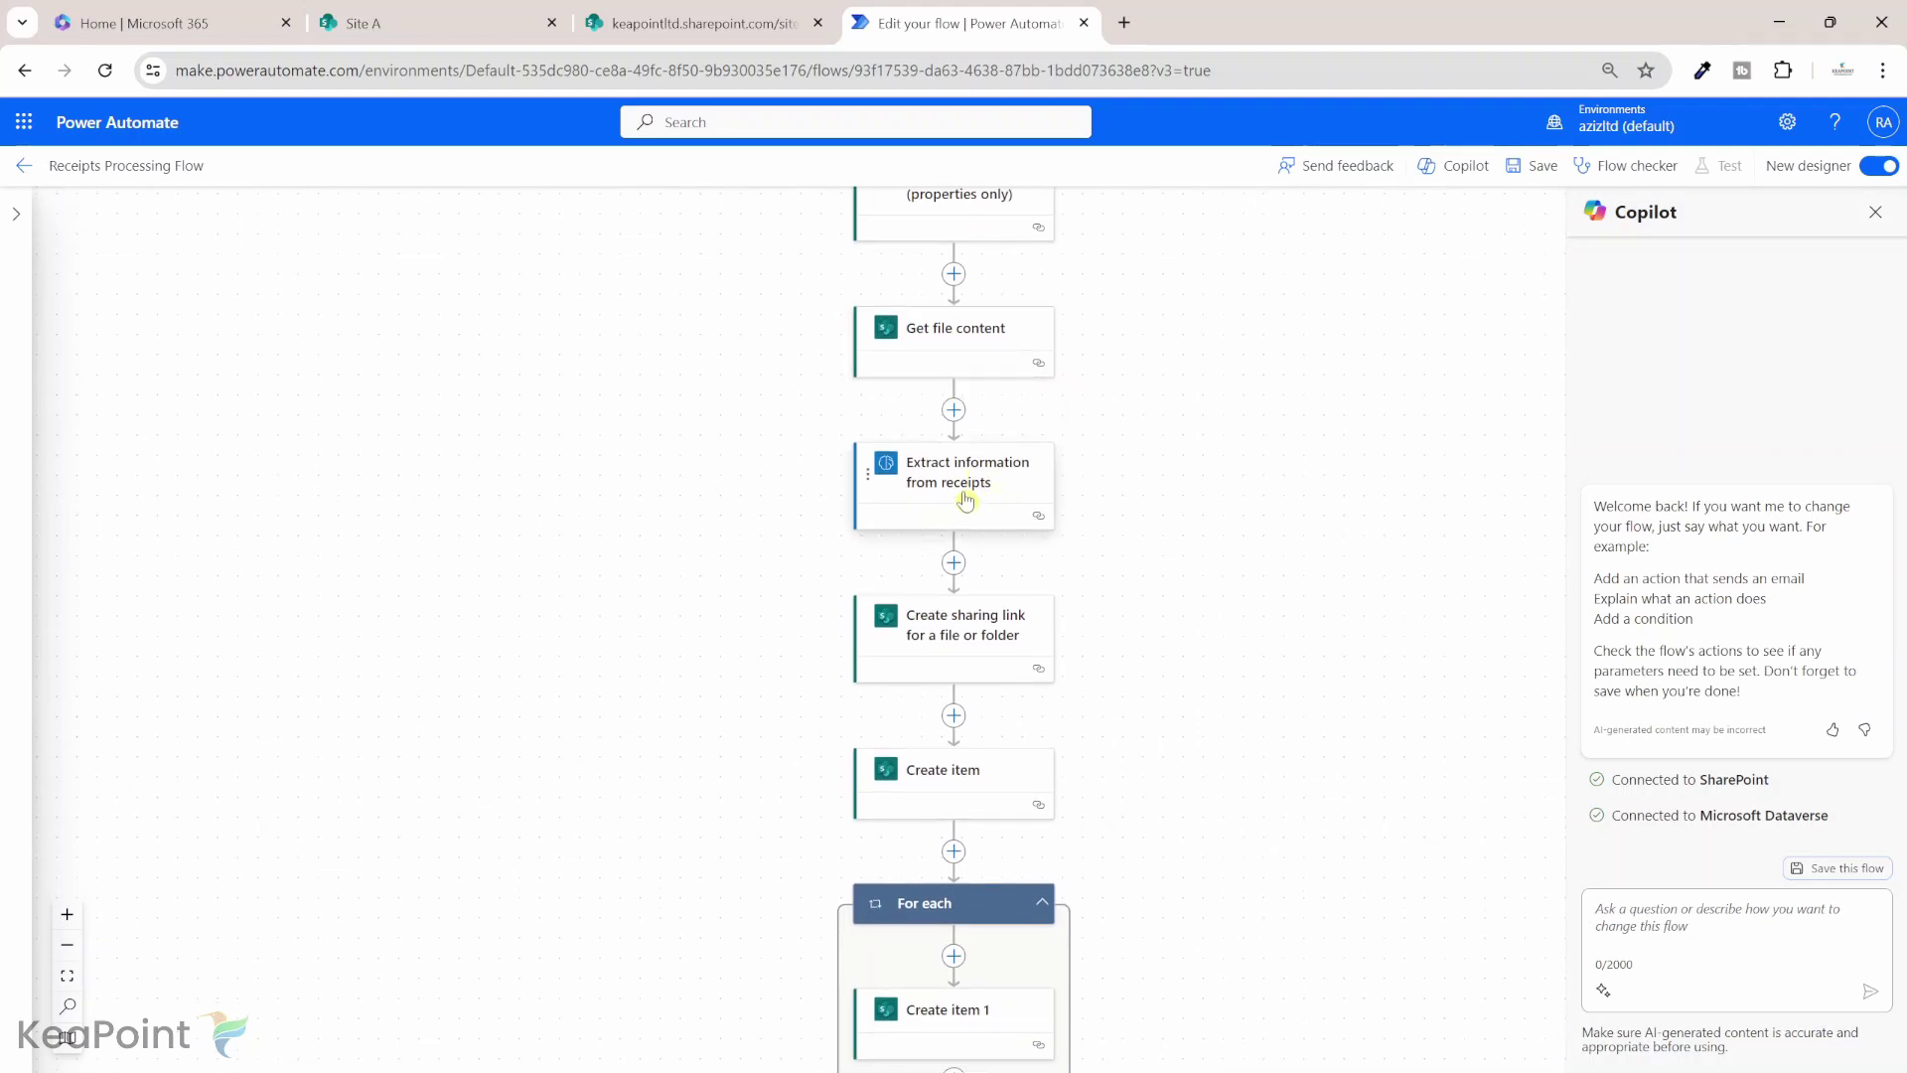
pyautogui.scroll(-1, 983, 467)
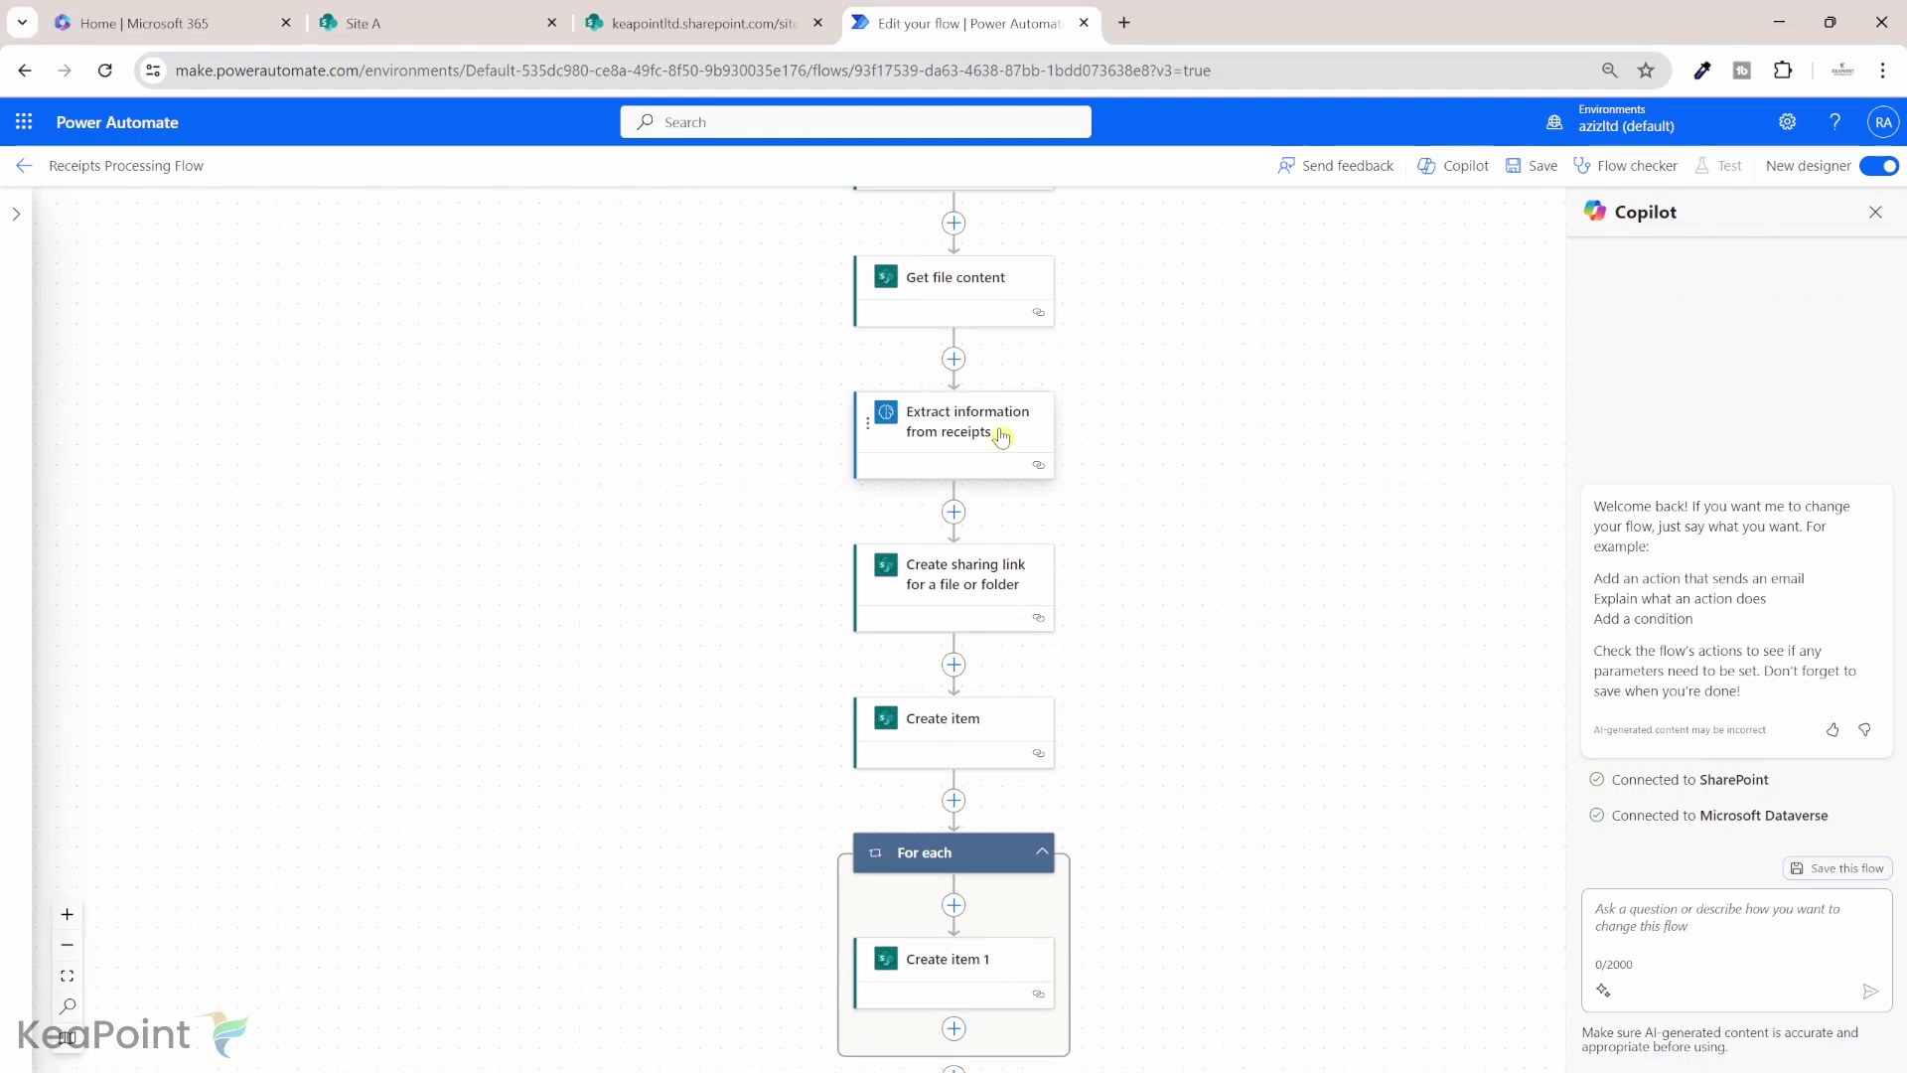
pyautogui.scroll(-1, 1003, 437)
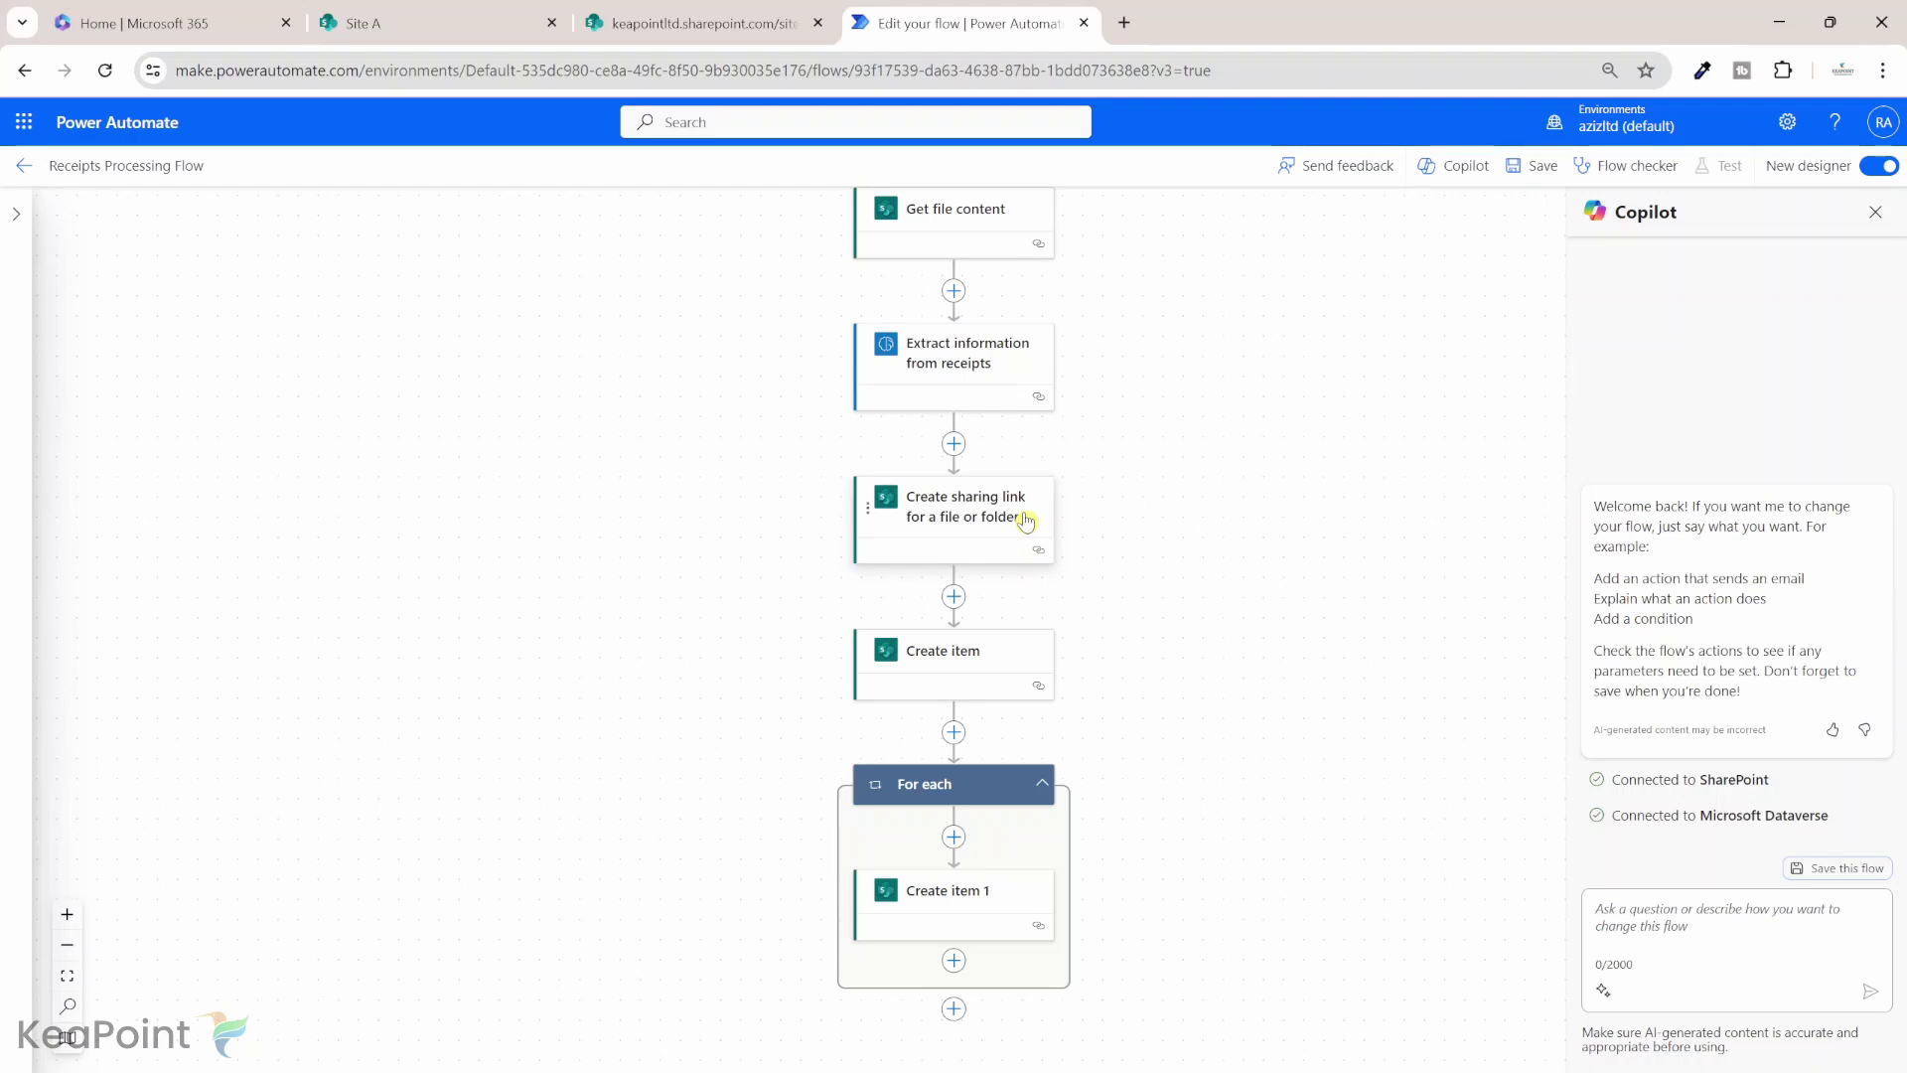
pyautogui.scroll(-1, 1023, 522)
pyautogui.scroll(-1, 1010, 552)
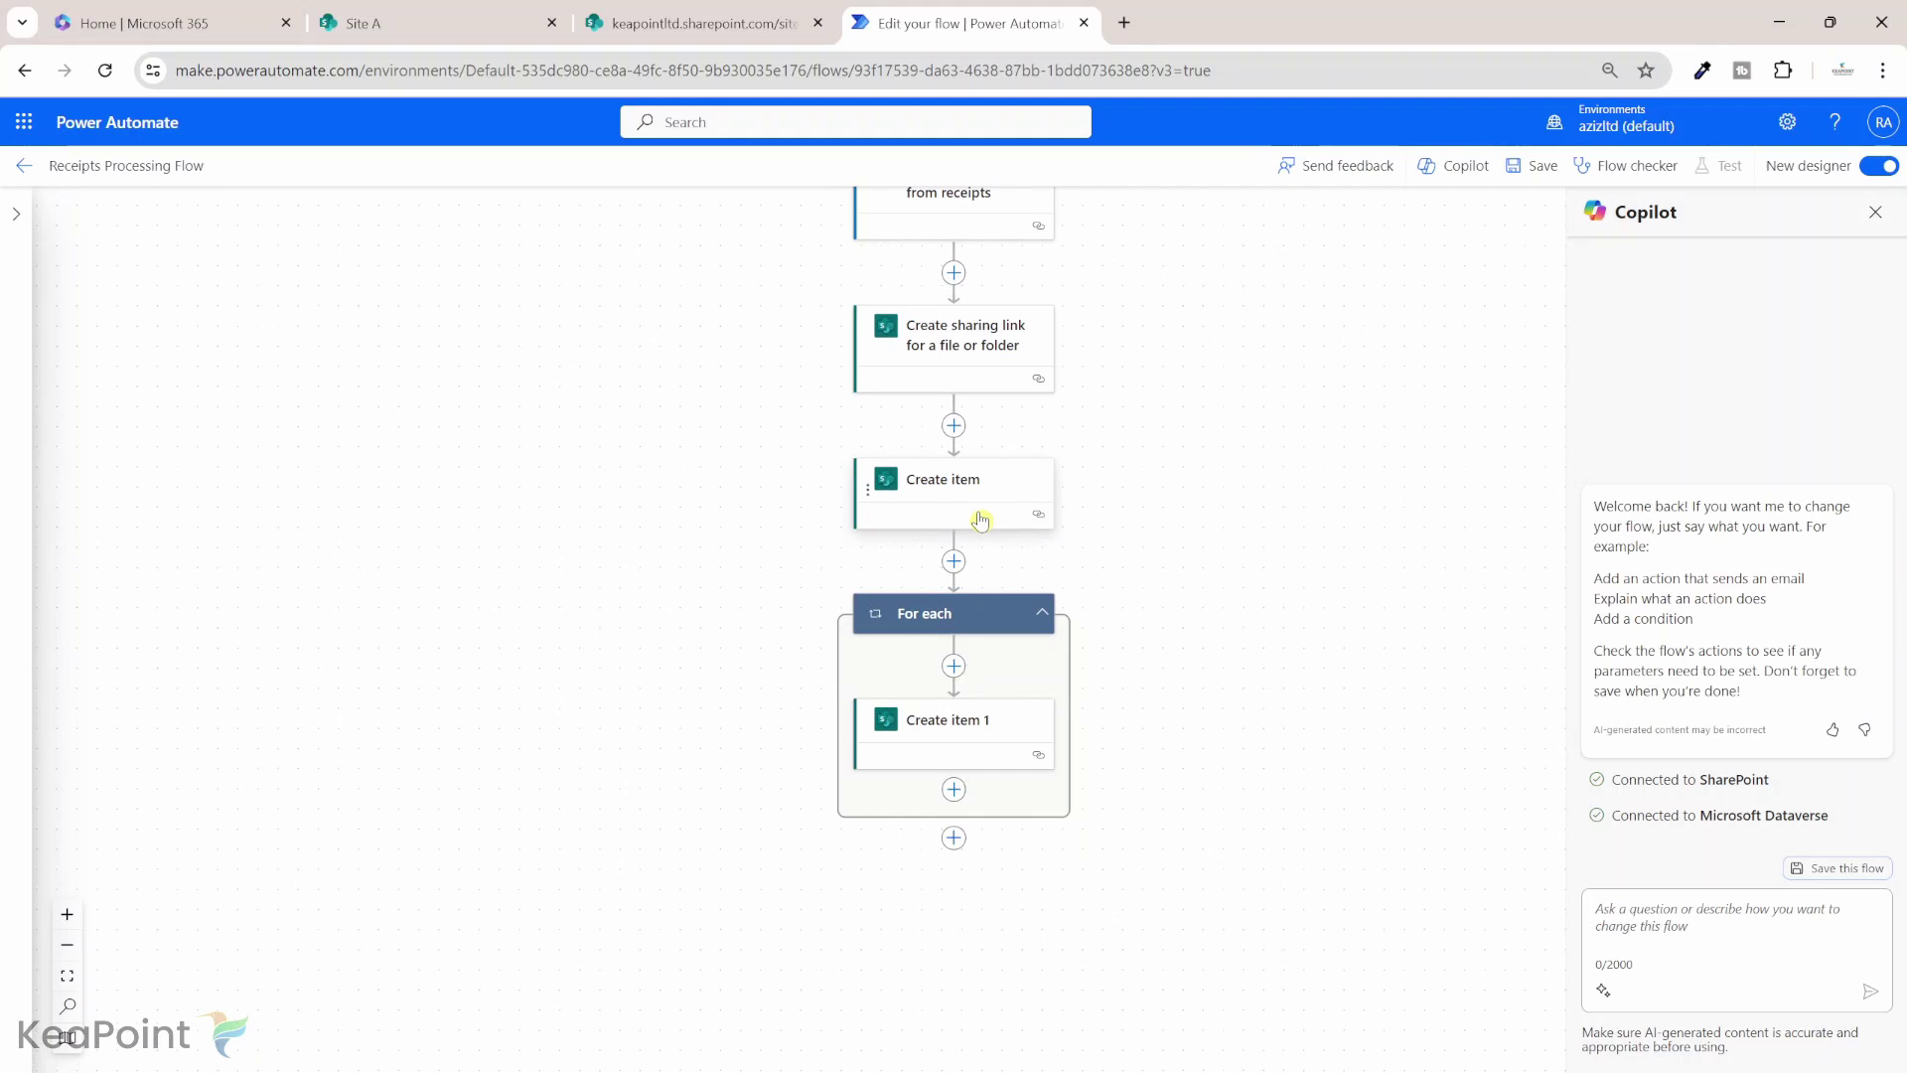
pyautogui.scroll(-1, 980, 518)
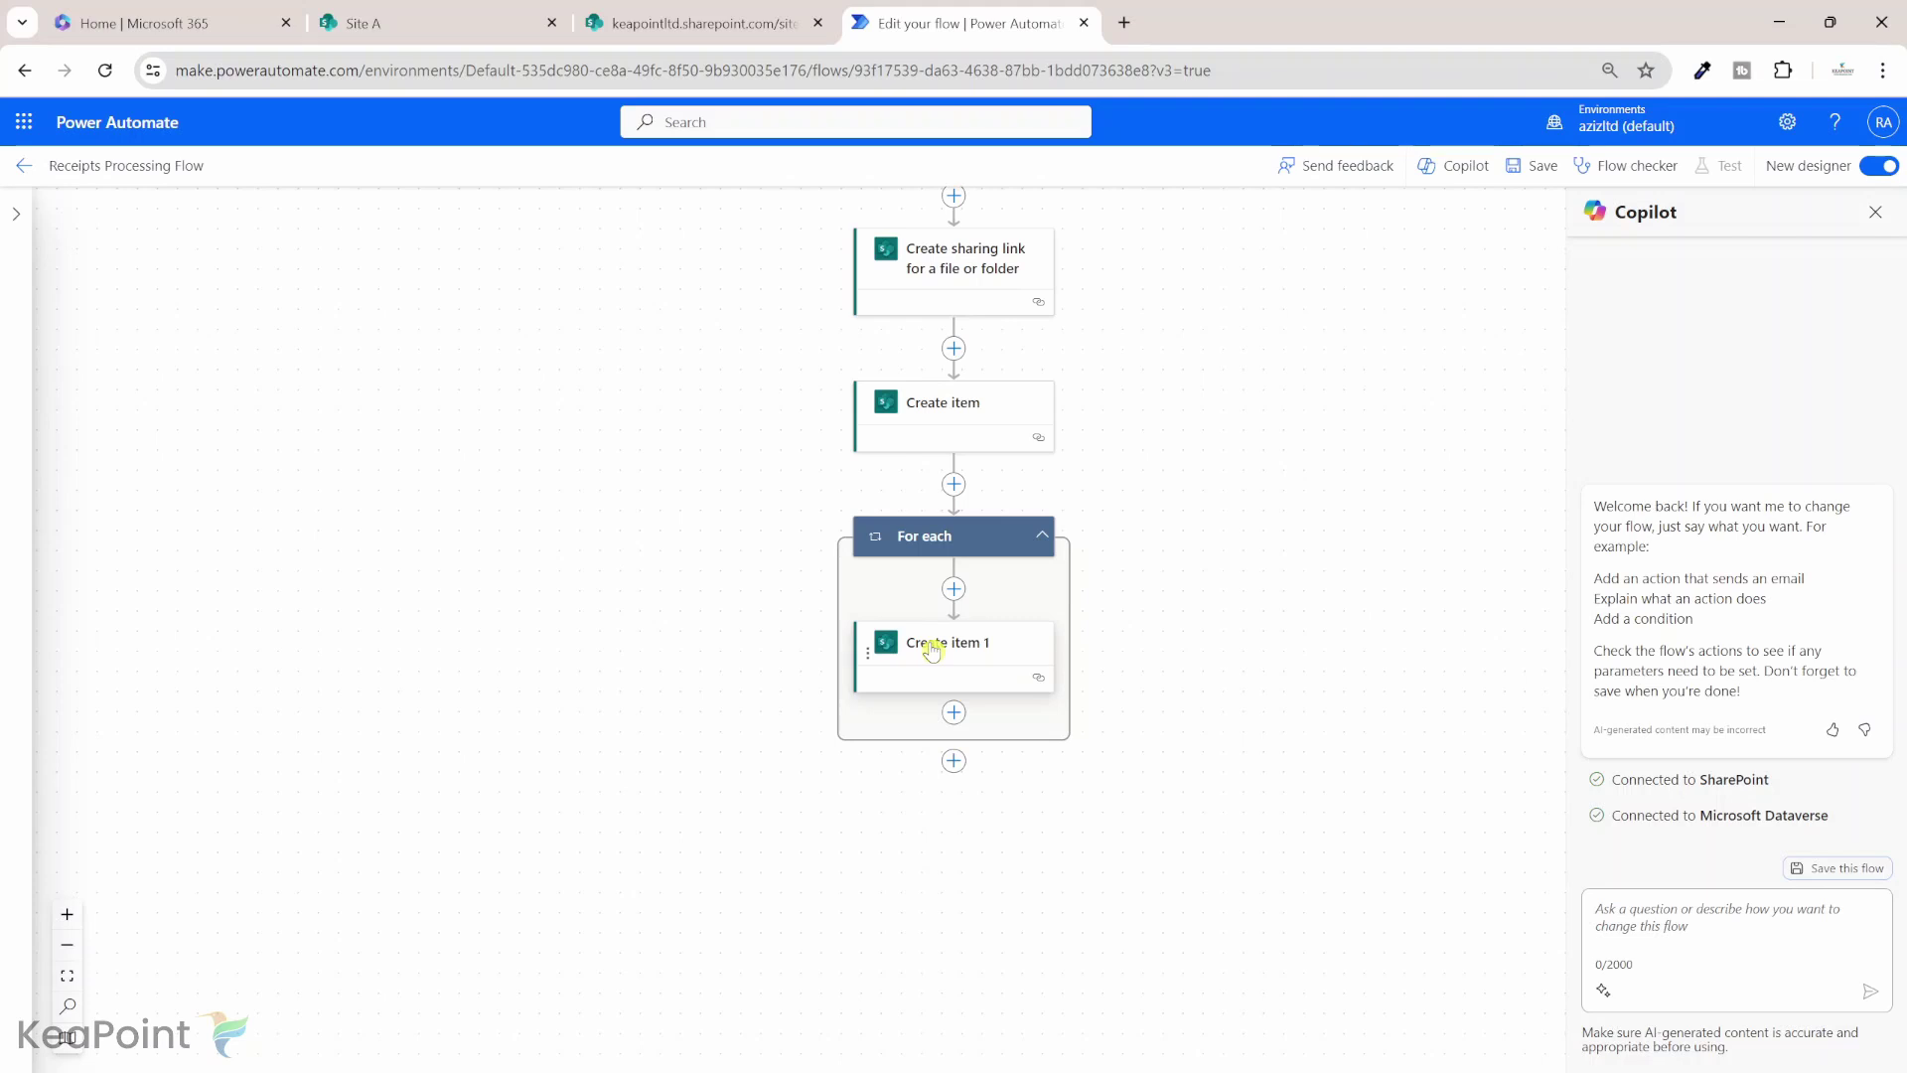
pyautogui.click(1537, 171)
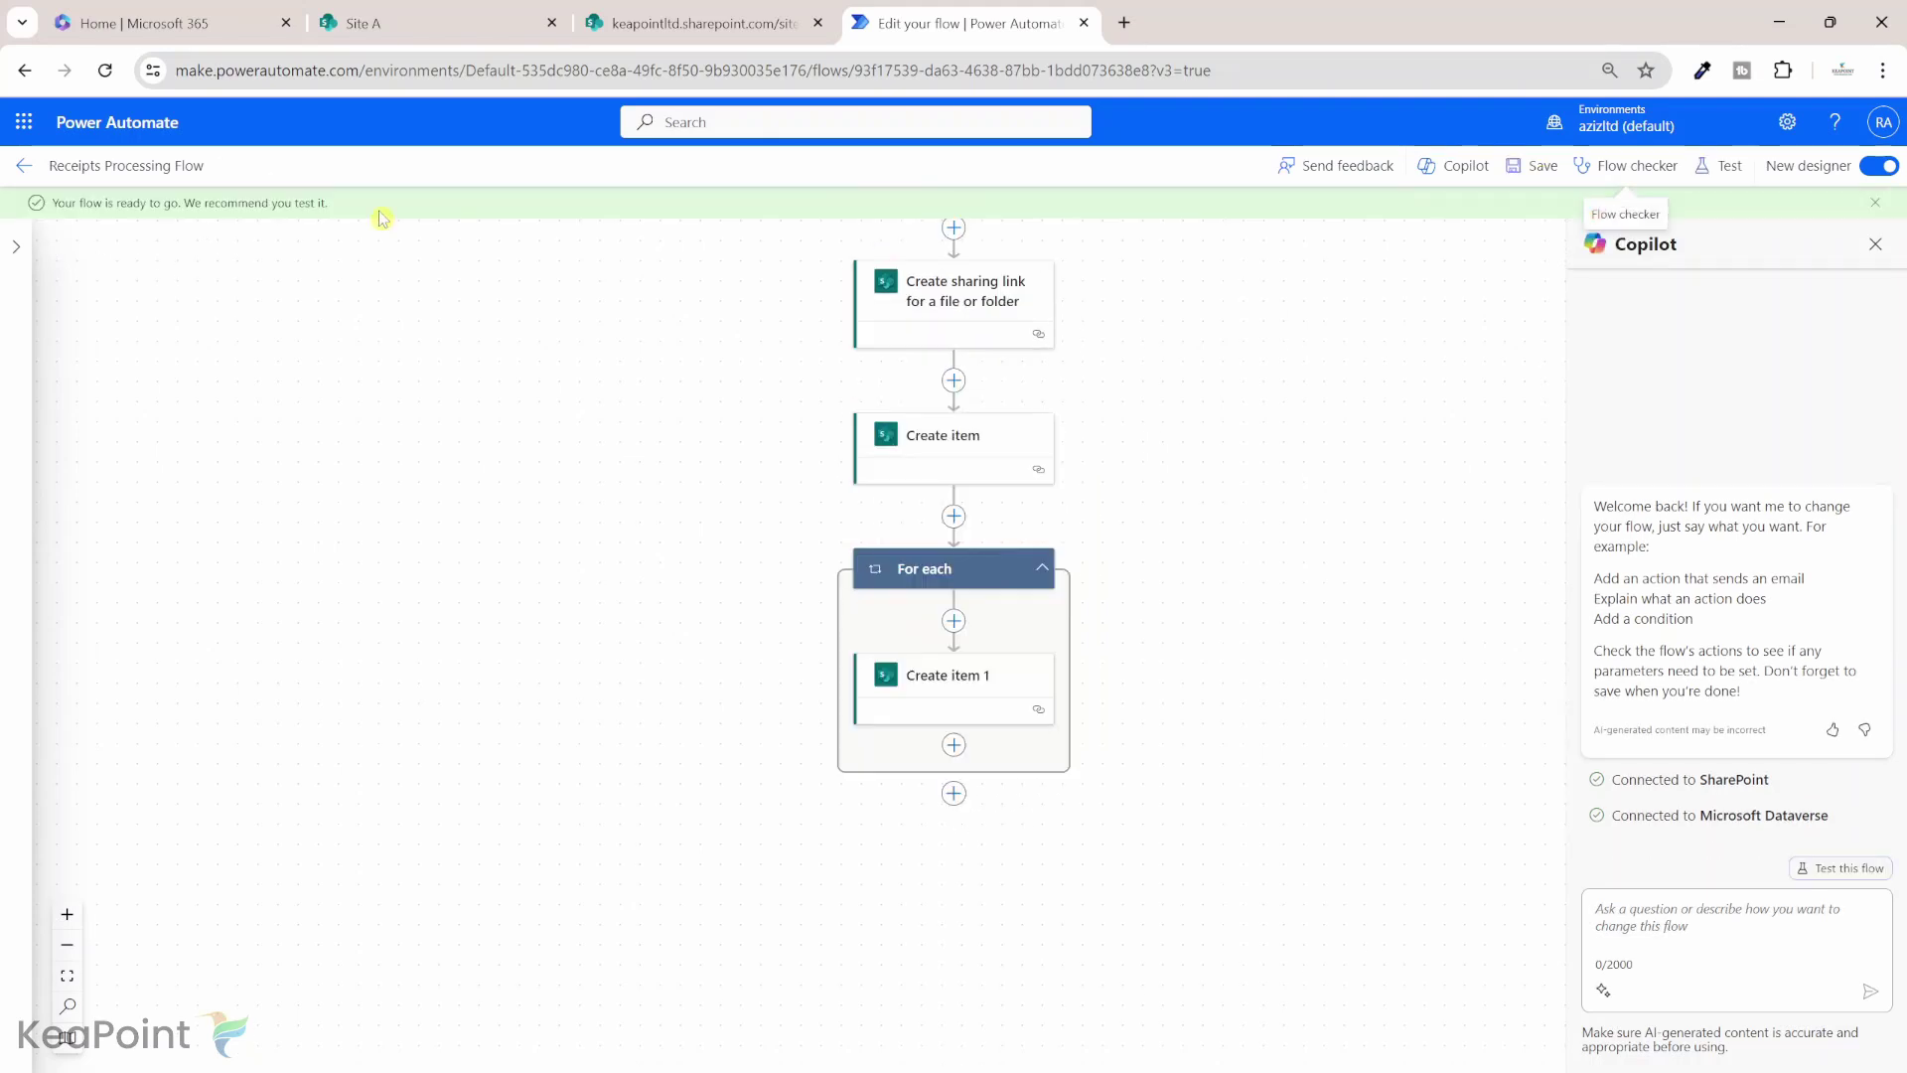
# Switch to SharePoint and upload the 9rHpy9fe receipt image from the Pictures folder to Site A's Documents library.
pyautogui.click(418, 23)
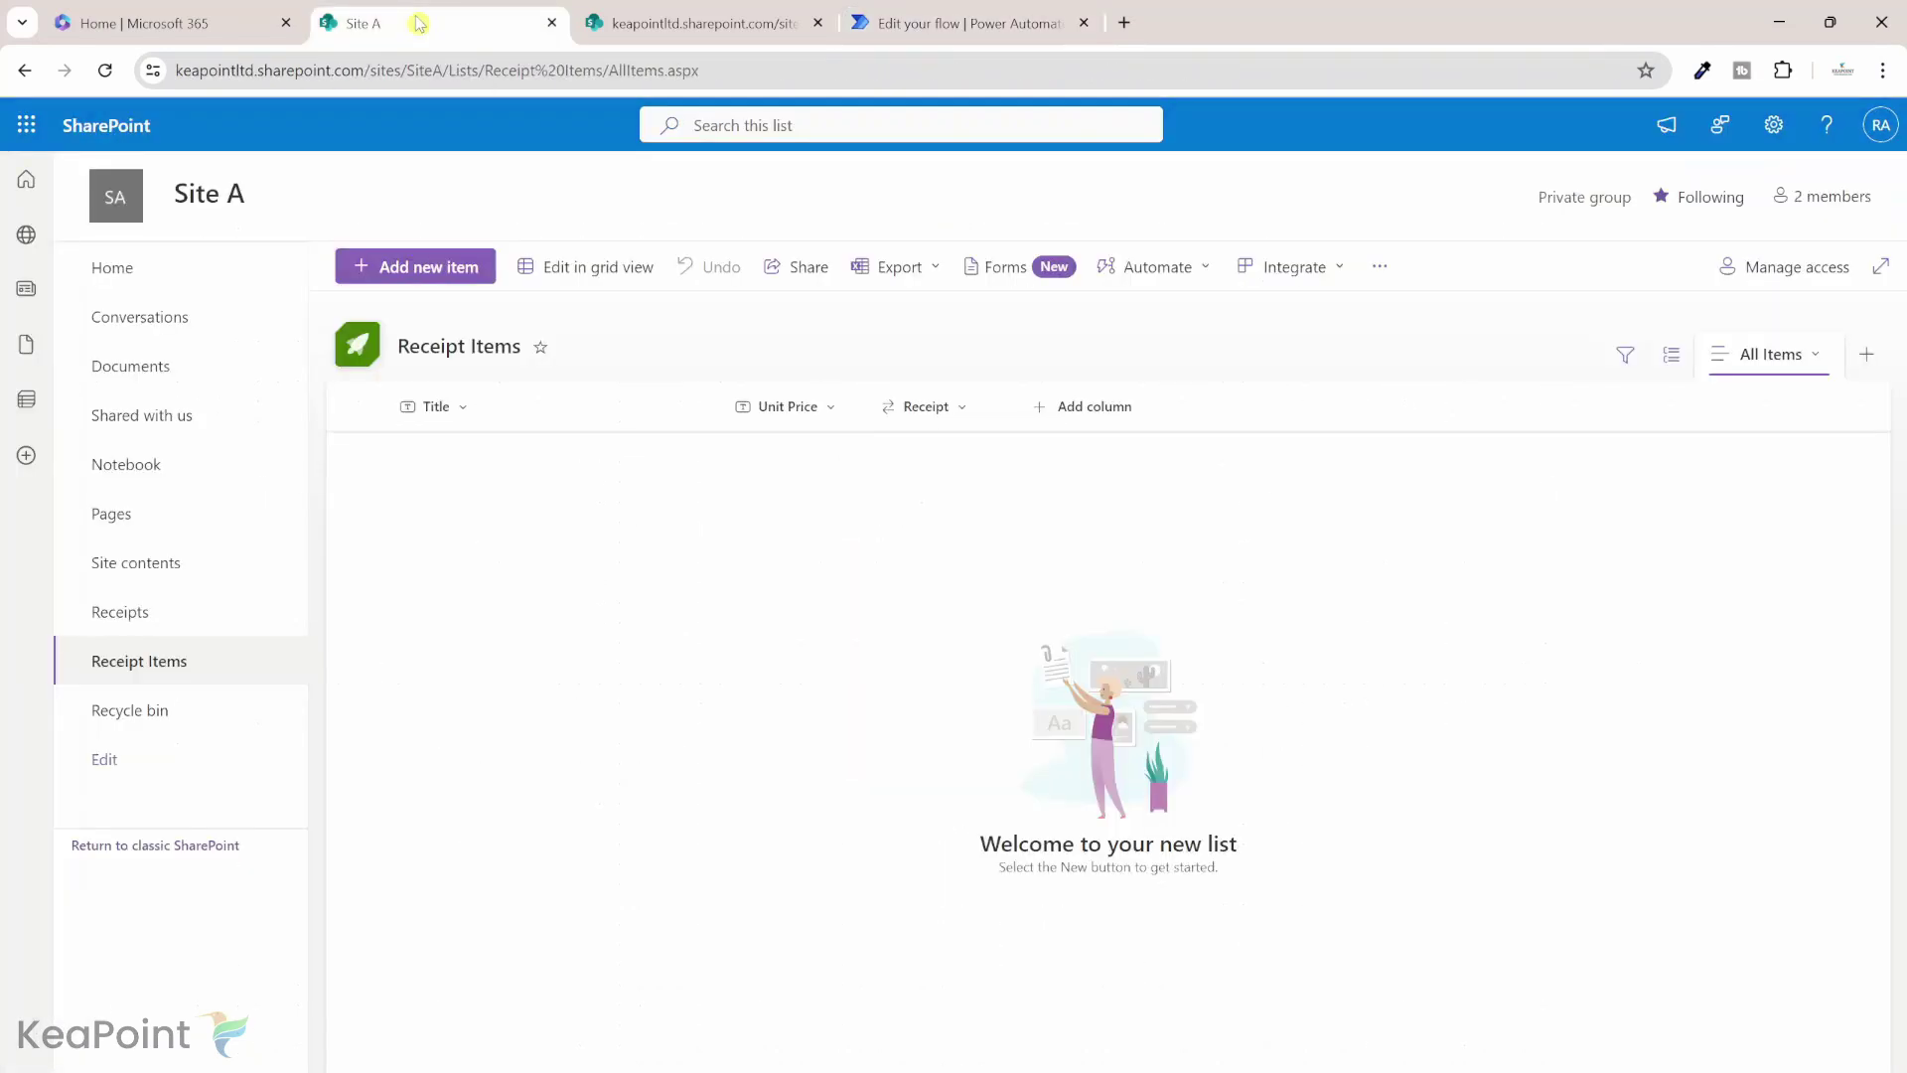
pyautogui.click(159, 367)
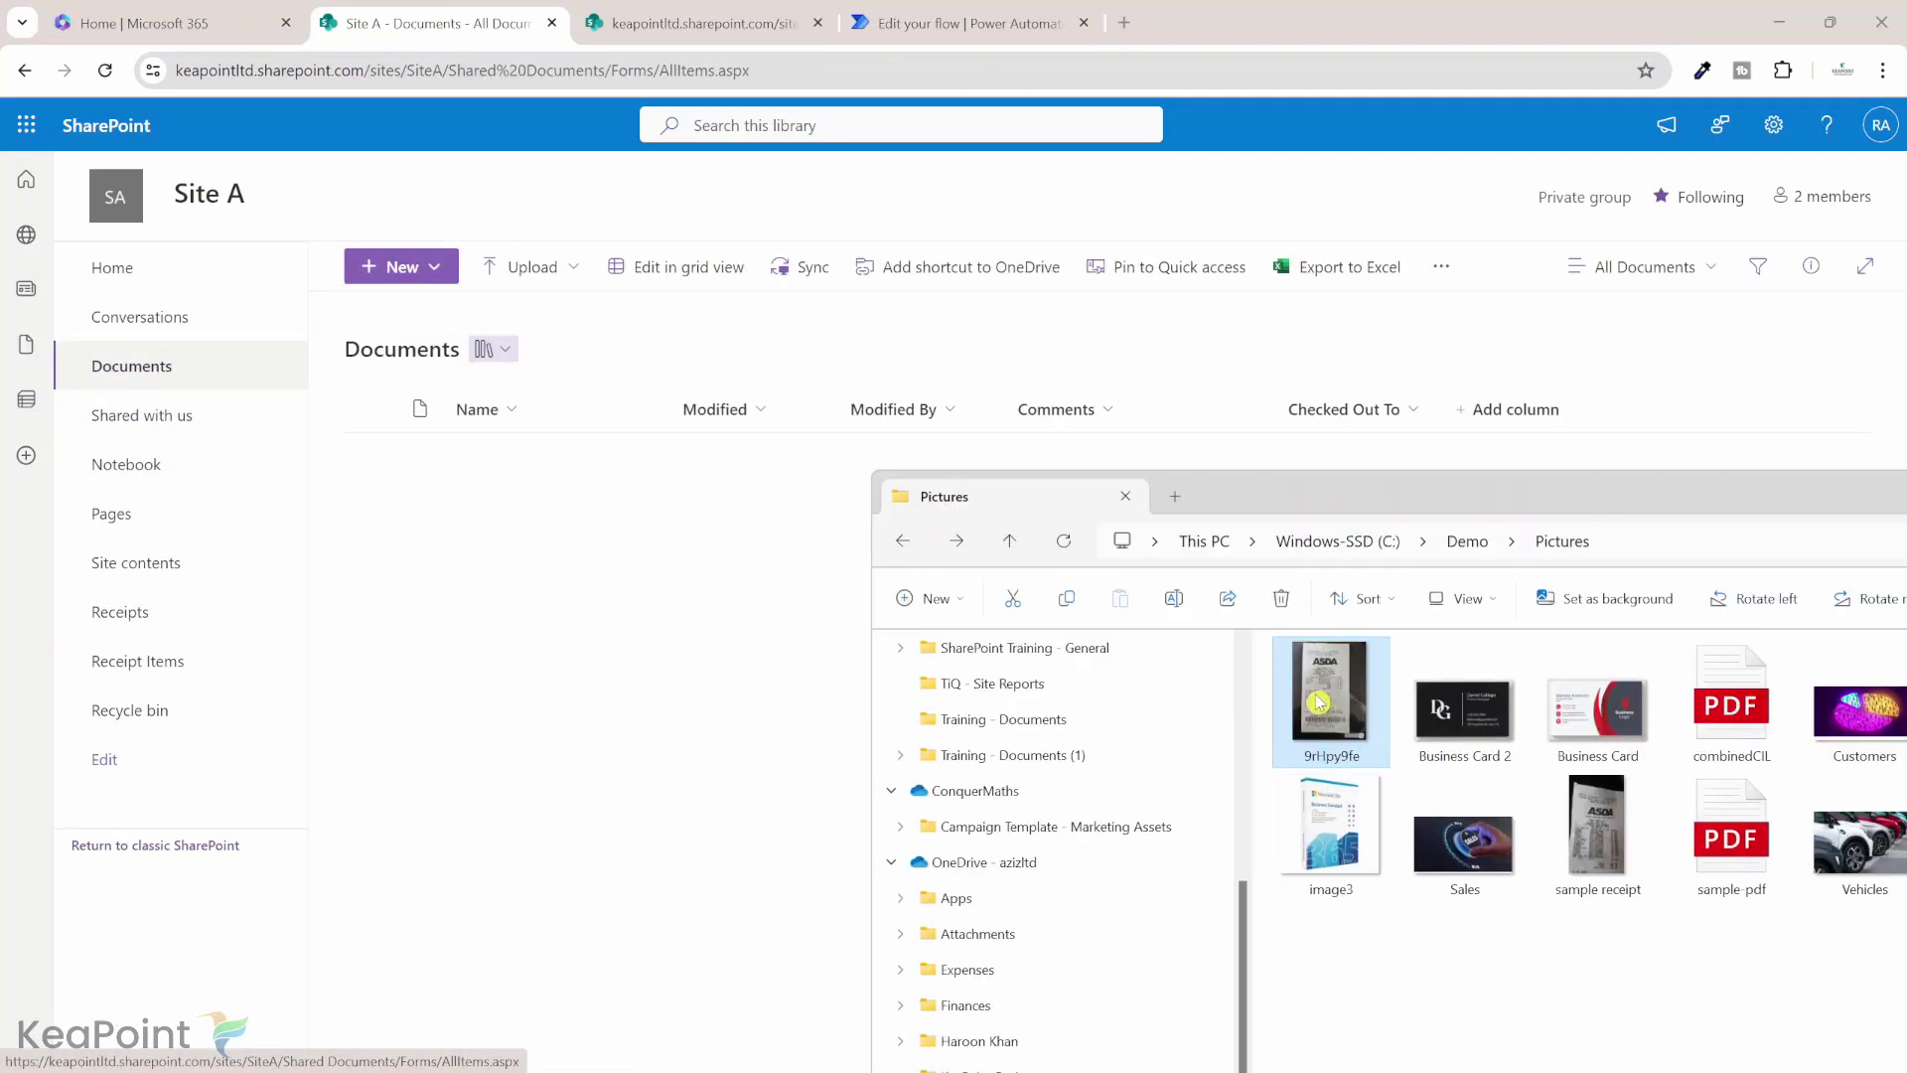
pyautogui.moveTo(1318, 702); pyautogui.dragTo(633, 554)
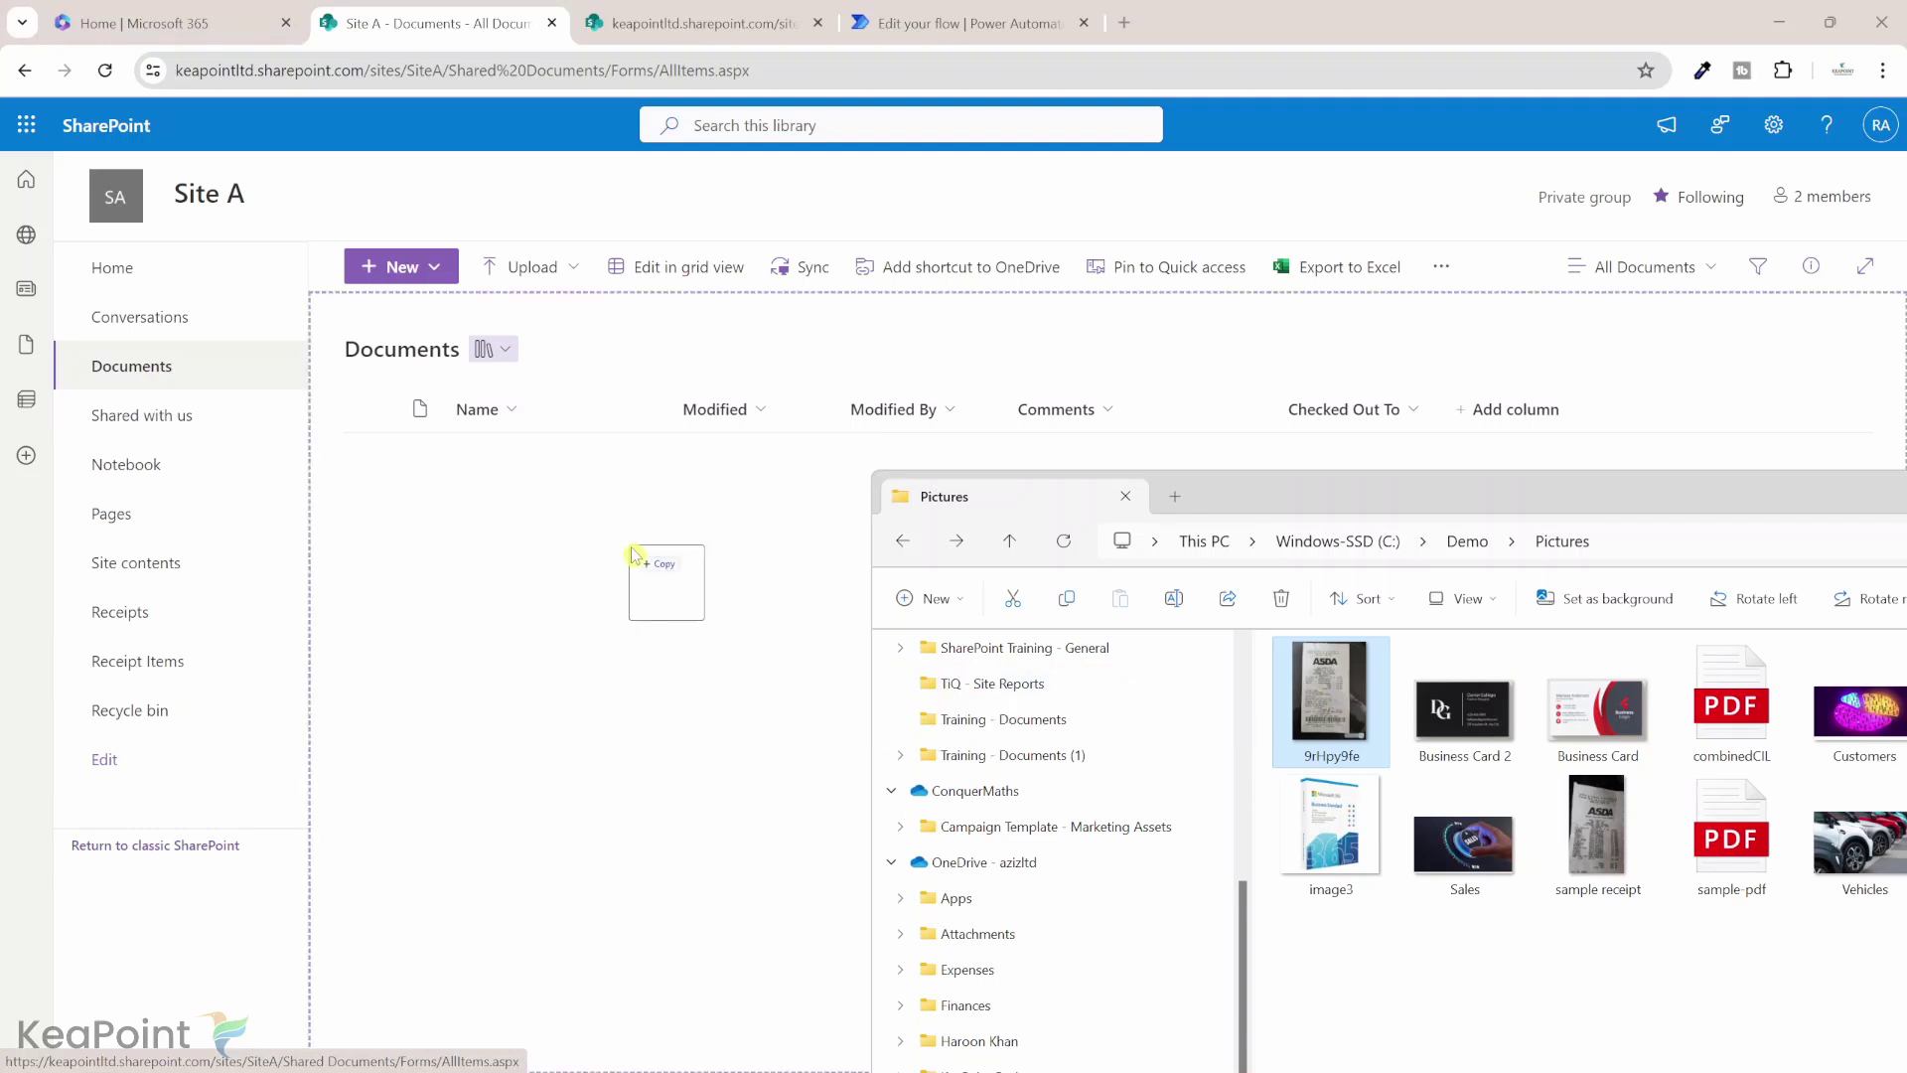
pyautogui.moveTo(633, 554); pyautogui.dragTo(630, 553)
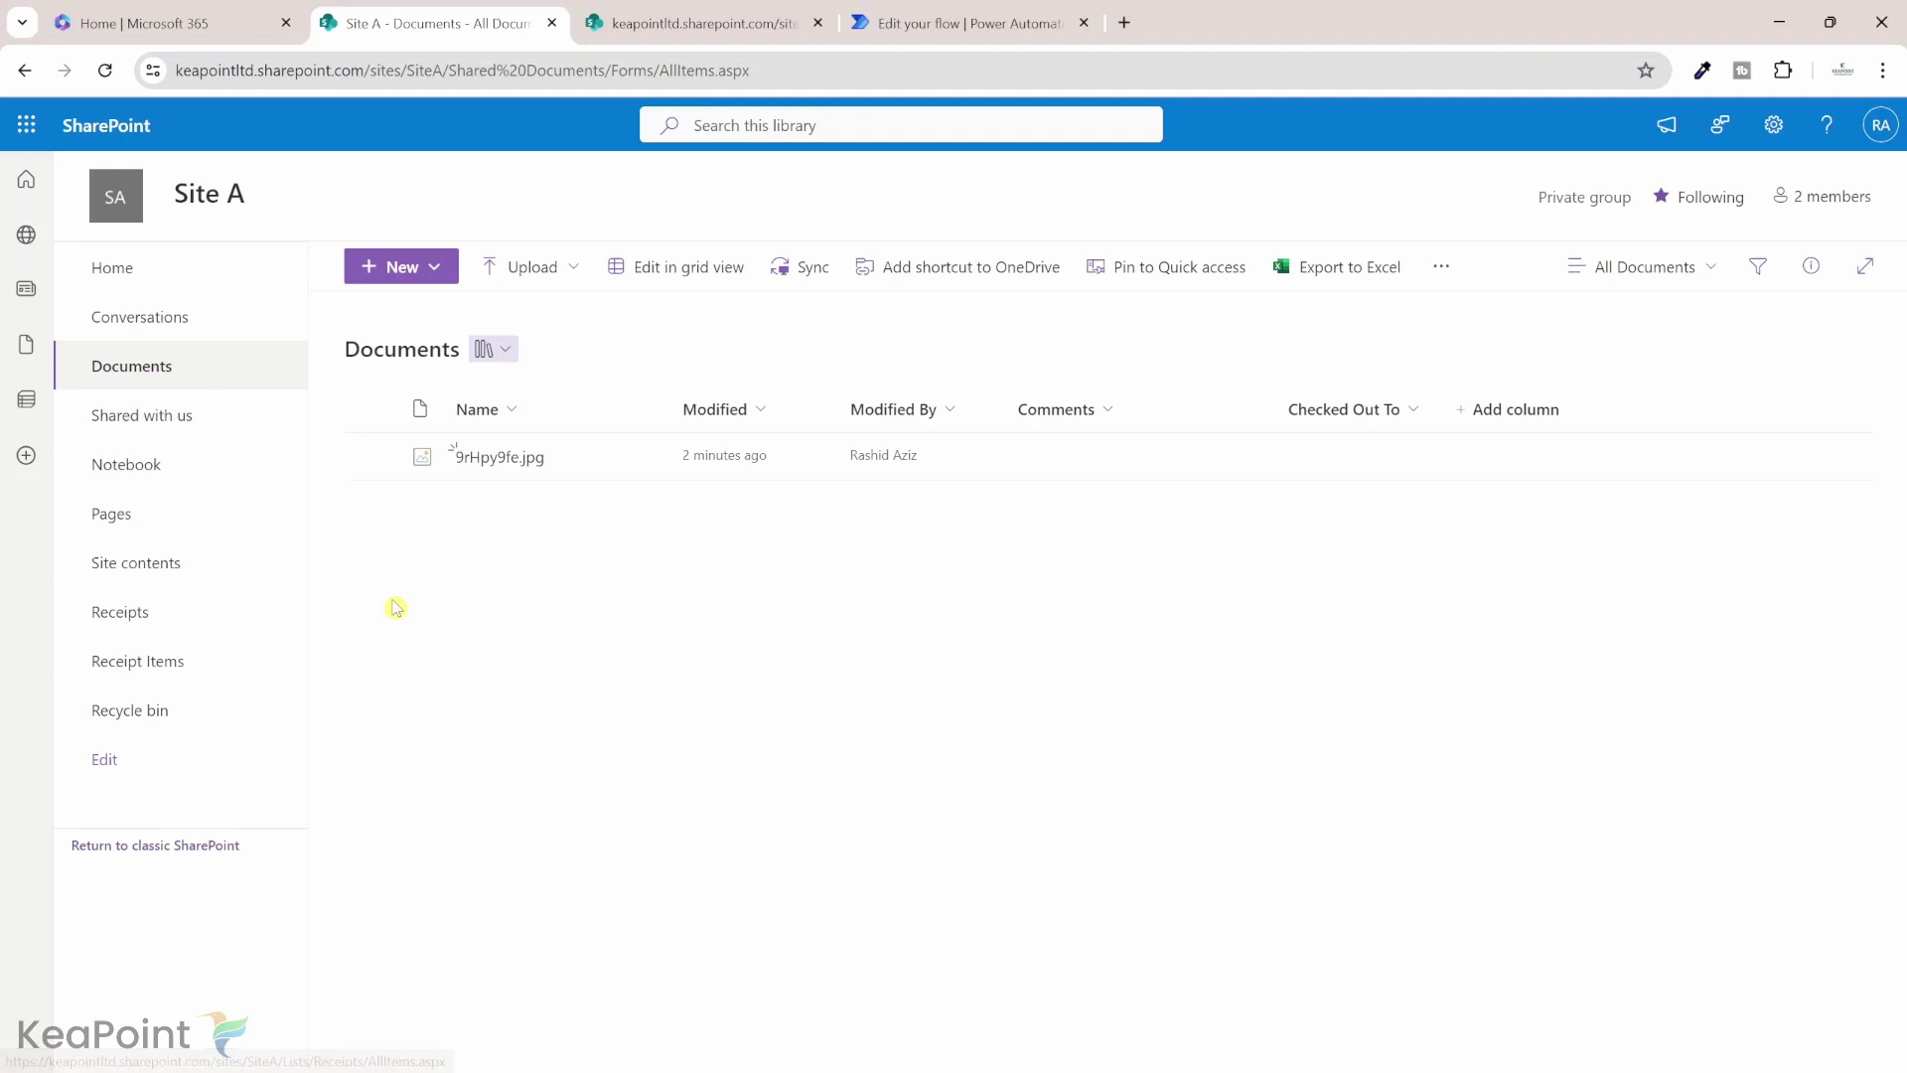
# Compare the new entry in Site A's Receipts list with its linked receipt image, and check the entries in the Receipt Items list.
pyautogui.click(140, 624)
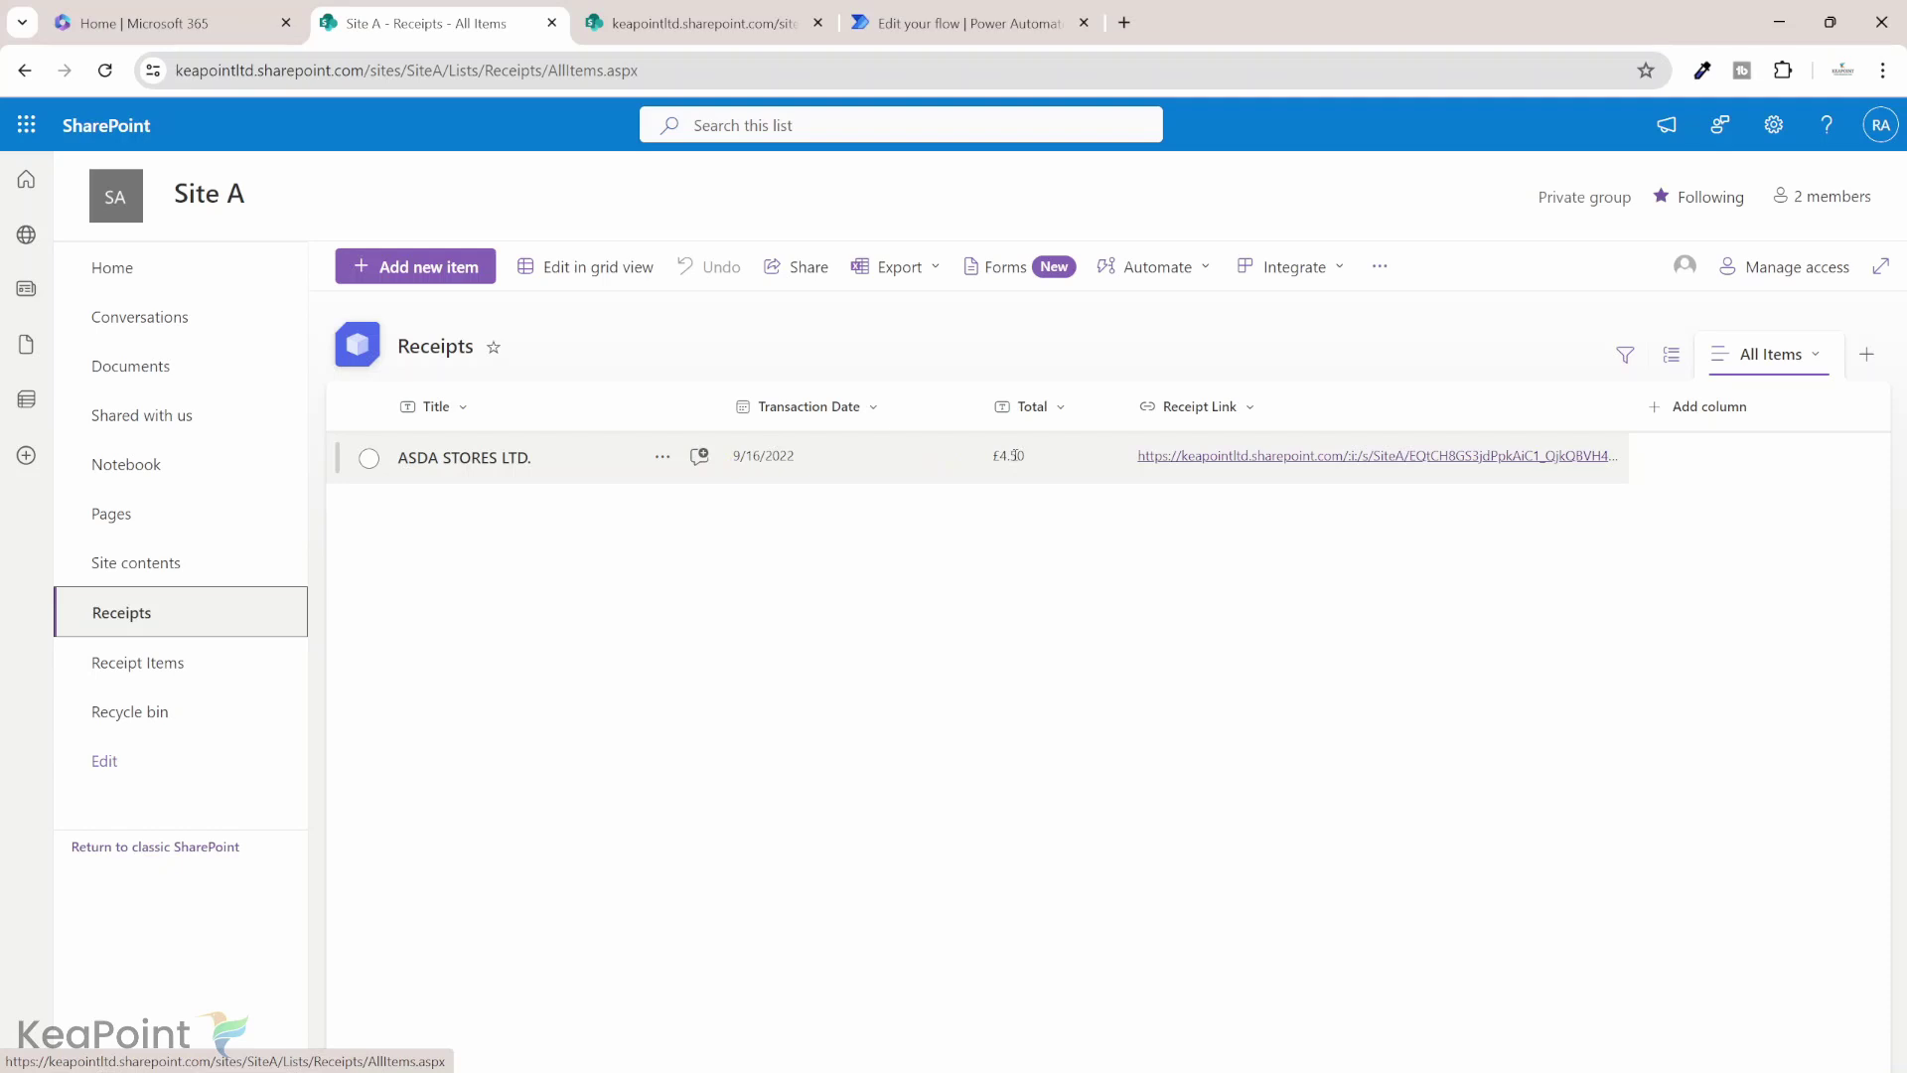
pyautogui.click(1218, 459)
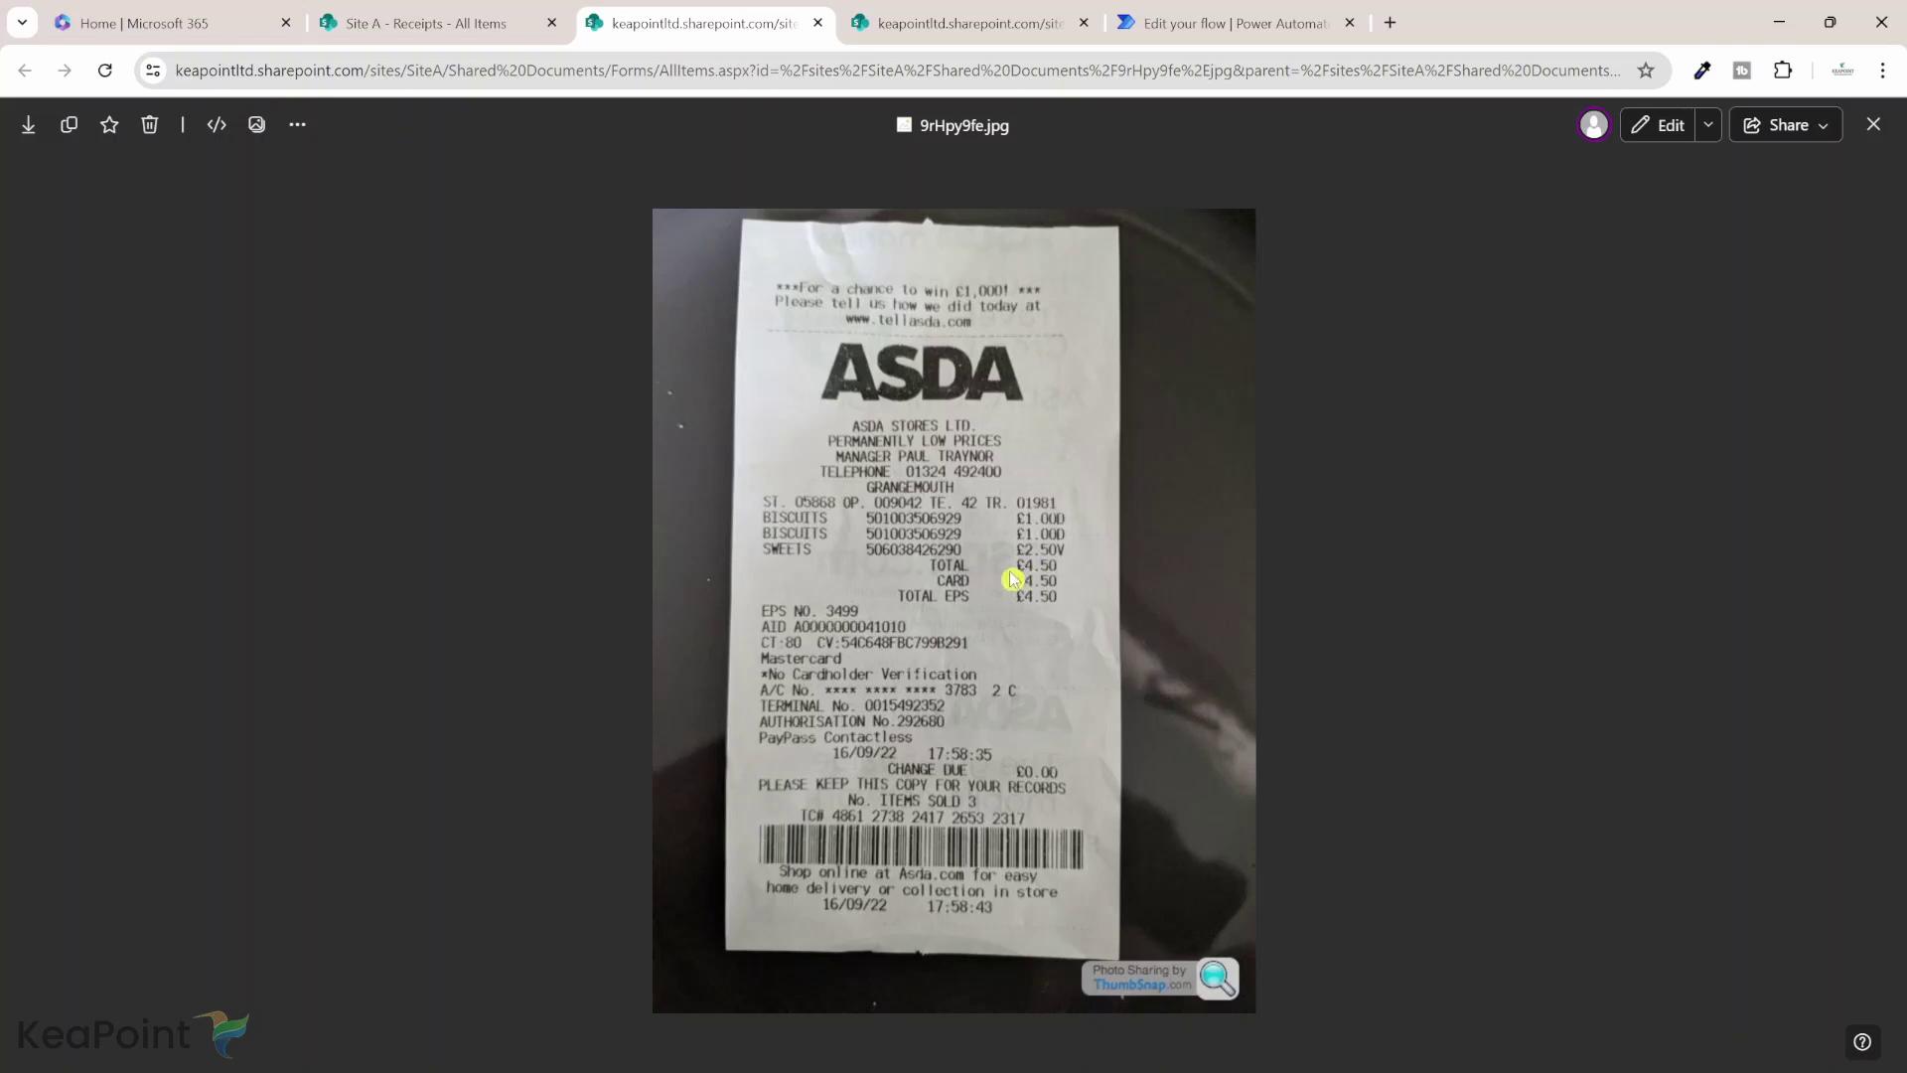
pyautogui.scroll(5, 1037, 574)
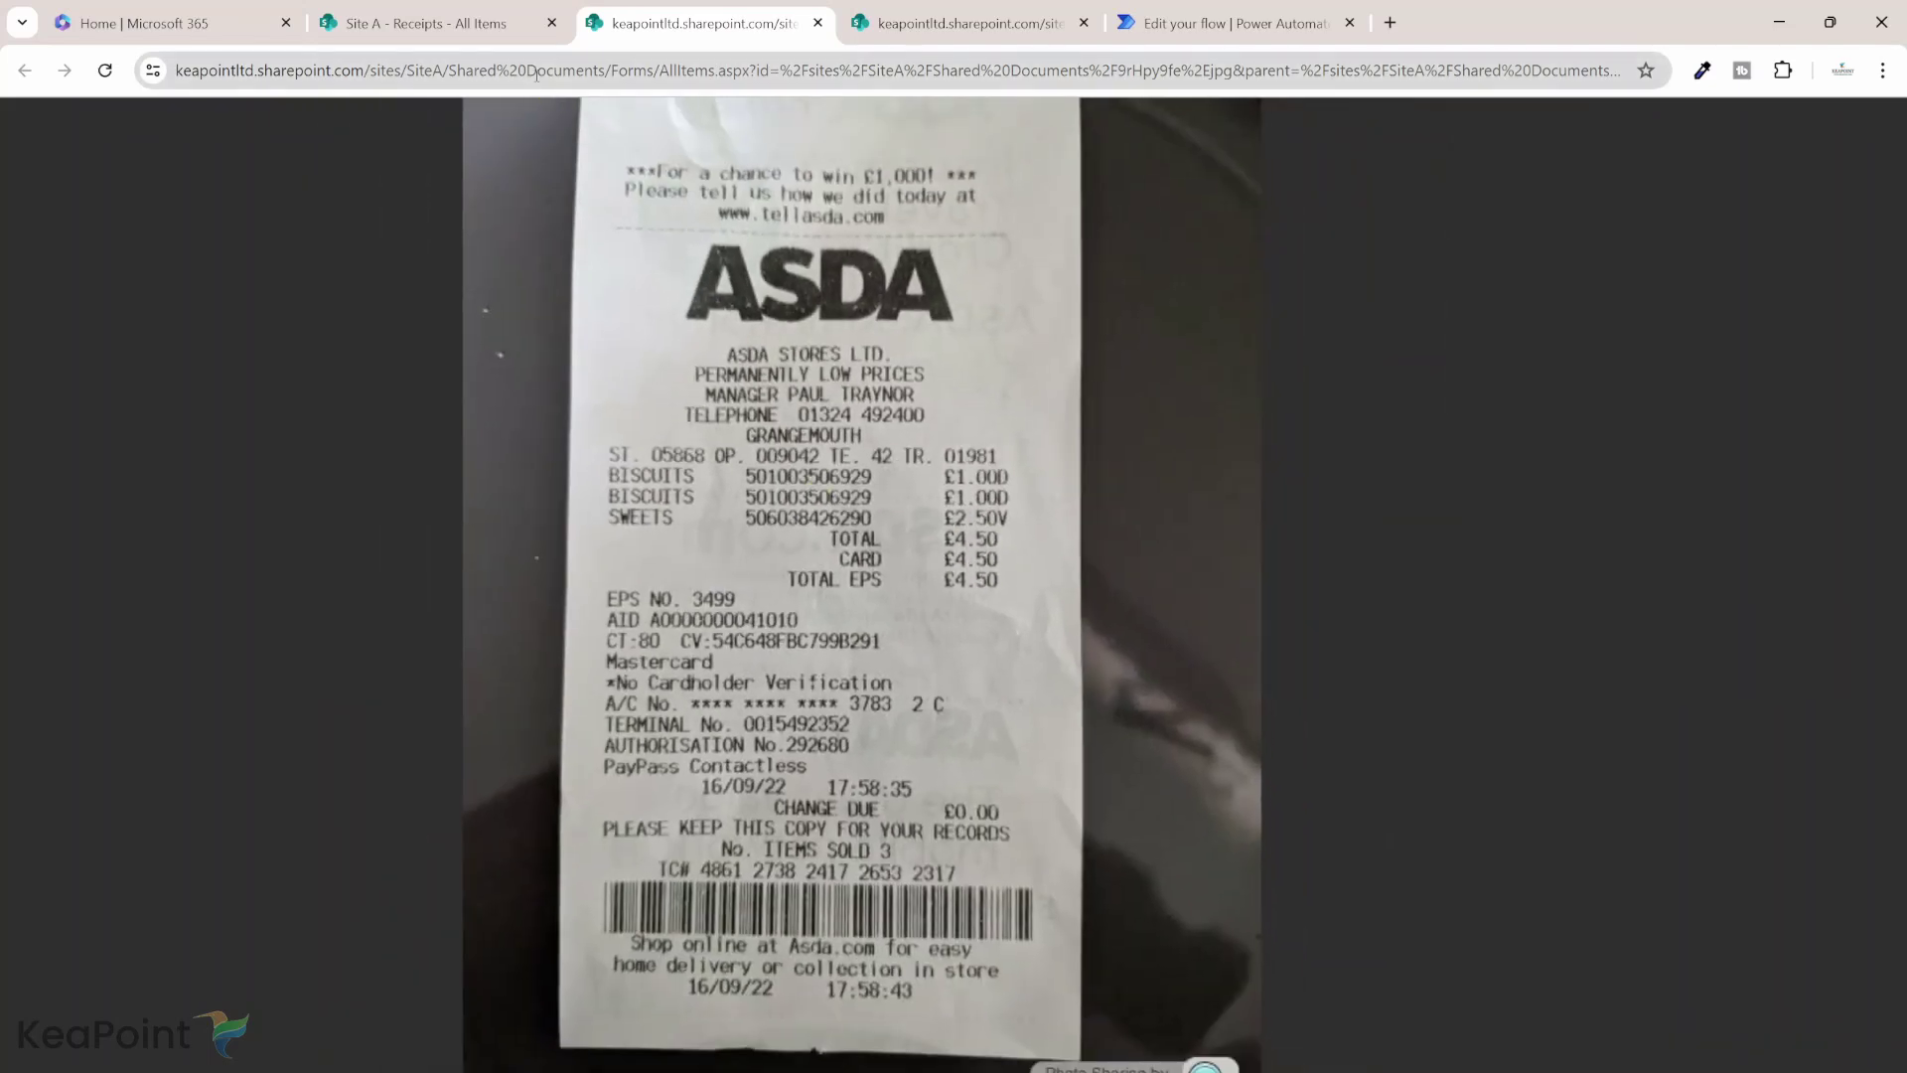
pyautogui.click(427, 23)
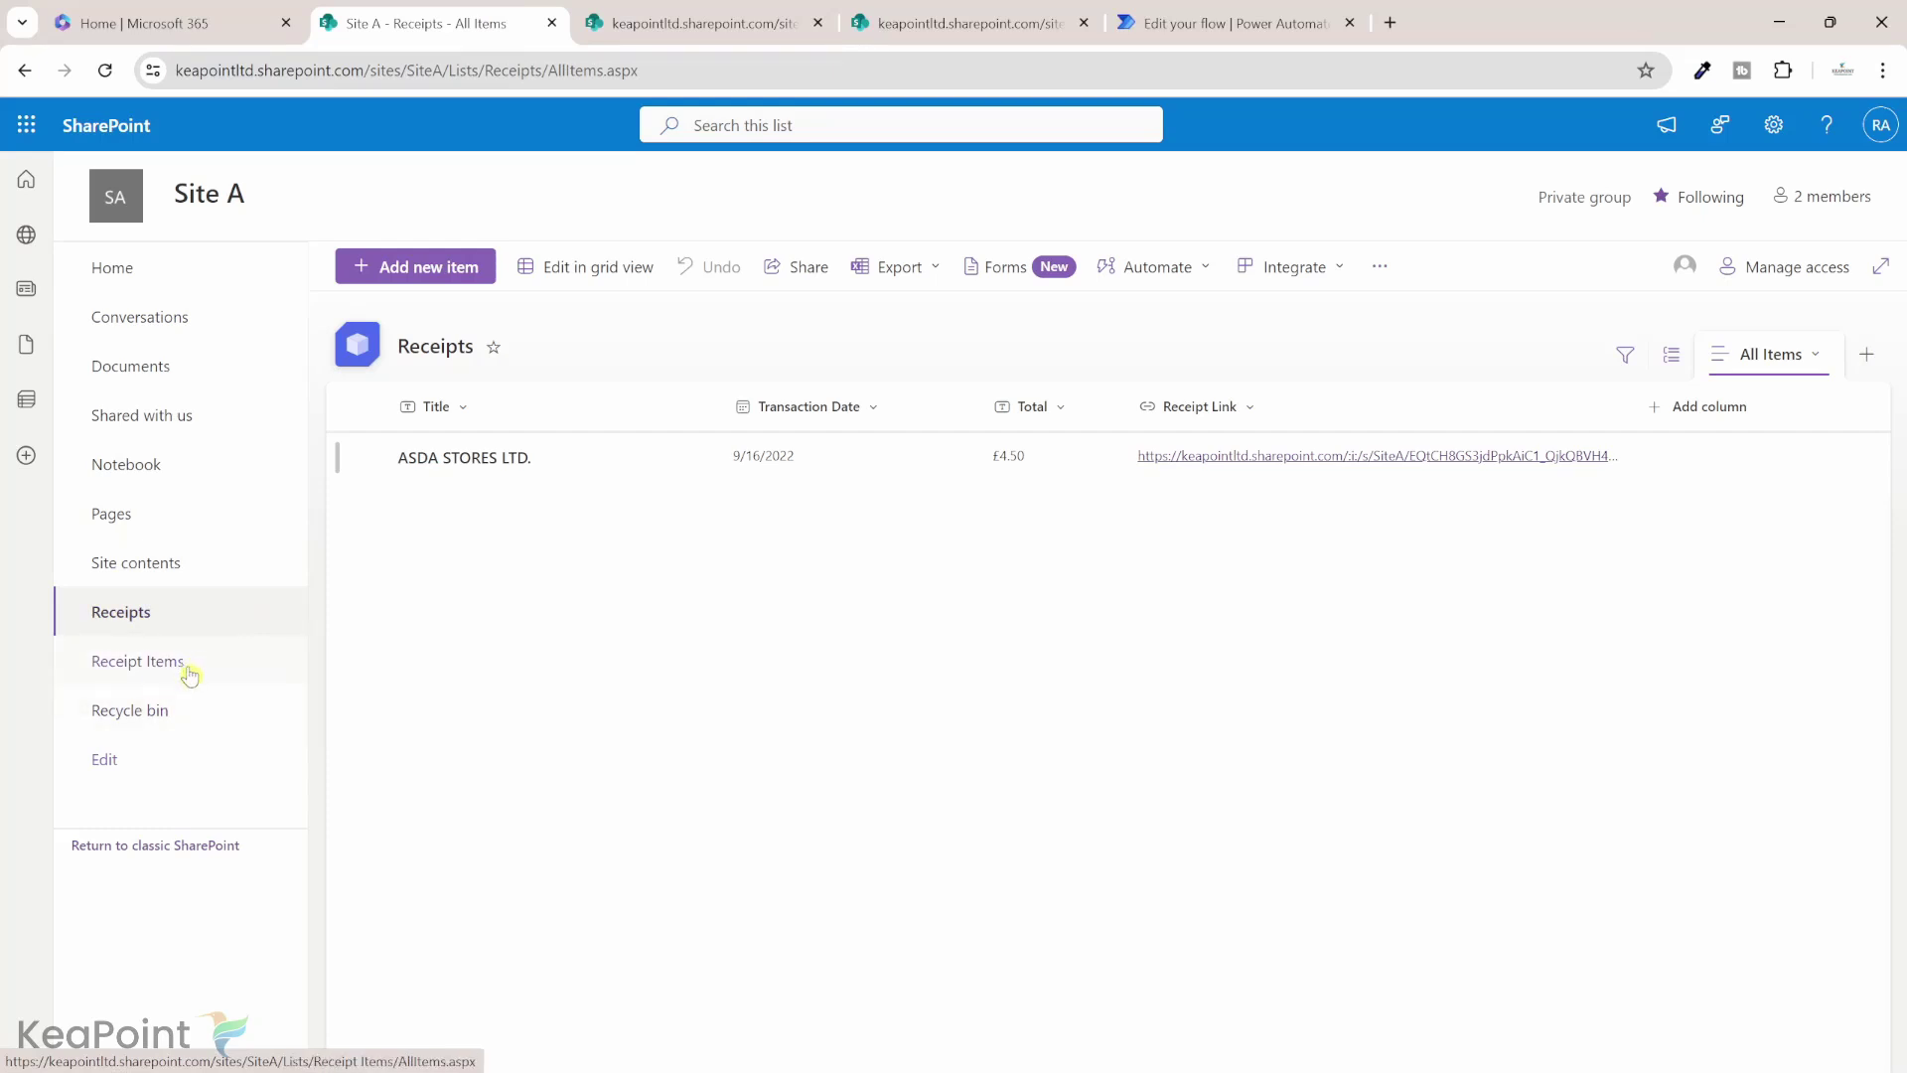
pyautogui.click(139, 661)
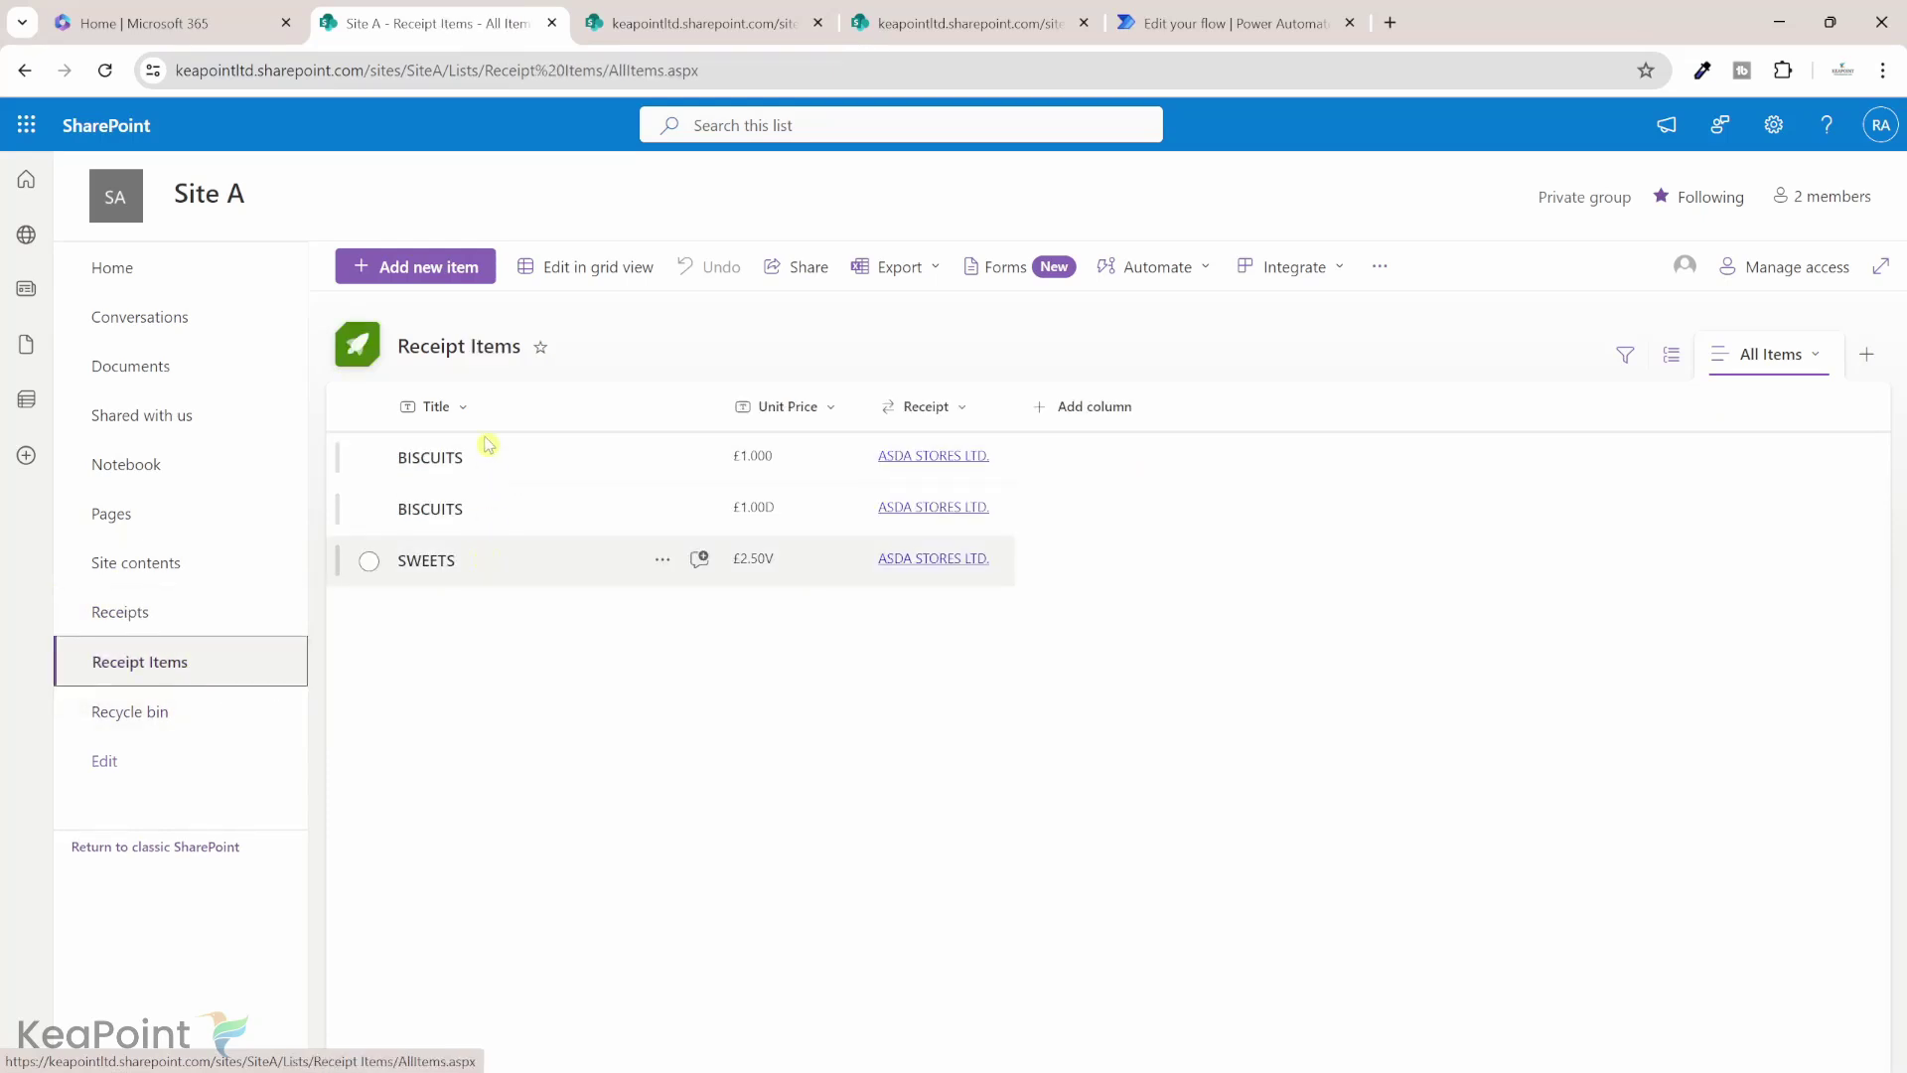